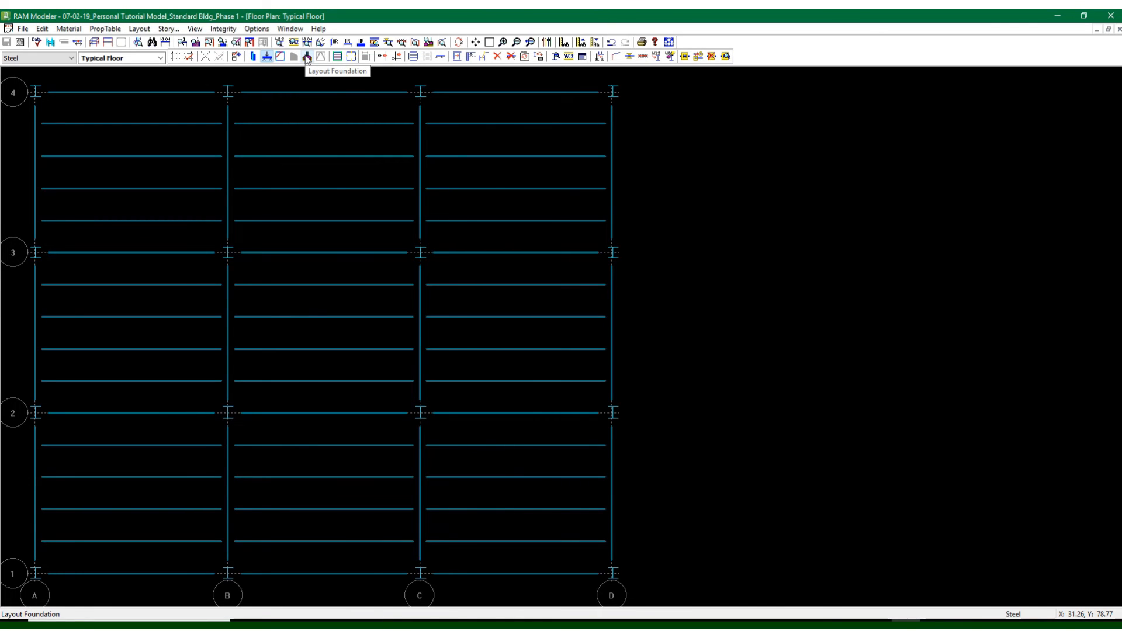
Switch the typical floor to deck/slab layout mode
{"action": "left_click", "coordinate": [307, 57]}
{"action": "left_click", "coordinate": [337, 56]}
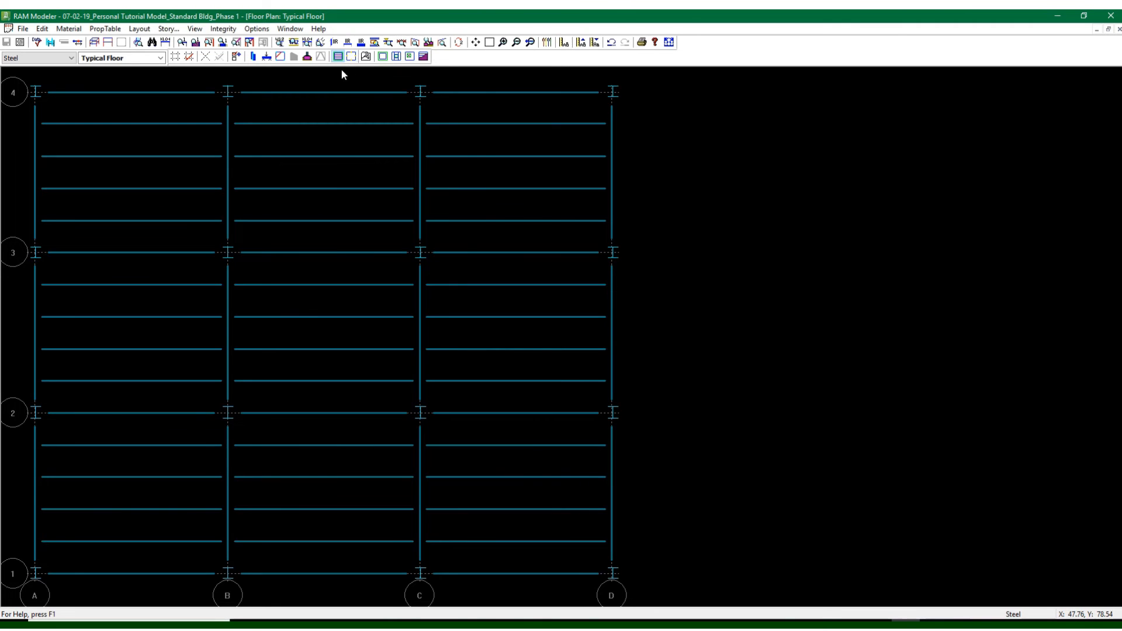
{"action": "left_click", "coordinate": [137, 30]}
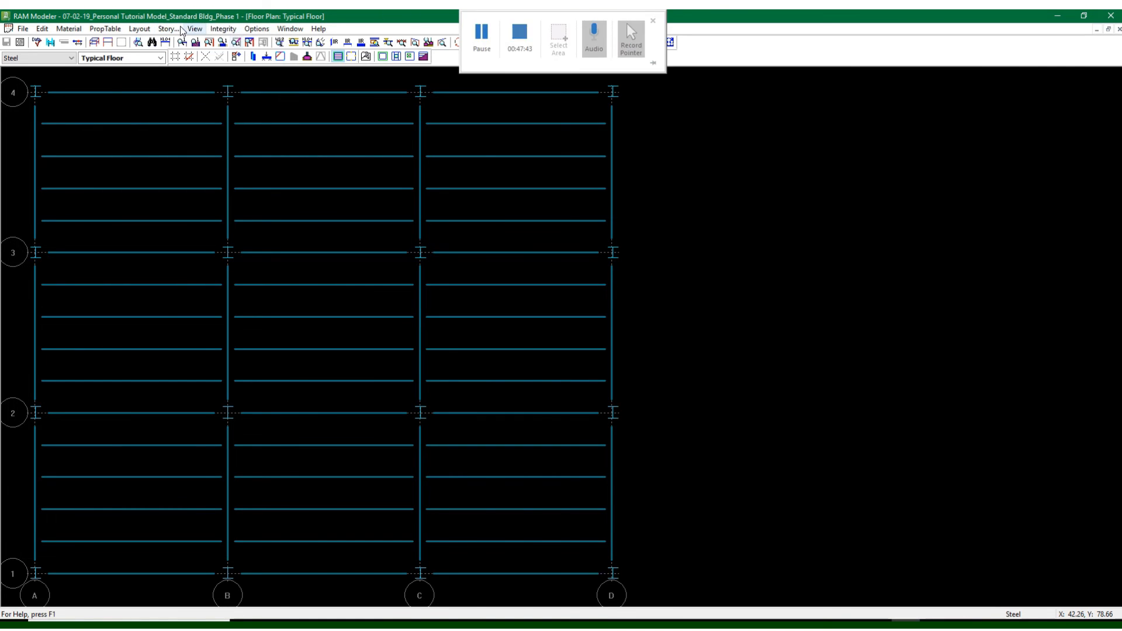
Switch the active material to Concrete and back to Steel
{"action": "left_click", "coordinate": [49, 58]}
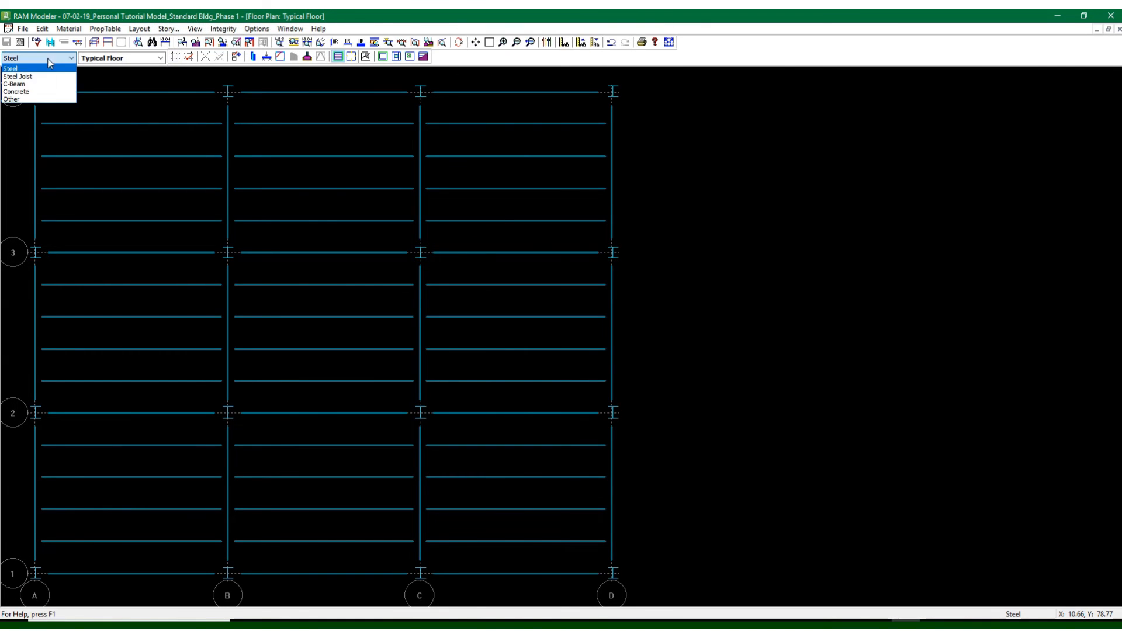
{"action": "left_click", "coordinate": [36, 93]}
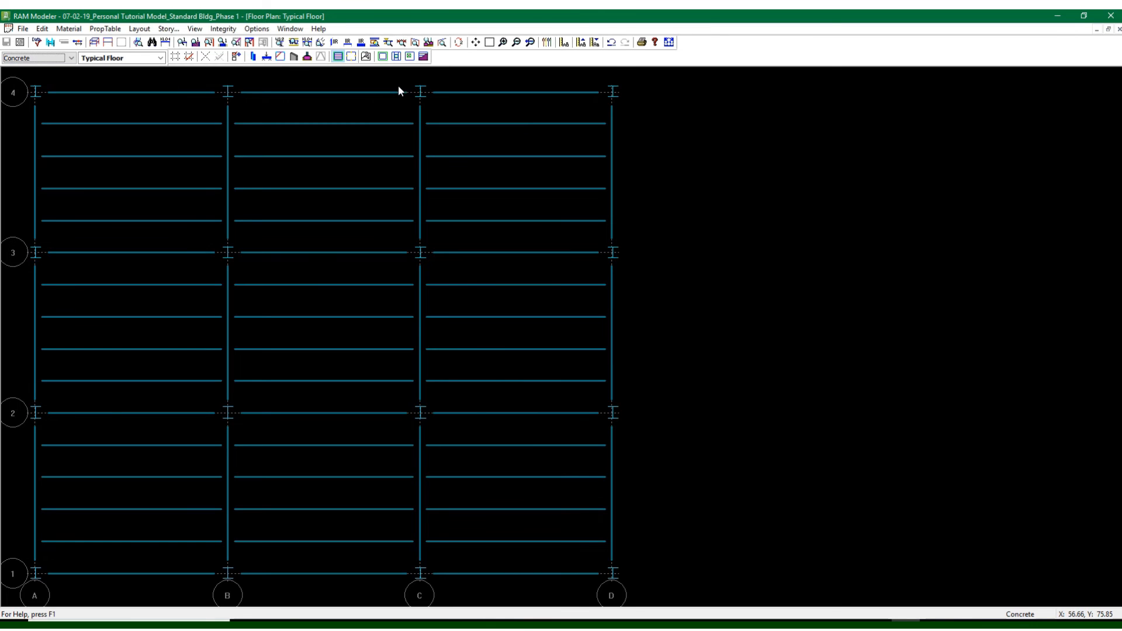
{"action": "left_click", "coordinate": [71, 58]}
{"action": "left_click", "coordinate": [35, 69]}
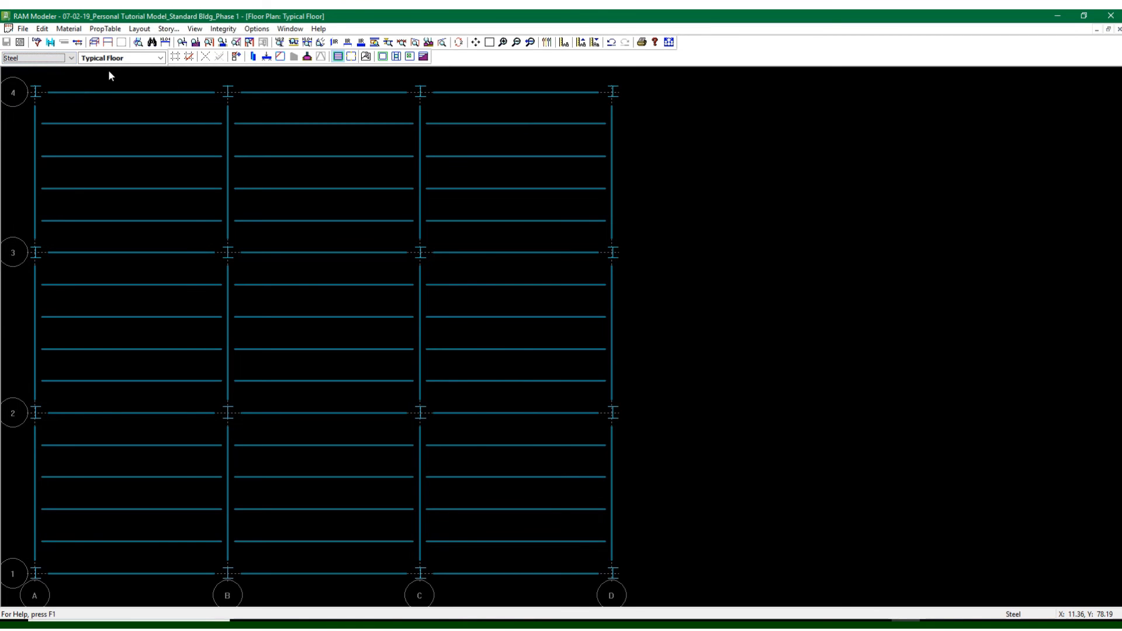
Open the deck/slab property definitions and shift the dialog aside over the floor plan
{"action": "left_click", "coordinate": [108, 71]}
{"action": "left_click", "coordinate": [339, 57]}
{"action": "left_click", "coordinate": [366, 57]}
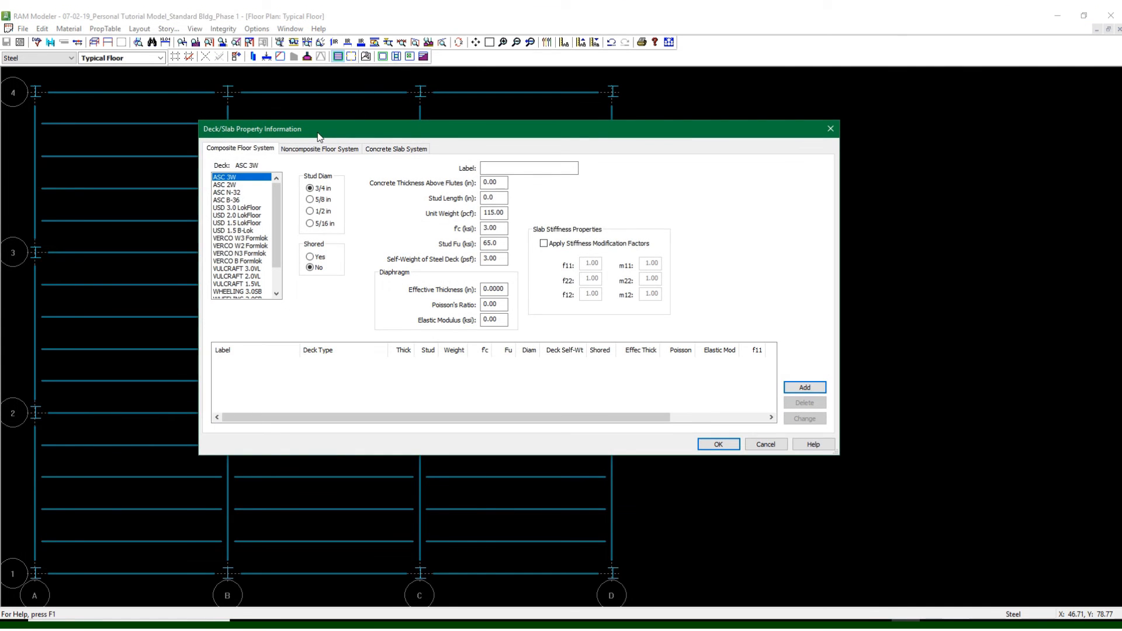
{"action": "left_click_drag", "start_coordinate": [319, 137], "coordinate": [408, 140]}
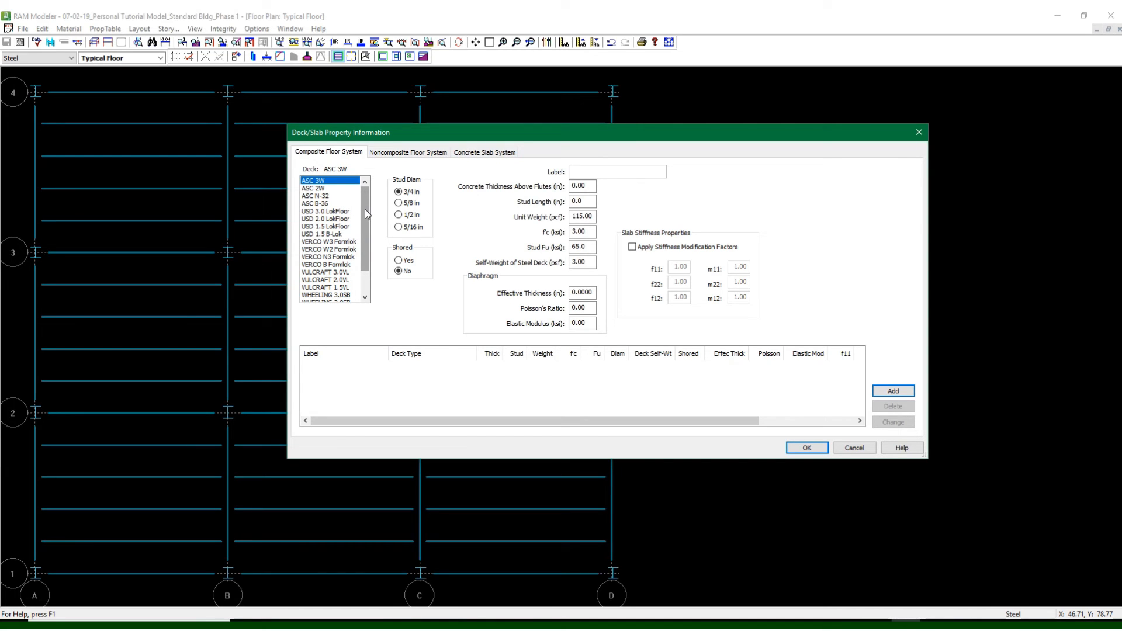
Examine the composite deck list and the input fields for noncomposite and concrete slab systems
{"action": "left_click_drag", "start_coordinate": [366, 210], "coordinate": [365, 249]}
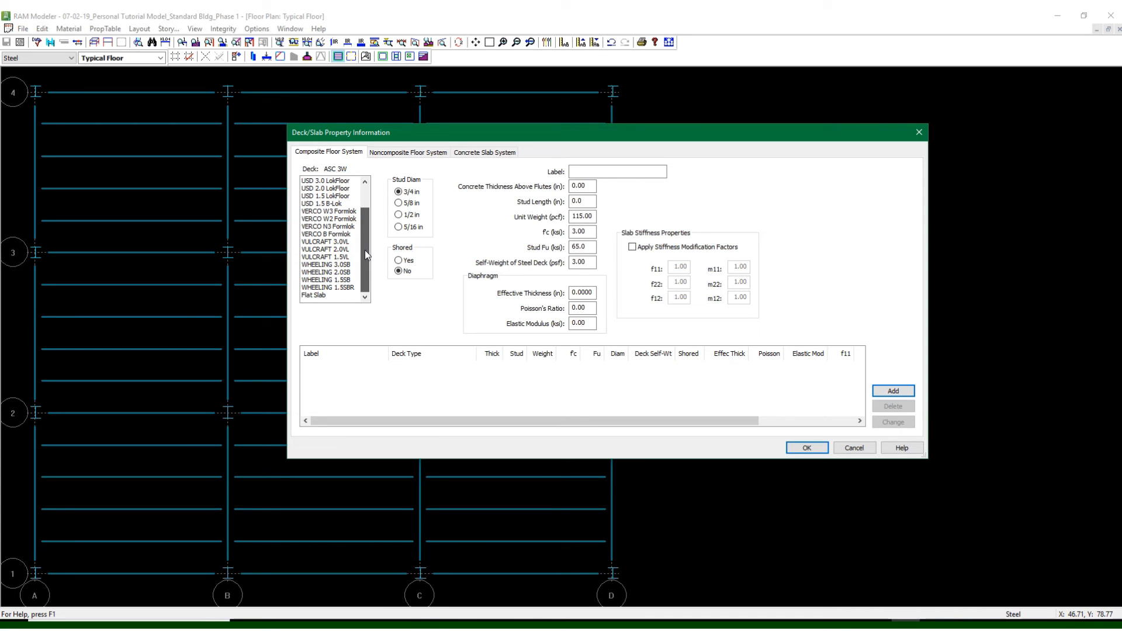
{"action": "left_click_drag", "start_coordinate": [365, 250], "coordinate": [366, 208]}
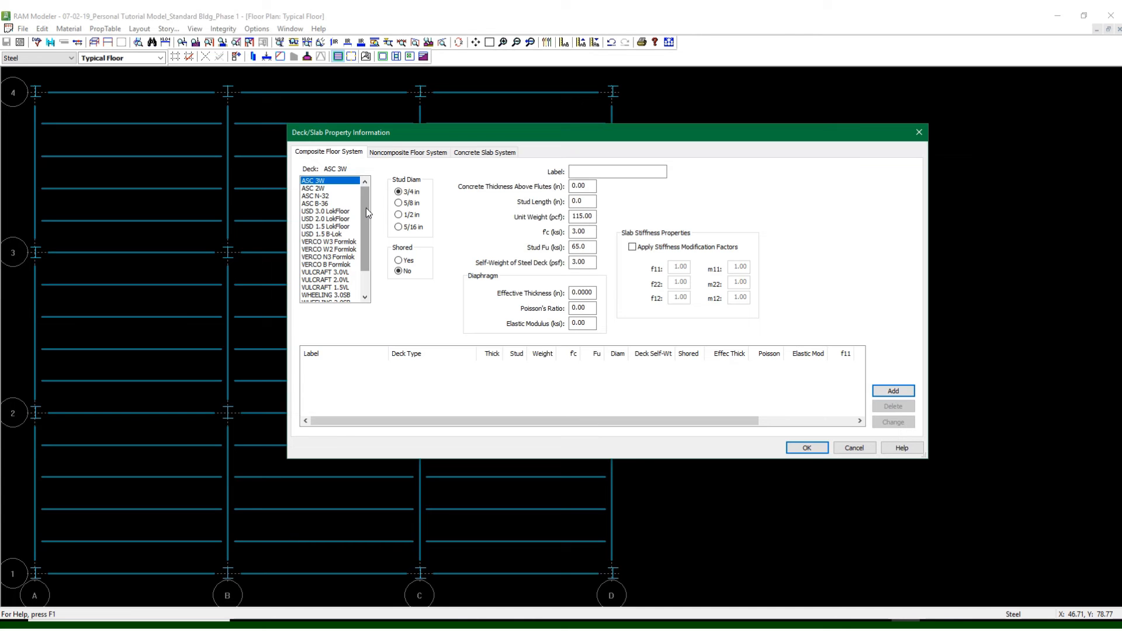
{"action": "mouse_move", "coordinate": [366, 209]}
{"action": "left_mouse_down"}
{"action": "mouse_move", "coordinate": [377, 233]}
{"action": "mouse_move", "coordinate": [377, 216]}
{"action": "left_mouse_up"}
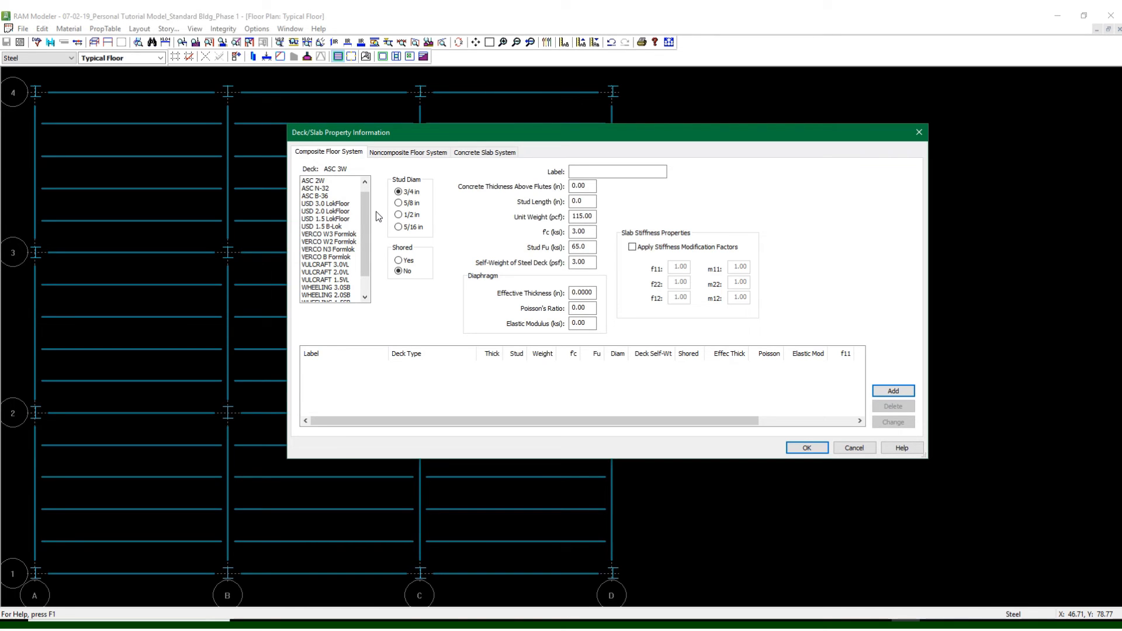
{"action": "left_click_drag", "start_coordinate": [365, 219], "coordinate": [371, 194]}
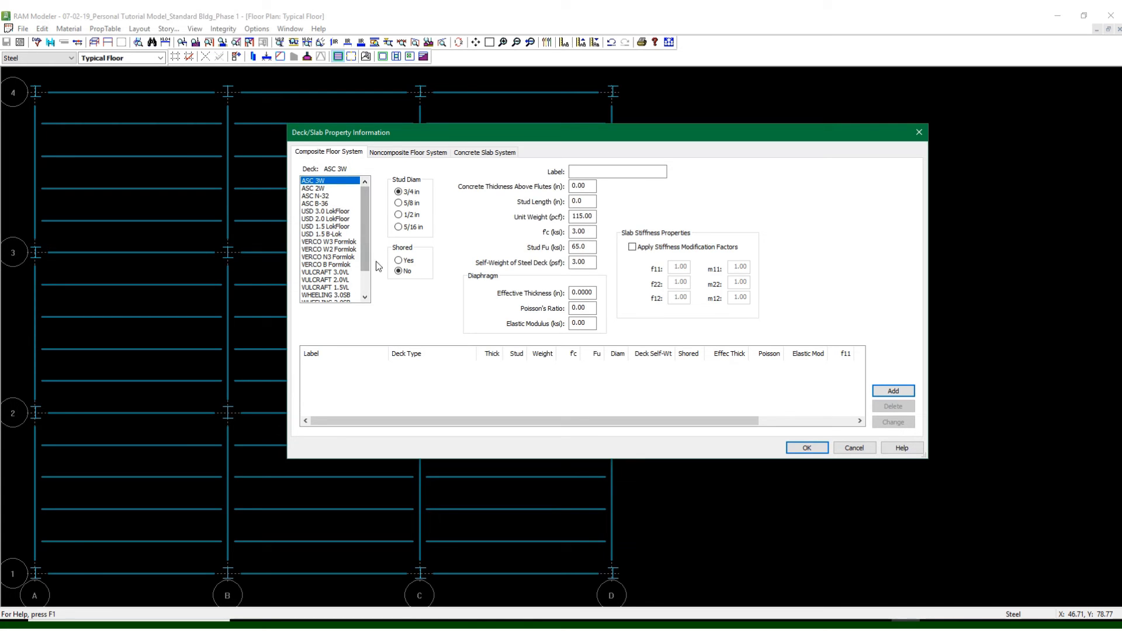
{"action": "left_click", "coordinate": [395, 153]}
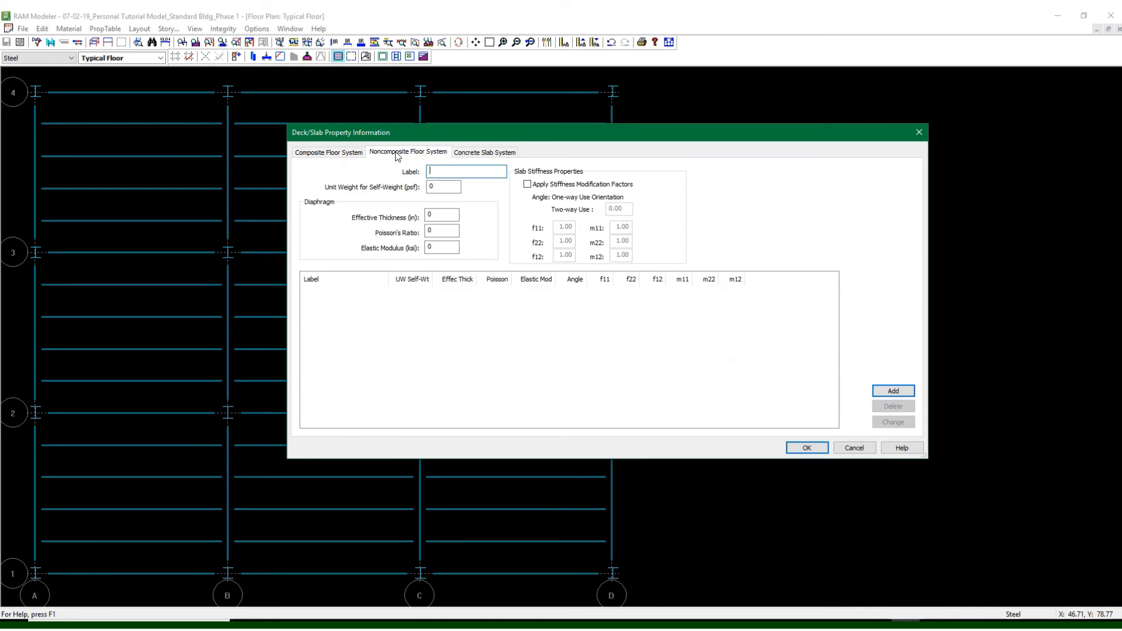
{"action": "left_click", "coordinate": [476, 153]}
{"action": "left_click", "coordinate": [337, 153]}
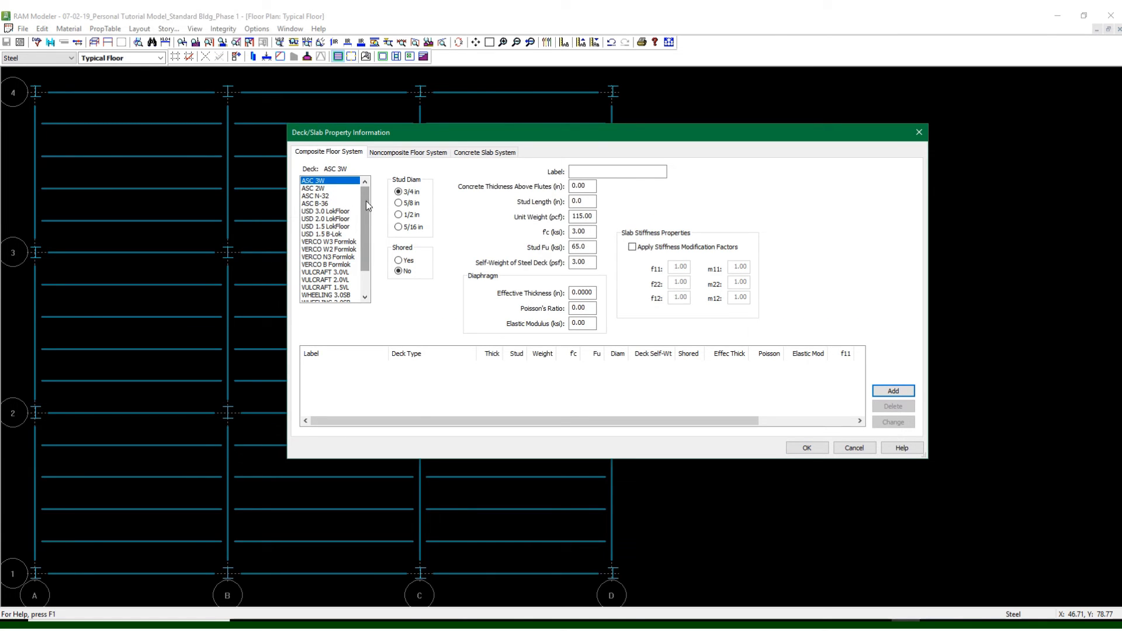
Look through the composite deck profiles, sampling the USD, Vulcraft and Wheeling types
{"action": "left_click_drag", "start_coordinate": [366, 201], "coordinate": [377, 244]}
{"action": "scroll", "coordinate": [359, 198], "scroll_direction": "up", "scroll_amount": 2}
{"action": "left_click", "coordinate": [329, 212]}
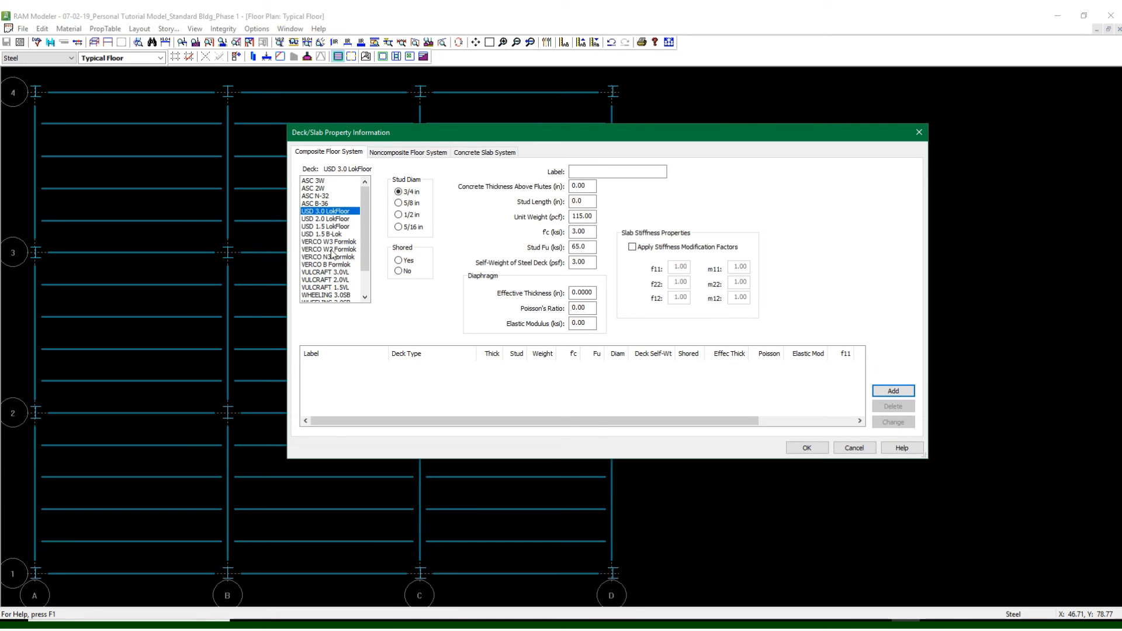
{"action": "left_click", "coordinate": [329, 272]}
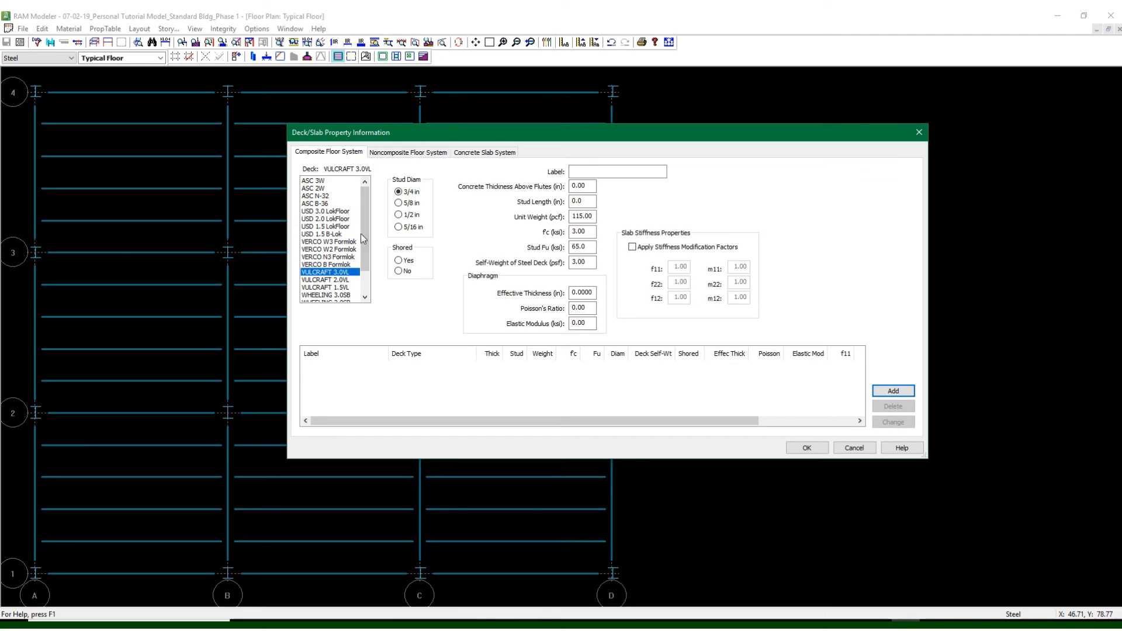
{"action": "left_click_drag", "start_coordinate": [367, 224], "coordinate": [371, 254]}
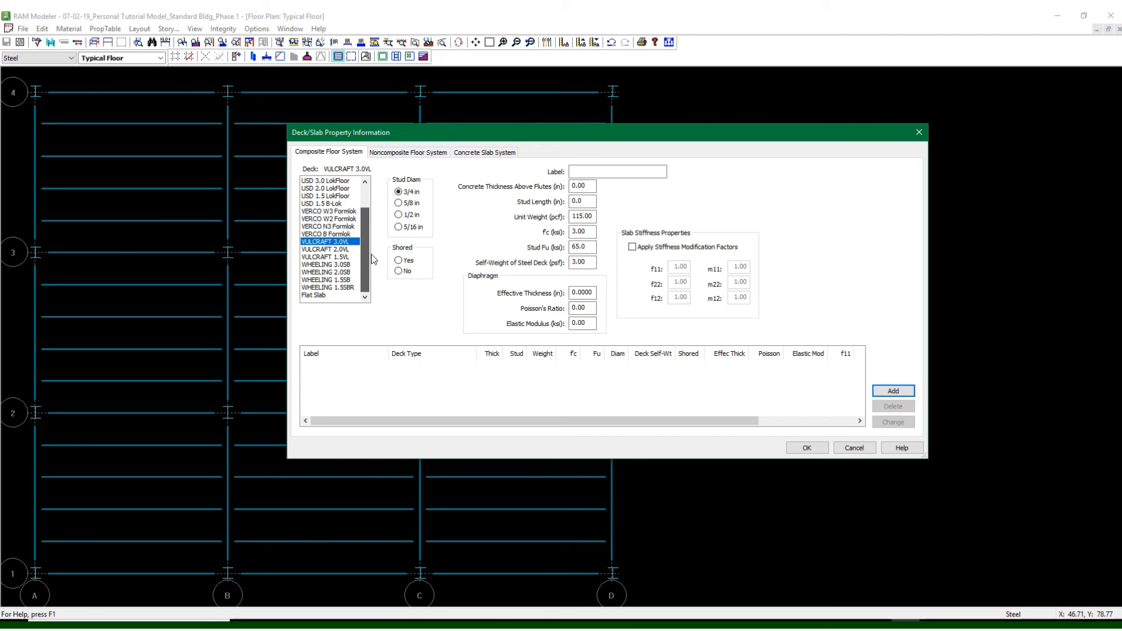
{"action": "left_click", "coordinate": [334, 281]}
{"action": "left_click", "coordinate": [338, 288]}
{"action": "left_click", "coordinate": [333, 280]}
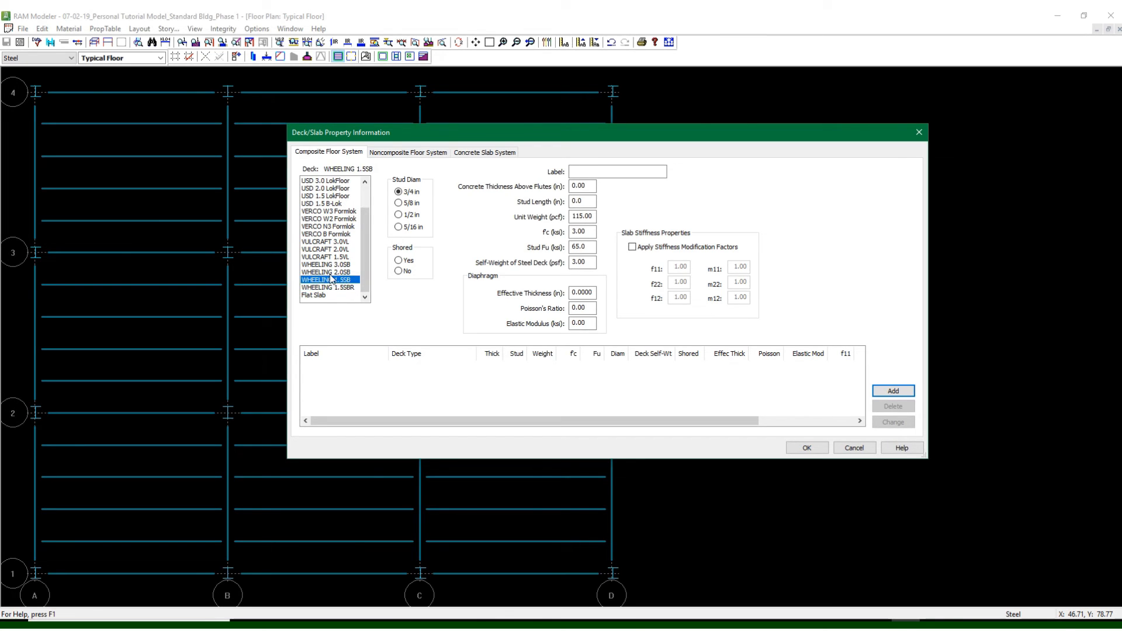
{"action": "left_click", "coordinate": [331, 272]}
{"action": "left_click", "coordinate": [325, 258]}
{"action": "left_click", "coordinate": [325, 265]}
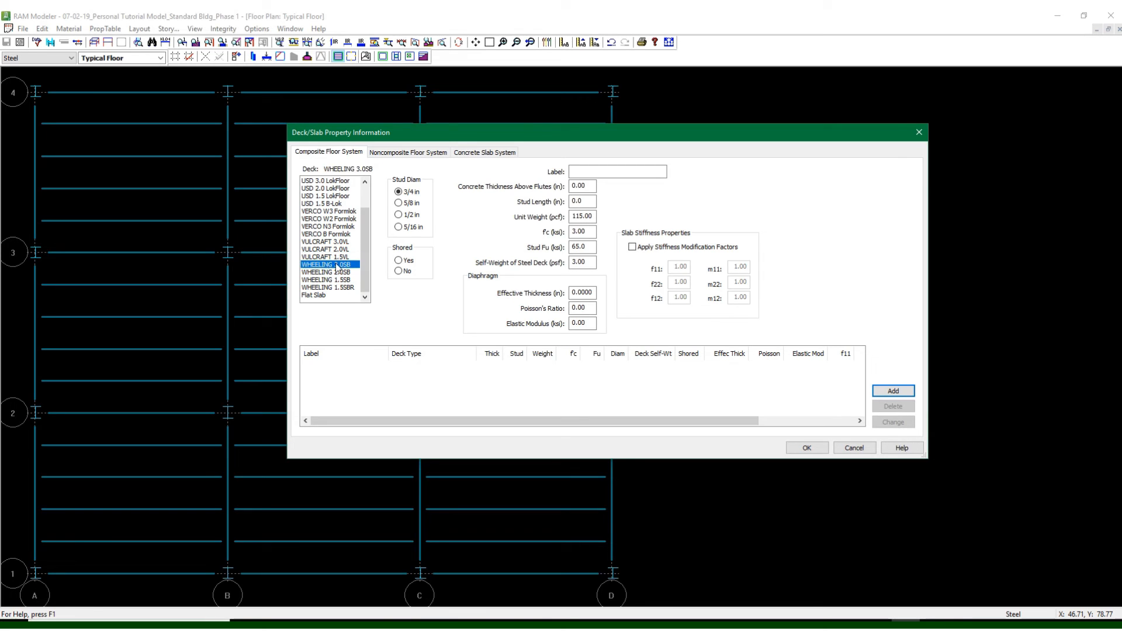
{"action": "left_click_drag", "start_coordinate": [367, 260], "coordinate": [365, 221]}
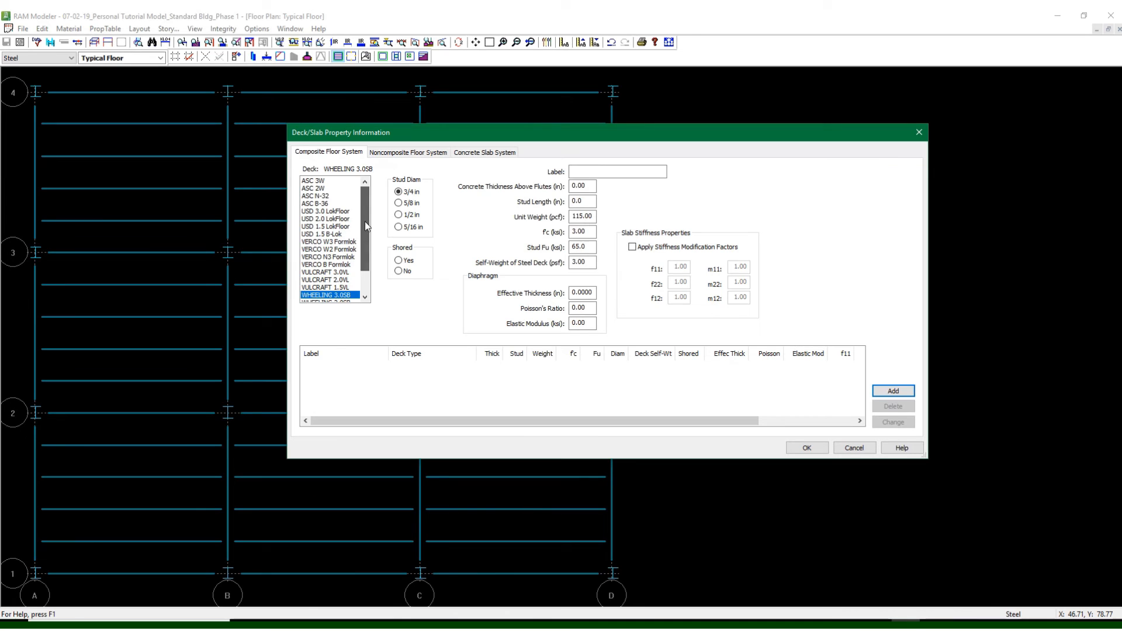
{"action": "left_click", "coordinate": [326, 235]}
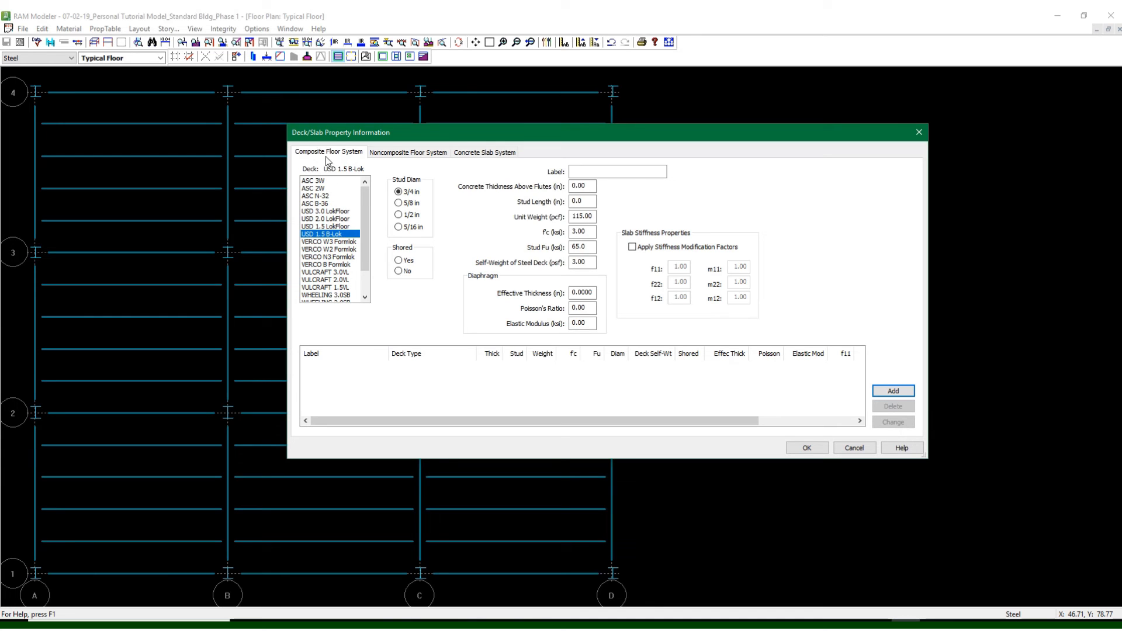
{"action": "mouse_move", "coordinate": [366, 207]}
{"action": "left_mouse_down"}
{"action": "mouse_move", "coordinate": [365, 220]}
{"action": "mouse_move", "coordinate": [373, 206]}
{"action": "left_mouse_up"}
{"action": "mouse_move", "coordinate": [373, 206]}
{"action": "left_mouse_down"}
{"action": "mouse_move", "coordinate": [366, 230]}
{"action": "mouse_move", "coordinate": [358, 197]}
{"action": "mouse_move", "coordinate": [359, 248]}
{"action": "mouse_move", "coordinate": [359, 222]}
{"action": "left_mouse_up"}
Label a noncomposite floor system Roof and set its self-weight to 3 psf
{"action": "left_click", "coordinate": [403, 153]}
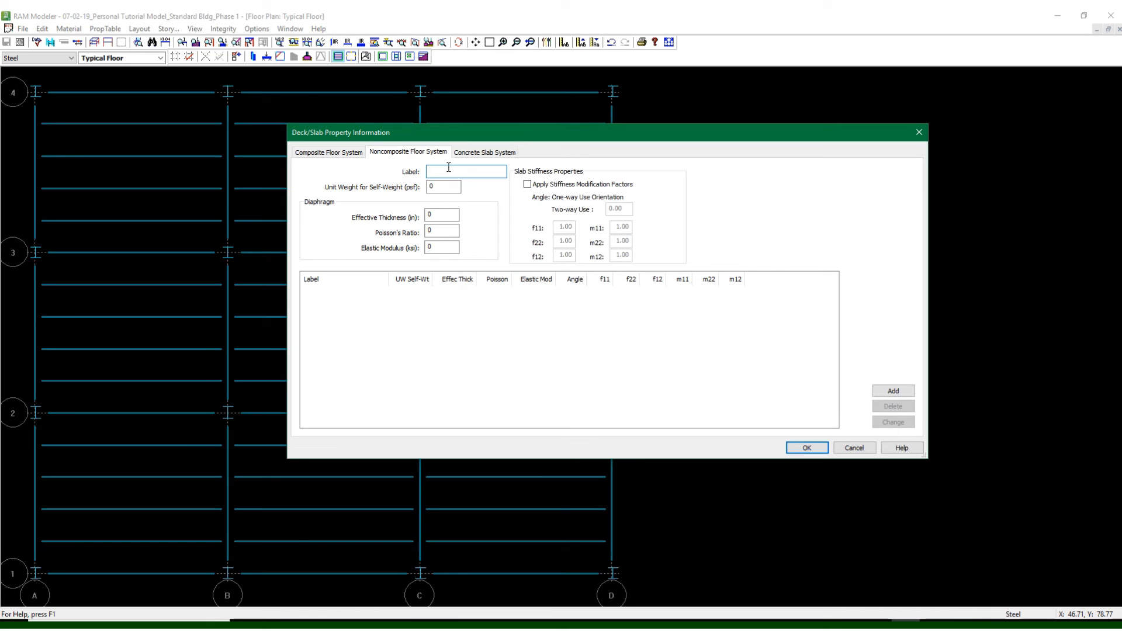
{"action": "type", "text": "Roof"}
{"action": "key", "text": "Tab"}
{"action": "type", "text": "3"}
Set the Roof deck's diaphragm effective thickness to 0.125 in
{"action": "key", "text": "Tab"}
{"action": "type", "text": "0"}
{"action": "type", "text": "03"}
{"action": "key", "text": "BackSpace"}
{"action": "type", "text": "25"}
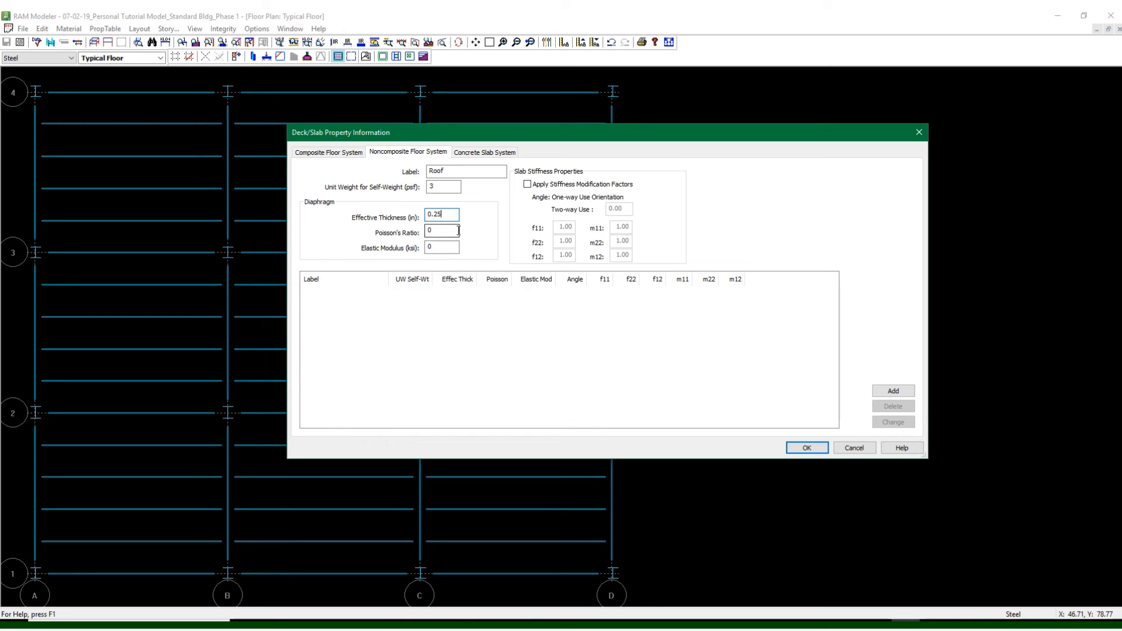
{"action": "left_click", "coordinate": [435, 213]}
Set the Roof diaphragm's Poisson's ratio to 0.3 and elastic modulus to 5000 ksi
{"action": "key", "text": "Tab"}
{"action": "type", "text": "0.3"}
{"action": "left_click", "coordinate": [433, 248]}
{"action": "left_click_drag", "start_coordinate": [433, 248], "coordinate": [414, 250]}
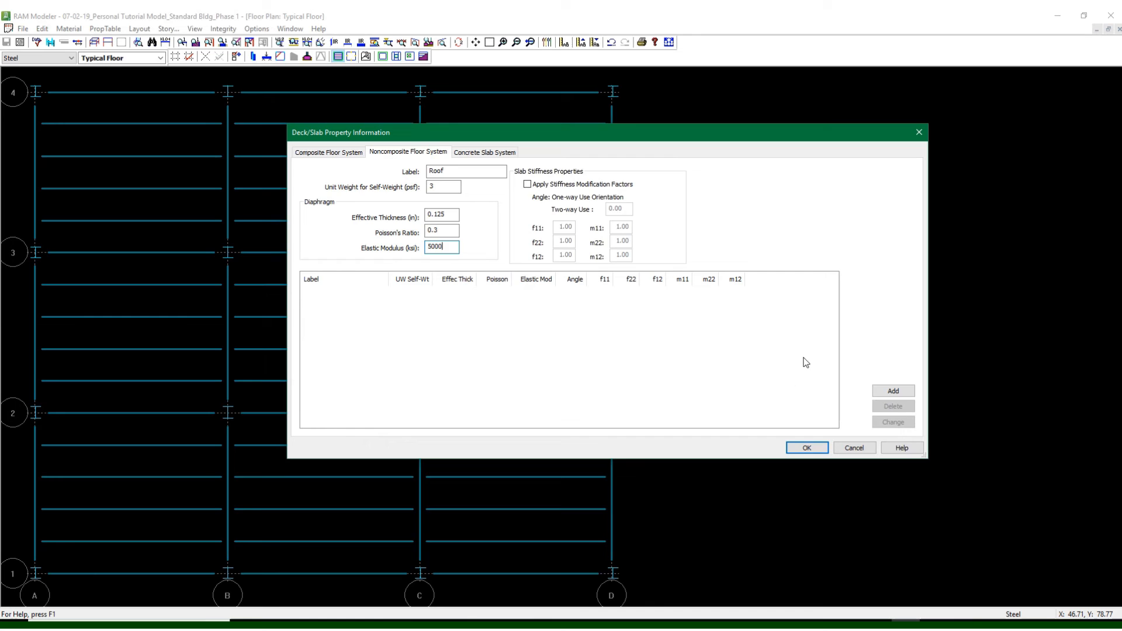
{"action": "left_click", "coordinate": [441, 232]}
Add the Roof deck to the noncomposite properties and reapply its values to the listed entry
{"action": "left_click", "coordinate": [894, 391]}
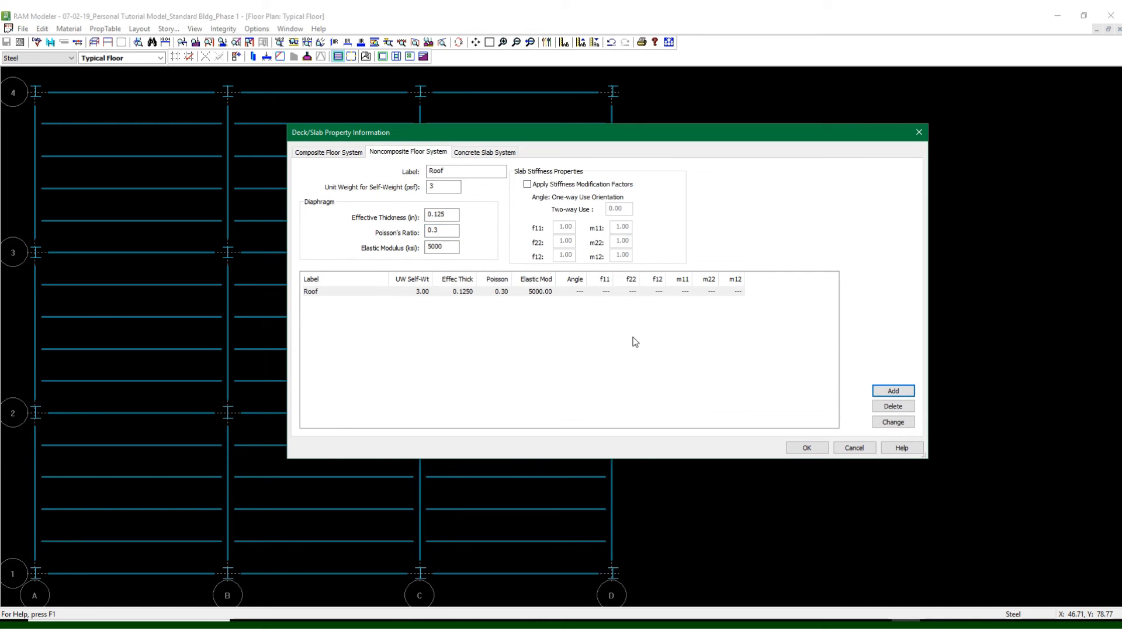
{"action": "left_click", "coordinate": [807, 448]}
{"action": "left_click", "coordinate": [535, 292]}
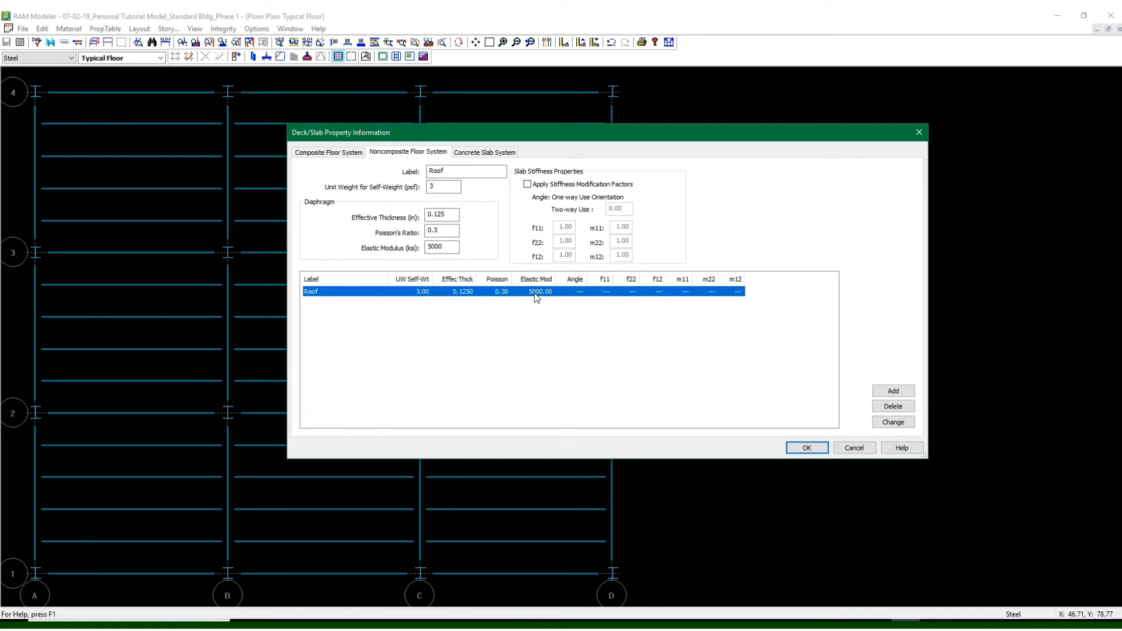
{"action": "left_click", "coordinate": [887, 423]}
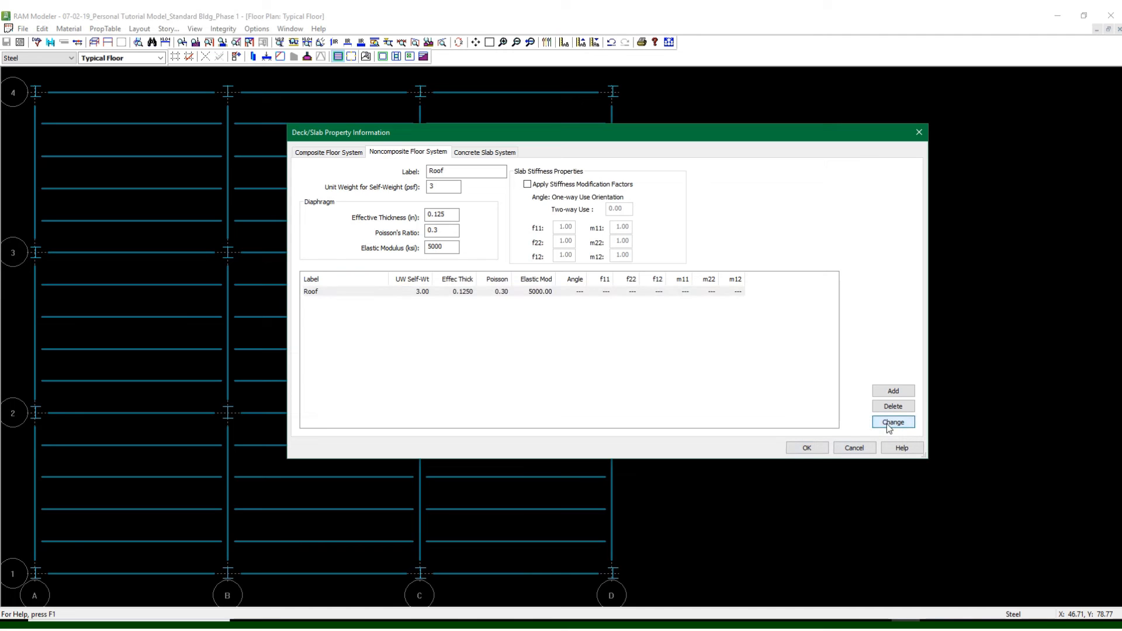
{"action": "left_click", "coordinate": [539, 292]}
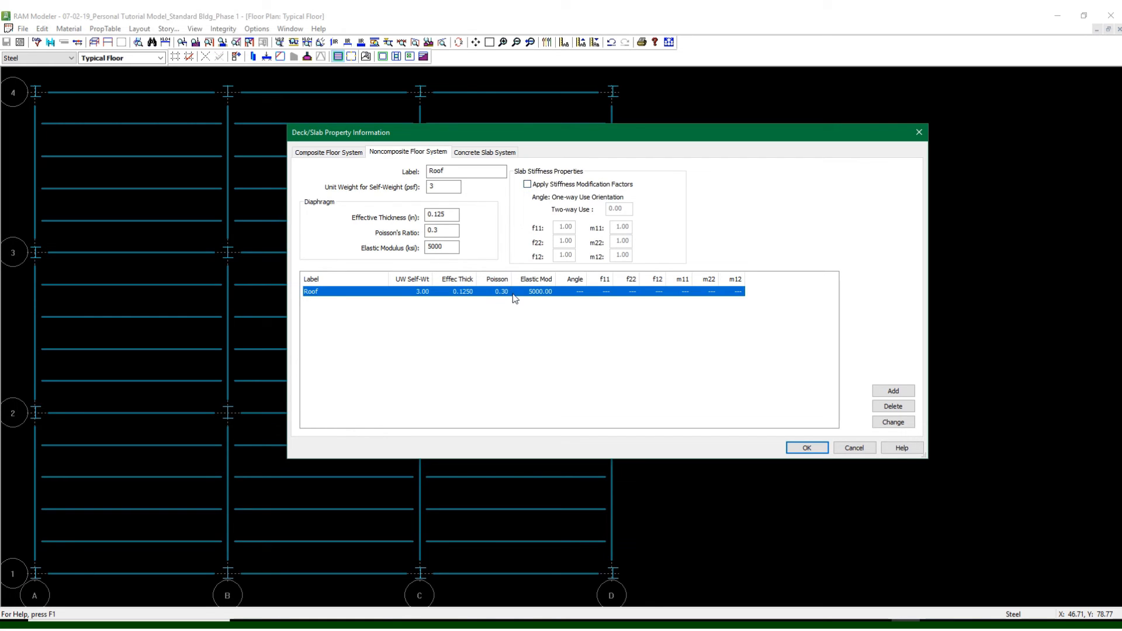
{"action": "left_click", "coordinate": [474, 328]}
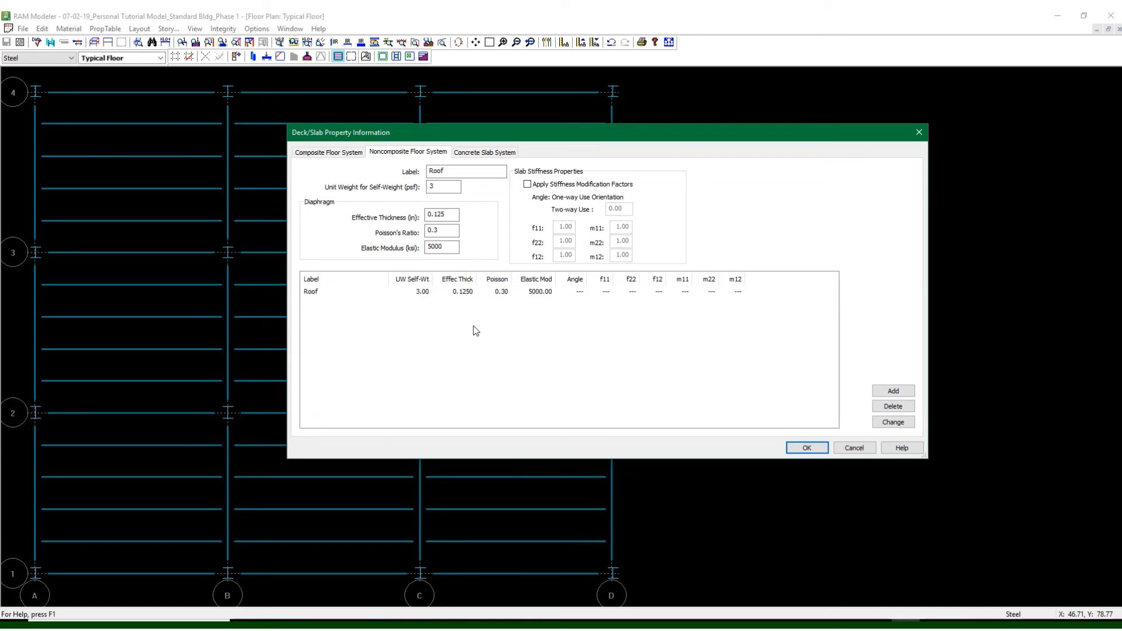
Examine the concrete slab system's thickness, f'c, unit weight, self-weight and Poisson's ratio fields
{"action": "left_click", "coordinate": [473, 153]}
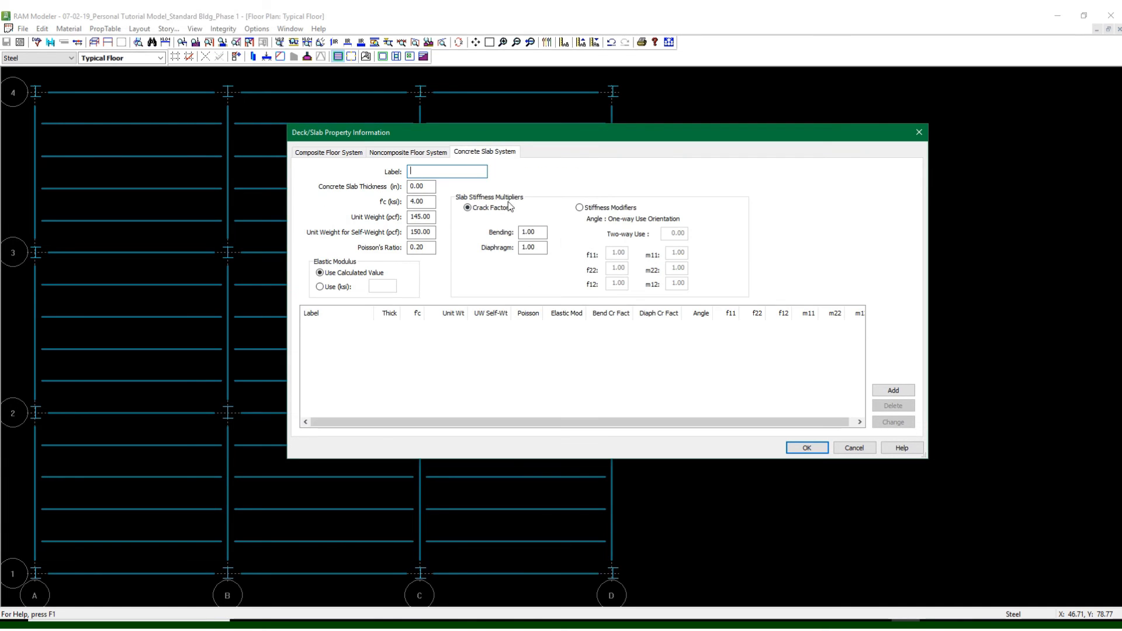
{"action": "left_click", "coordinate": [430, 186]}
{"action": "left_click", "coordinate": [428, 201]}
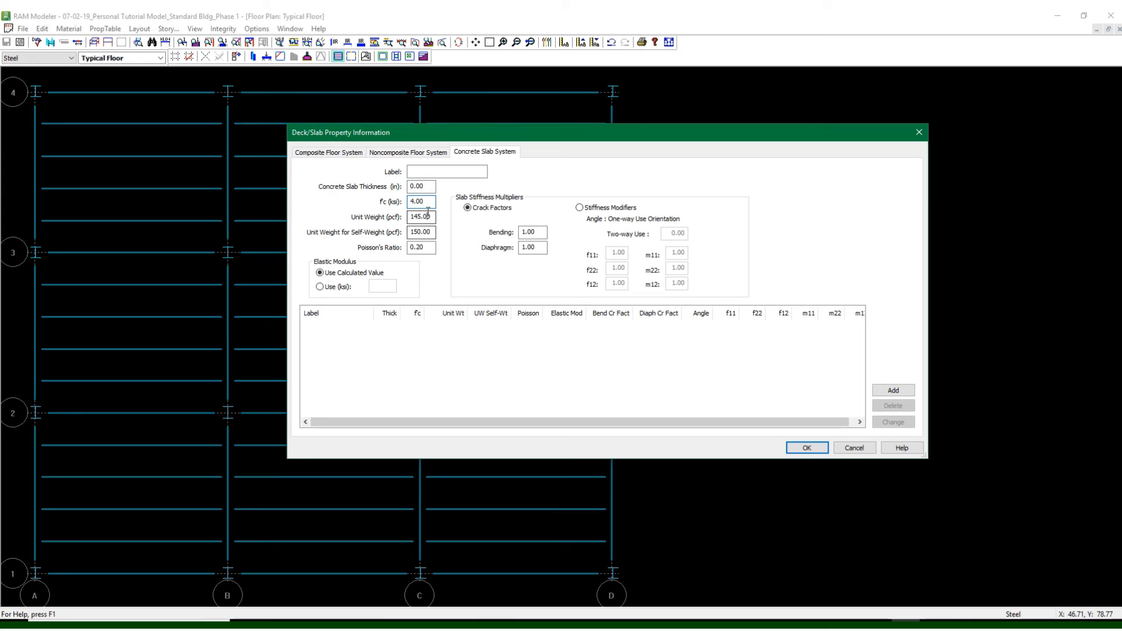
{"action": "left_click", "coordinate": [428, 214]}
{"action": "double_click", "coordinate": [429, 218]}
{"action": "left_click", "coordinate": [431, 217]}
{"action": "left_click_drag", "start_coordinate": [431, 217], "coordinate": [363, 218]}
{"action": "left_click", "coordinate": [434, 216]}
{"action": "left_click_drag", "start_coordinate": [434, 215], "coordinate": [400, 229]}
{"action": "left_click", "coordinate": [433, 233]}
{"action": "left_click_drag", "start_coordinate": [432, 233], "coordinate": [403, 231]}
{"action": "left_click", "coordinate": [422, 217]}
{"action": "left_click", "coordinate": [430, 232]}
{"action": "left_click", "coordinate": [428, 245]}
Compare the slab stiffness multiplier options and examine the bending and diaphragm crack factors
{"action": "left_click", "coordinate": [585, 209]}
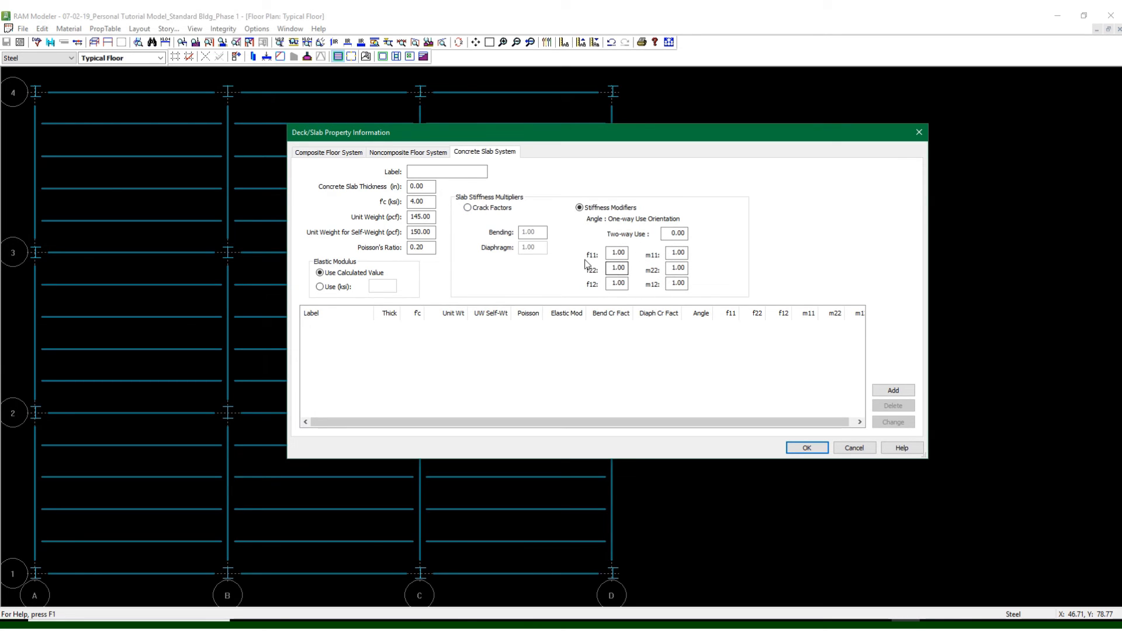
{"action": "left_click", "coordinate": [468, 208]}
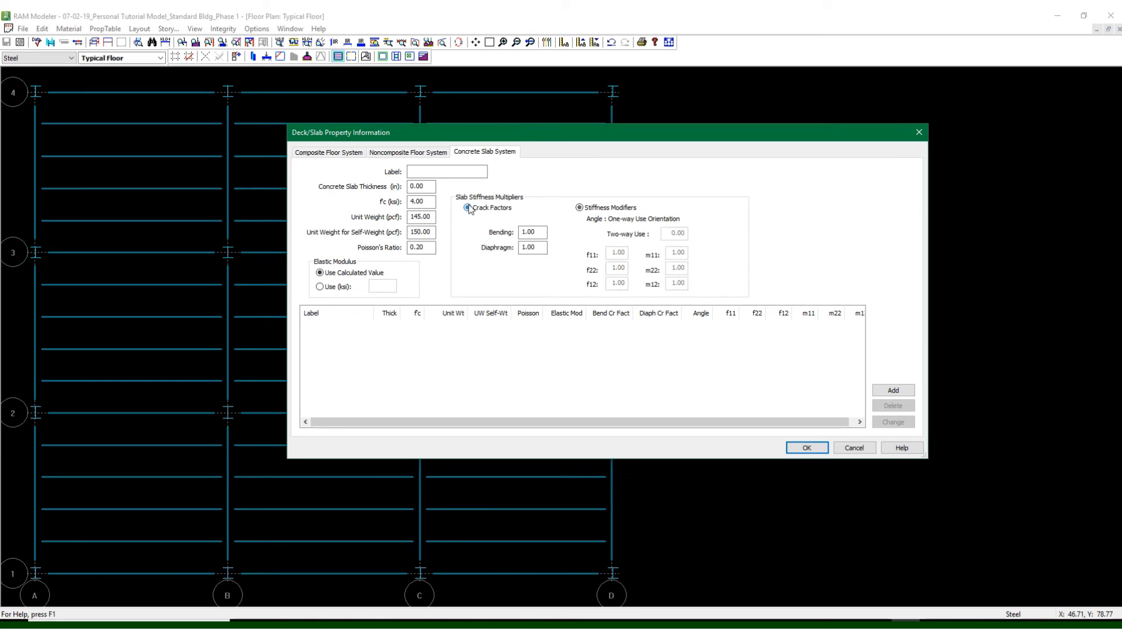
{"action": "left_click", "coordinate": [526, 233]}
{"action": "left_click_drag", "start_coordinate": [540, 232], "coordinate": [504, 234]}
{"action": "left_click", "coordinate": [539, 246]}
{"action": "left_click_drag", "start_coordinate": [539, 246], "coordinate": [506, 248]}
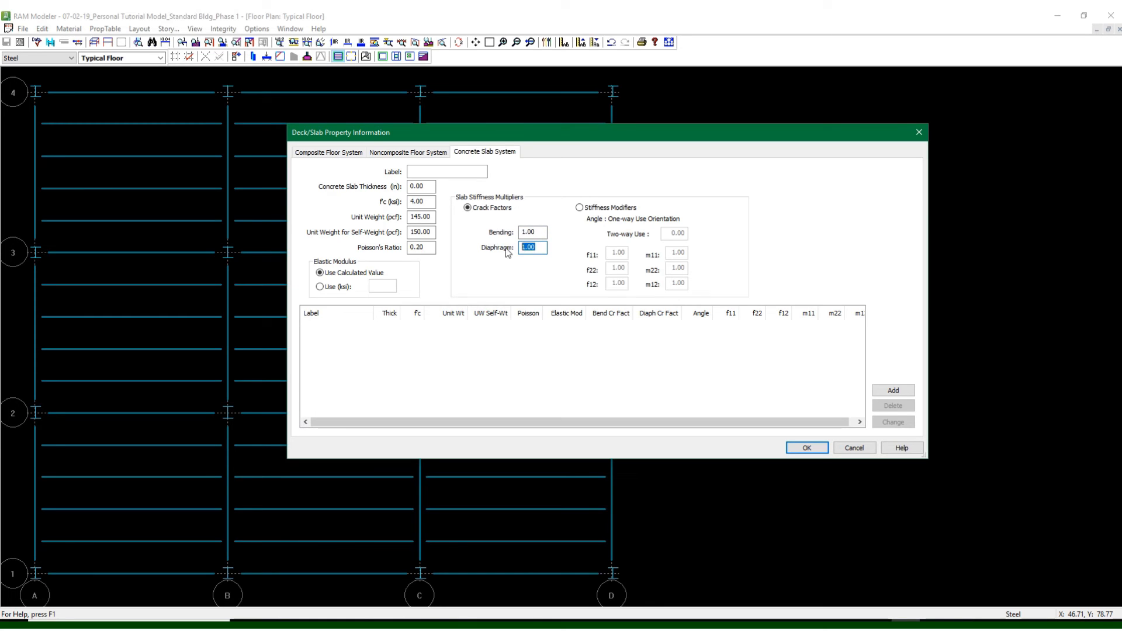
{"action": "left_click", "coordinate": [539, 247]}
{"action": "left_click_drag", "start_coordinate": [537, 247], "coordinate": [506, 252]}
Select Stiffness Modifiers for the concrete slab and examine its f and m factor fields
{"action": "left_click", "coordinate": [592, 208]}
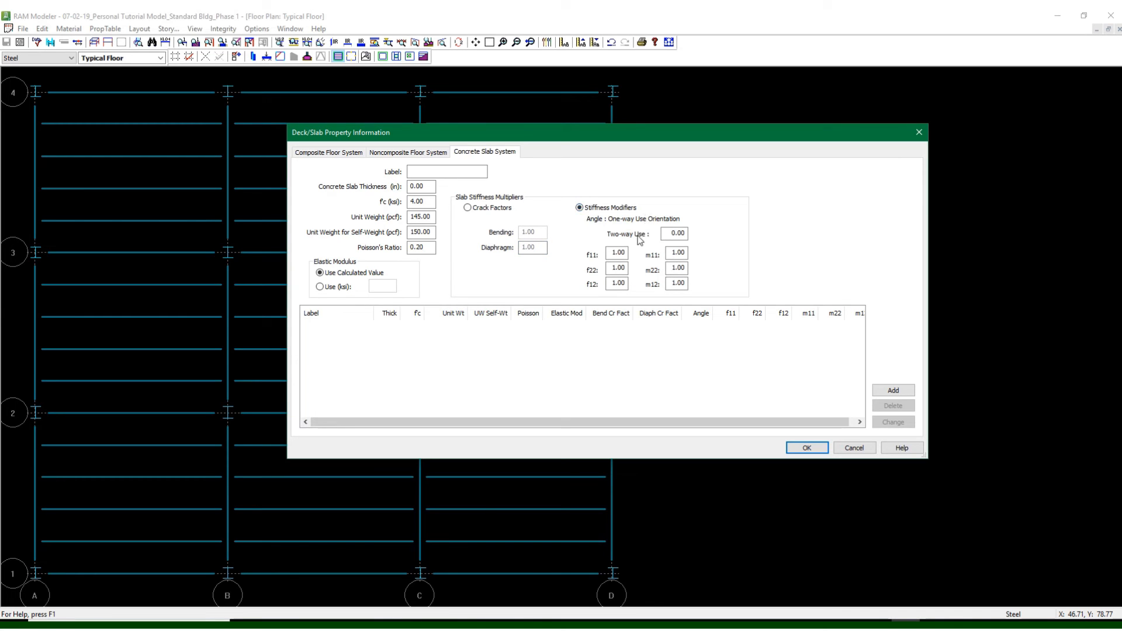
{"action": "left_click", "coordinate": [626, 253]}
{"action": "left_click", "coordinate": [622, 267]}
{"action": "left_click_drag", "start_coordinate": [685, 251], "coordinate": [681, 255]}
{"action": "left_click", "coordinate": [621, 253]}
{"action": "left_click", "coordinate": [677, 252]}
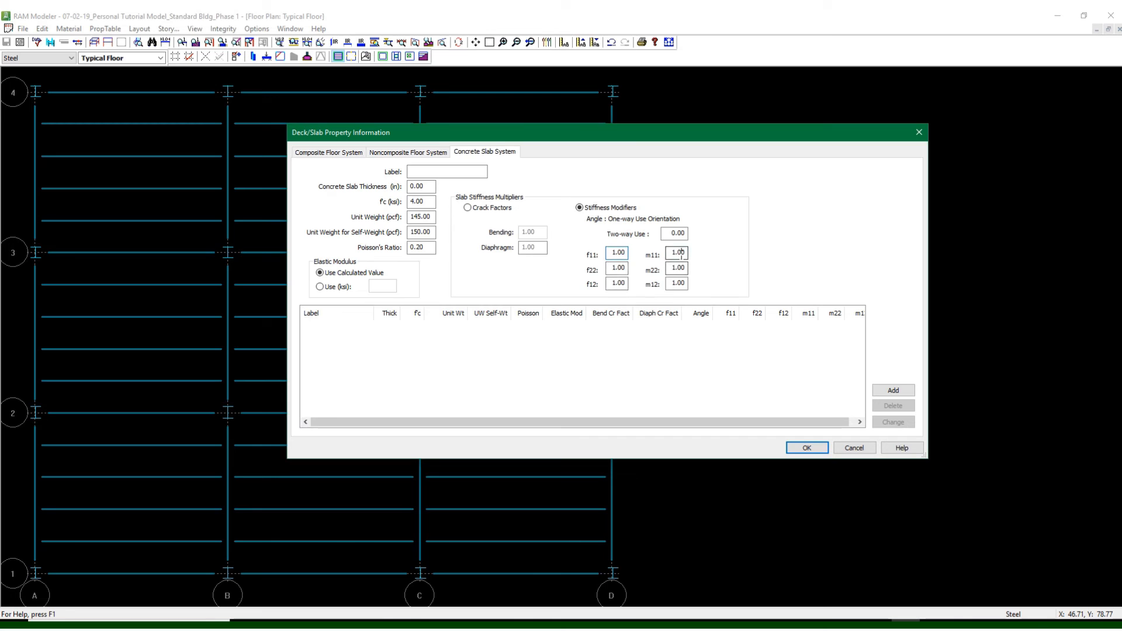
Review the concrete and noncomposite deck properties, accept them, and save the model
{"action": "left_click", "coordinate": [615, 253]}
{"action": "left_click", "coordinate": [678, 254]}
{"action": "left_click", "coordinate": [408, 152]}
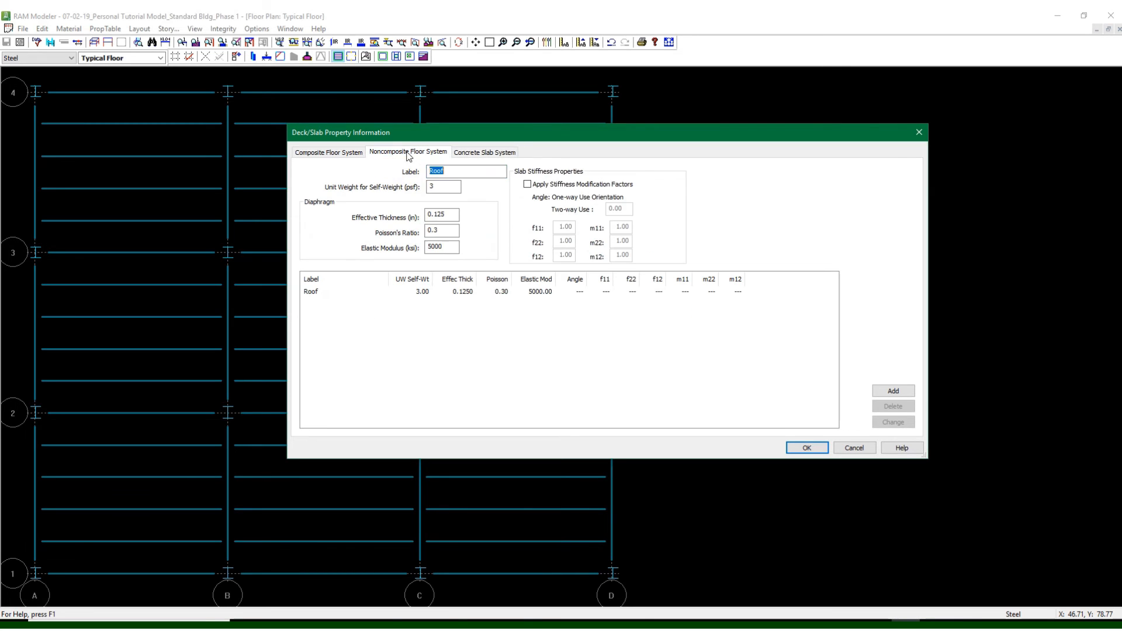
{"action": "left_click", "coordinate": [807, 449]}
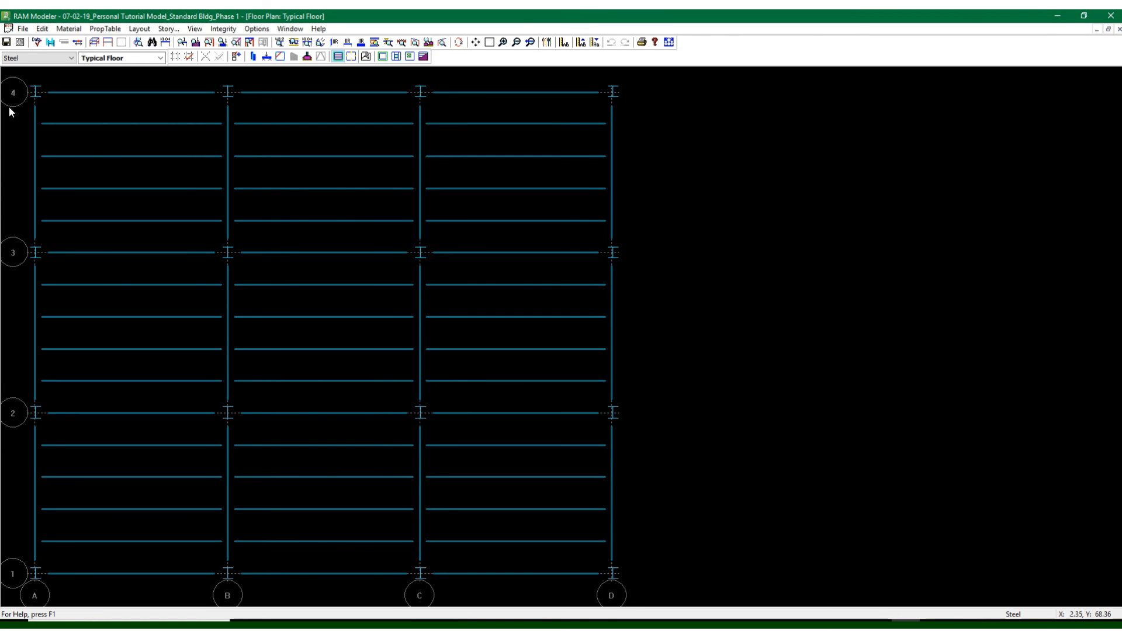
{"action": "left_click", "coordinate": [5, 43]}
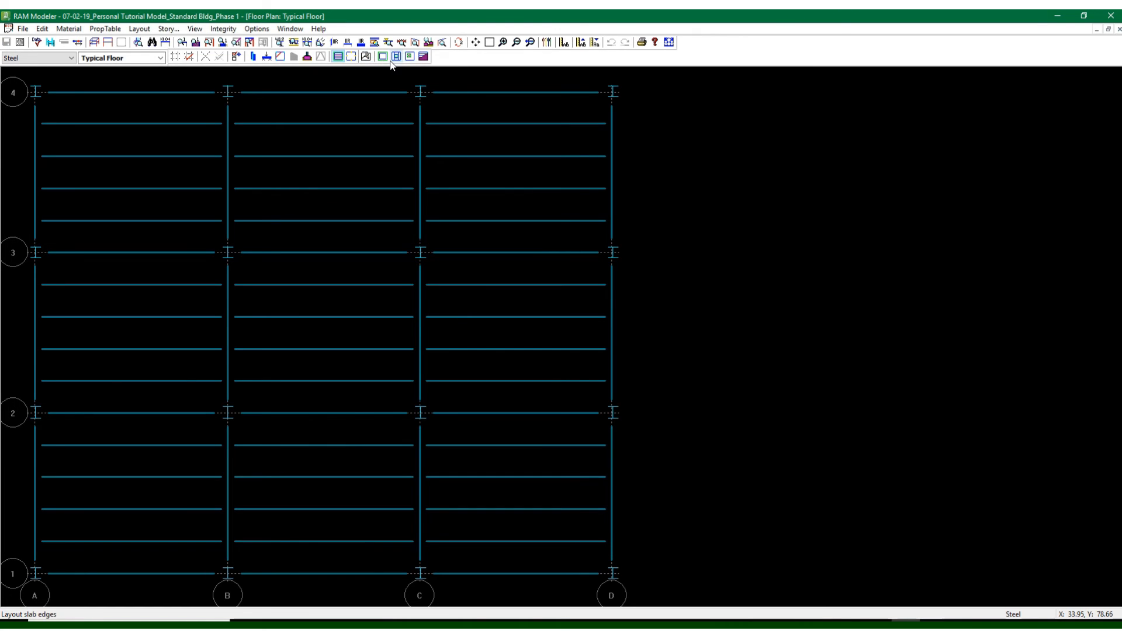
Examine the deck assignment options and compare the properties listed for the composite, noncomposite and concrete framing systems
{"action": "left_click", "coordinate": [423, 56]}
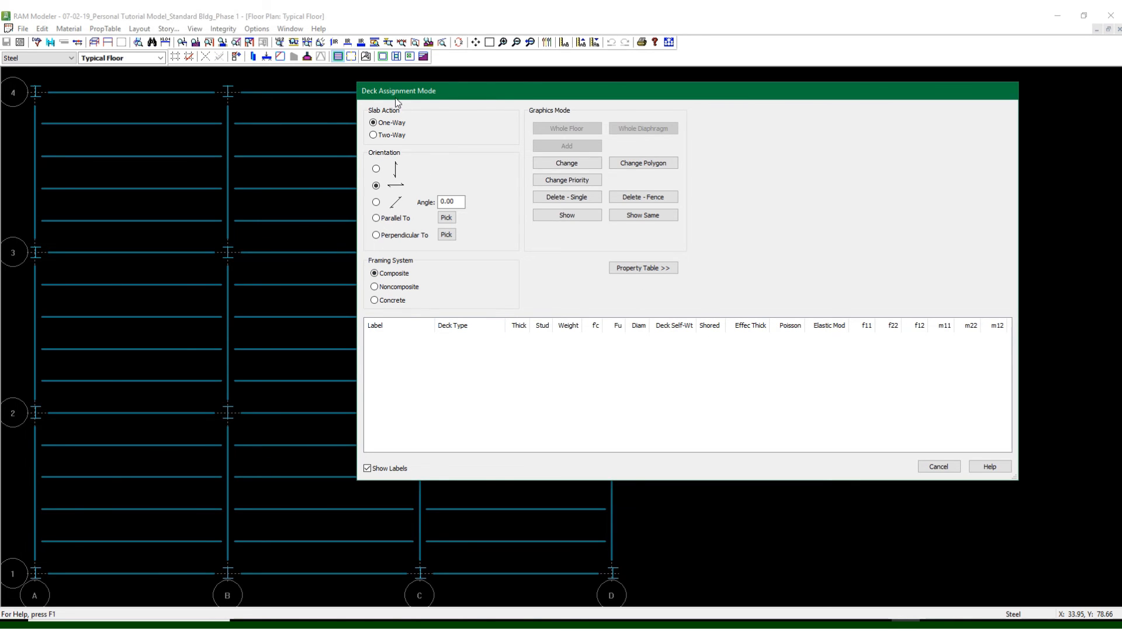
{"action": "left_click_drag", "start_coordinate": [397, 98], "coordinate": [374, 86]}
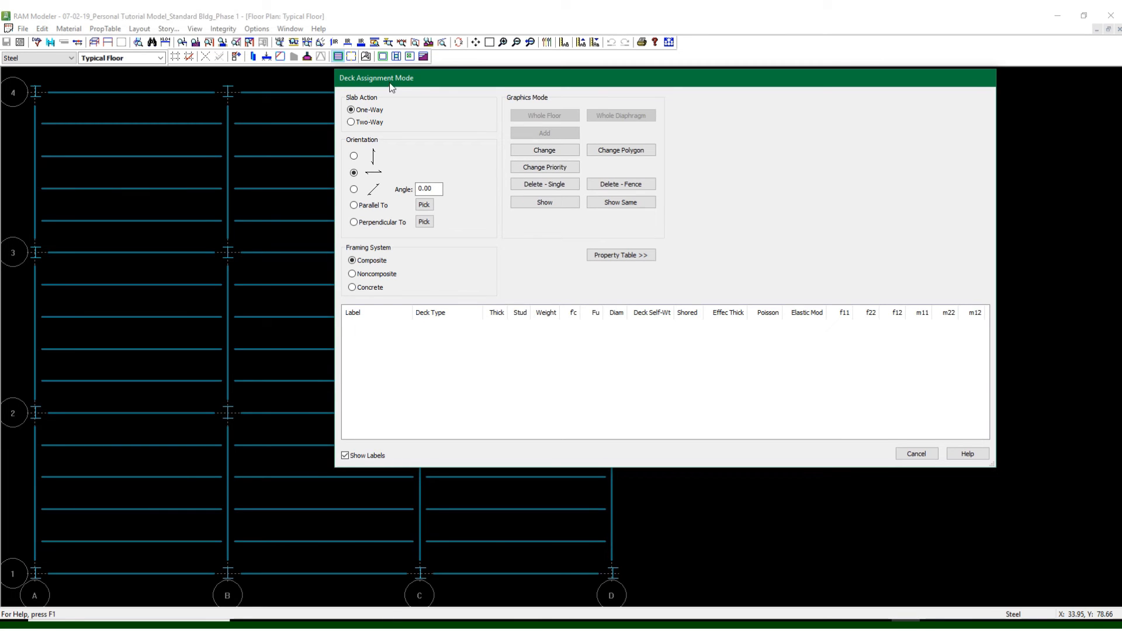
{"action": "left_click_drag", "start_coordinate": [391, 86], "coordinate": [456, 100]}
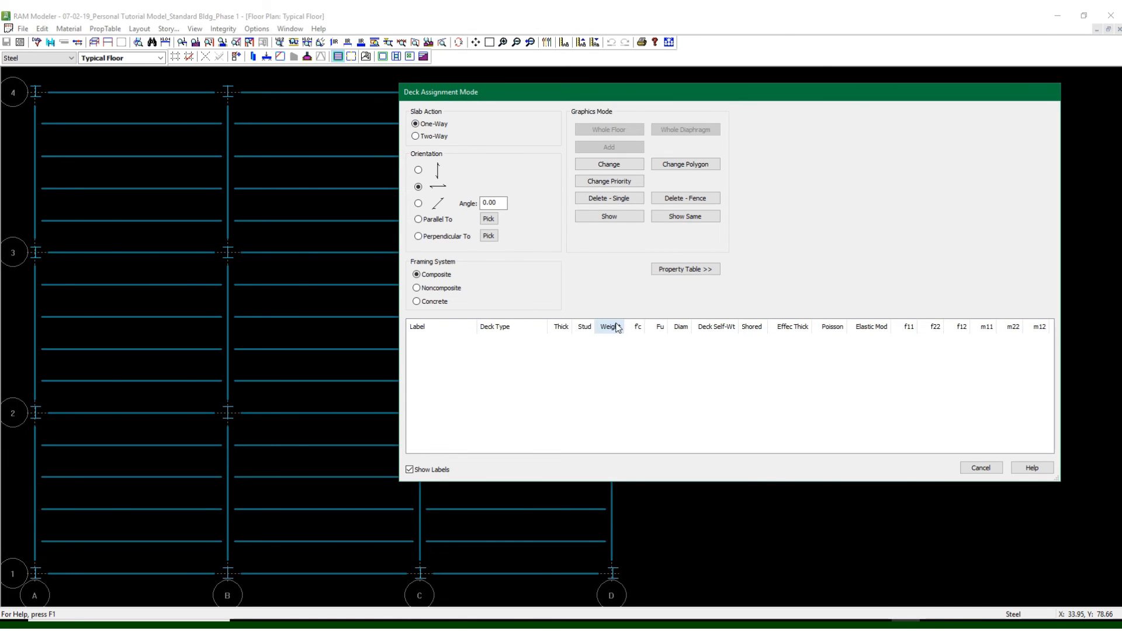
{"action": "left_click", "coordinate": [436, 290]}
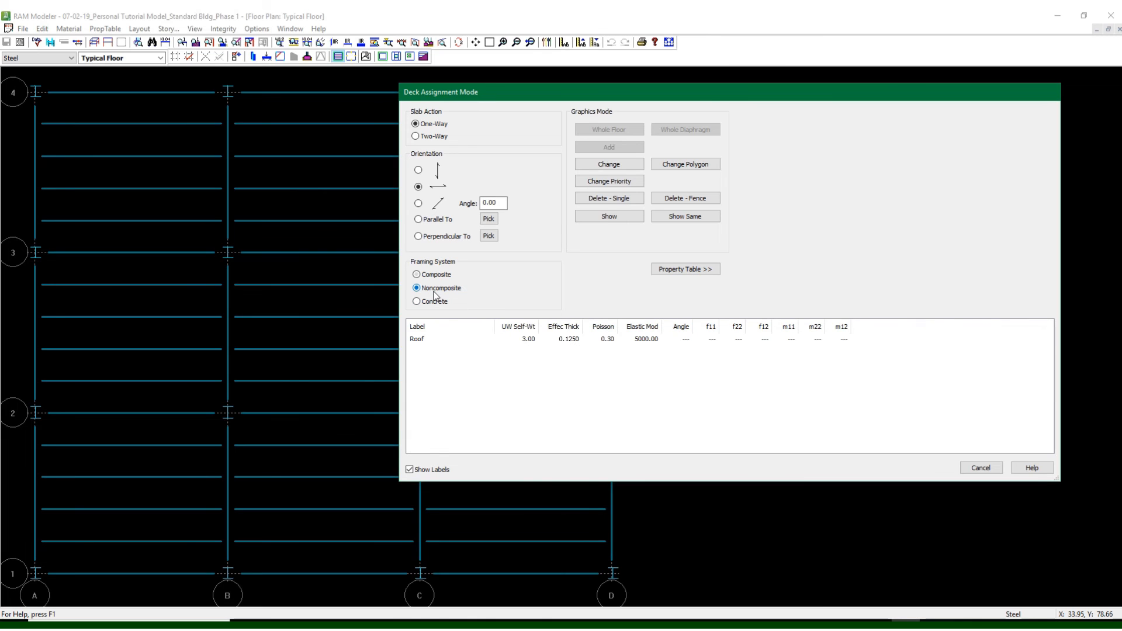
{"action": "left_click", "coordinate": [431, 342]}
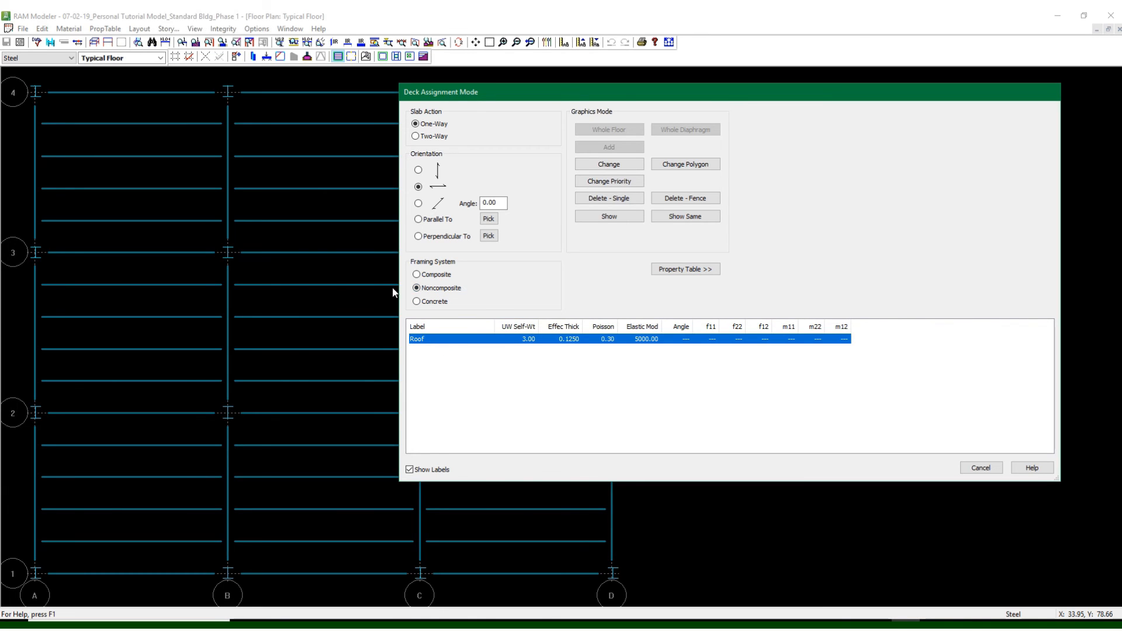
{"action": "left_click", "coordinate": [436, 303]}
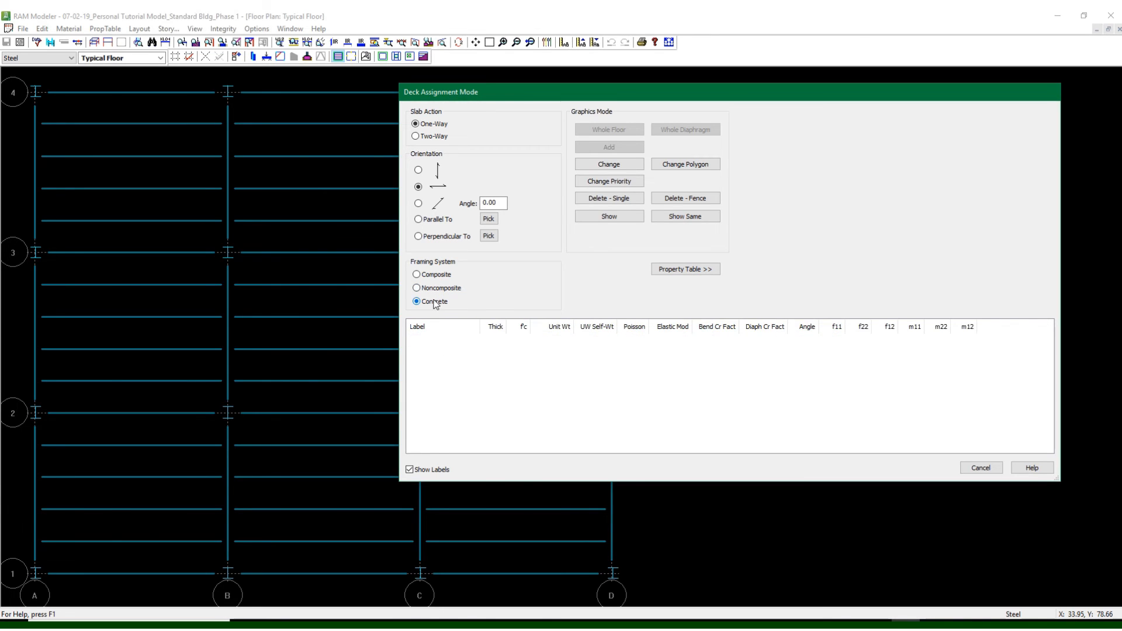
{"action": "left_click", "coordinate": [432, 292]}
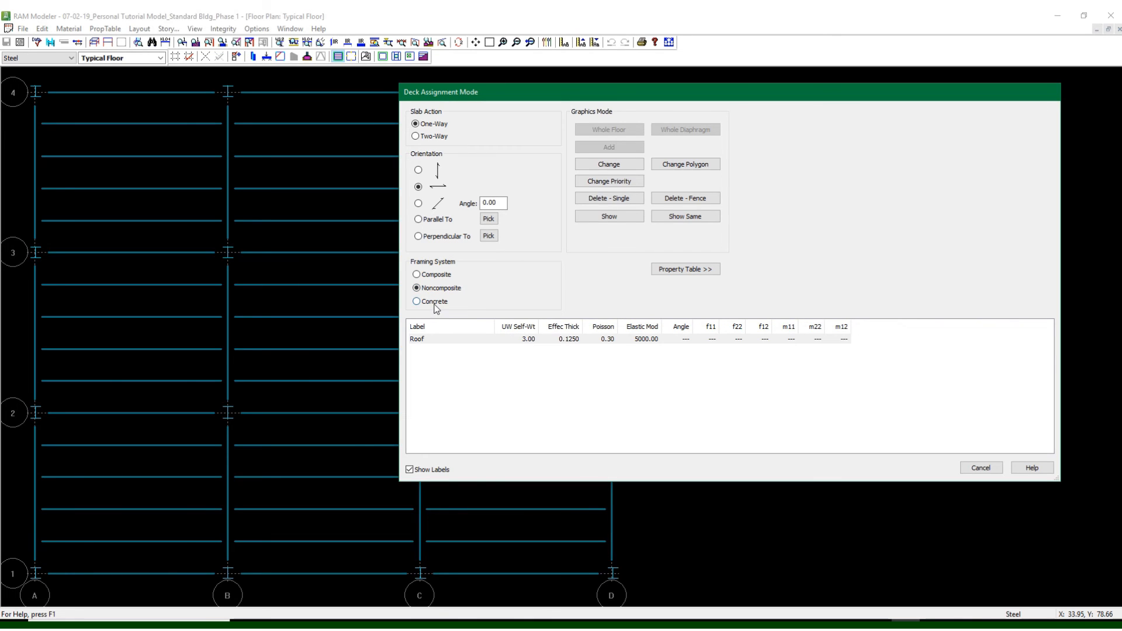
{"action": "left_click", "coordinate": [435, 302]}
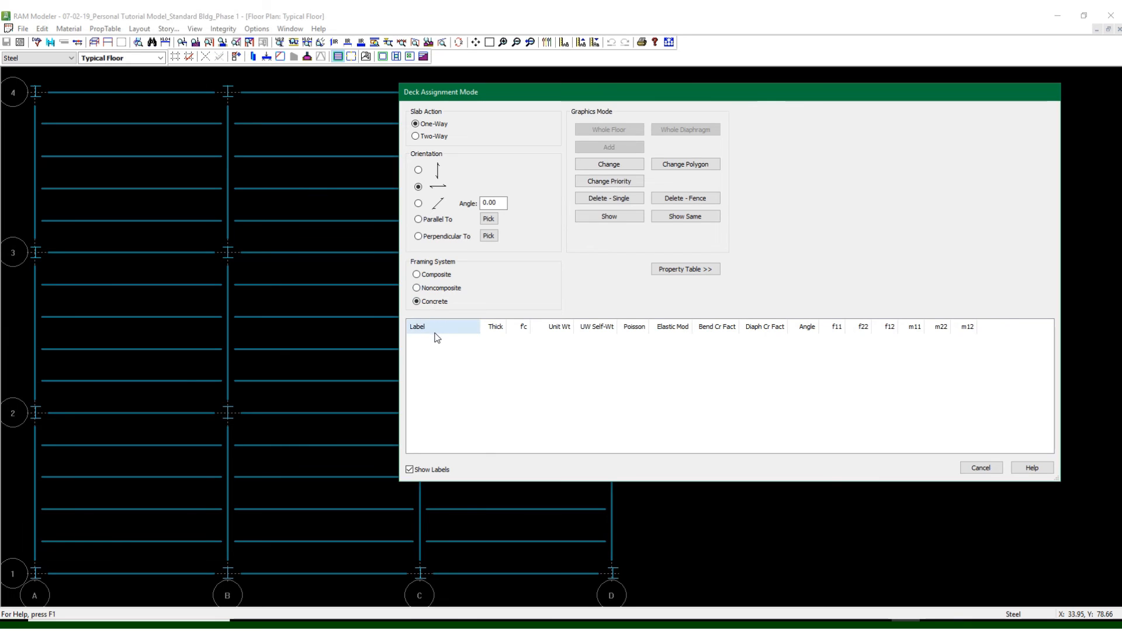
{"action": "left_click", "coordinate": [431, 276]}
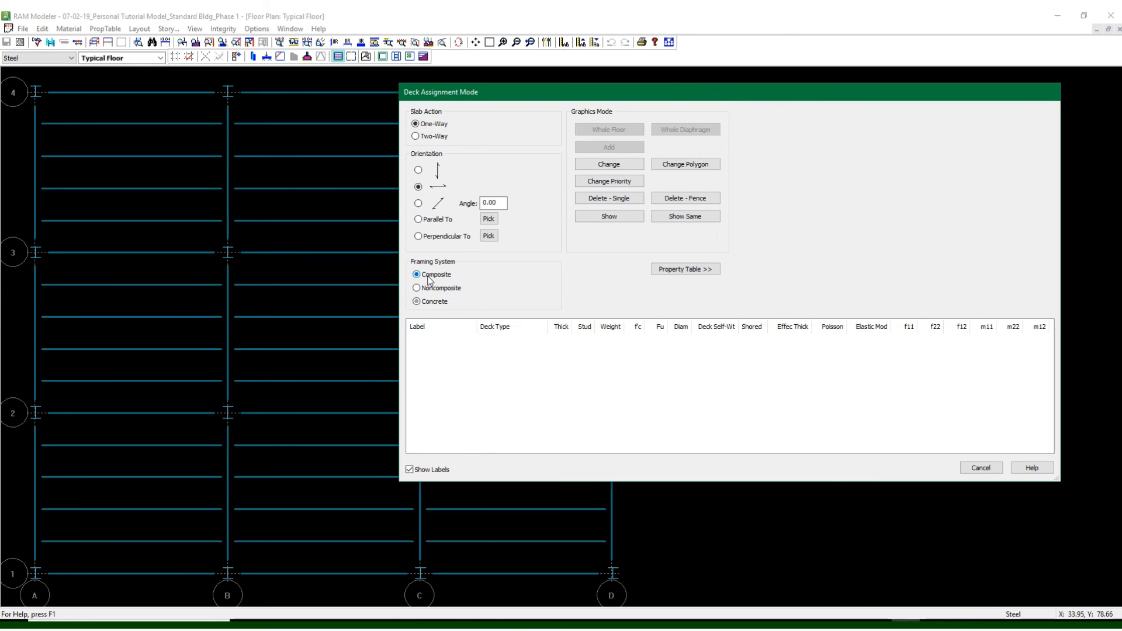
{"action": "left_click", "coordinate": [437, 289]}
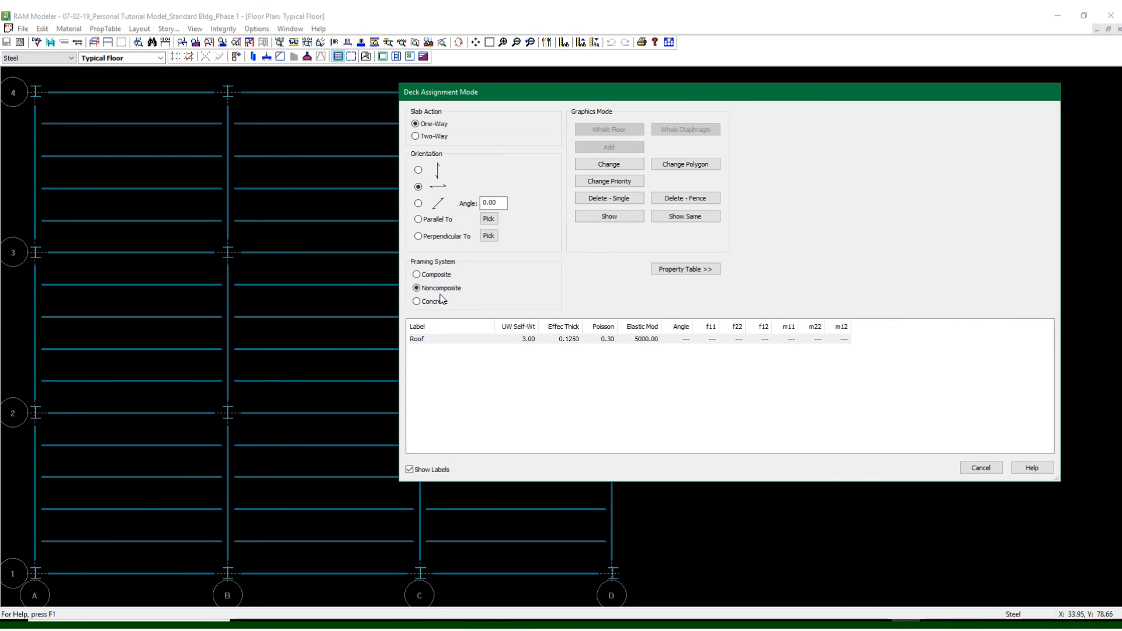
{"action": "left_click", "coordinate": [573, 340]}
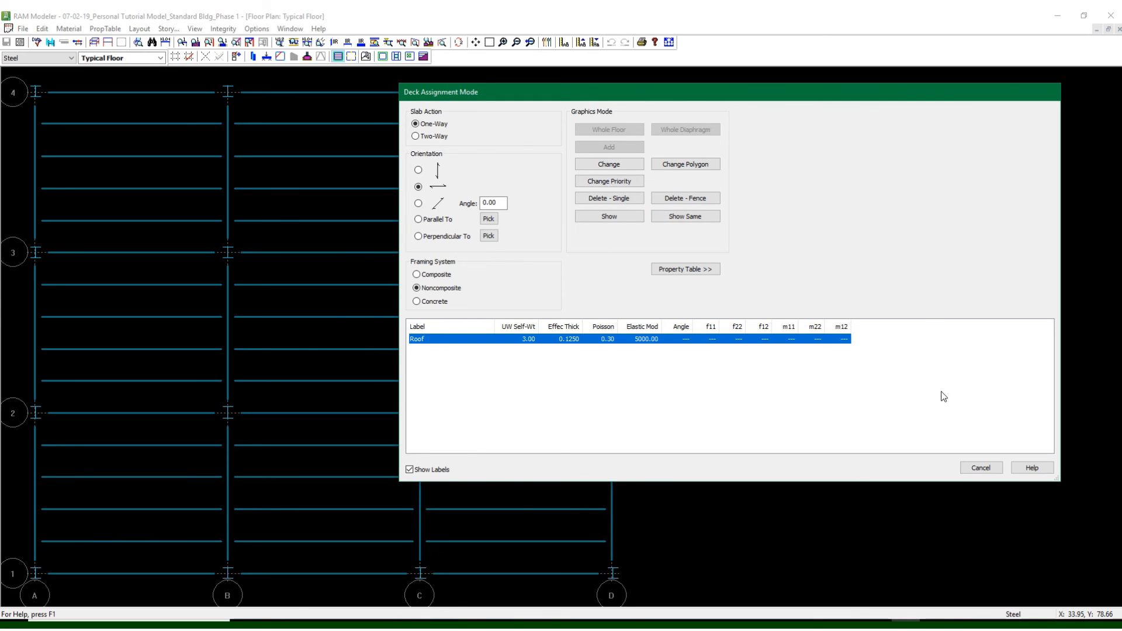
{"action": "left_click", "coordinate": [981, 469]}
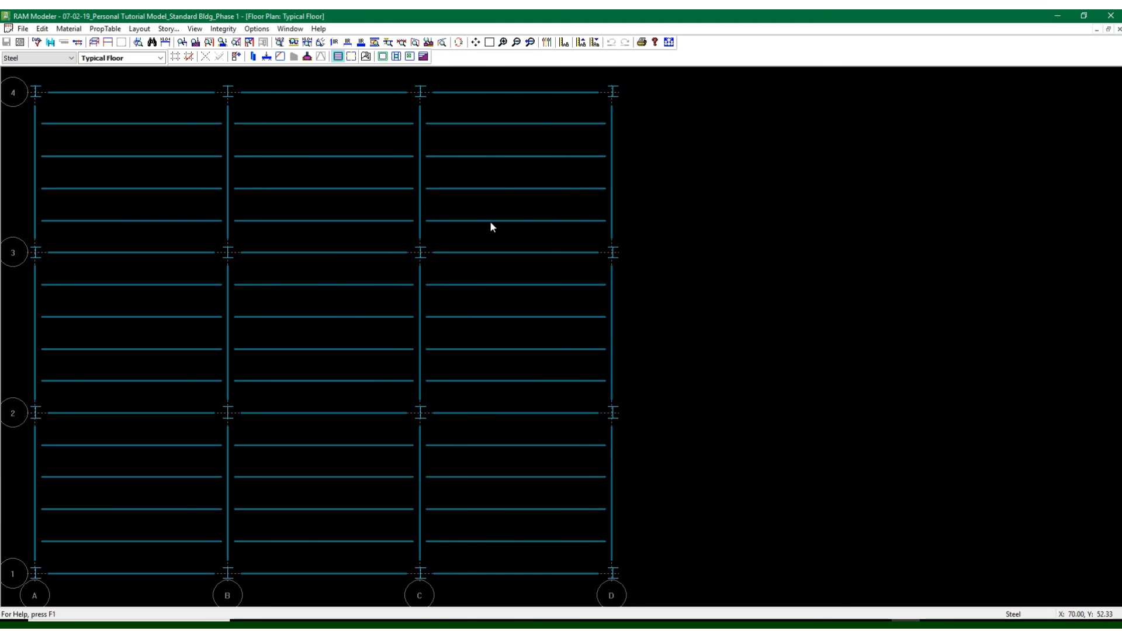
Open the slab edge layout options and examine the Left/Right side choice and the slab overhang setting
{"action": "left_click", "coordinate": [382, 57]}
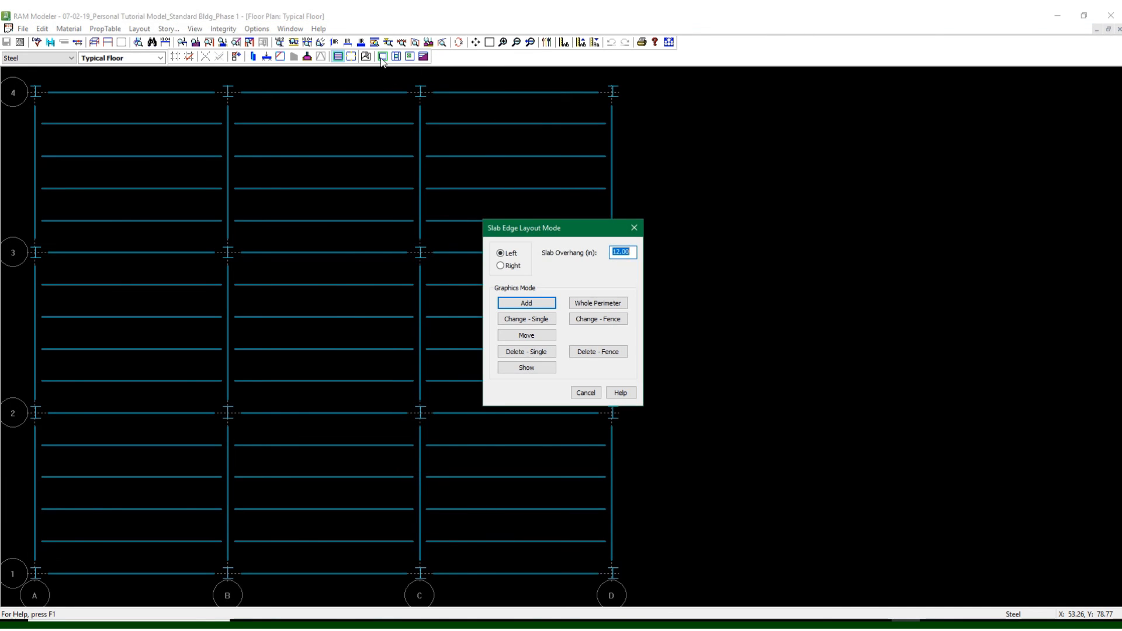
{"action": "left_click_drag", "start_coordinate": [525, 232], "coordinate": [759, 172]}
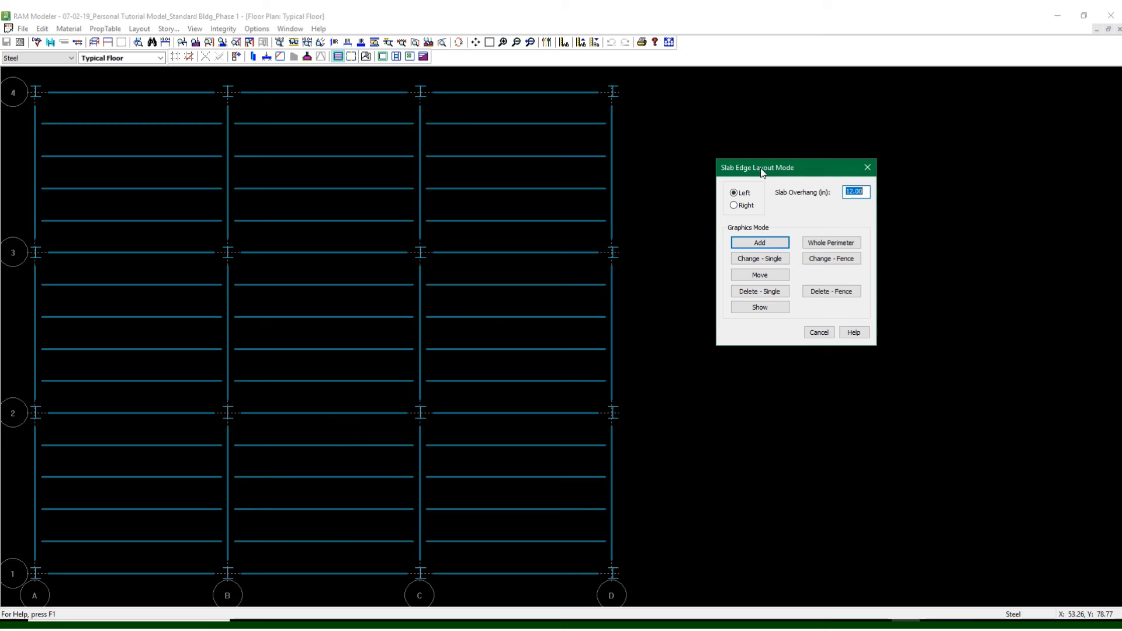
{"action": "left_click_drag", "start_coordinate": [761, 168], "coordinate": [798, 109]}
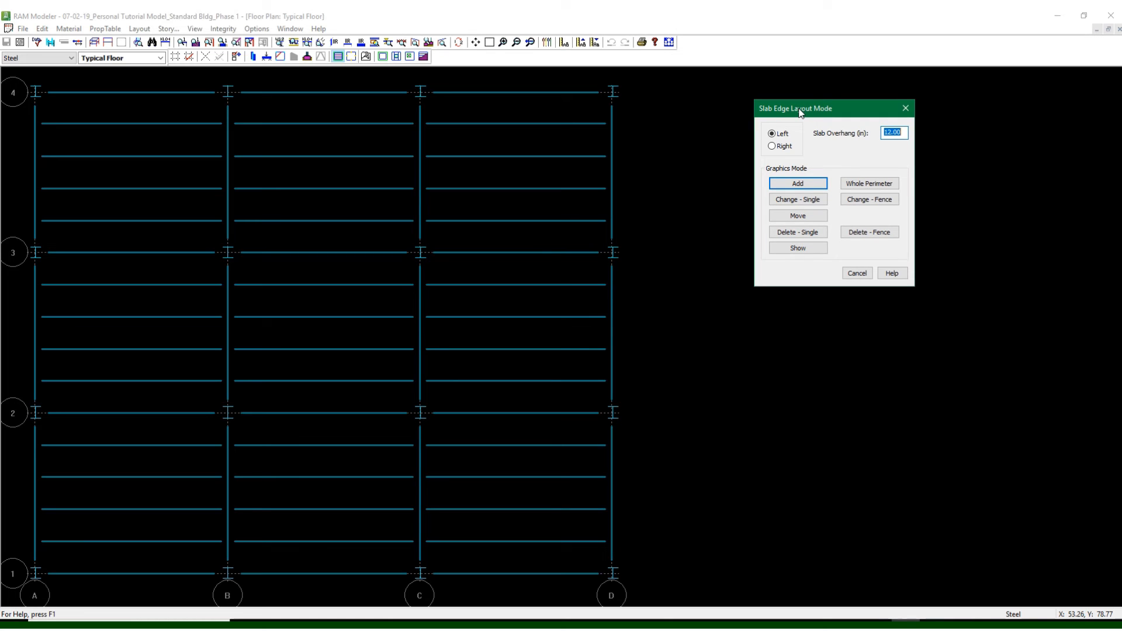
{"action": "left_click_drag", "start_coordinate": [801, 112], "coordinate": [780, 59]}
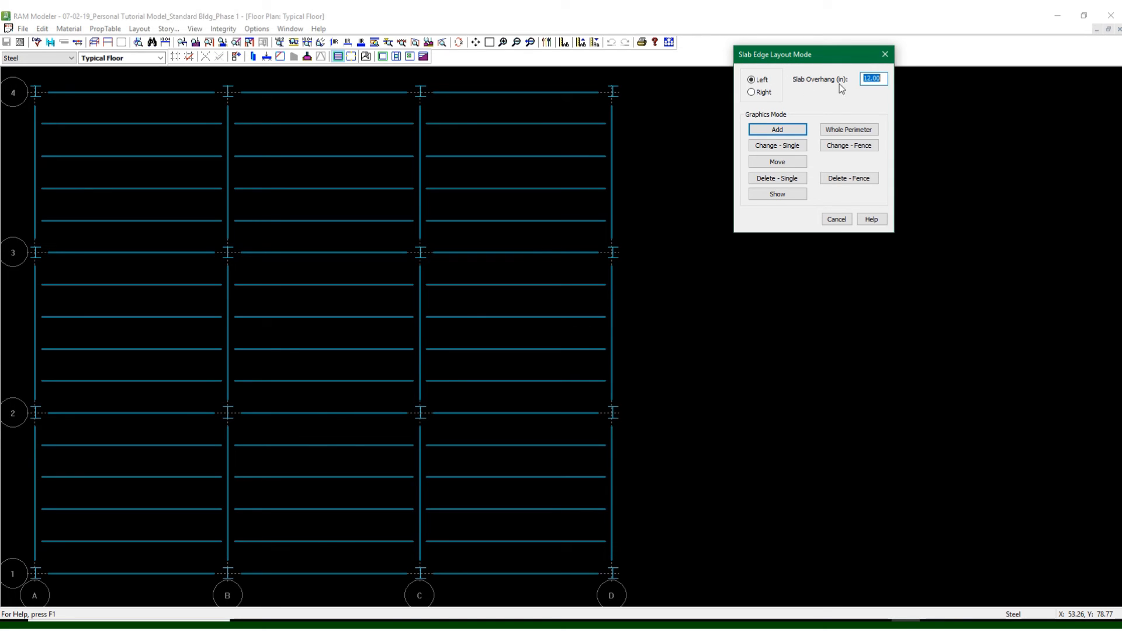
{"action": "left_click", "coordinate": [874, 80]}
Add left-side slab edges with a 12 in overhang along grid 4 from A to C and along grid C from 4 to 3
{"action": "left_click", "coordinate": [774, 130]}
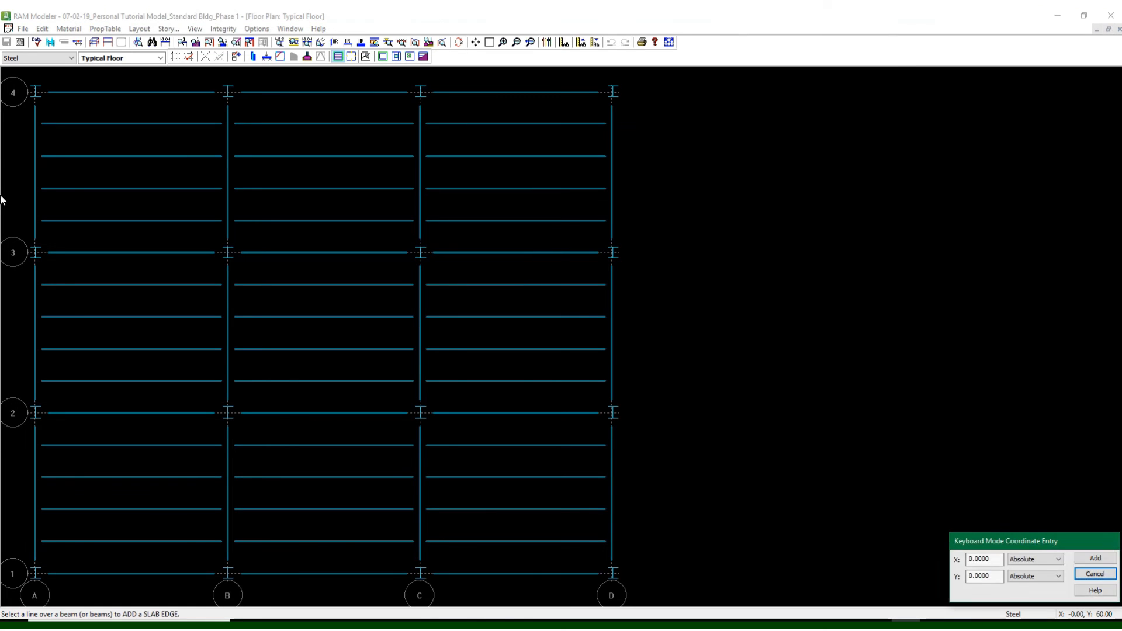
{"action": "left_click", "coordinate": [34, 93]}
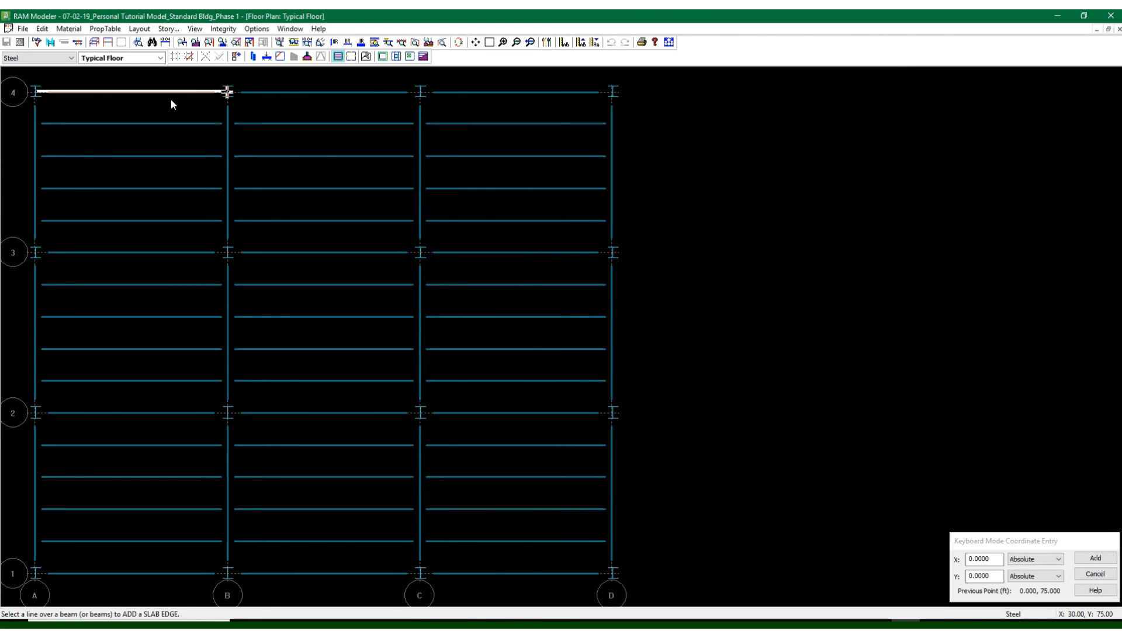
{"action": "left_click", "coordinate": [227, 92]}
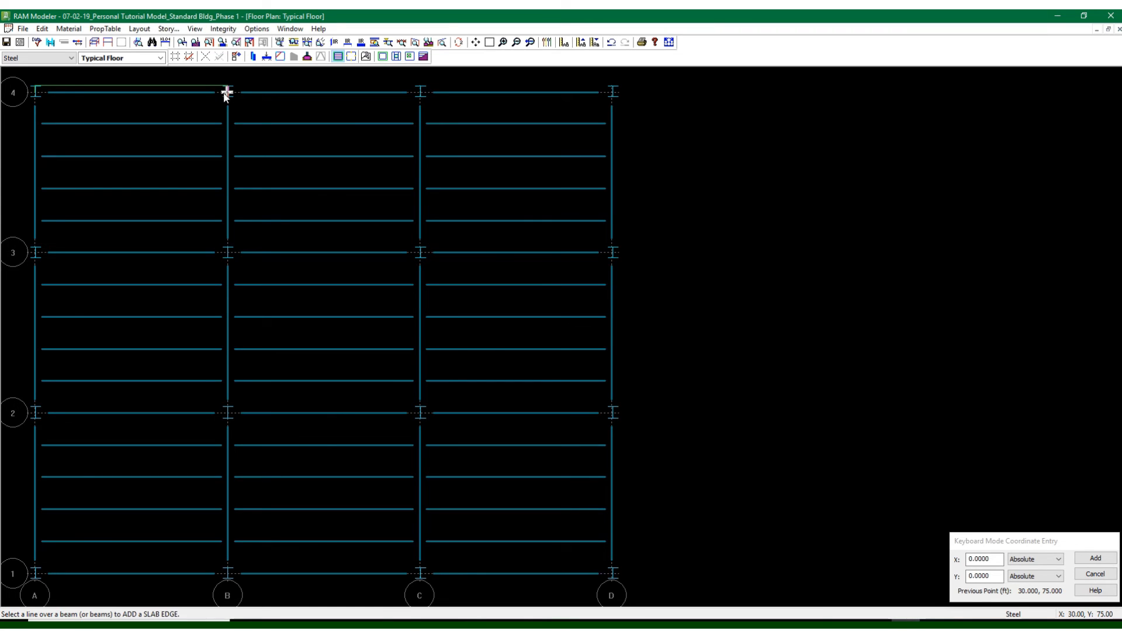
{"action": "left_click", "coordinate": [420, 92]}
{"action": "left_click", "coordinate": [428, 237]}
{"action": "right_click", "coordinate": [429, 249]}
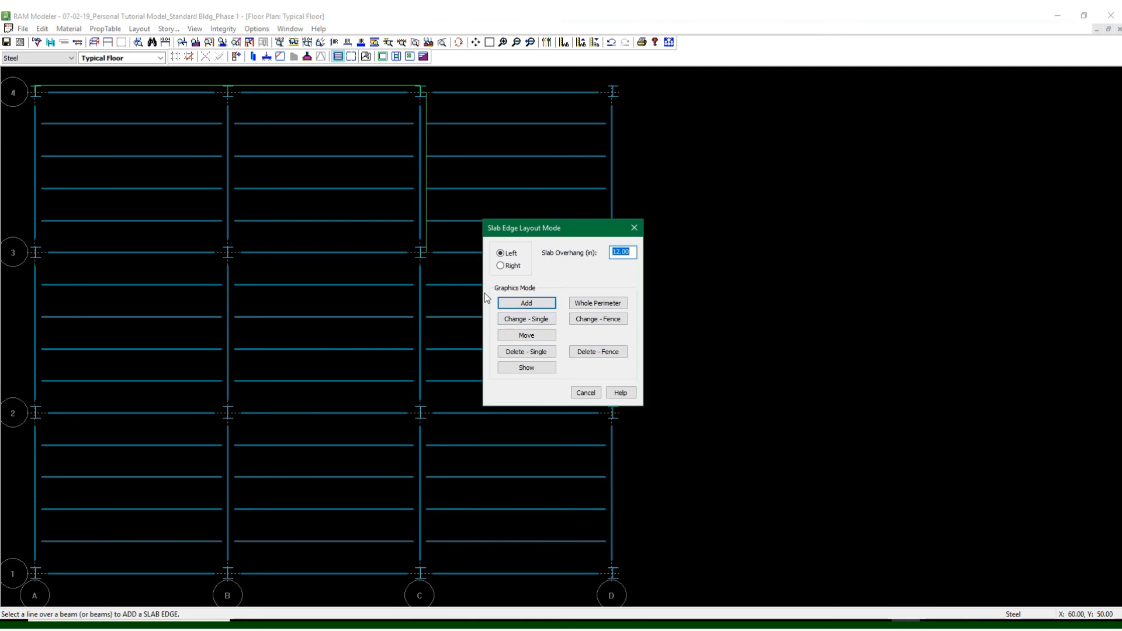
{"action": "left_click", "coordinate": [584, 392]}
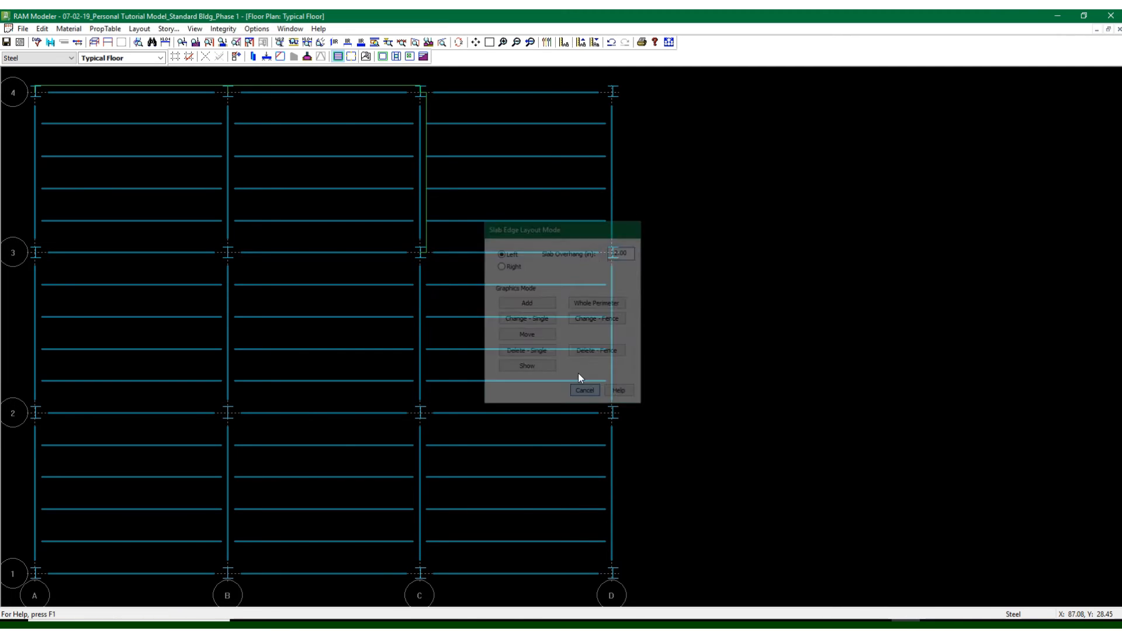
Undo the slab edges along grids 4 and C and save the model
{"action": "left_click", "coordinate": [612, 44]}
{"action": "left_click", "coordinate": [612, 43]}
{"action": "left_click", "coordinate": [612, 43]}
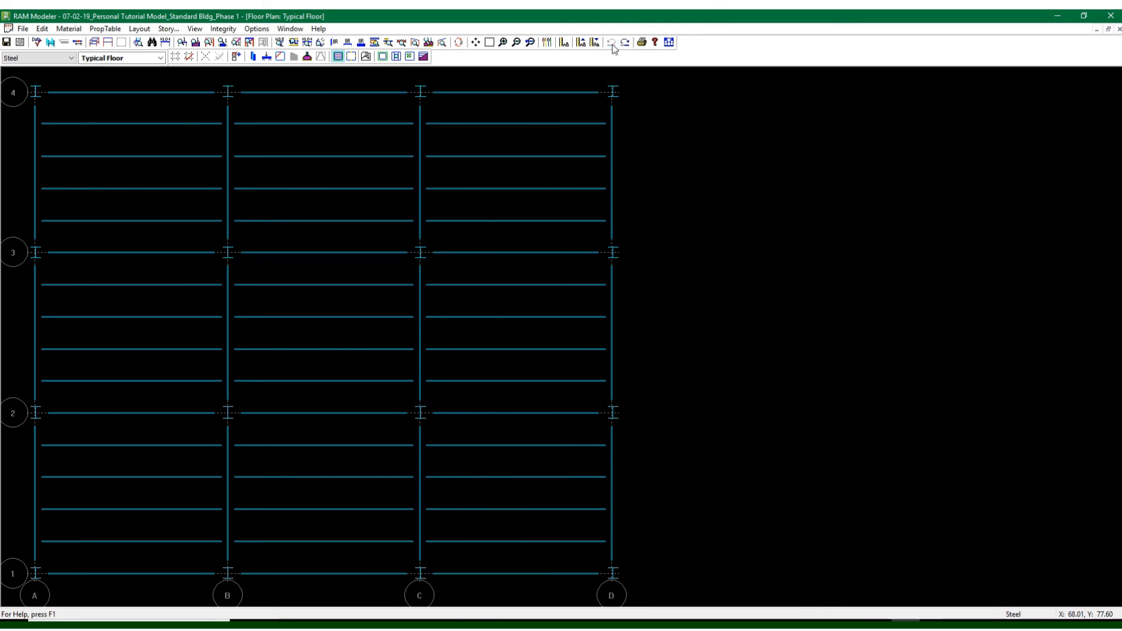
{"action": "left_click", "coordinate": [7, 42]}
Redo the removed slab edges along grids 4 and C and undo them again
{"action": "left_click", "coordinate": [625, 42]}
{"action": "left_click", "coordinate": [626, 42]}
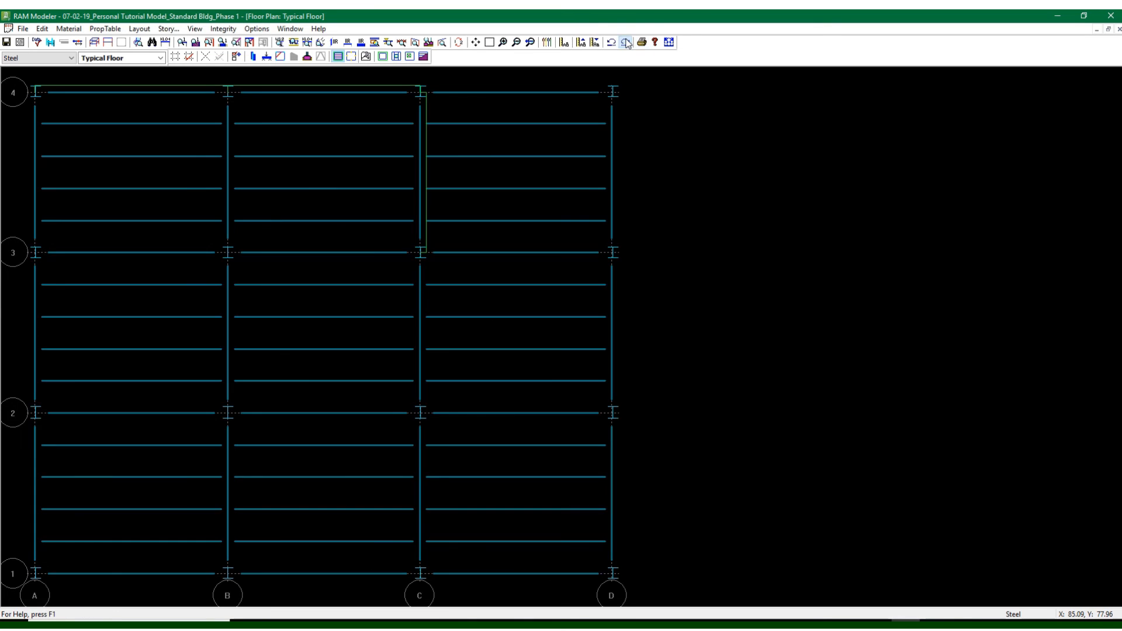
{"action": "left_click", "coordinate": [611, 43]}
{"action": "left_click", "coordinate": [612, 43]}
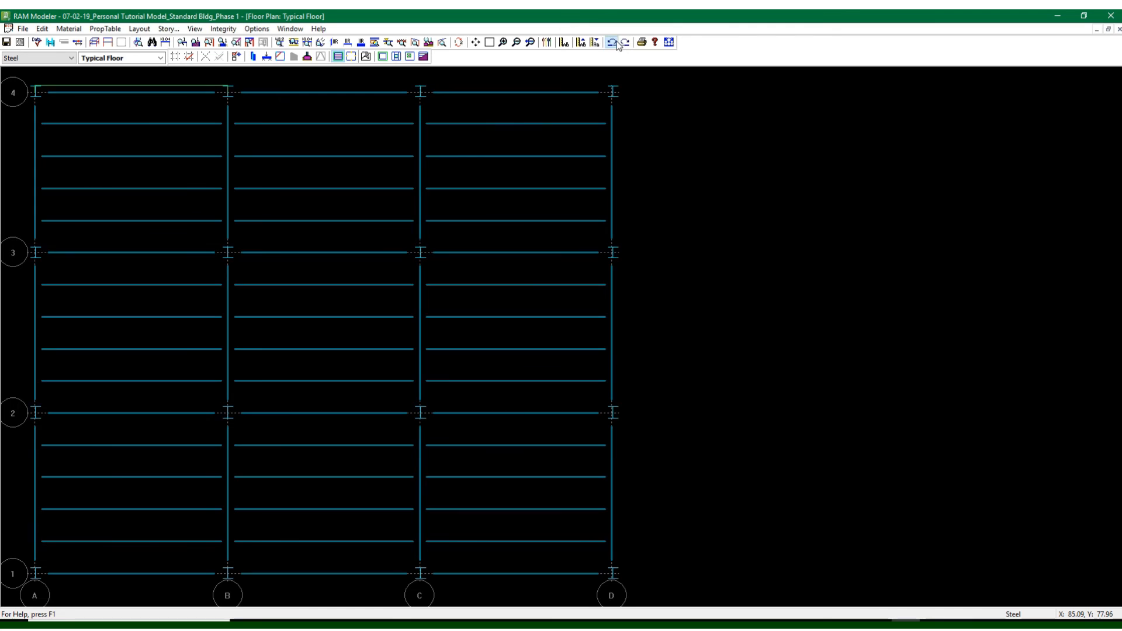
{"action": "left_click", "coordinate": [612, 42]}
Try a right-side slab edge with a 12 in overhang along grid 4 from A to B, and undo it
{"action": "left_click", "coordinate": [383, 56]}
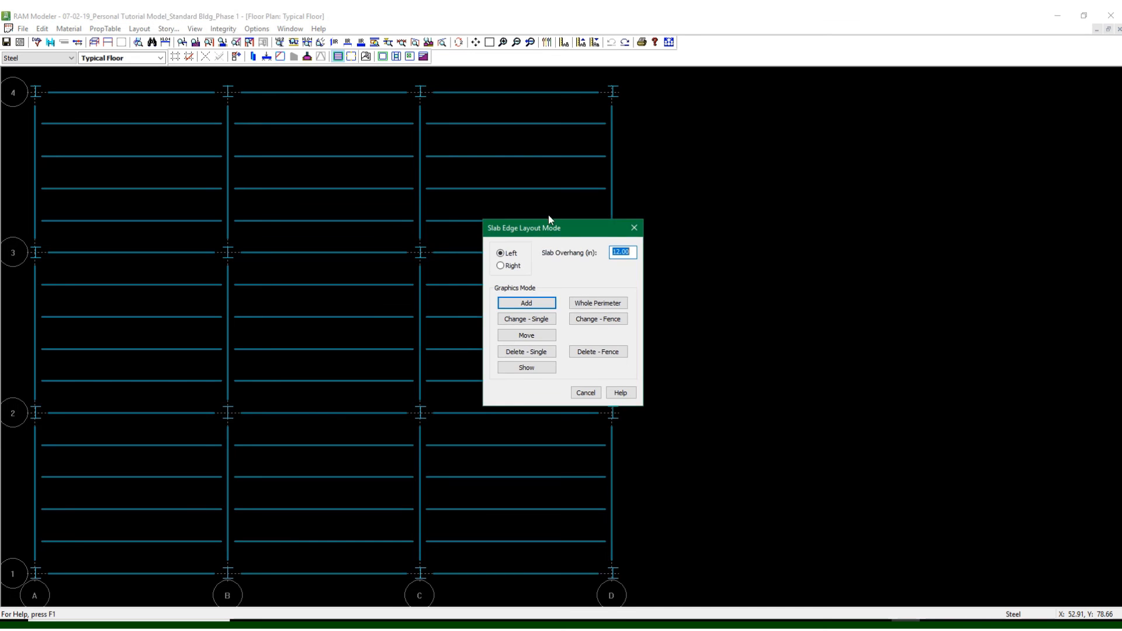
{"action": "left_click", "coordinate": [510, 269]}
{"action": "left_click", "coordinate": [519, 301]}
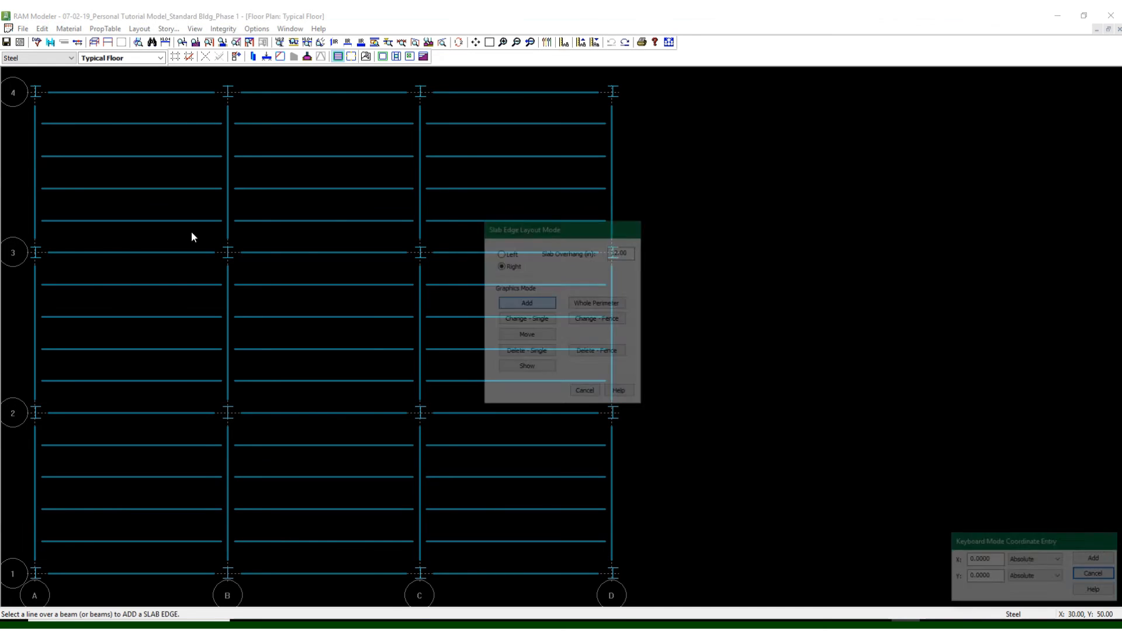
{"action": "left_click", "coordinate": [29, 100]}
{"action": "left_click", "coordinate": [198, 92]}
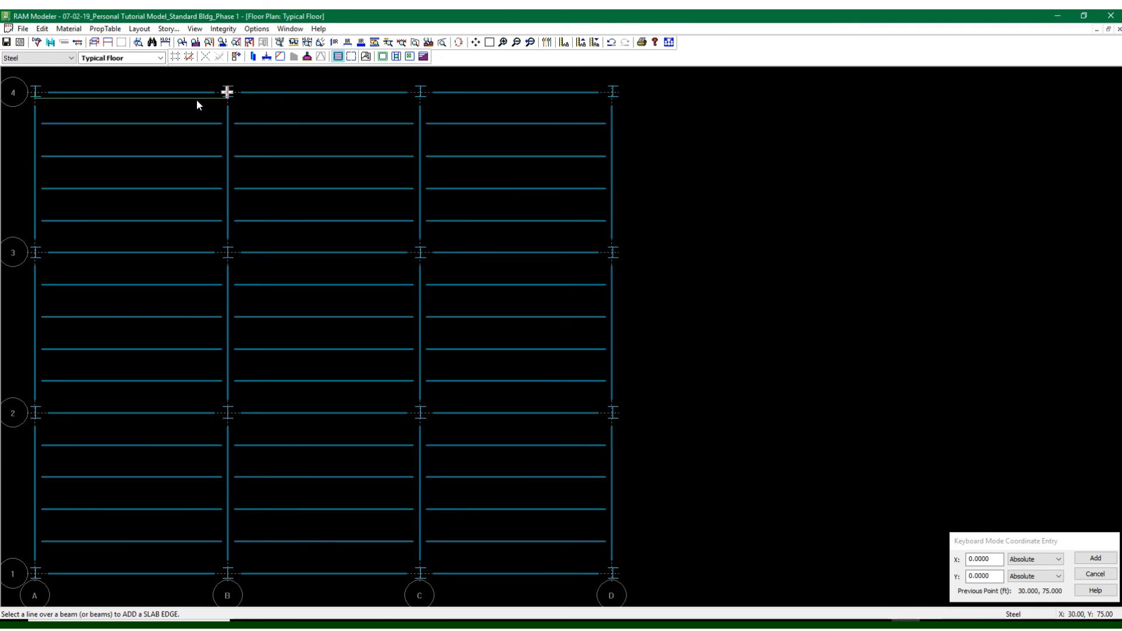
{"action": "right_click", "coordinate": [197, 103]}
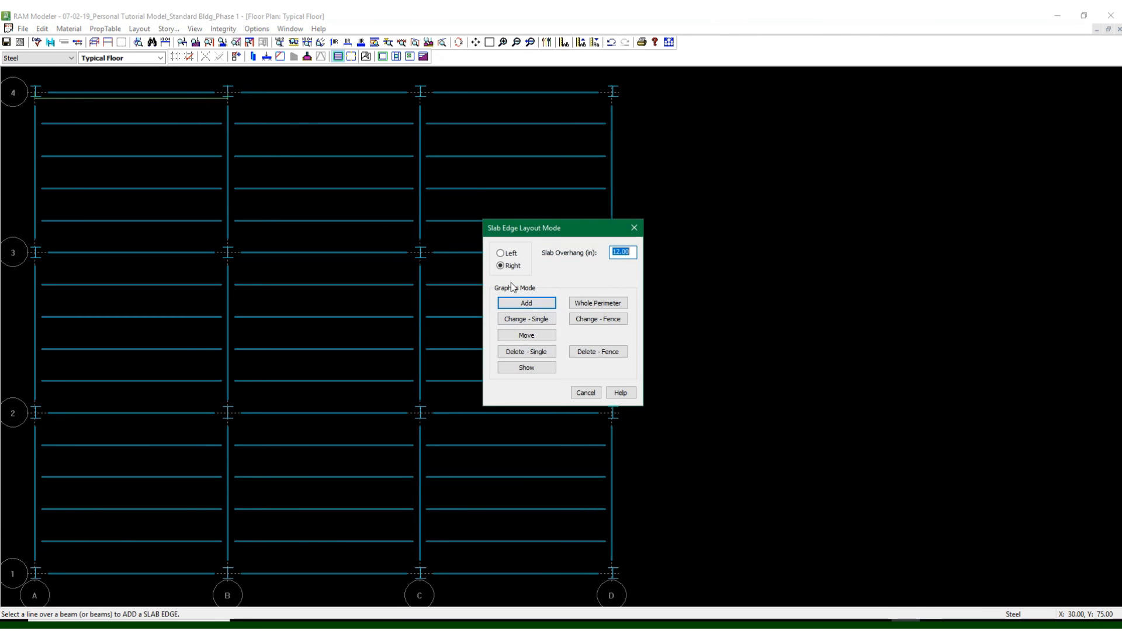
{"action": "left_click", "coordinate": [590, 393]}
{"action": "left_click", "coordinate": [612, 43]}
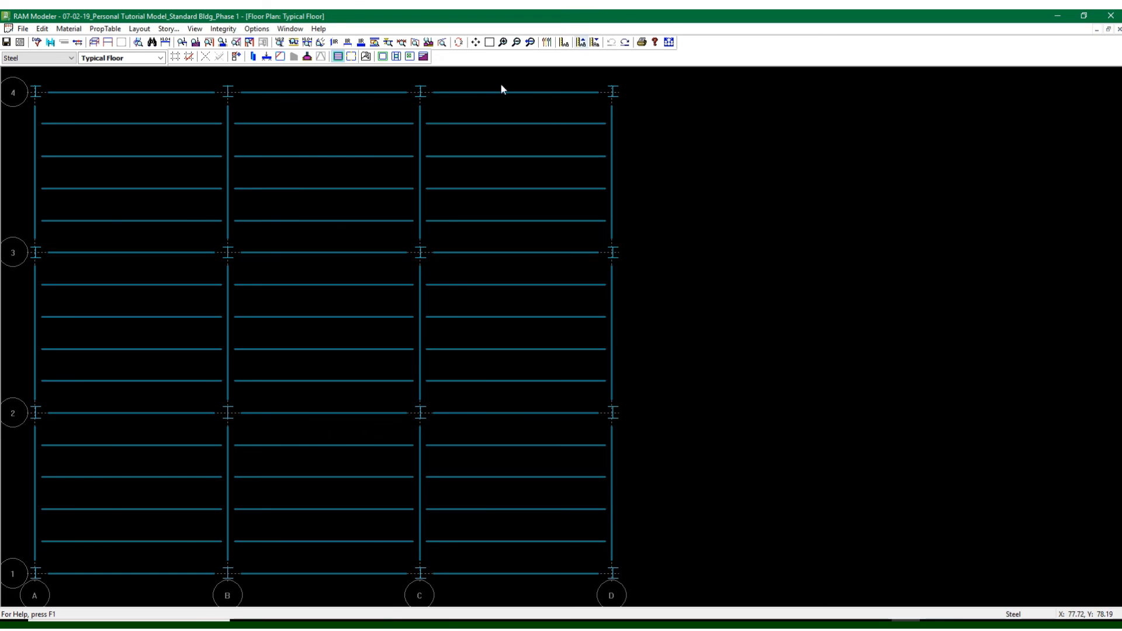
Try a right-side slab edge with a 12 in overhang around the whole perimeter, and undo it
{"action": "left_click", "coordinate": [381, 56]}
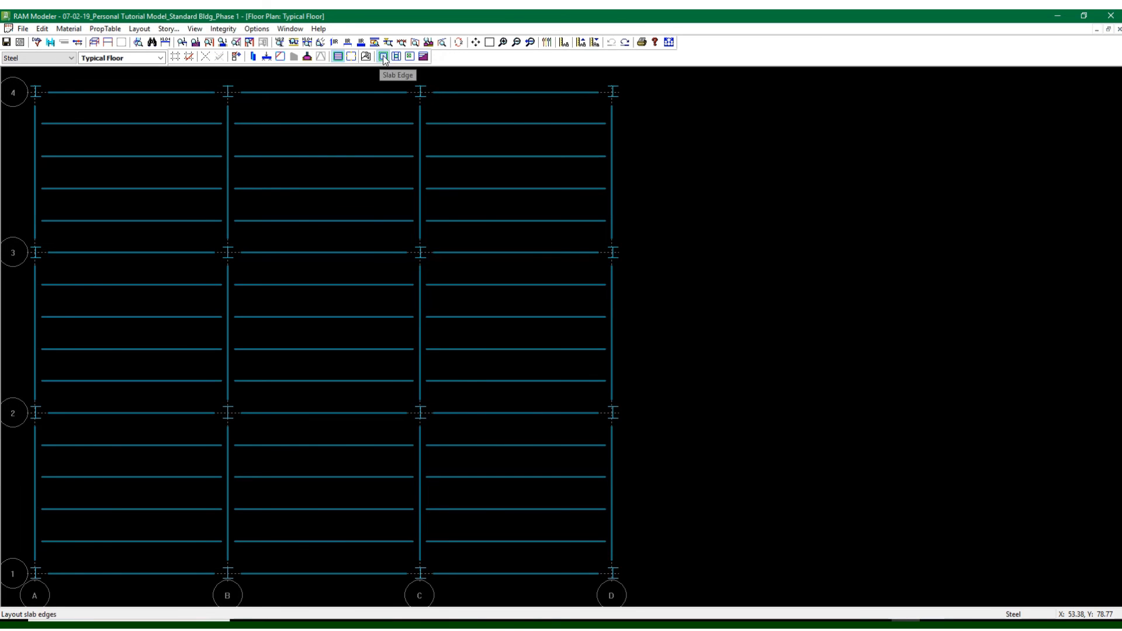
{"action": "left_click", "coordinate": [518, 256]}
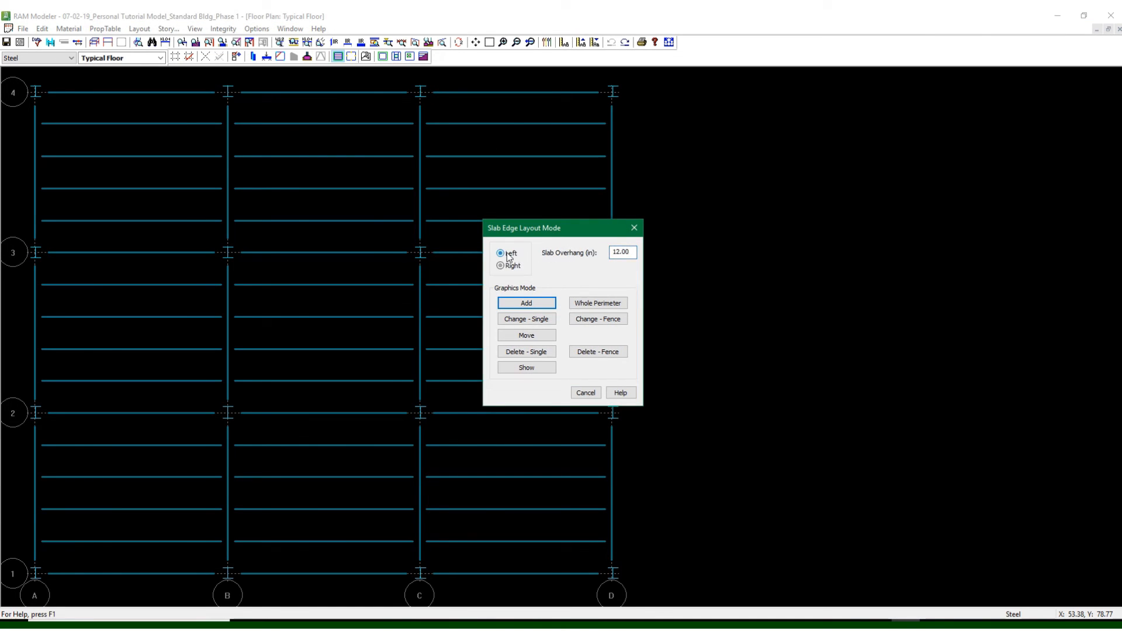
{"action": "left_click", "coordinate": [517, 267]}
{"action": "left_click_drag", "start_coordinate": [539, 229], "coordinate": [749, 172]}
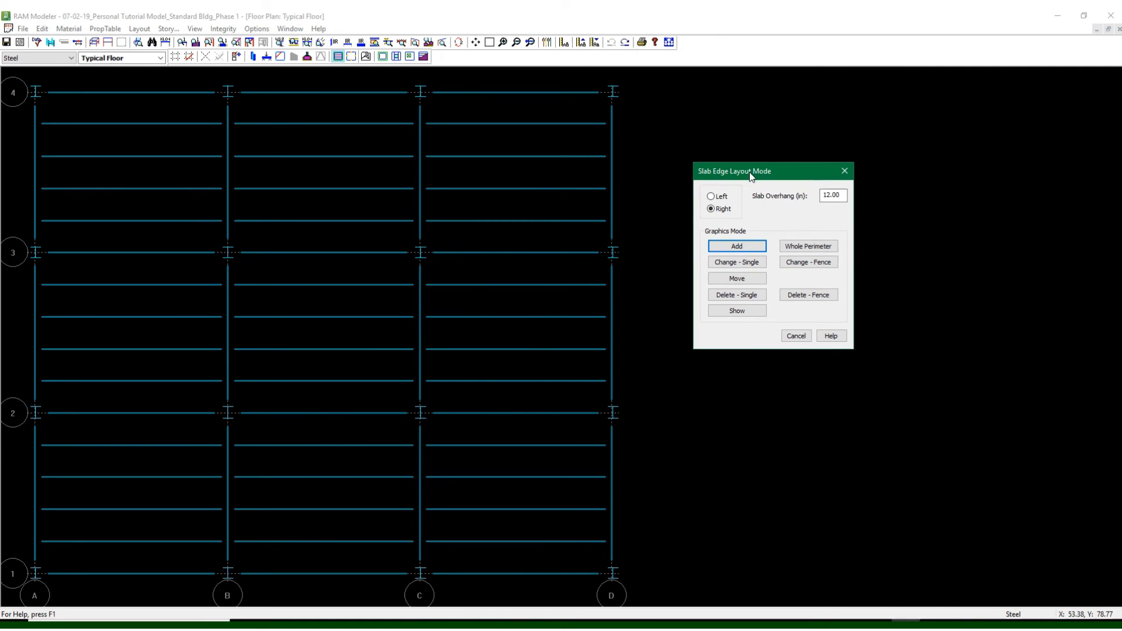
{"action": "left_click", "coordinate": [801, 248]}
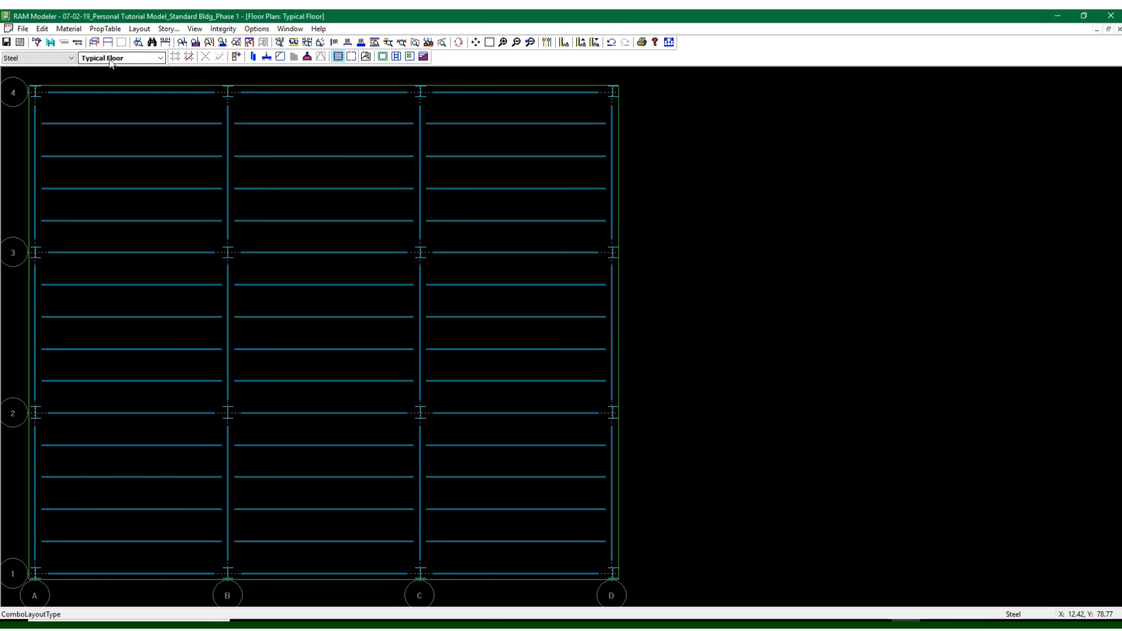
{"action": "left_click", "coordinate": [611, 42]}
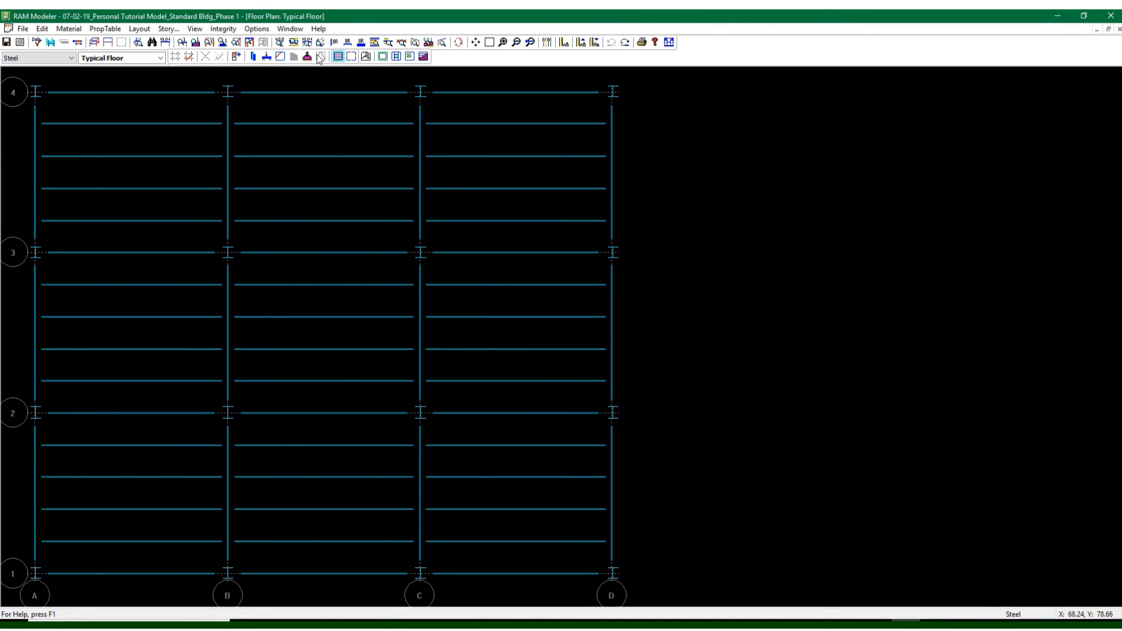
{"action": "left_click", "coordinate": [382, 57]}
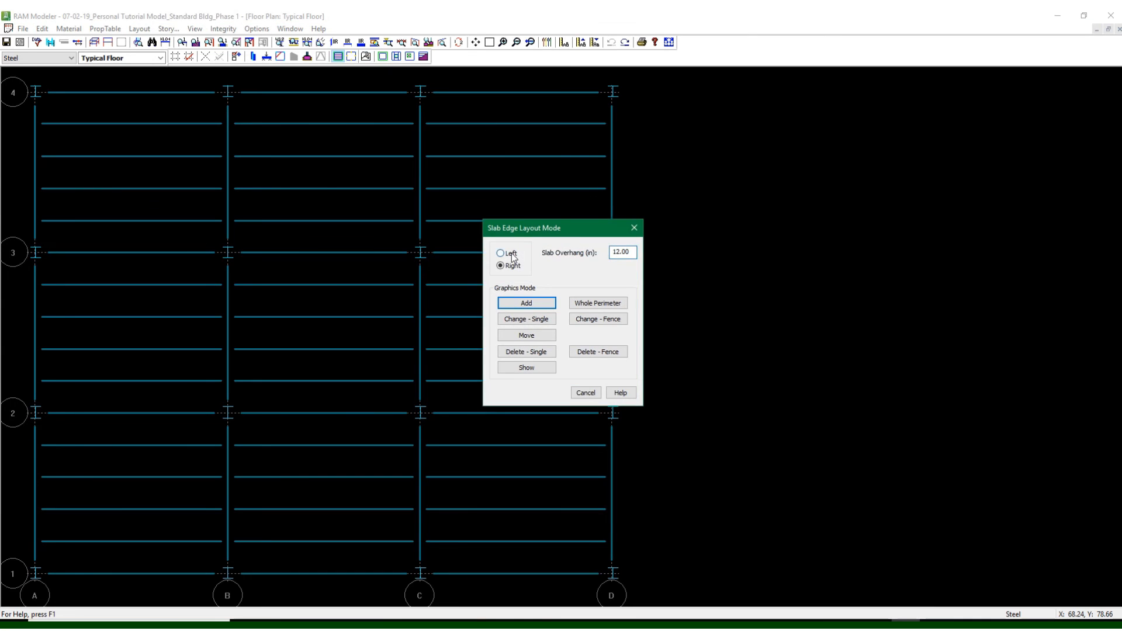
{"action": "left_click", "coordinate": [526, 303]}
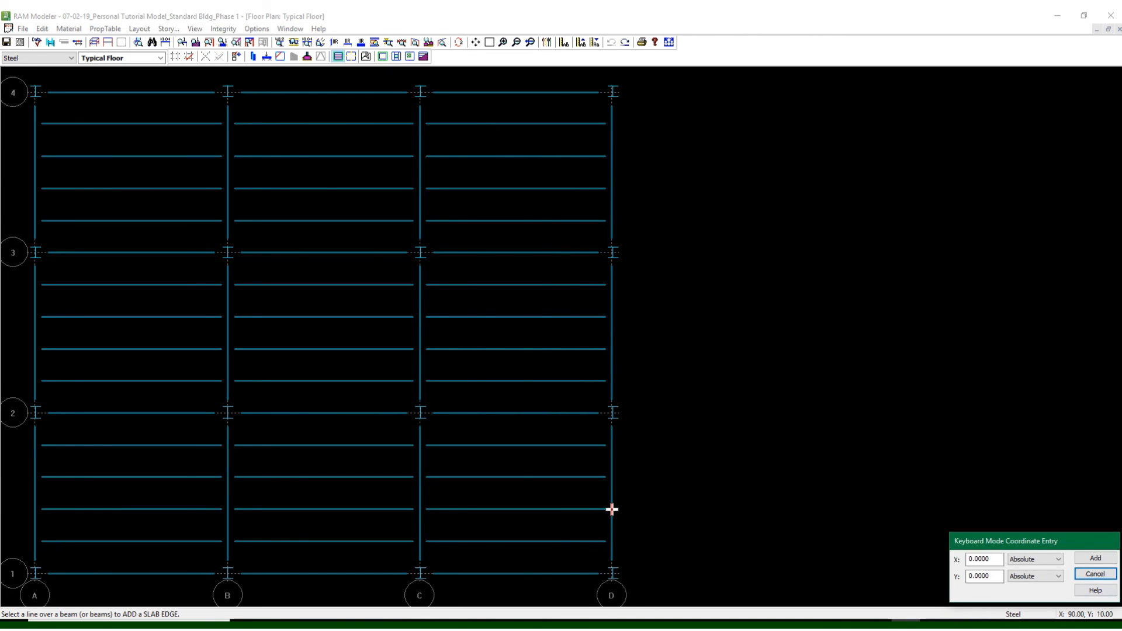
{"action": "left_click", "coordinate": [1096, 576]}
Add left-side slab edges with a 12 in overhang around the whole perimeter and save the model
{"action": "left_click", "coordinate": [383, 57]}
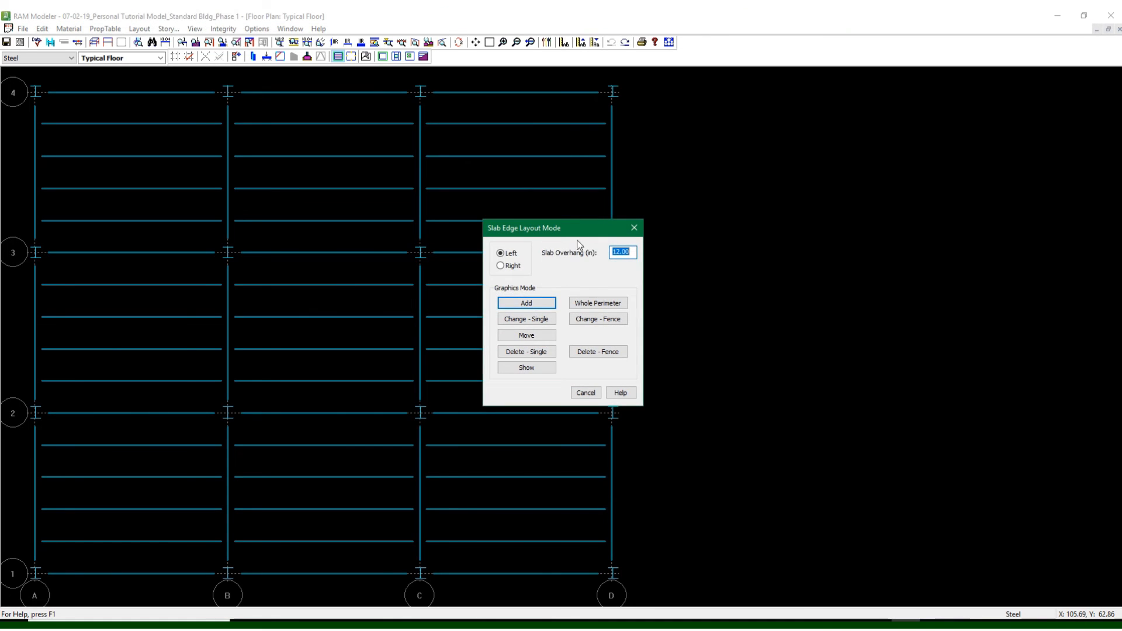
{"action": "left_click_drag", "start_coordinate": [558, 231], "coordinate": [712, 144]}
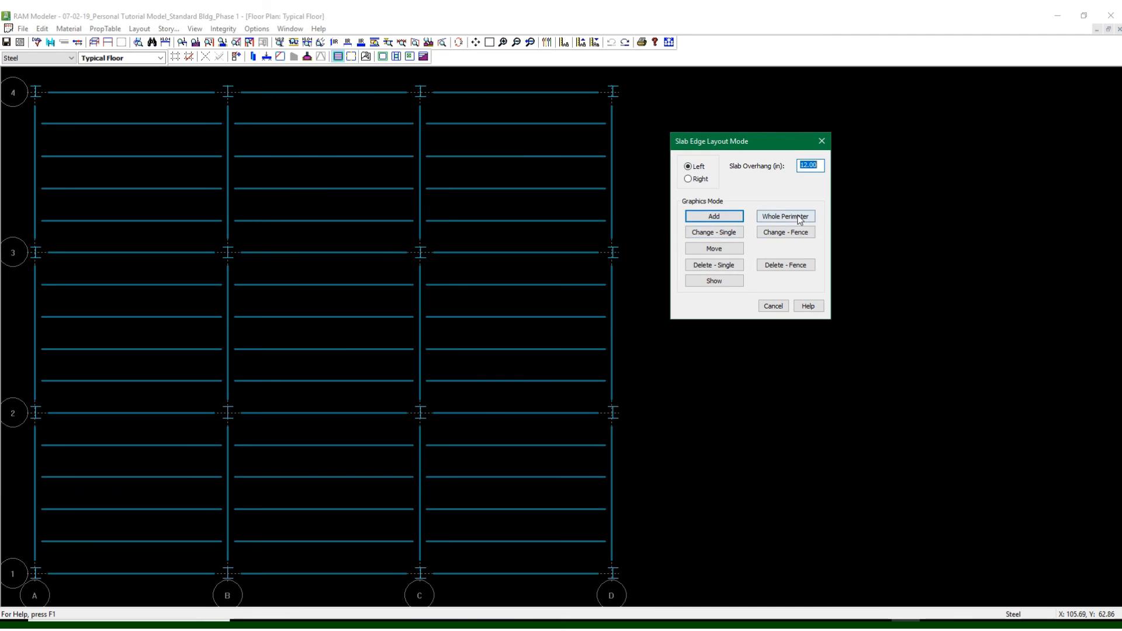
{"action": "left_click", "coordinate": [786, 216]}
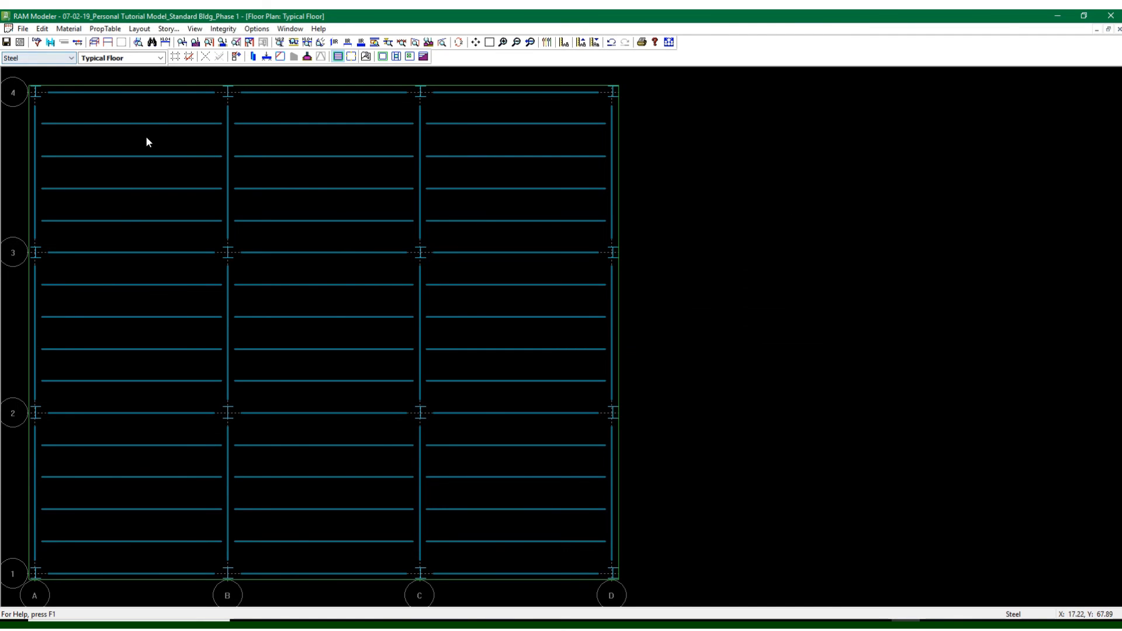
{"action": "left_click", "coordinate": [6, 42]}
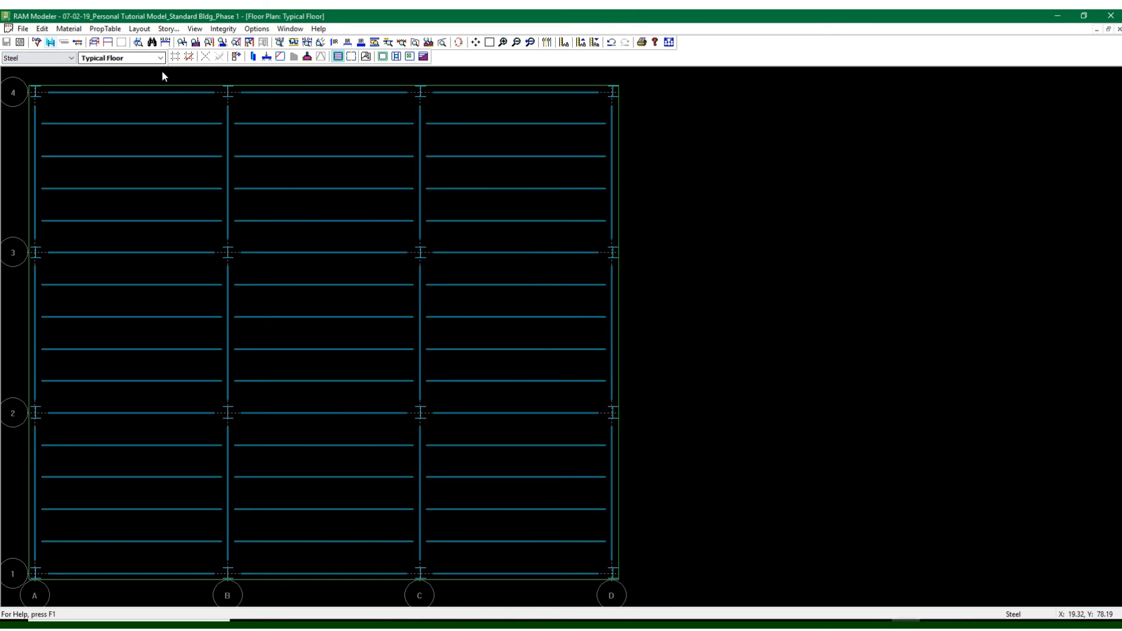
Assign the noncomposite Roof deck to the whole floor with one-way slab action and horizontal orientation at 0°
{"action": "left_click", "coordinate": [424, 57]}
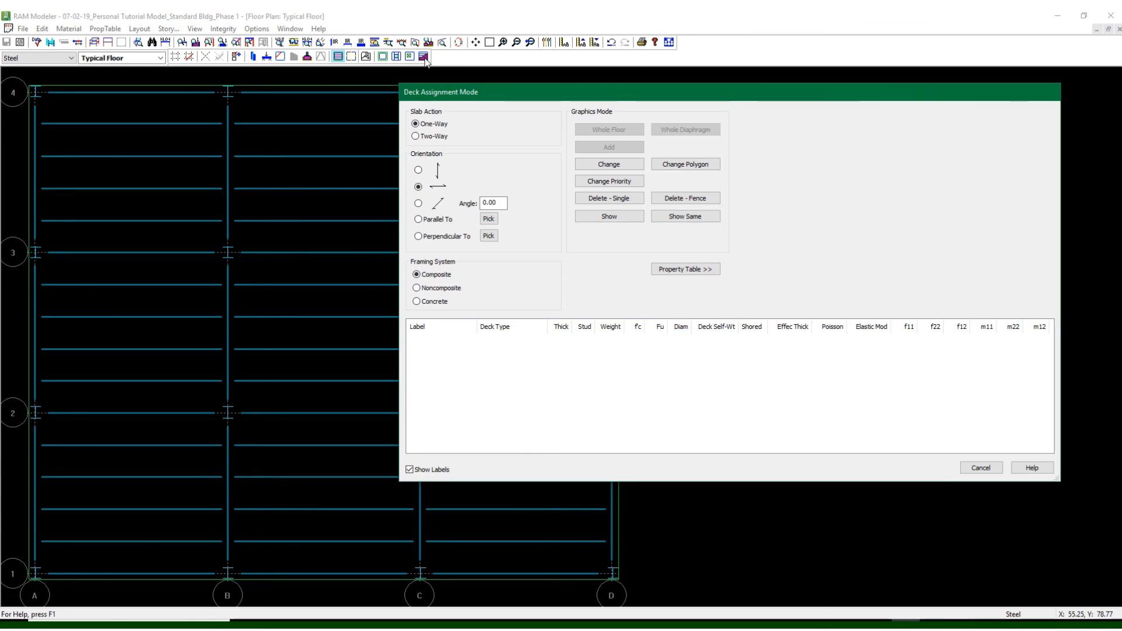
{"action": "left_click", "coordinate": [417, 288]}
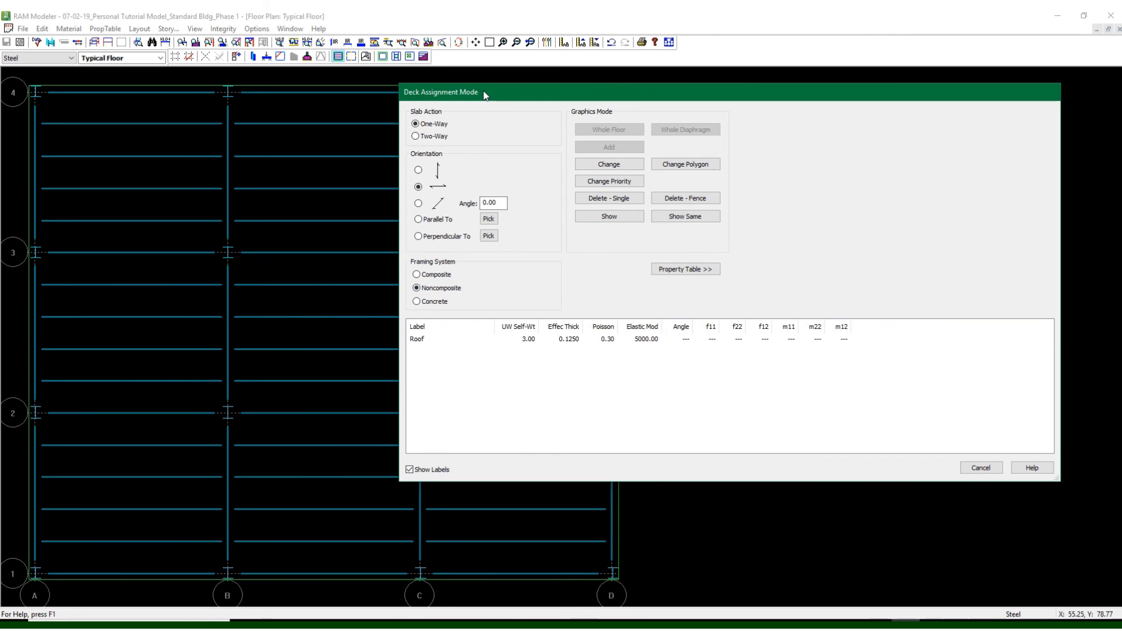
{"action": "left_click_drag", "start_coordinate": [484, 92], "coordinate": [542, 78]}
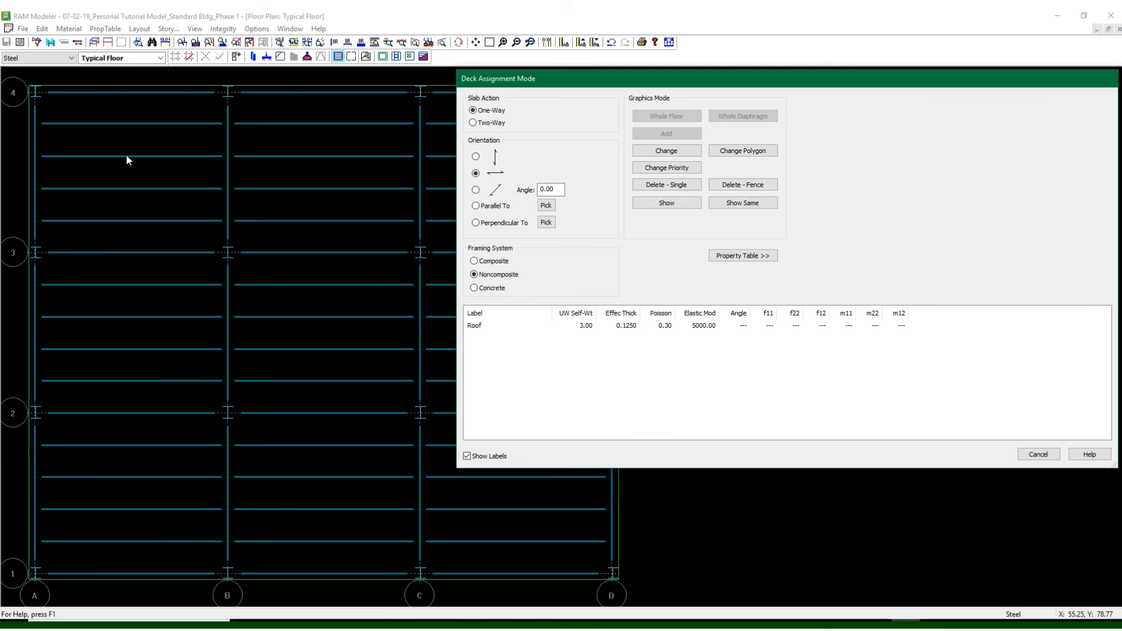
{"action": "left_click", "coordinate": [540, 191]}
{"action": "left_click_drag", "start_coordinate": [502, 86], "coordinate": [419, 97]}
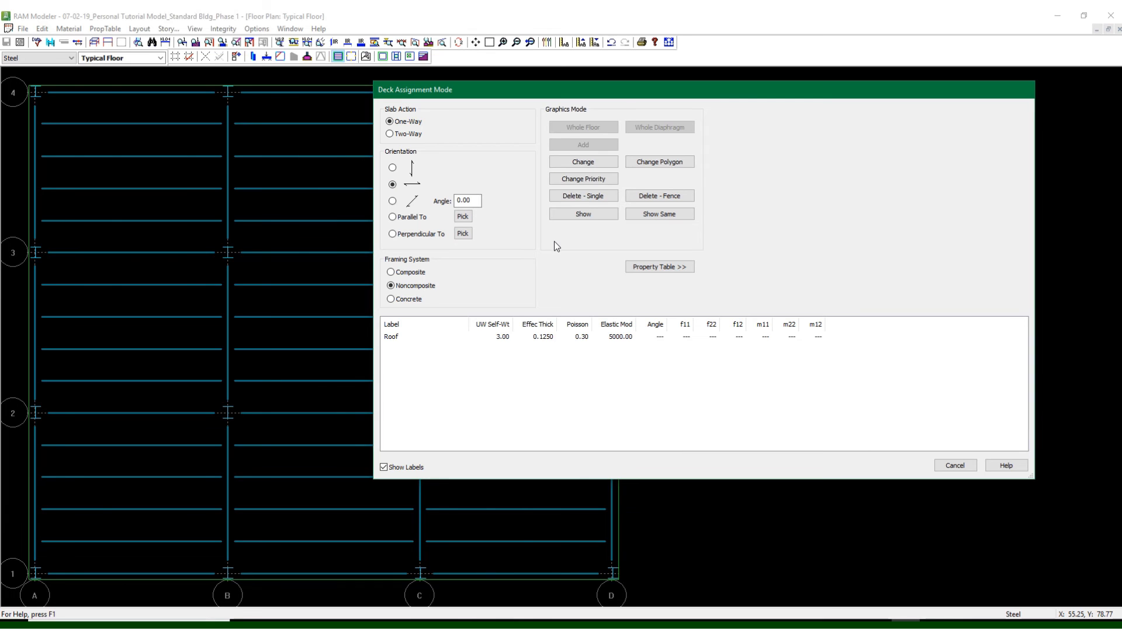
{"action": "mouse_move", "coordinate": [489, 95]}
{"action": "left_mouse_down"}
{"action": "mouse_move", "coordinate": [449, 85]}
{"action": "mouse_move", "coordinate": [480, 98]}
{"action": "mouse_move", "coordinate": [457, 105]}
{"action": "mouse_move", "coordinate": [444, 96]}
{"action": "mouse_move", "coordinate": [514, 78]}
{"action": "mouse_move", "coordinate": [469, 92]}
{"action": "left_mouse_up"}
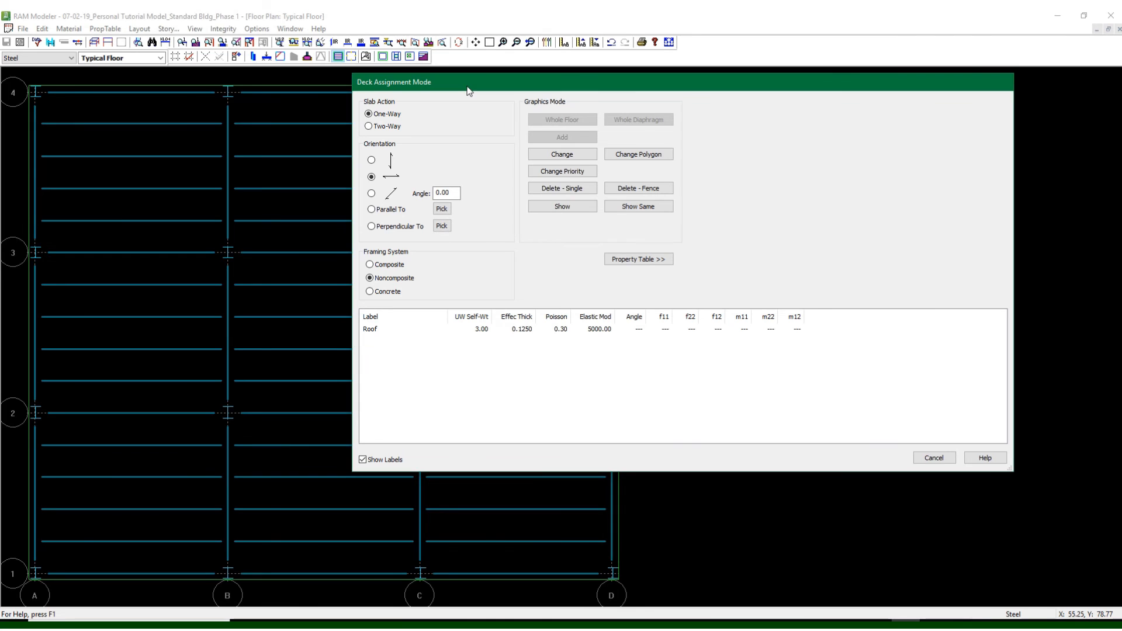
{"action": "left_click_drag", "start_coordinate": [468, 90], "coordinate": [451, 59]}
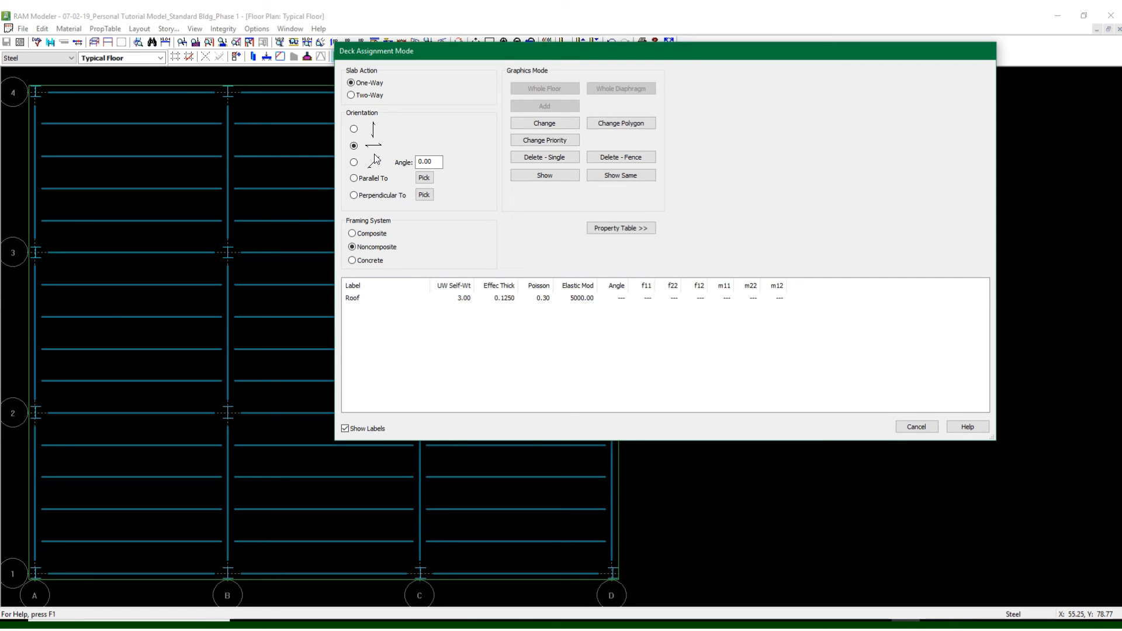
{"action": "left_click", "coordinate": [349, 299]}
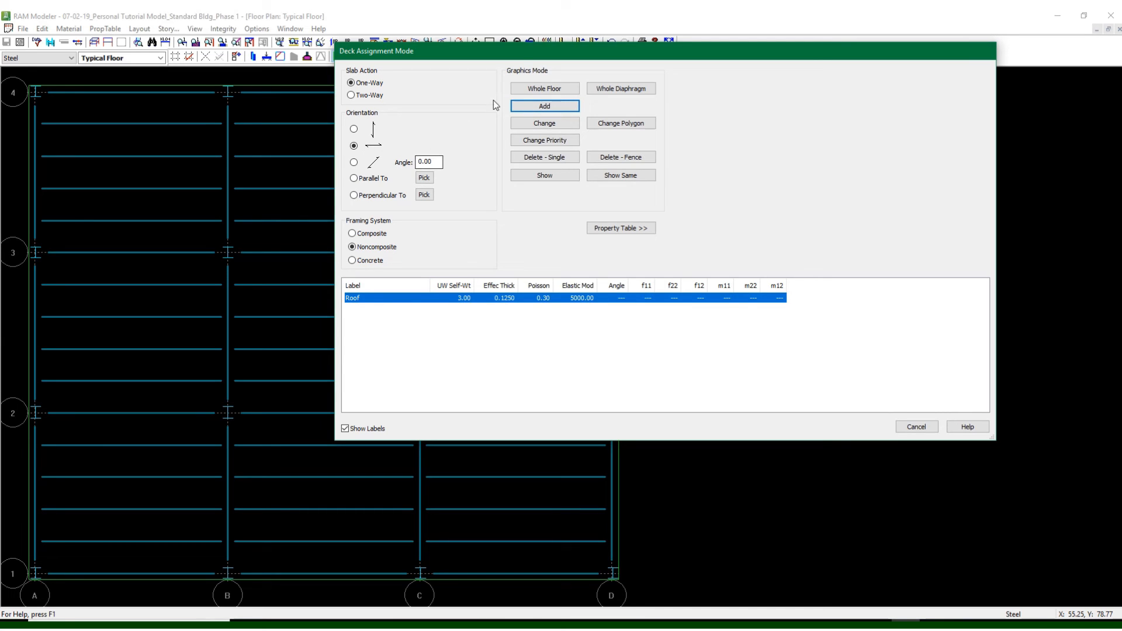
{"action": "left_click", "coordinate": [545, 106]}
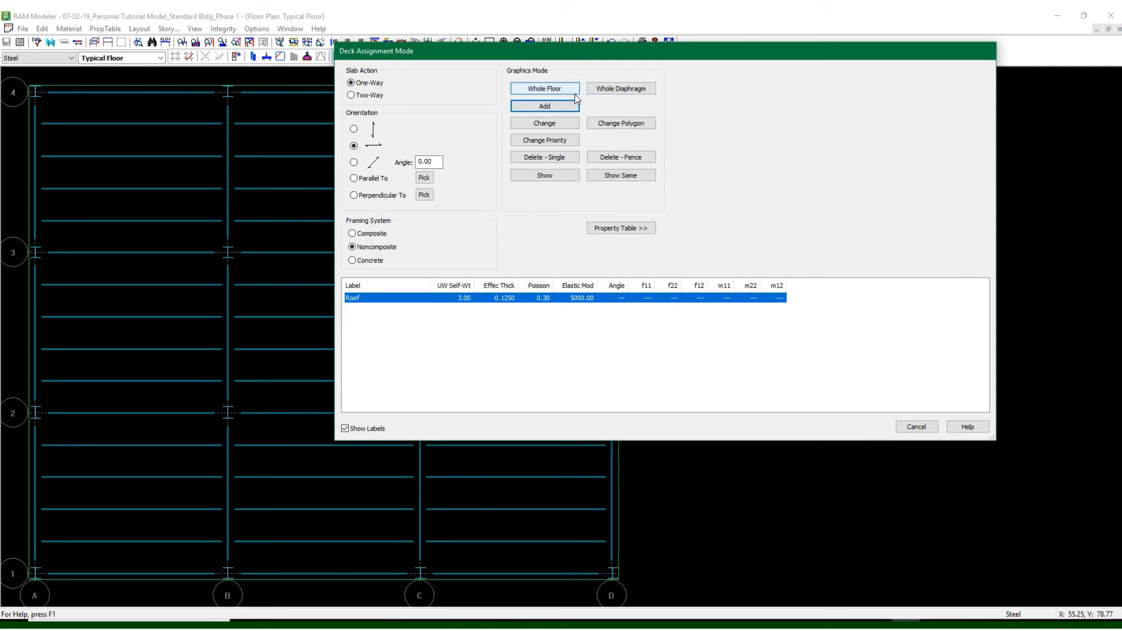
{"action": "left_click", "coordinate": [539, 89]}
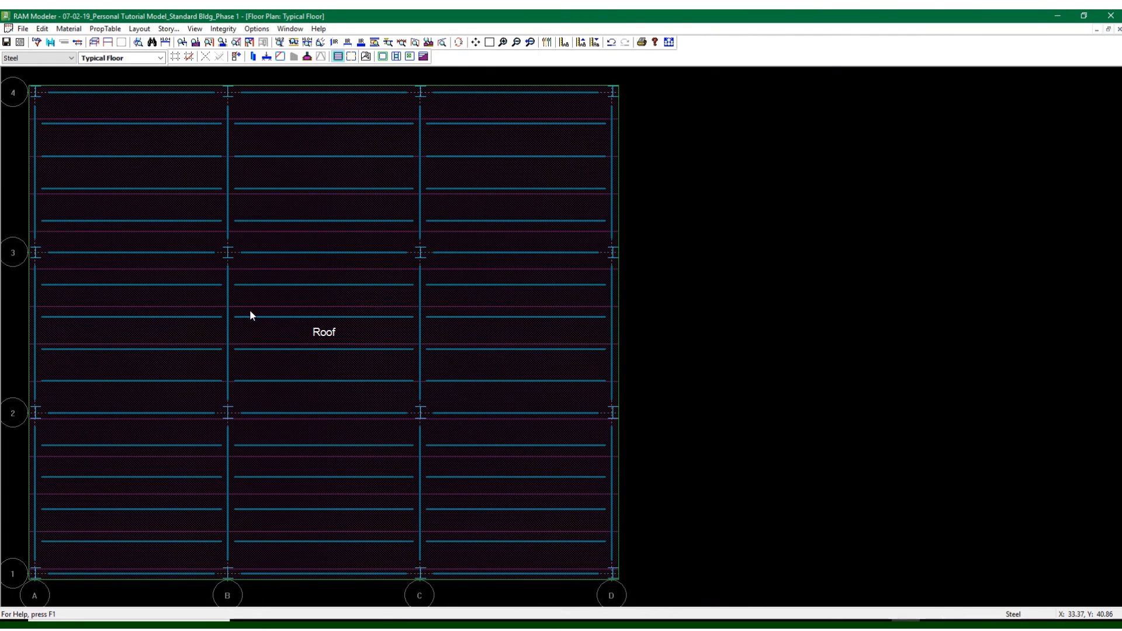
Change the Roof deck's orientation to vertical at 90°, perpendicular to the infill beams, and save the model
{"action": "left_click", "coordinate": [423, 57]}
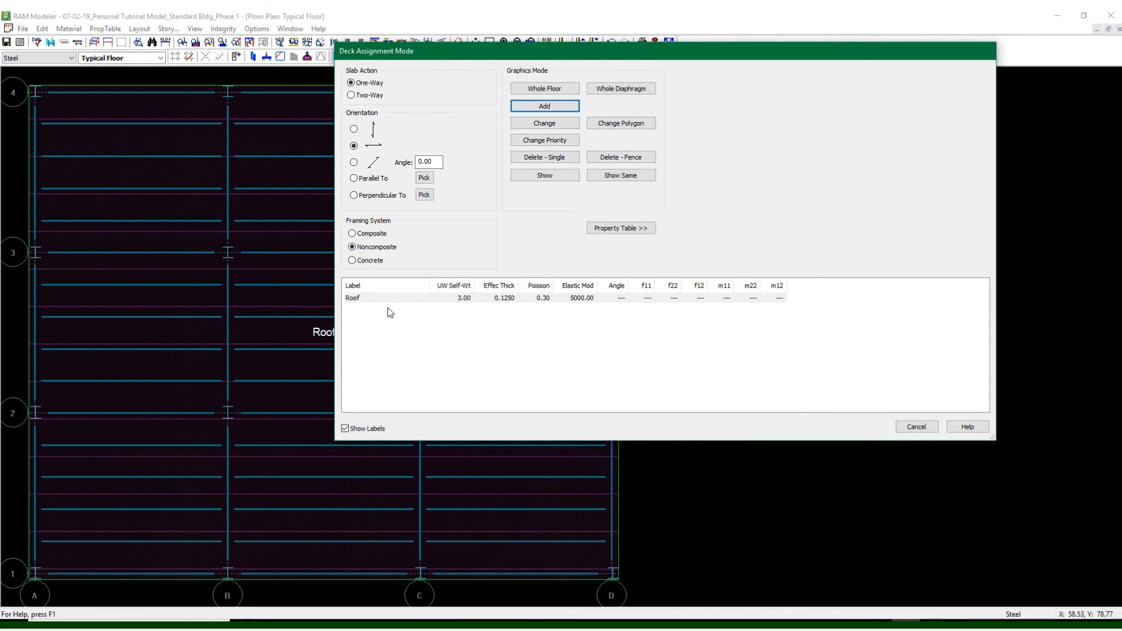
{"action": "left_click", "coordinate": [385, 301]}
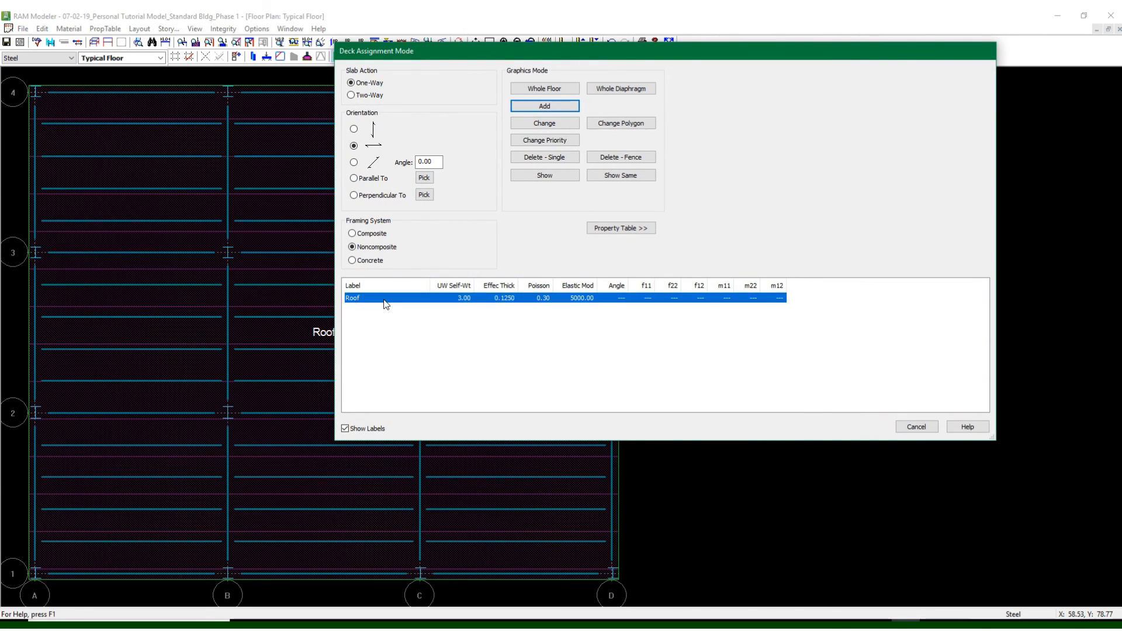
{"action": "left_click", "coordinate": [362, 130]}
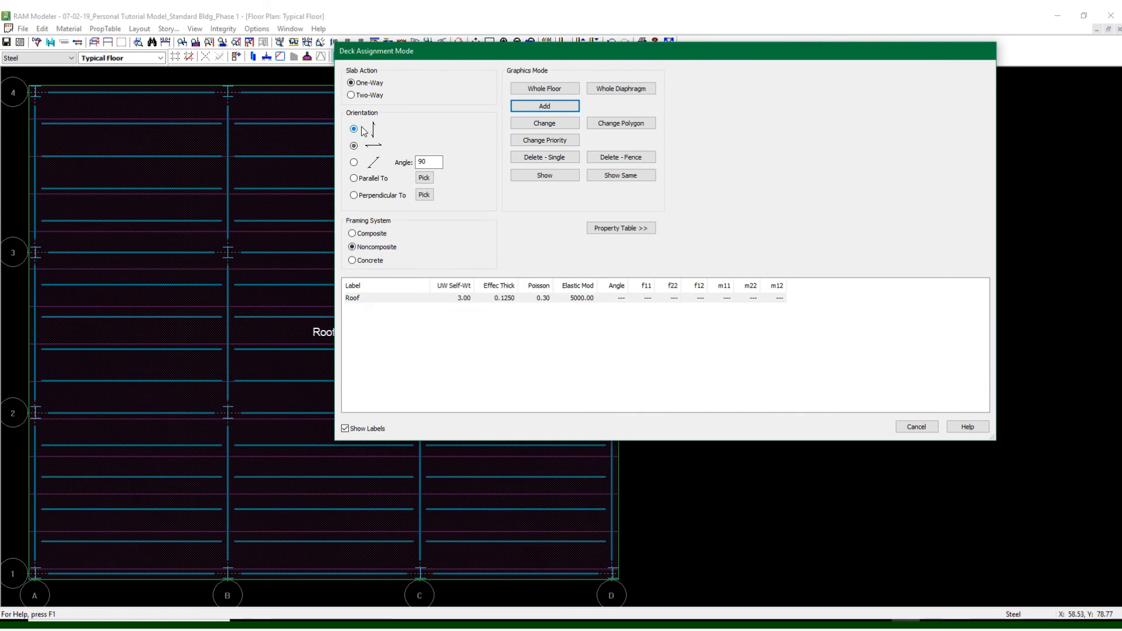
{"action": "left_click", "coordinate": [455, 296]}
{"action": "left_click", "coordinate": [544, 123]}
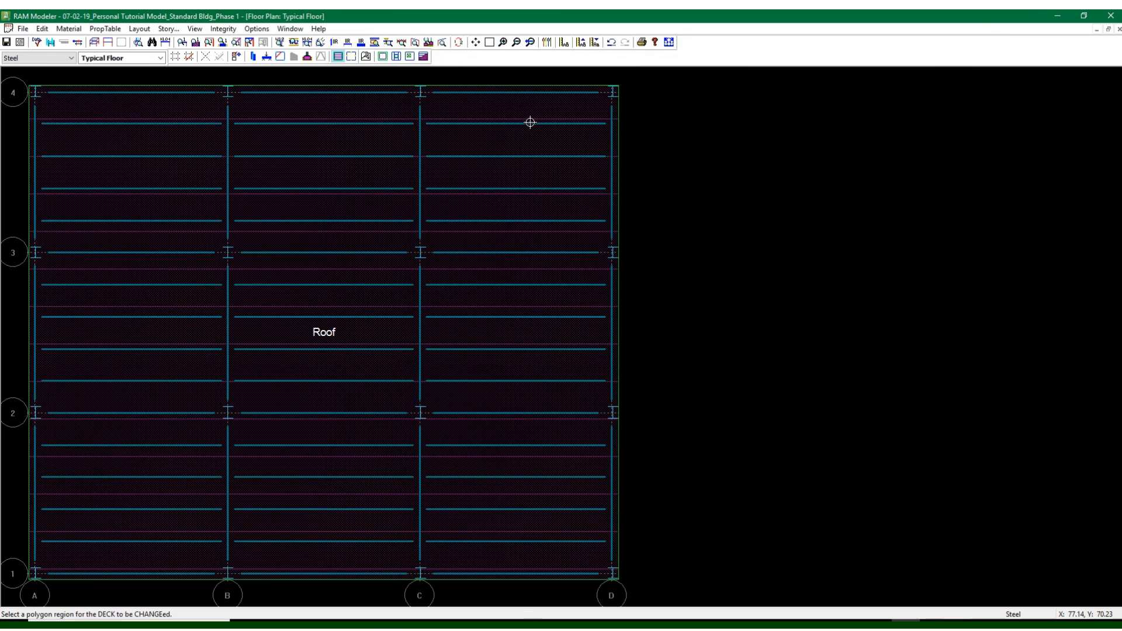
{"action": "left_click", "coordinate": [479, 157]}
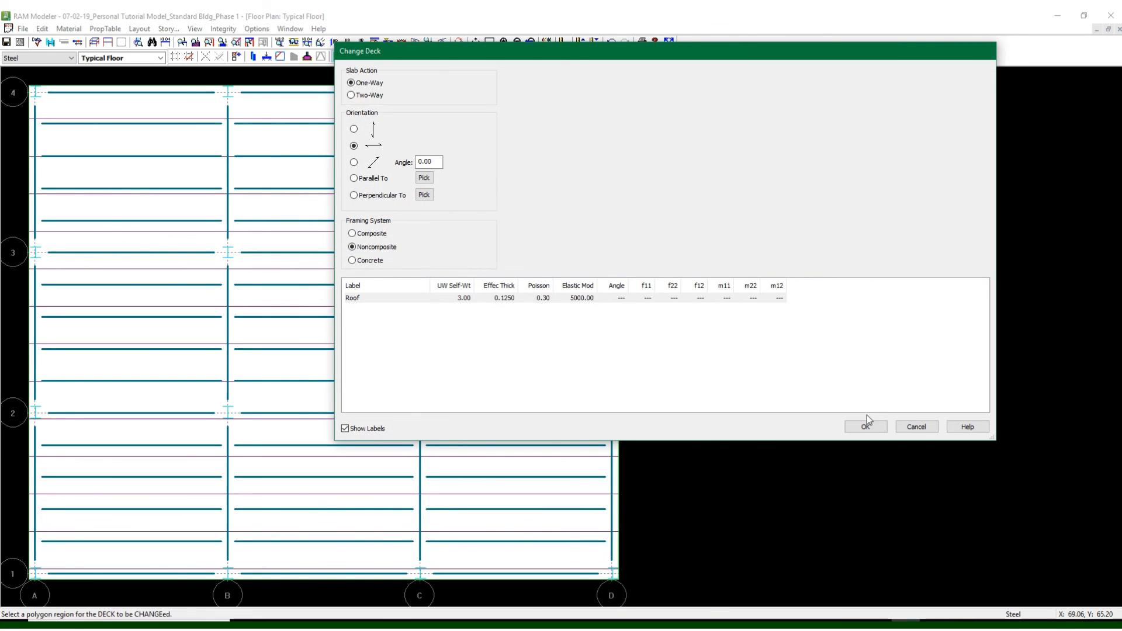
{"action": "left_click", "coordinate": [354, 128]}
{"action": "left_click", "coordinate": [866, 427]}
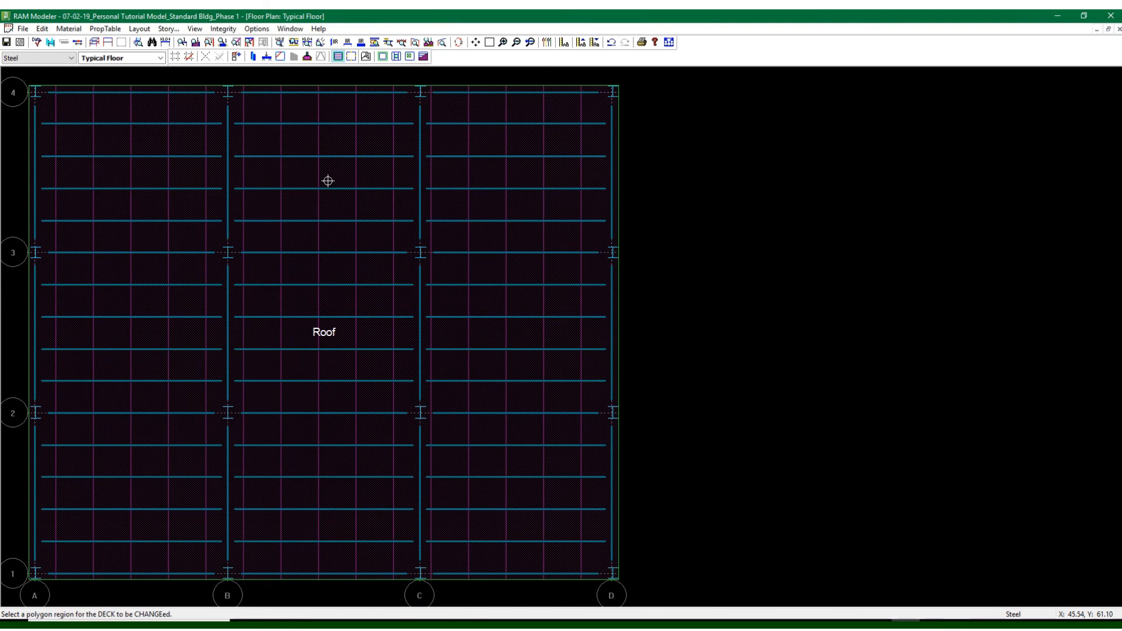
{"action": "left_click", "coordinate": [7, 42]}
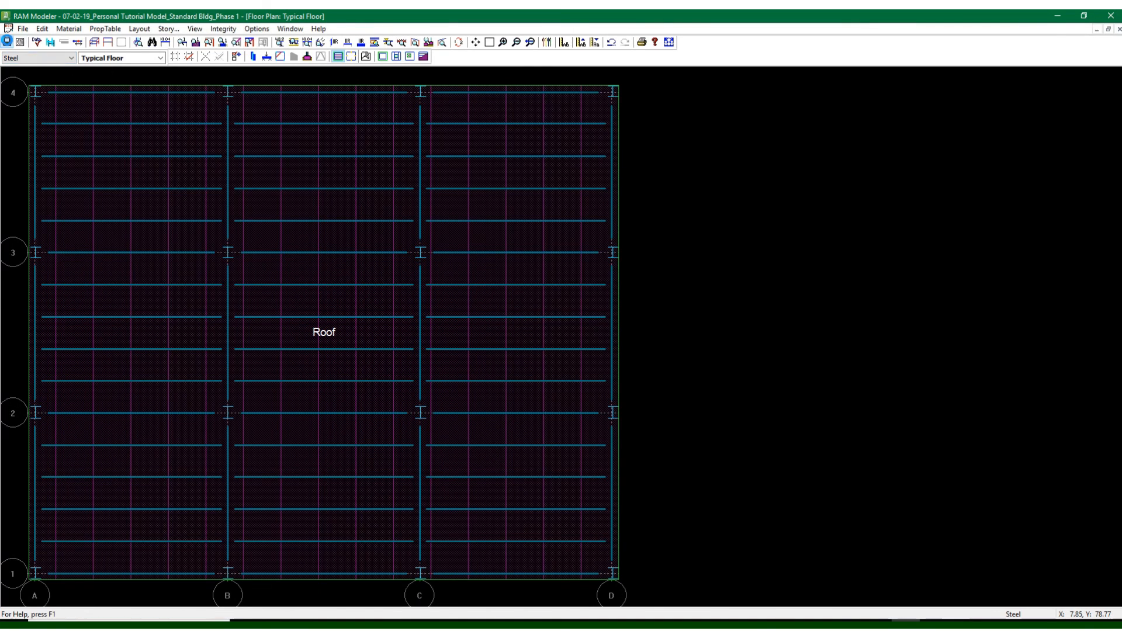
{"action": "right_click", "coordinate": [352, 131]}
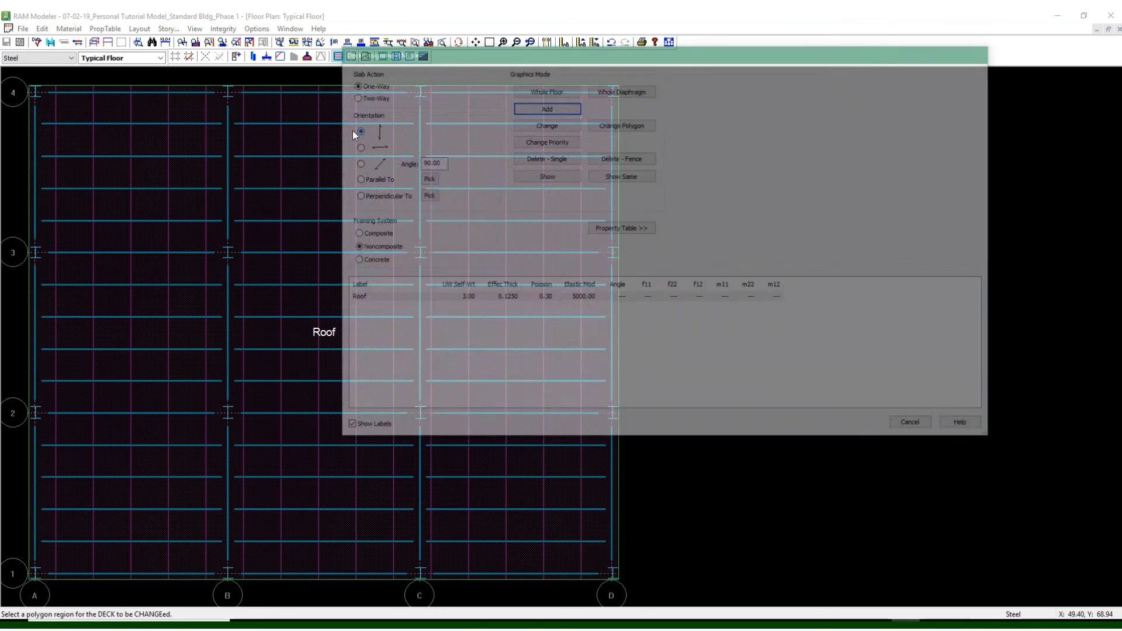
{"action": "left_click", "coordinate": [961, 428]}
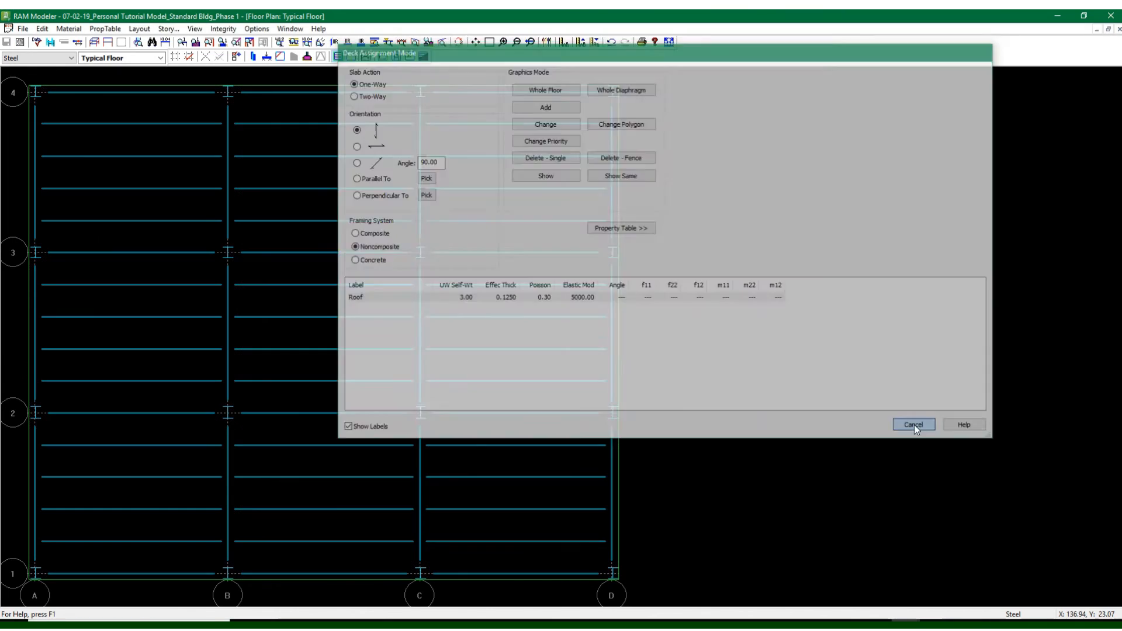
{"action": "left_click", "coordinate": [915, 426]}
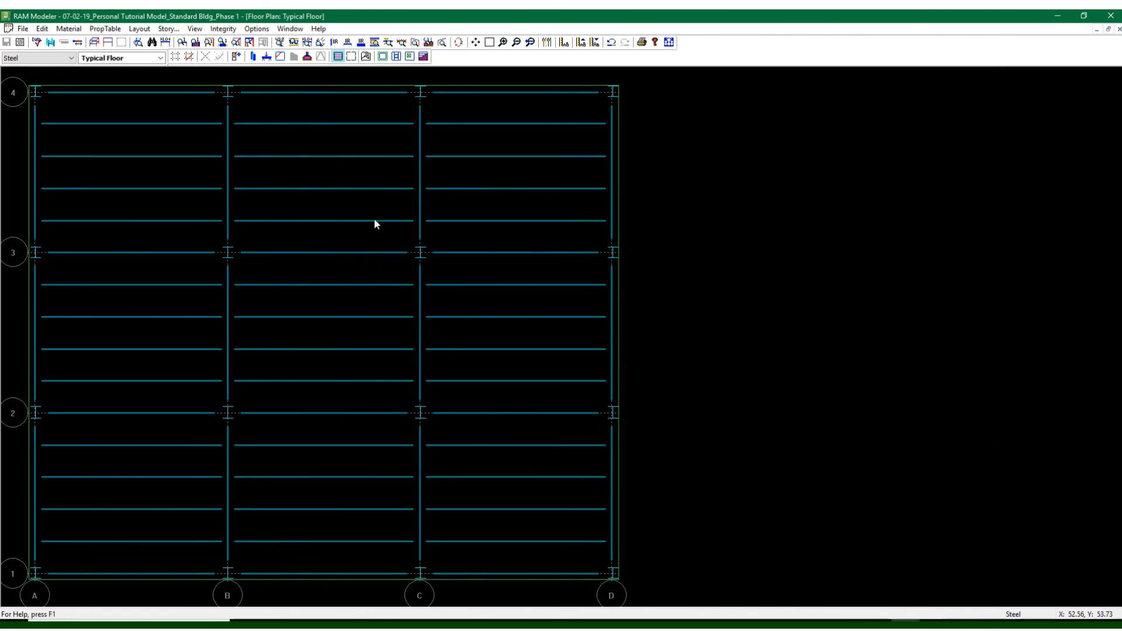
Run a Gravity Only data check on the model
{"action": "left_click", "coordinate": [36, 42]}
{"action": "left_click", "coordinate": [599, 300]}
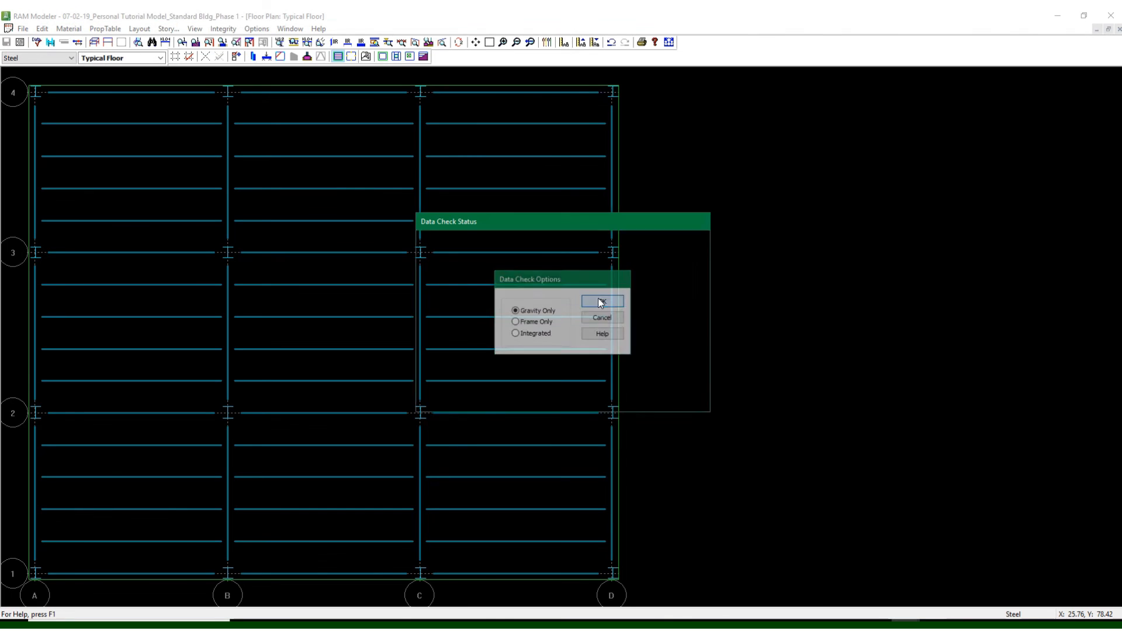
{"action": "left_click", "coordinate": [562, 401]}
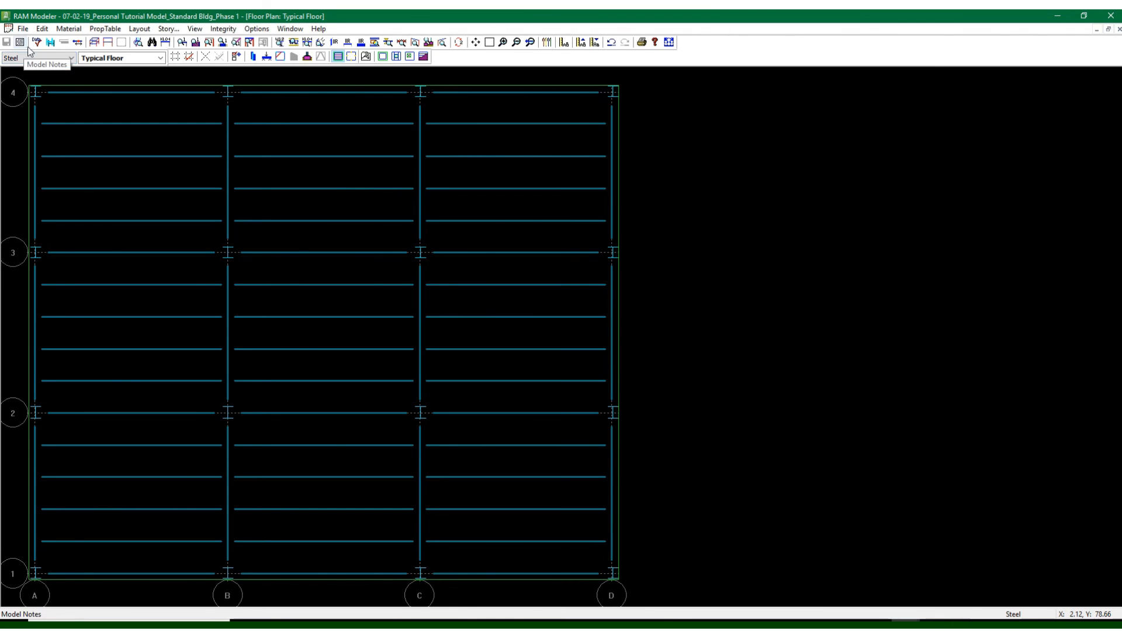
Examine the framing, slab edges and deck in the RAM 3D Viewer and return to the floor plan
{"action": "left_click", "coordinate": [94, 42]}
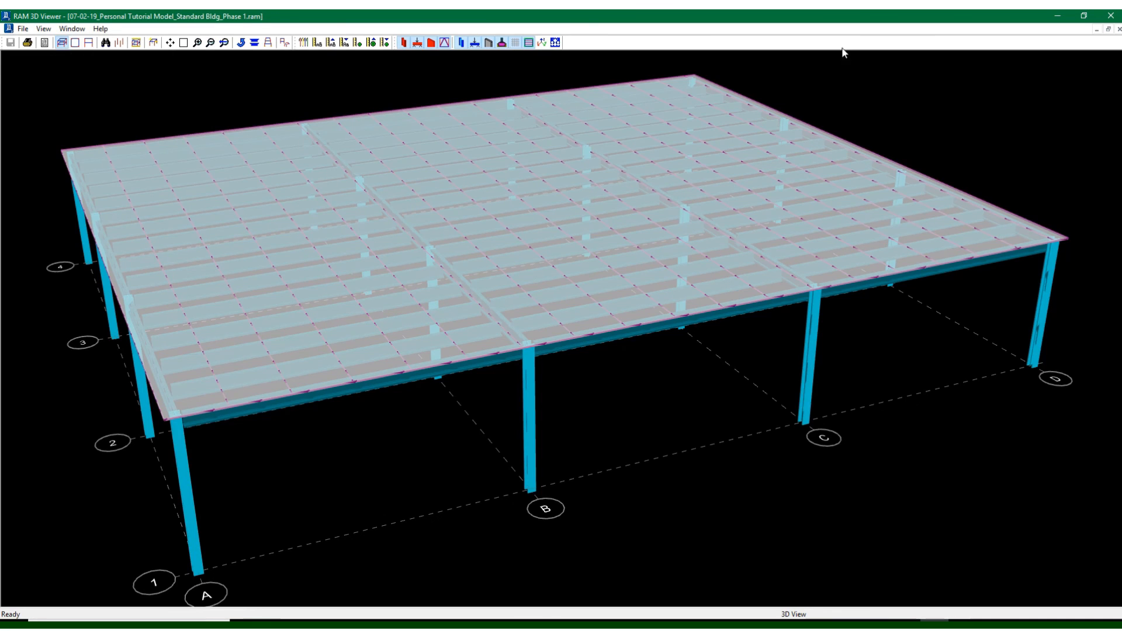
{"action": "left_click", "coordinate": [1110, 16]}
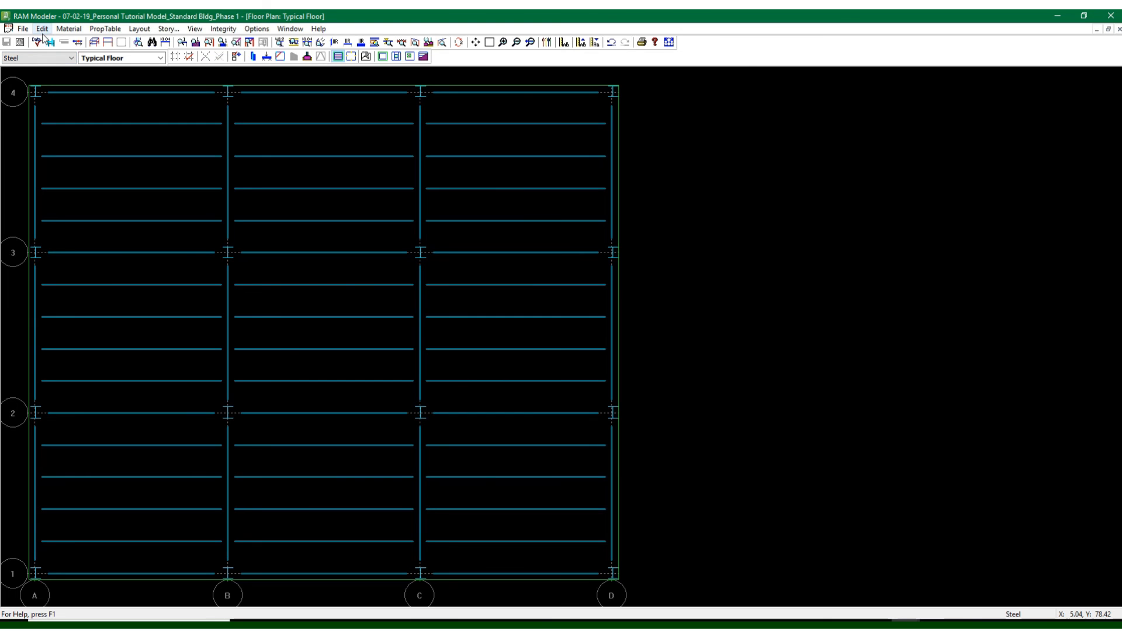
Exit the modeler and open the 06-15-19_Personal Tutorial Model_Standard Bldg model in RAM Modeler
{"action": "left_click", "coordinate": [23, 29]}
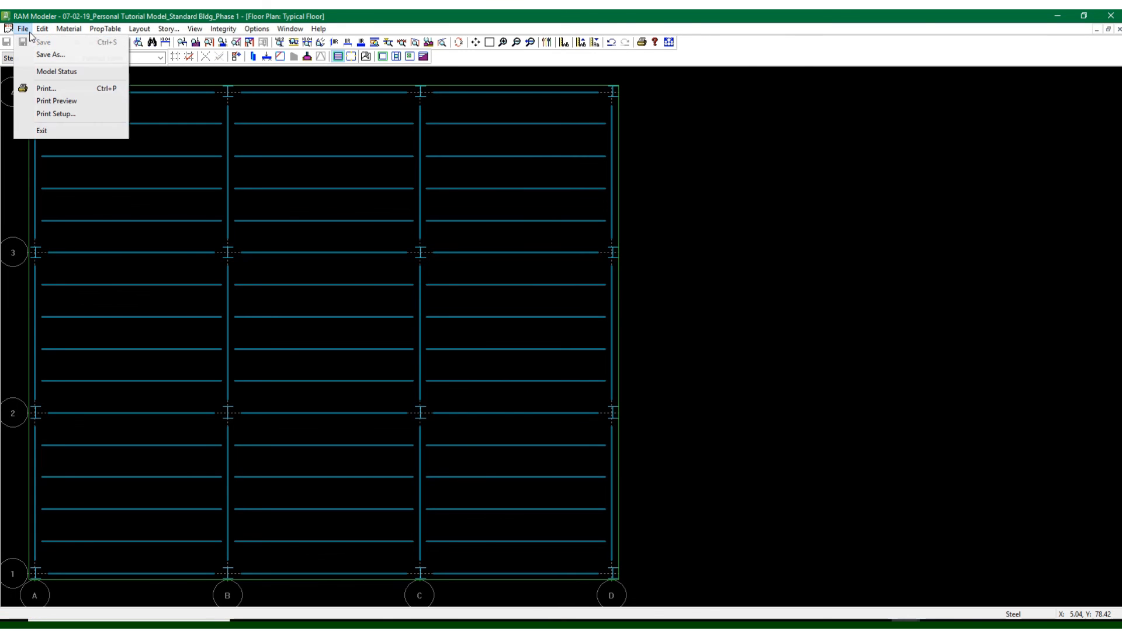
{"action": "left_click", "coordinate": [61, 130]}
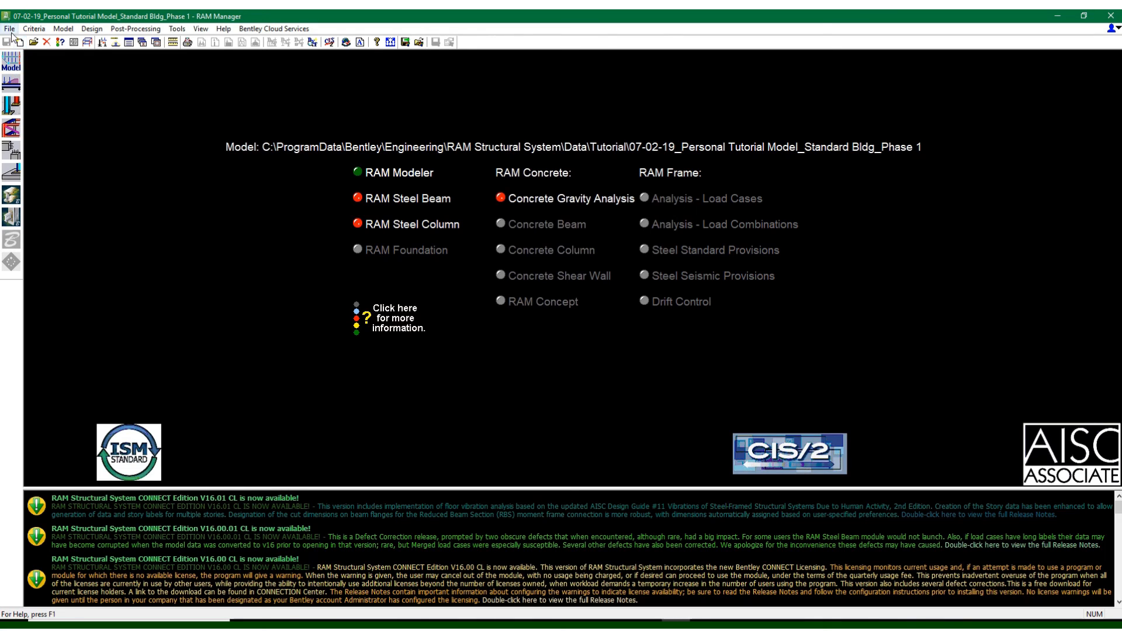
{"action": "left_click", "coordinate": [10, 30]}
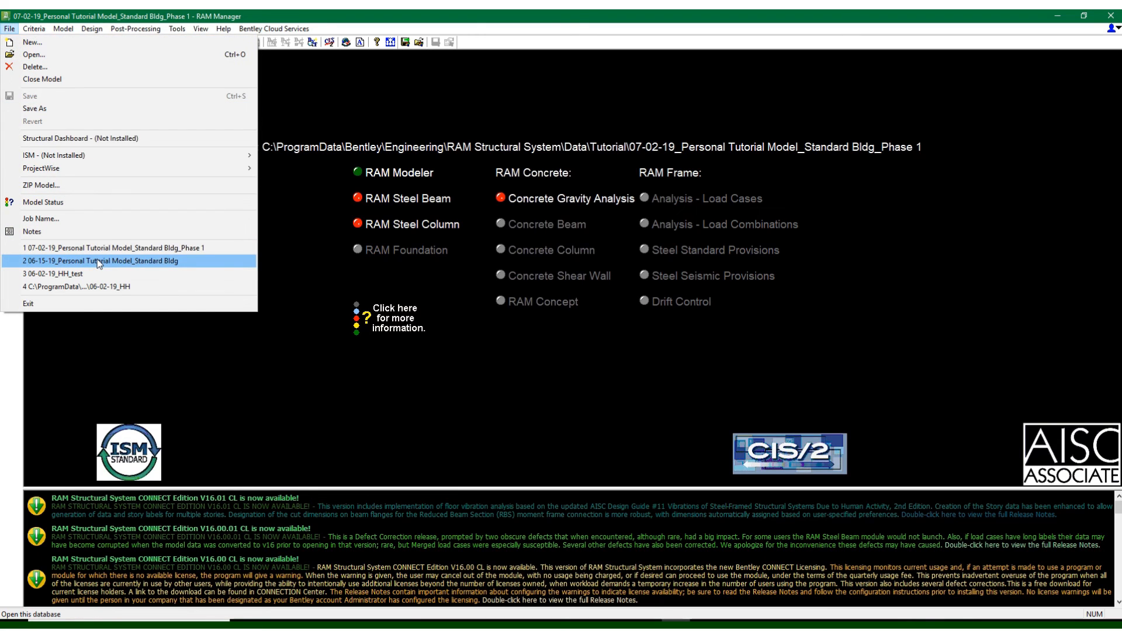
{"action": "left_click", "coordinate": [117, 264]}
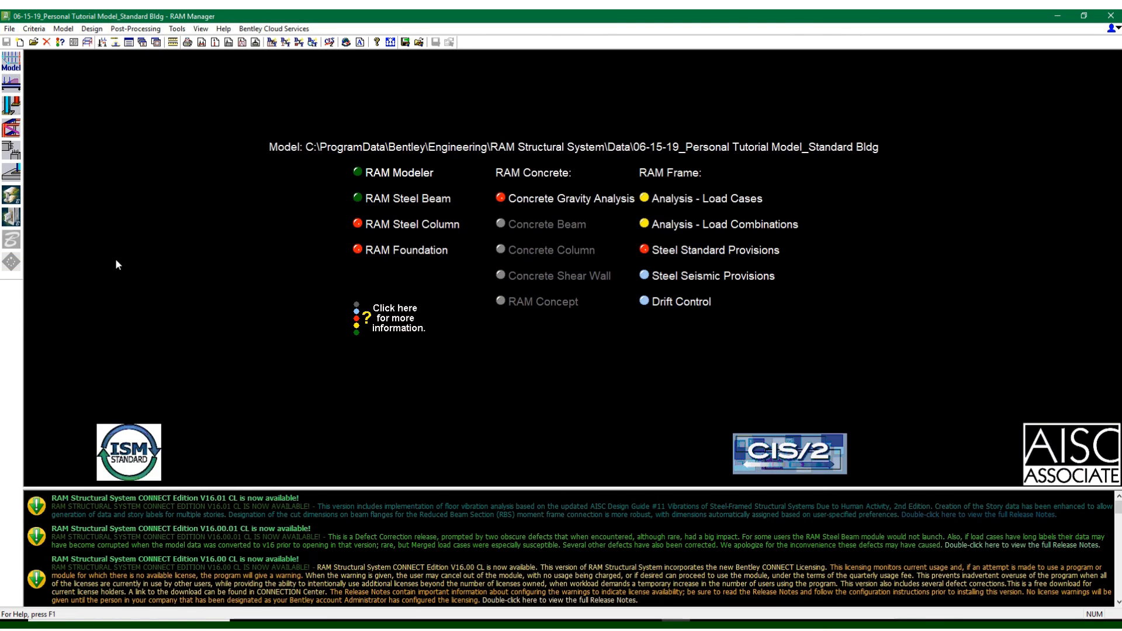
{"action": "left_click", "coordinate": [12, 63]}
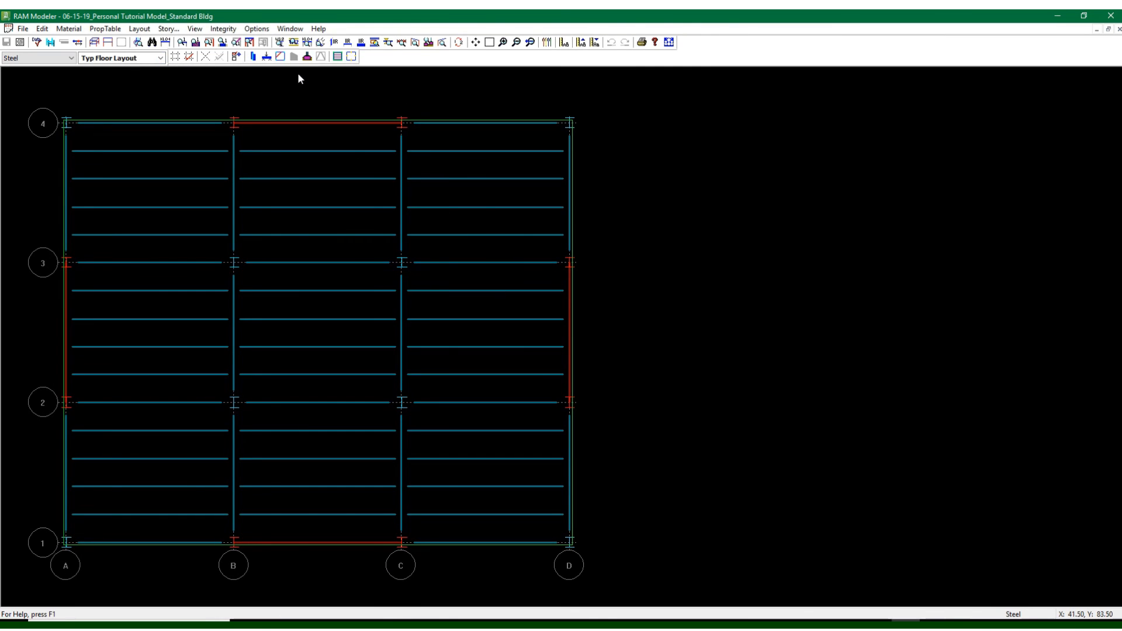
Review the noncomposite Roof Deck's self-weight and diaphragm properties, and close the deck properties without changes
{"action": "left_click", "coordinate": [339, 58]}
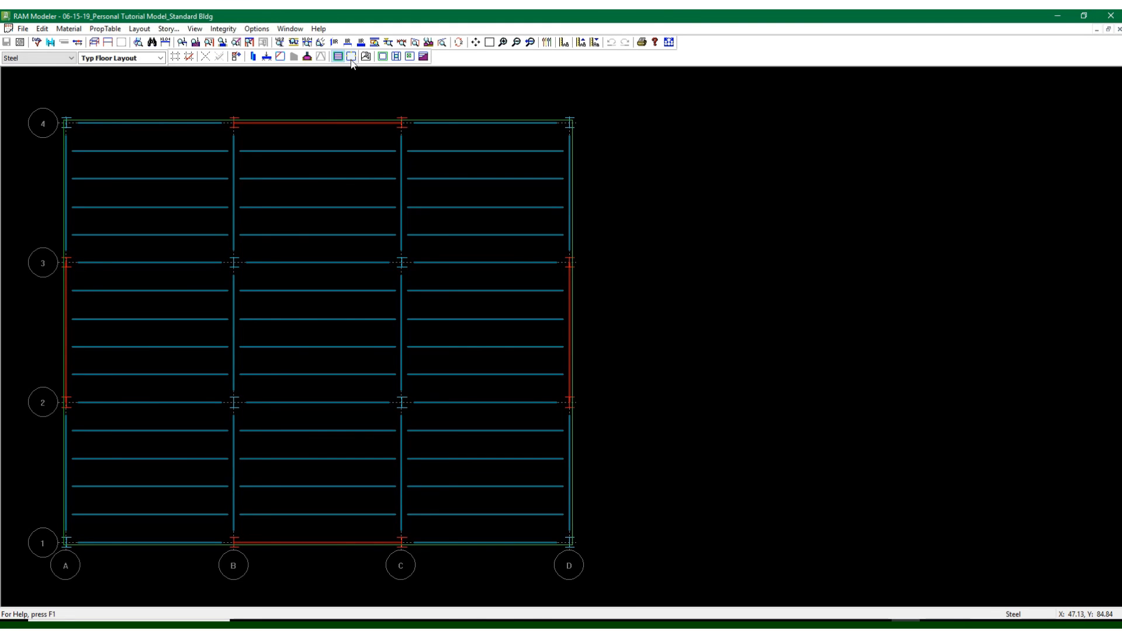
{"action": "left_click", "coordinate": [366, 57]}
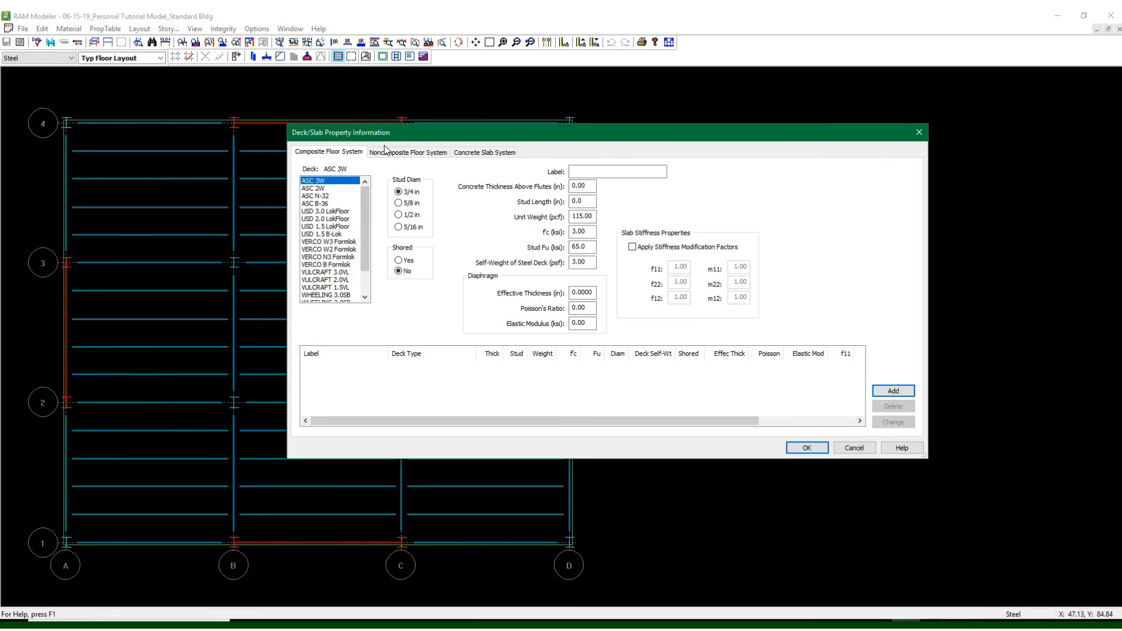
{"action": "left_click", "coordinate": [385, 153]}
{"action": "left_click", "coordinate": [365, 291]}
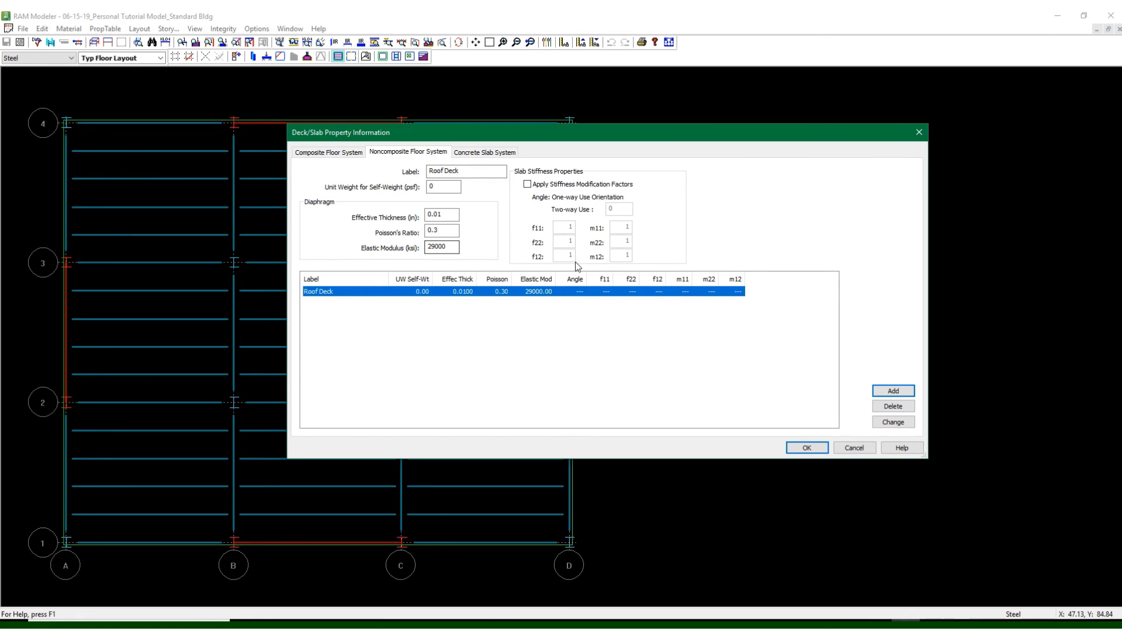
{"action": "left_click", "coordinate": [854, 448]}
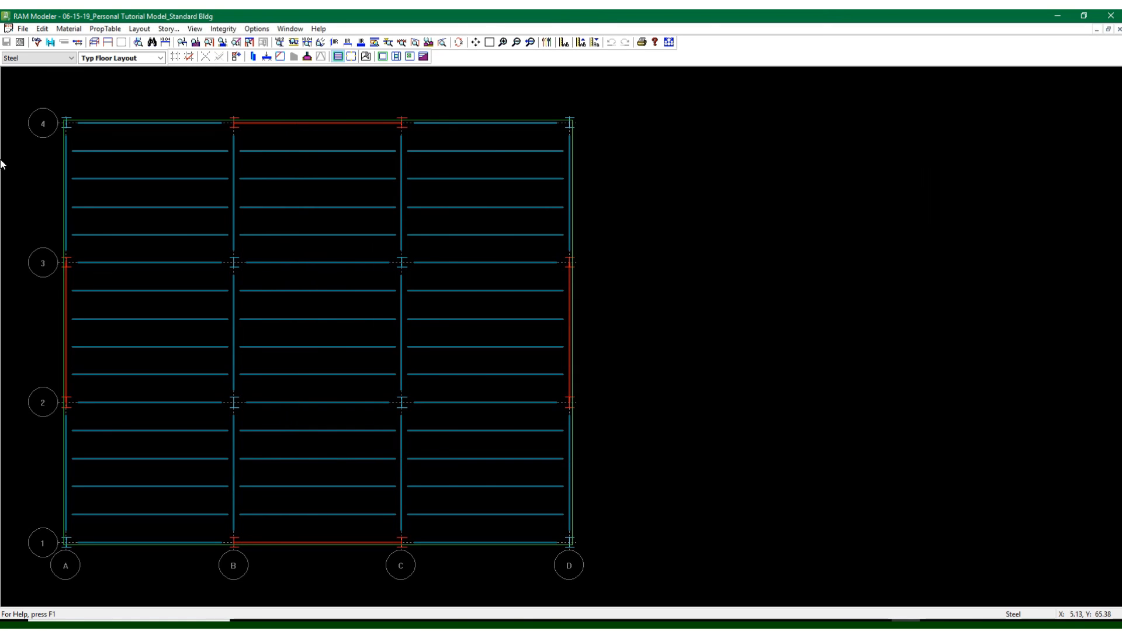
Exit the modeler and open the 07-25-18_Stair Tower model in RAM Modeler
{"action": "left_click", "coordinate": [22, 29]}
{"action": "left_click", "coordinate": [45, 131]}
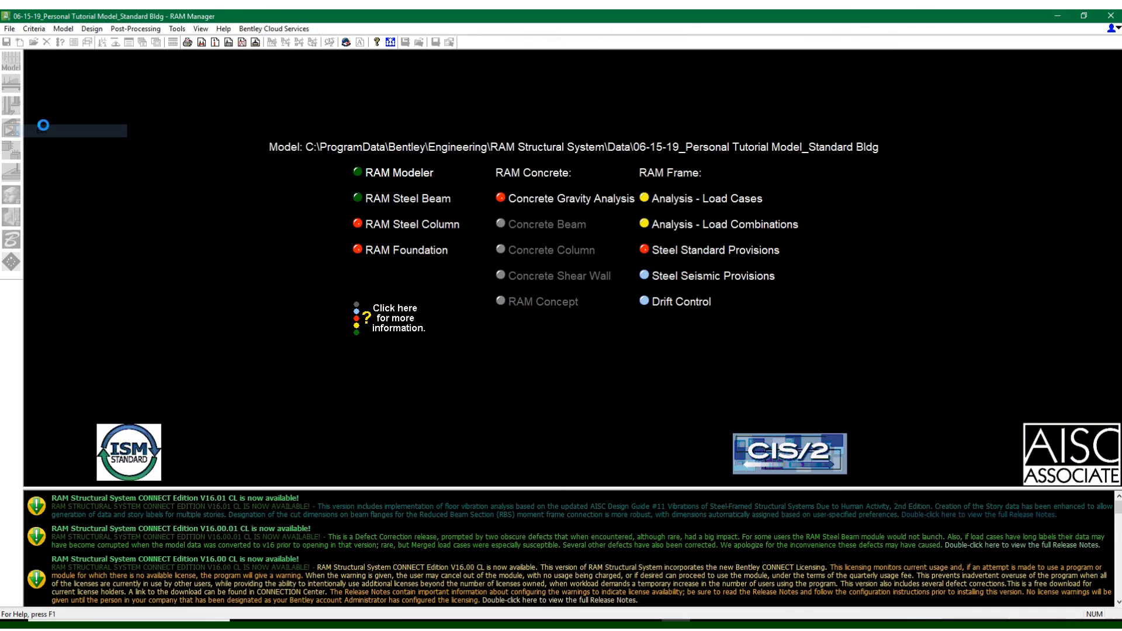
{"action": "left_click", "coordinate": [9, 29]}
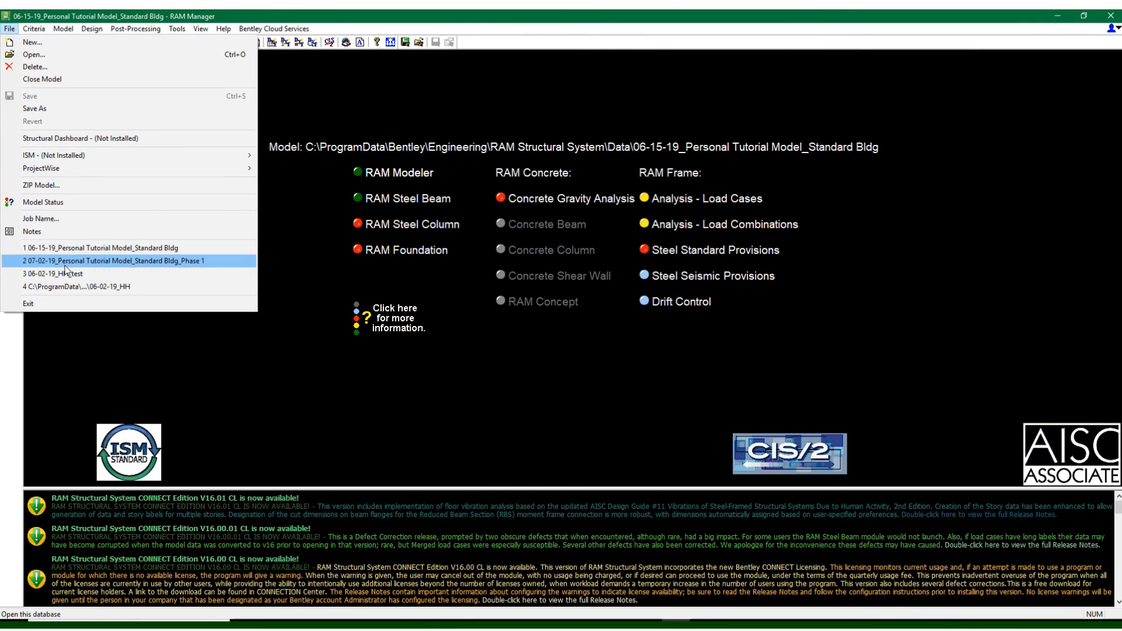
{"action": "left_click", "coordinate": [34, 54]}
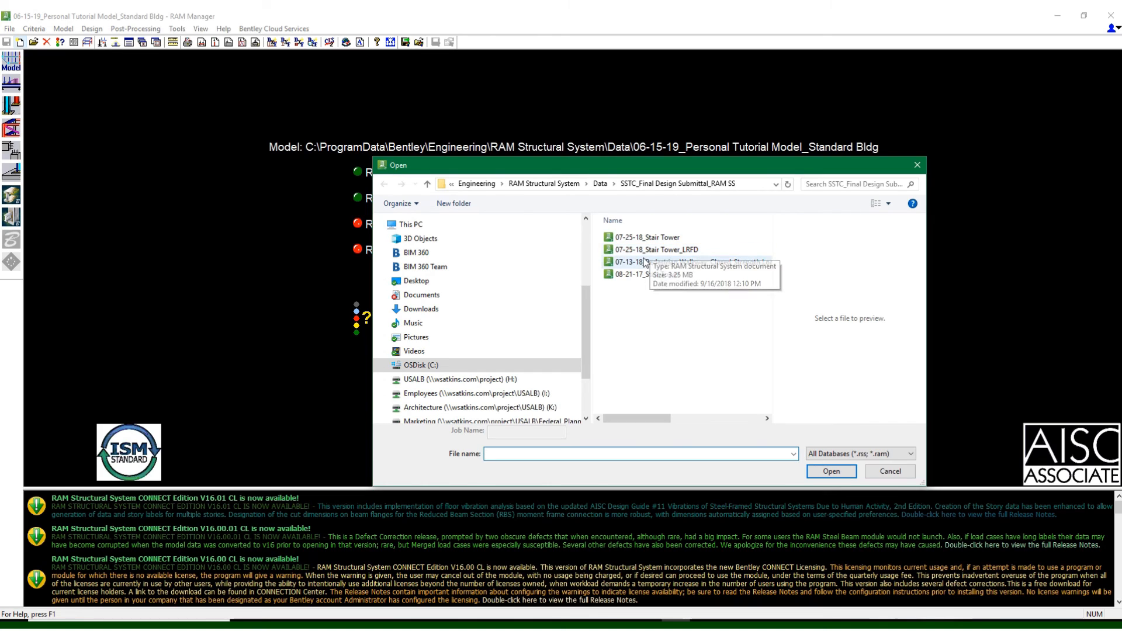
{"action": "left_click", "coordinate": [647, 237]}
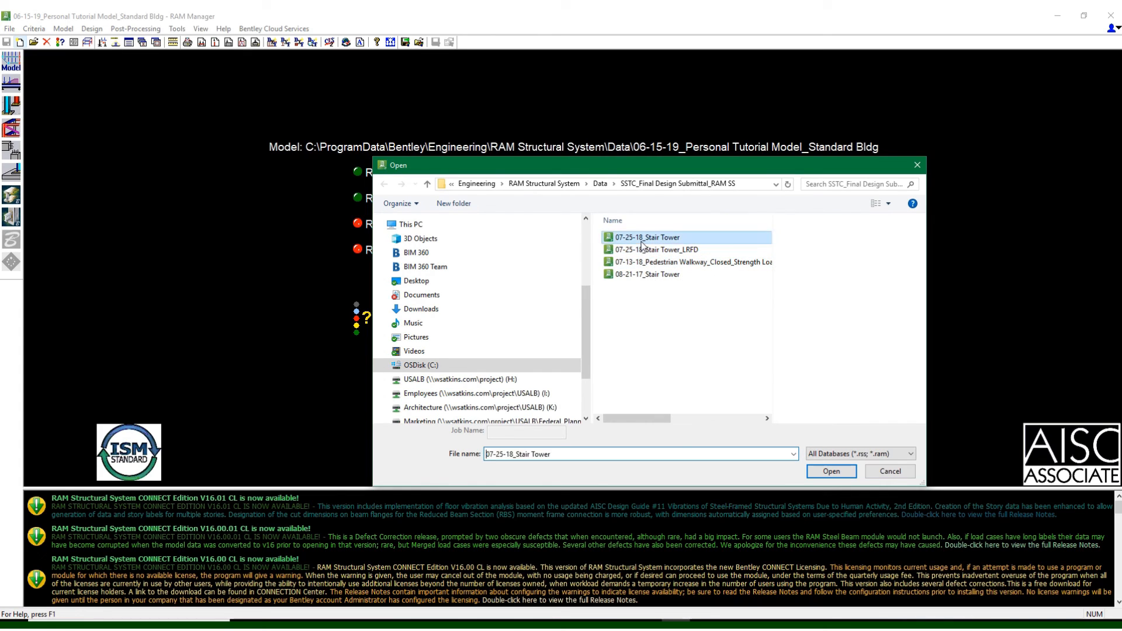
{"action": "left_click", "coordinate": [830, 475]}
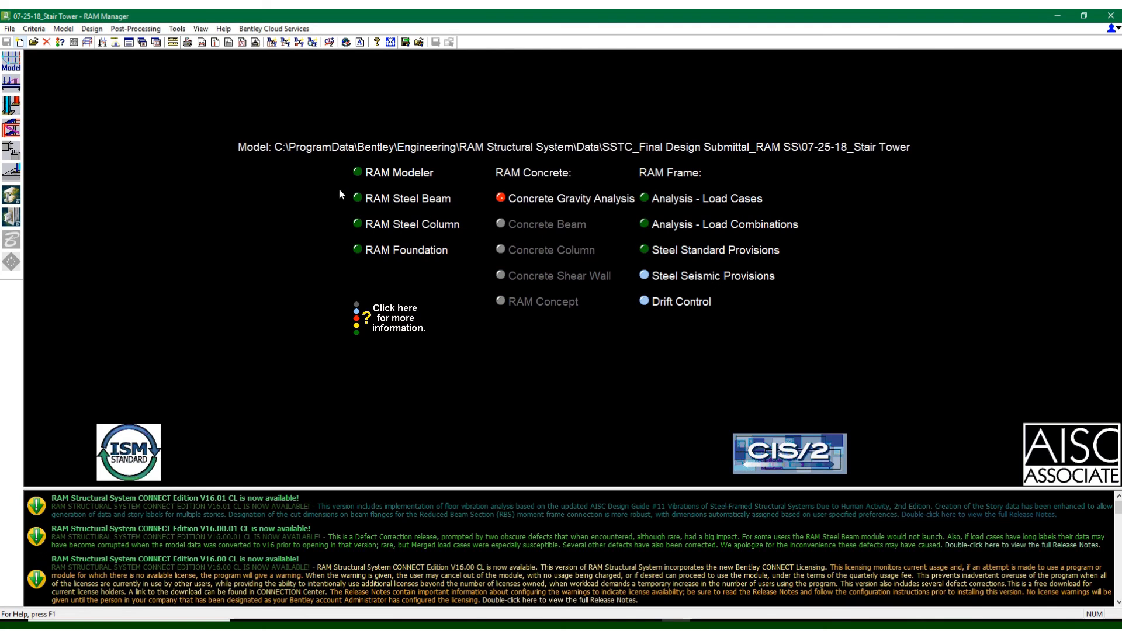
{"action": "left_click", "coordinate": [12, 61]}
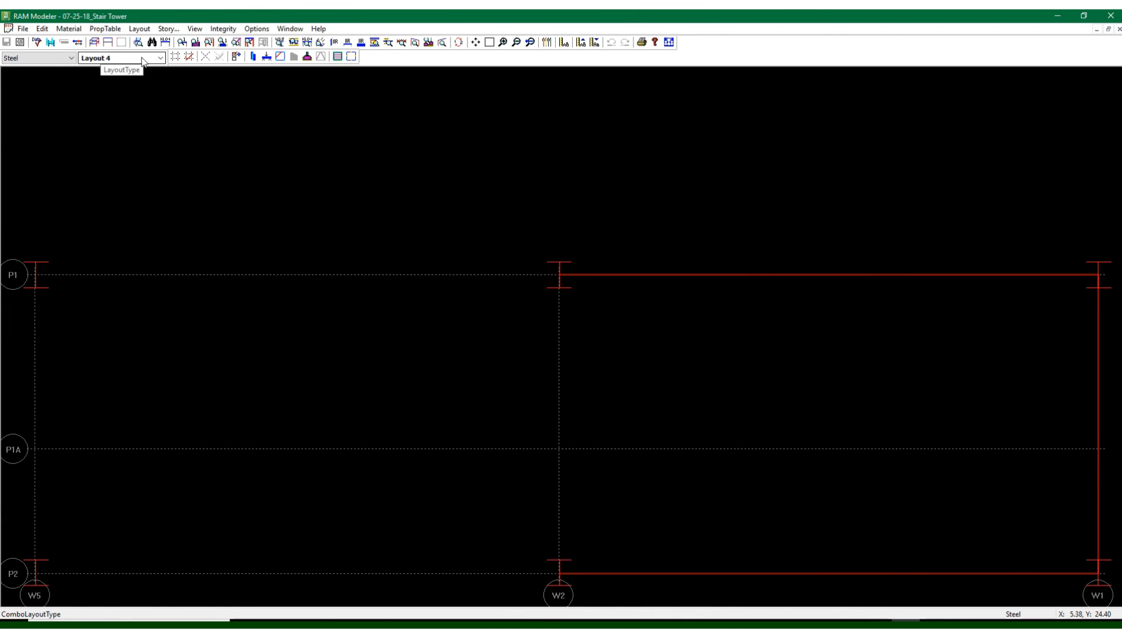
Examine the stair tower's noncomposite Roof deck self-weight, effective thickness, Poisson's ratio and elastic modulus
{"action": "left_click", "coordinate": [339, 57]}
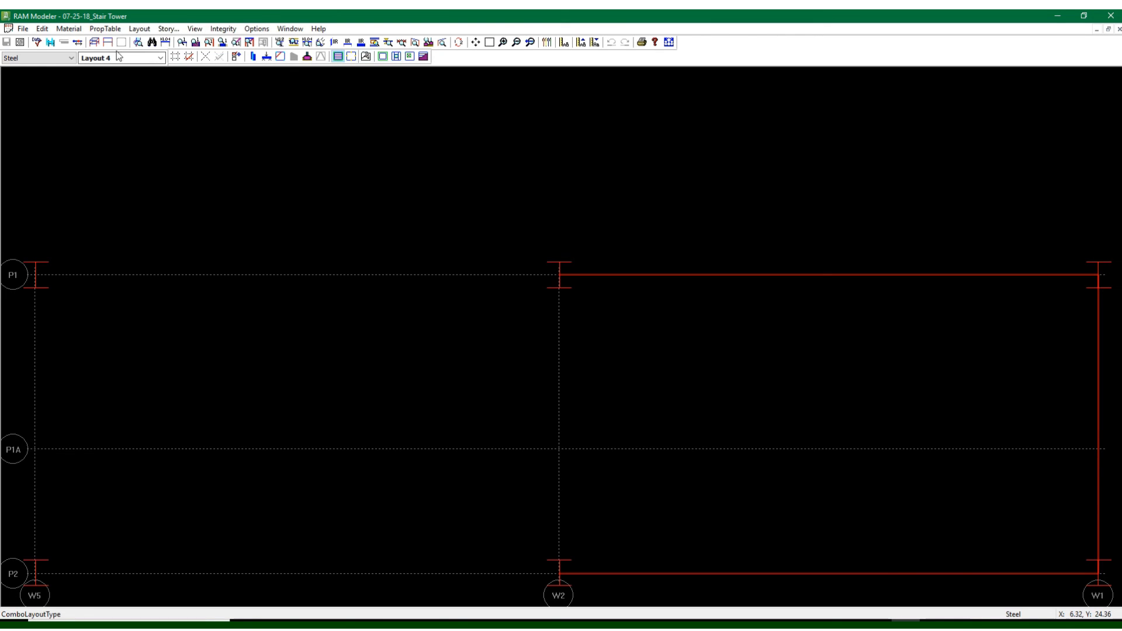
{"action": "left_click", "coordinate": [365, 56]}
{"action": "left_click", "coordinate": [386, 152]}
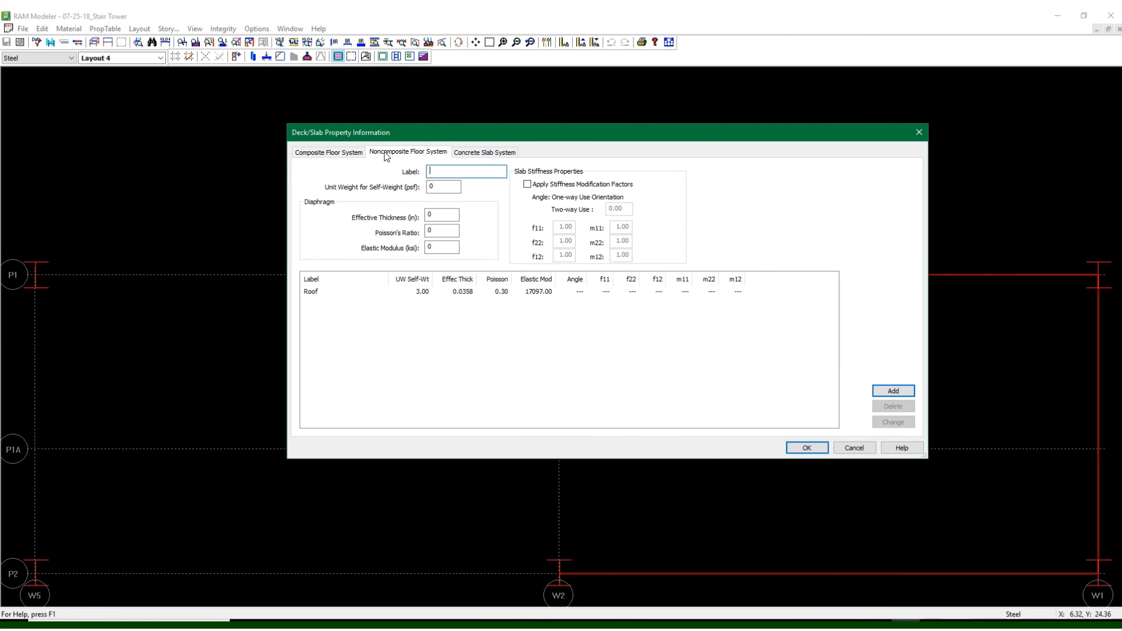
{"action": "left_click", "coordinate": [417, 294]}
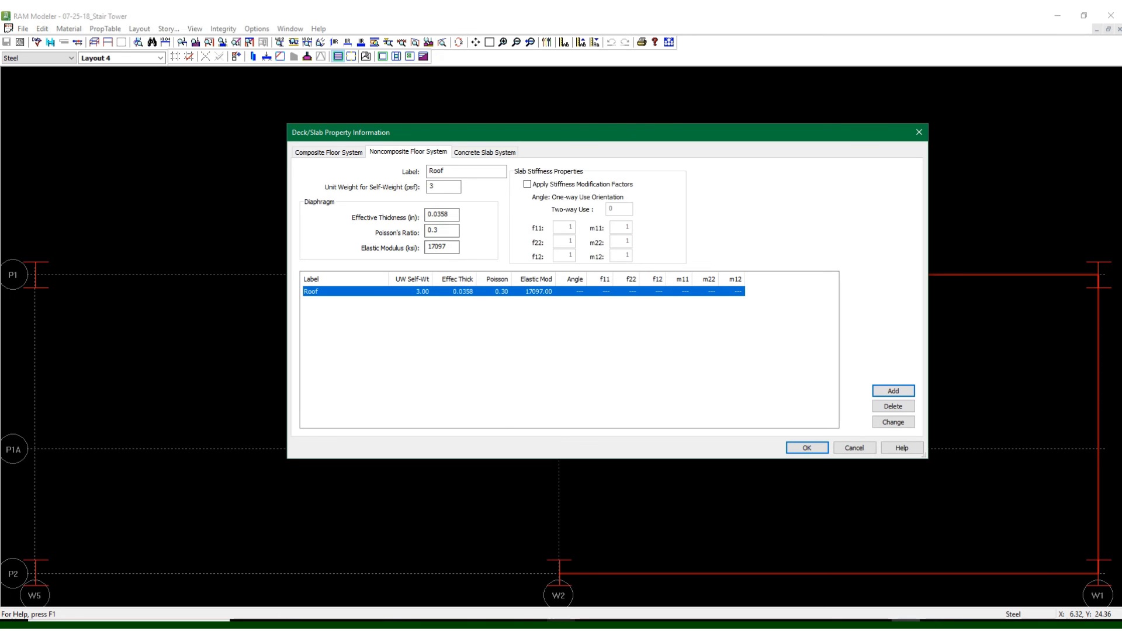
{"action": "left_click", "coordinate": [449, 214]}
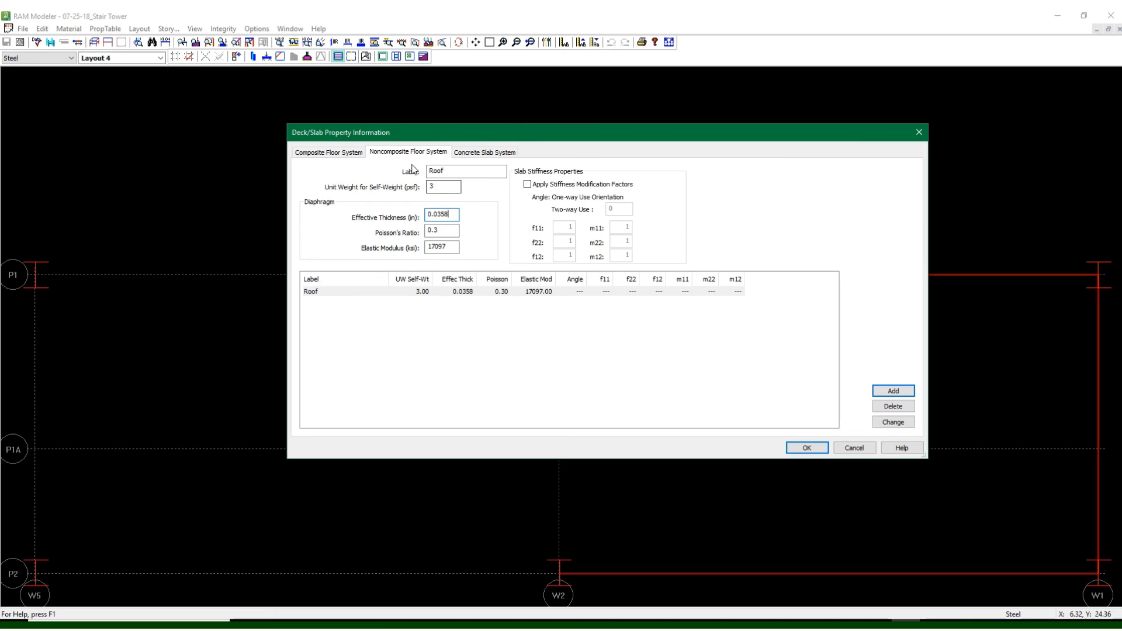
{"action": "left_click_drag", "start_coordinate": [384, 135], "coordinate": [304, 118]}
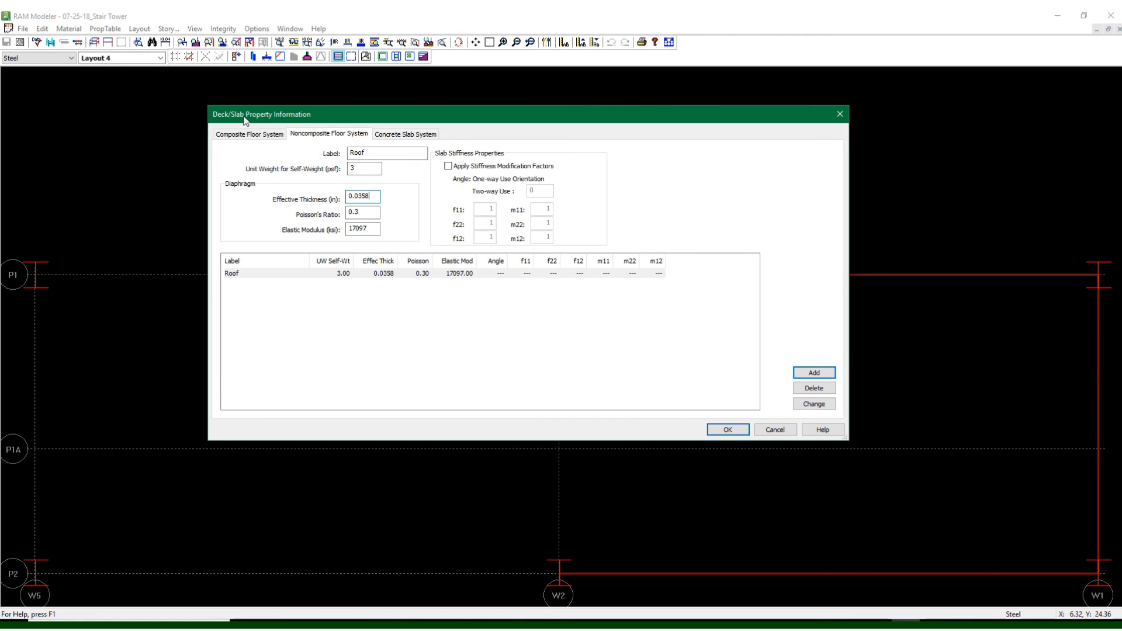
{"action": "left_click_drag", "start_coordinate": [237, 121], "coordinate": [255, 100]}
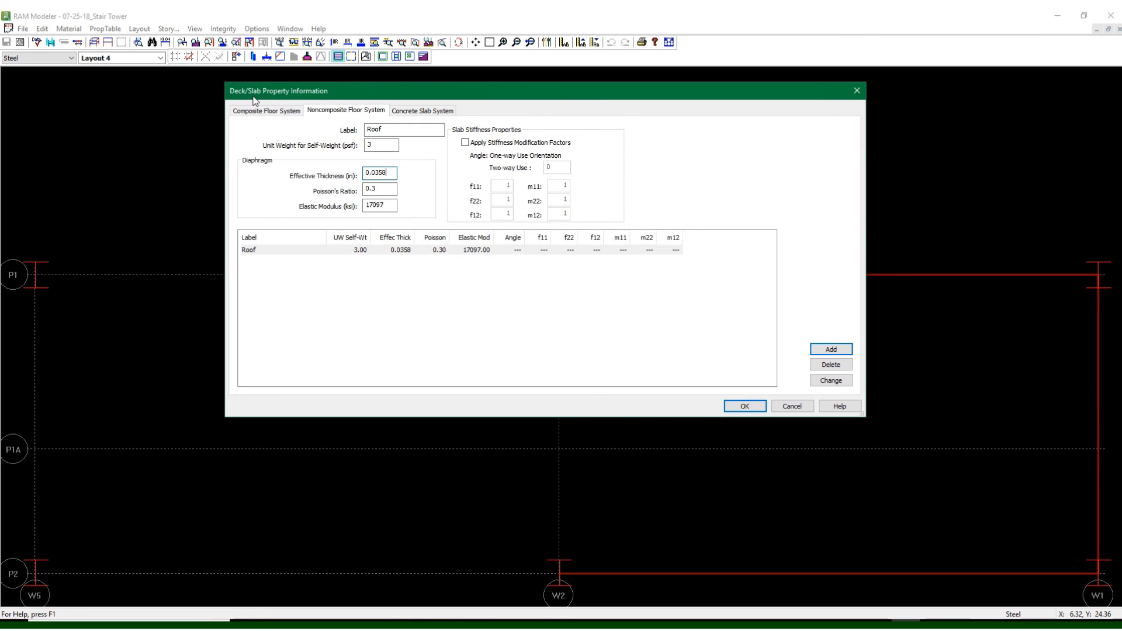
{"action": "mouse_move", "coordinate": [253, 97]}
{"action": "left_mouse_down"}
{"action": "mouse_move", "coordinate": [276, 95]}
{"action": "mouse_move", "coordinate": [261, 89]}
{"action": "mouse_move", "coordinate": [254, 101]}
{"action": "left_mouse_up"}
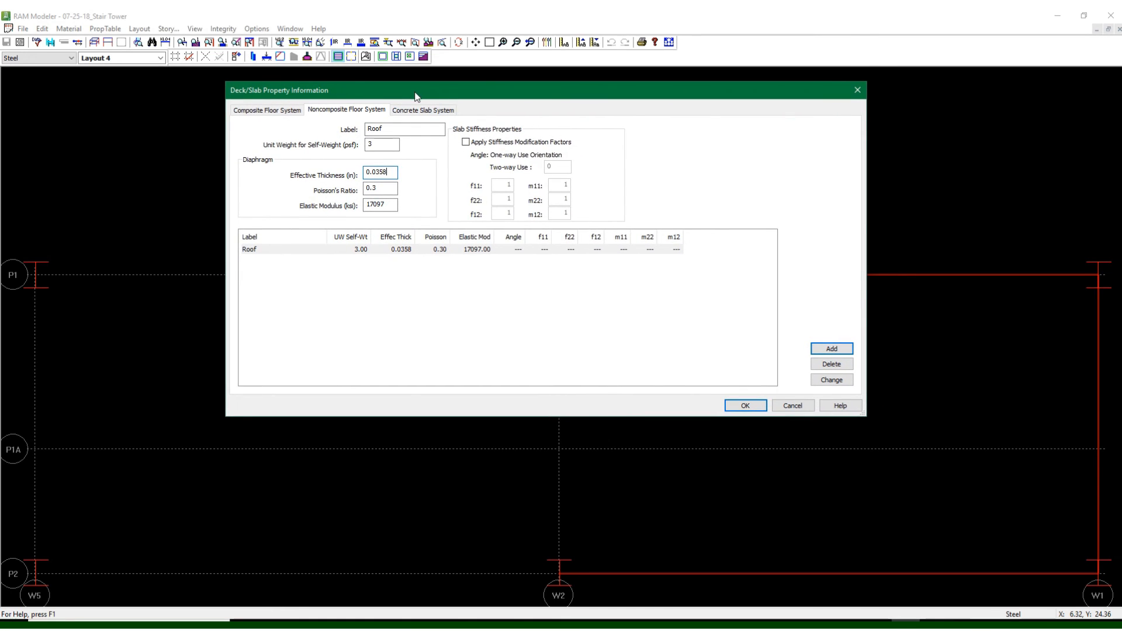
Copy the stair tower Roof deck's elastic modulus value and close the deck properties without changes
{"action": "left_click", "coordinate": [388, 204]}
{"action": "left_click_drag", "start_coordinate": [389, 205], "coordinate": [365, 205]}
{"action": "right_click", "coordinate": [374, 205]}
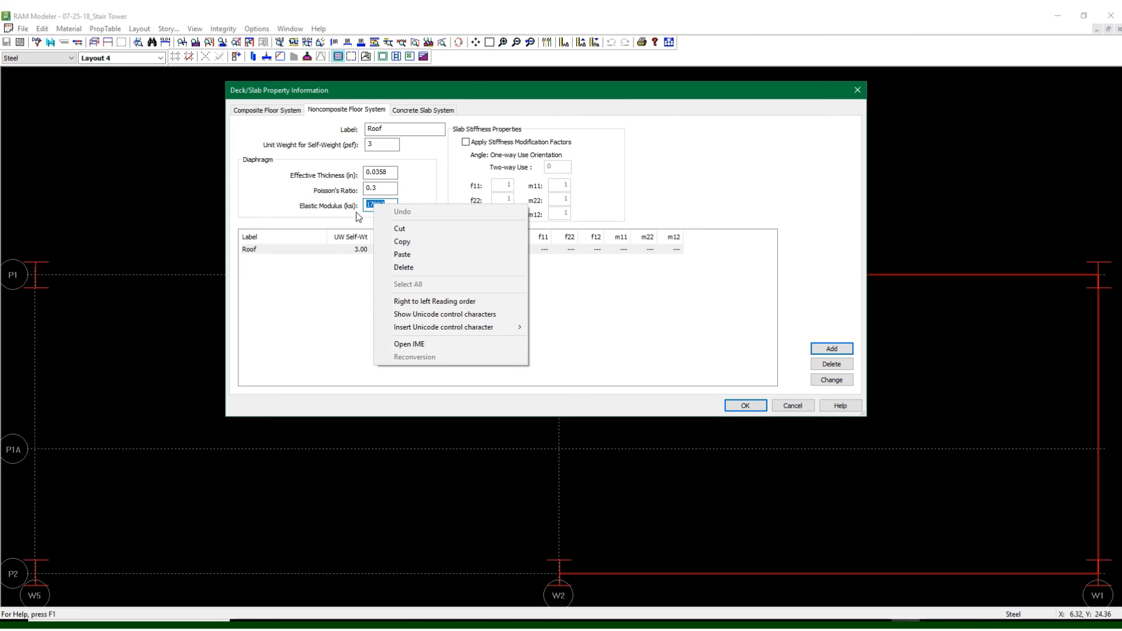
{"action": "left_click", "coordinate": [403, 242]}
{"action": "left_click", "coordinate": [388, 206]}
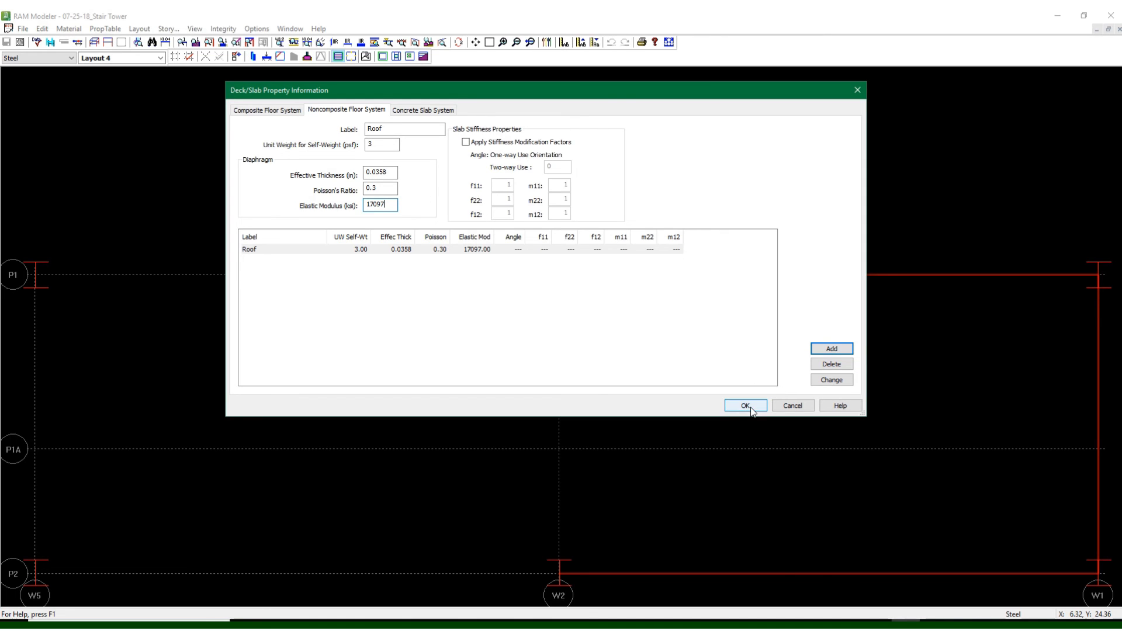
{"action": "left_click", "coordinate": [793, 410]}
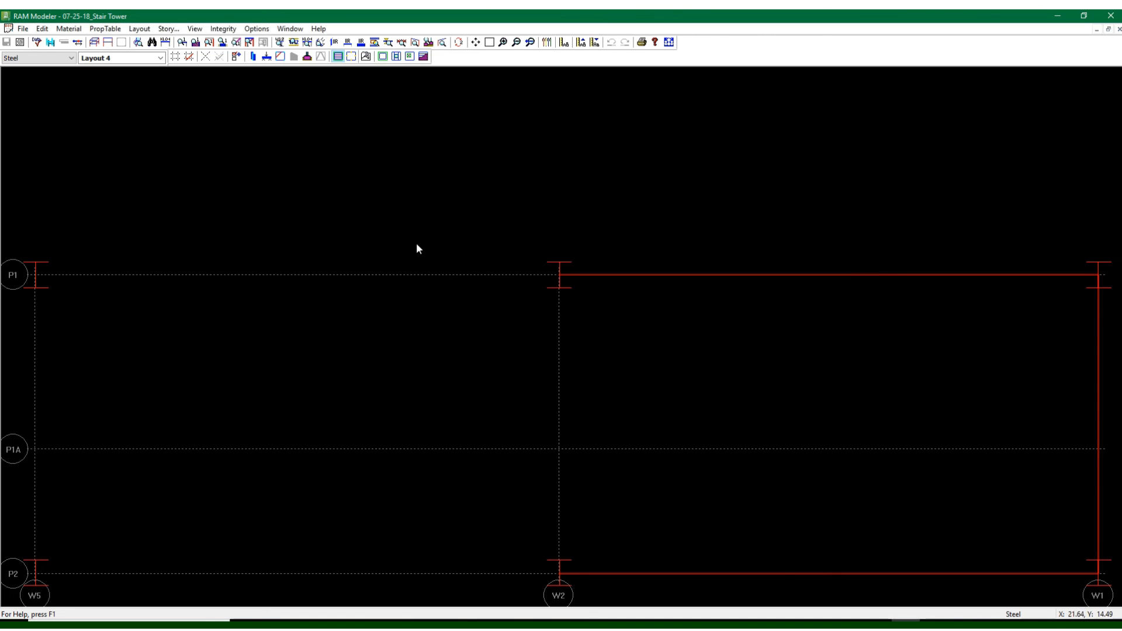
View the stair tower in the RAM 3D Viewer and return to the floor plan
{"action": "left_click", "coordinate": [91, 45]}
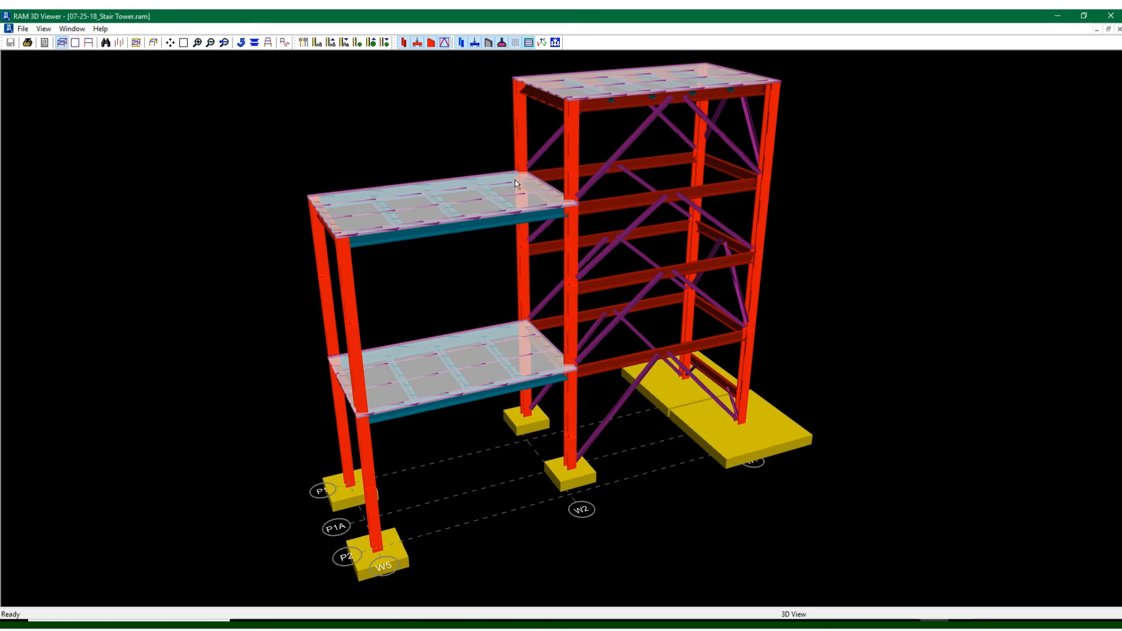
{"action": "left_click", "coordinate": [22, 29]}
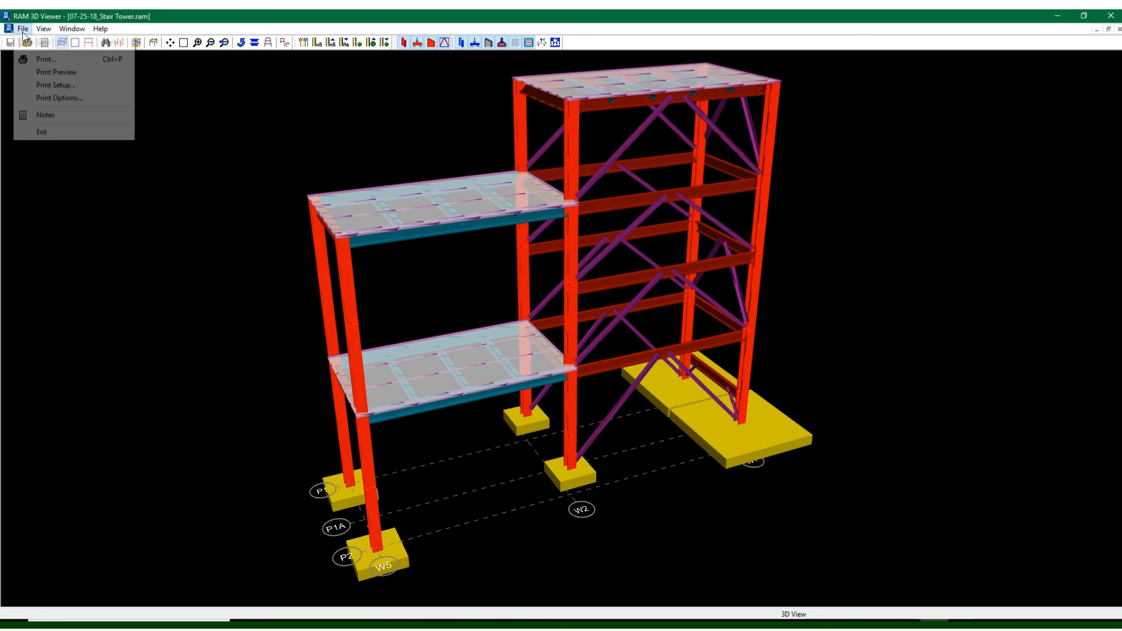
{"action": "left_click", "coordinate": [47, 133]}
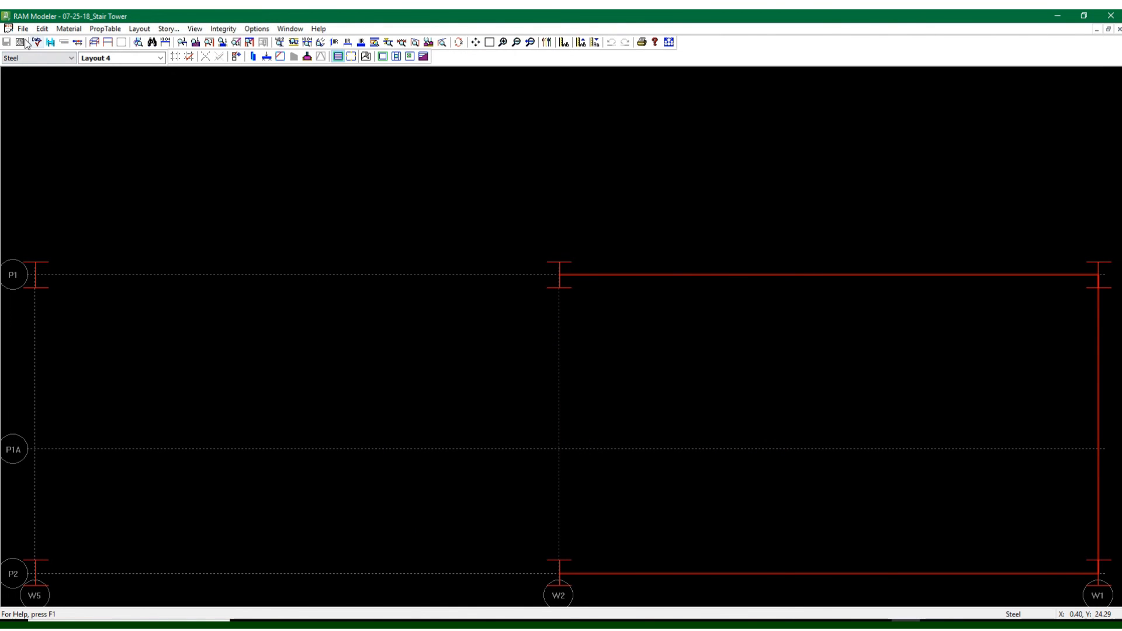
Exit the modeler and reopen the 07-02-19_Personal Tutorial Model_Standard Bldg_Phase 1 model in RAM Modeler
{"action": "left_click", "coordinate": [22, 29]}
{"action": "left_click", "coordinate": [44, 127]}
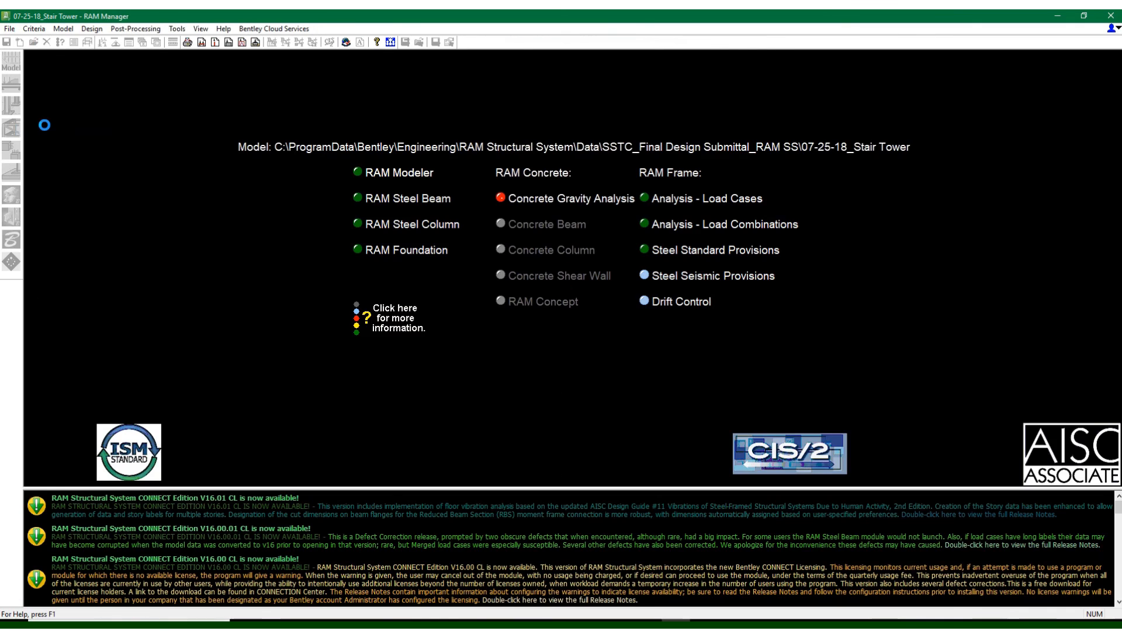
{"action": "left_click", "coordinate": [9, 29]}
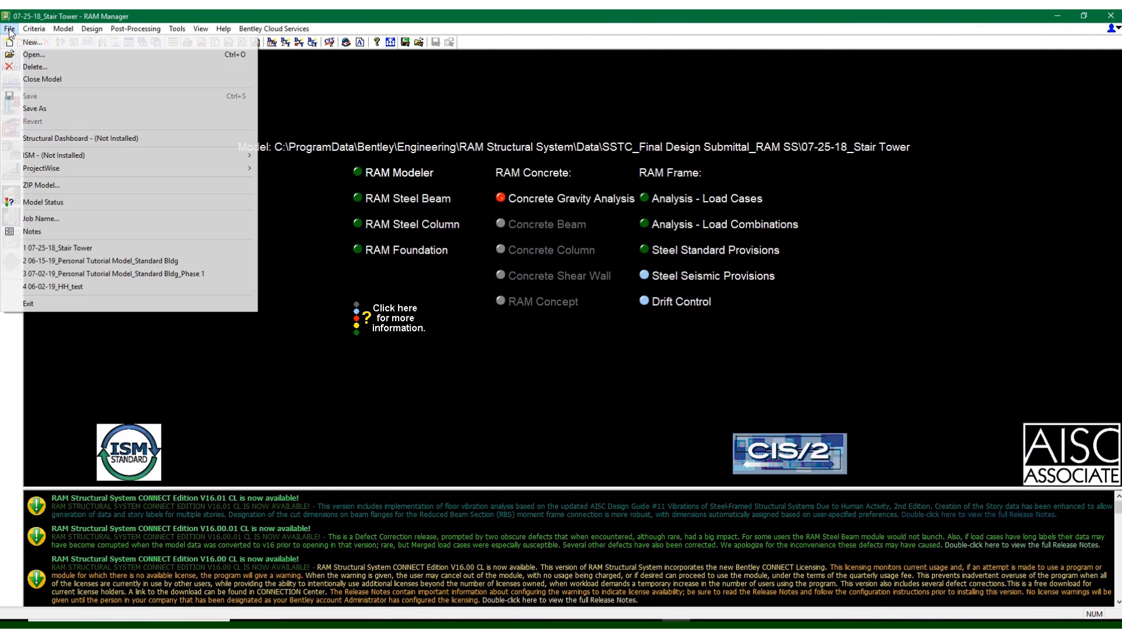
{"action": "left_click", "coordinate": [57, 271]}
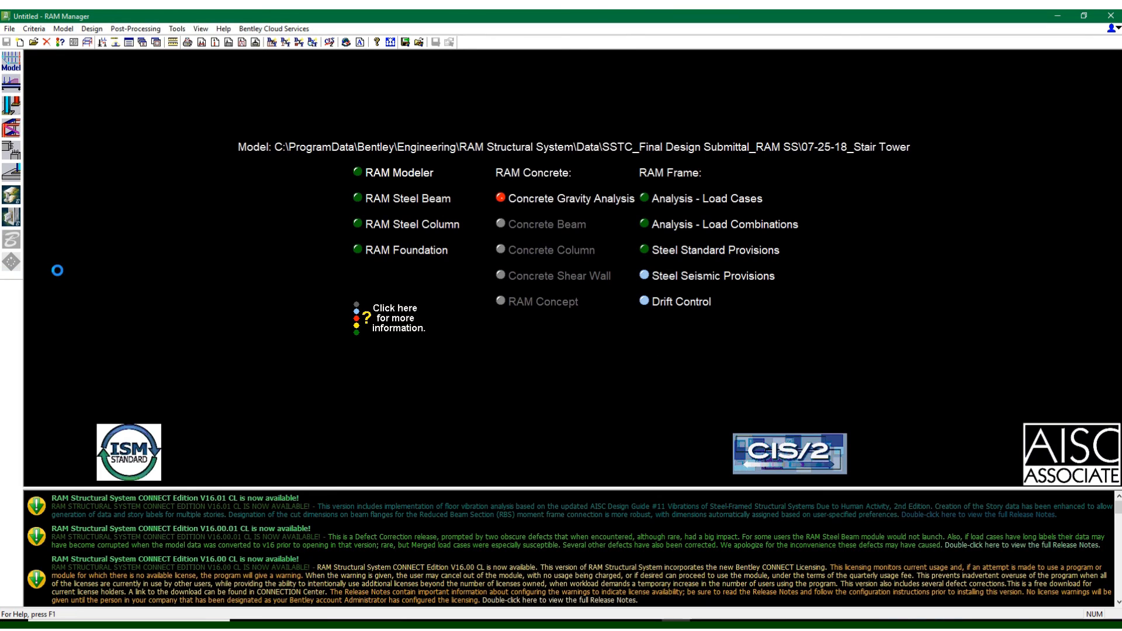
{"action": "left_click", "coordinate": [13, 68]}
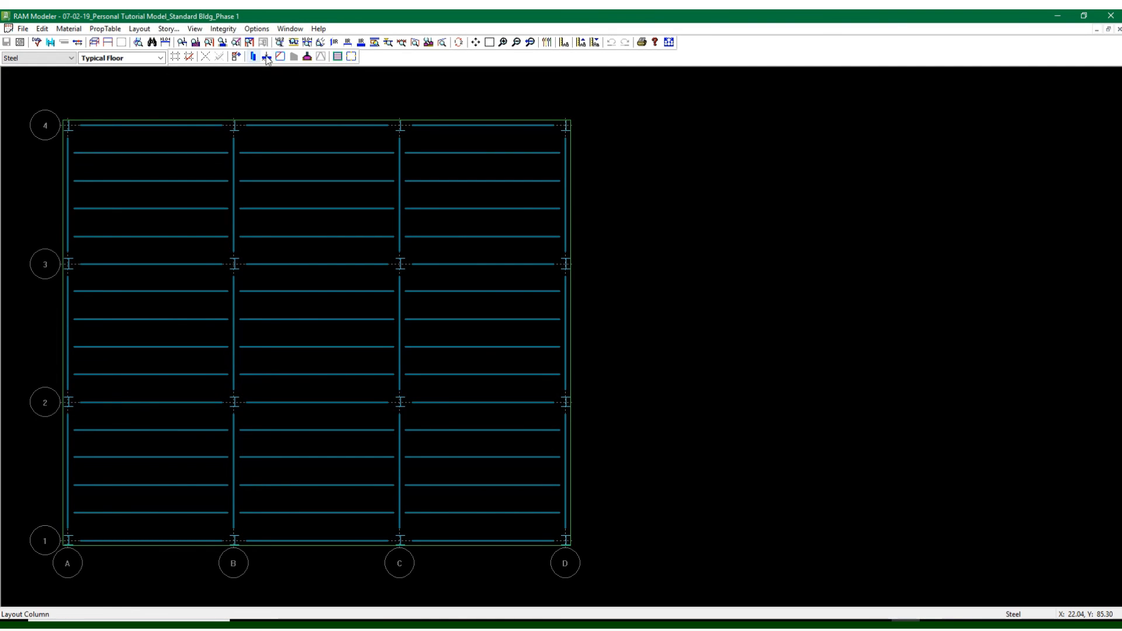
Set the elastic modulus of the noncomposite Roof deck to 17097 ksi in the deck properties
{"action": "left_click", "coordinate": [338, 56]}
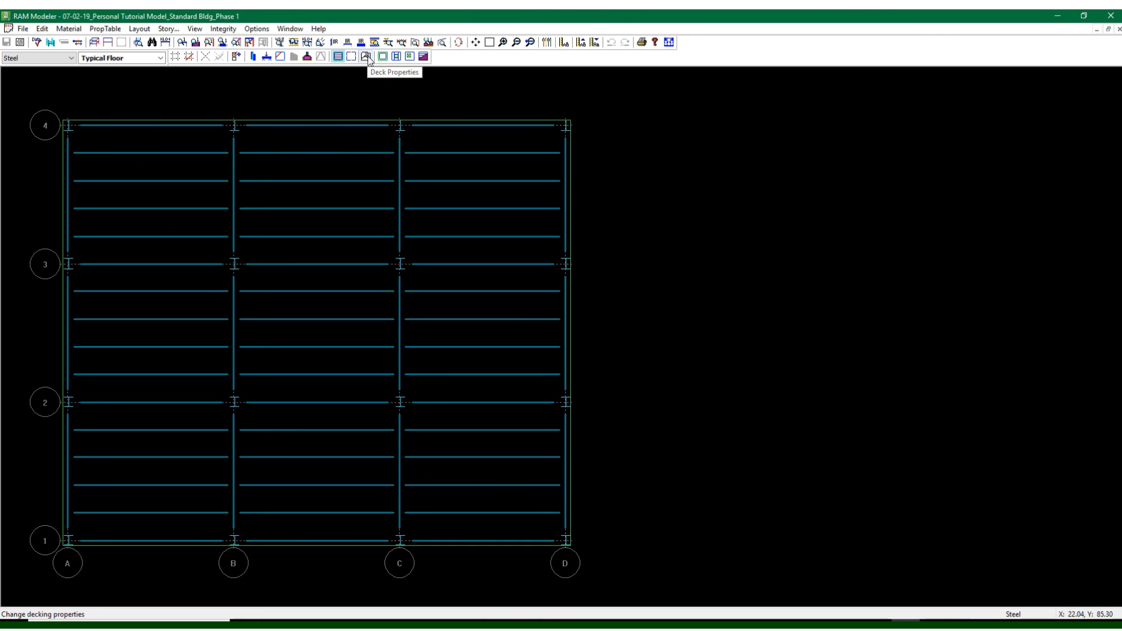
{"action": "left_click", "coordinate": [365, 56]}
{"action": "left_click", "coordinate": [345, 109]}
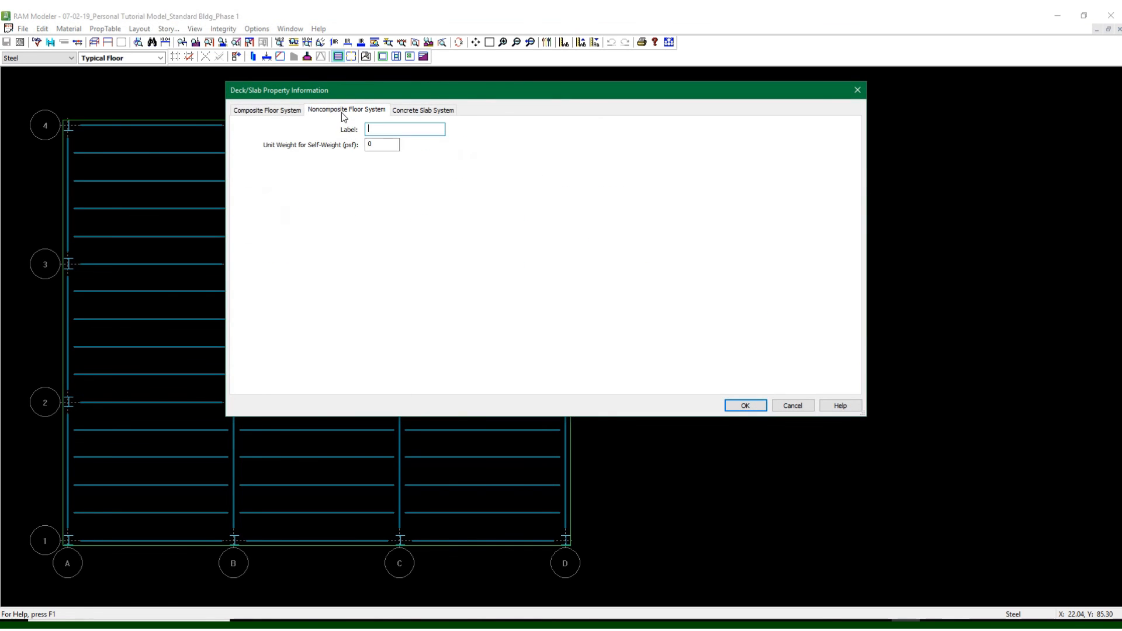
{"action": "left_click", "coordinate": [368, 252]}
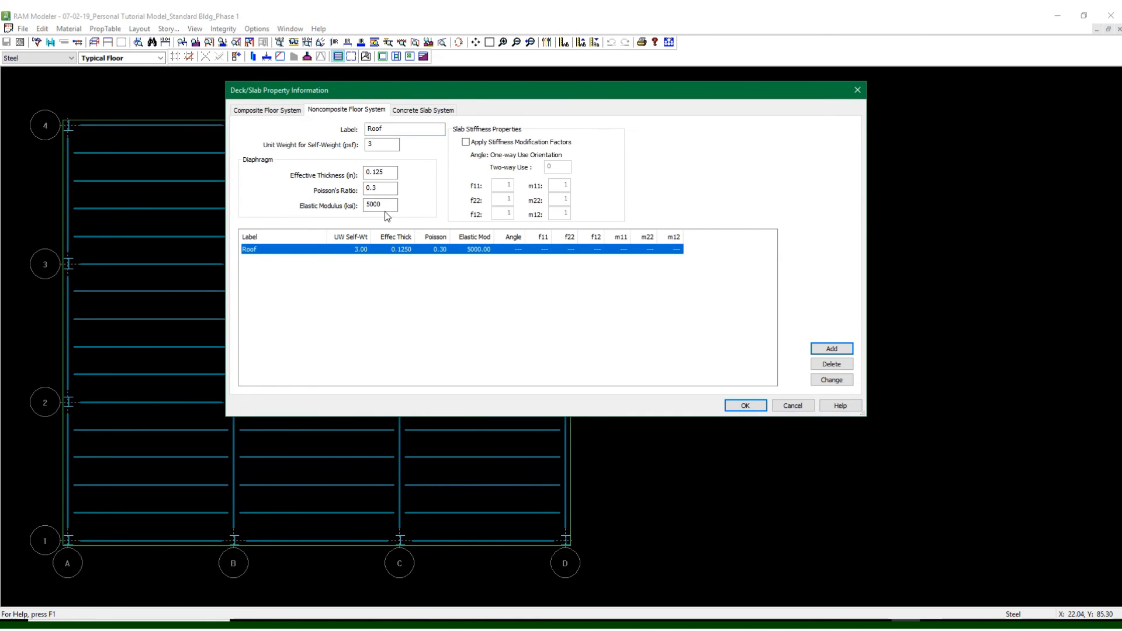
{"action": "double_click", "coordinate": [380, 204]}
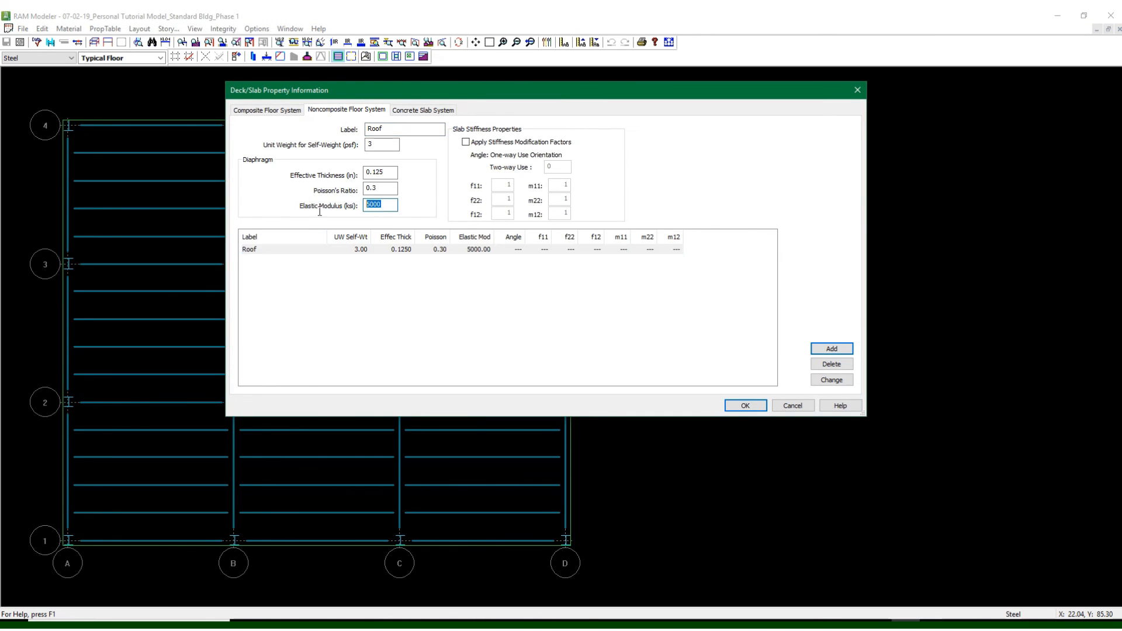
{"action": "right_click", "coordinate": [388, 204]}
{"action": "left_click", "coordinate": [407, 255]}
Set the Roof deck's effective thickness to 0.0358 in, apply the change to the listed deck and accept the deck properties
{"action": "left_click", "coordinate": [375, 171]}
{"action": "left_click_drag", "start_coordinate": [374, 170], "coordinate": [402, 177]}
{"action": "type", "text": "0358"}
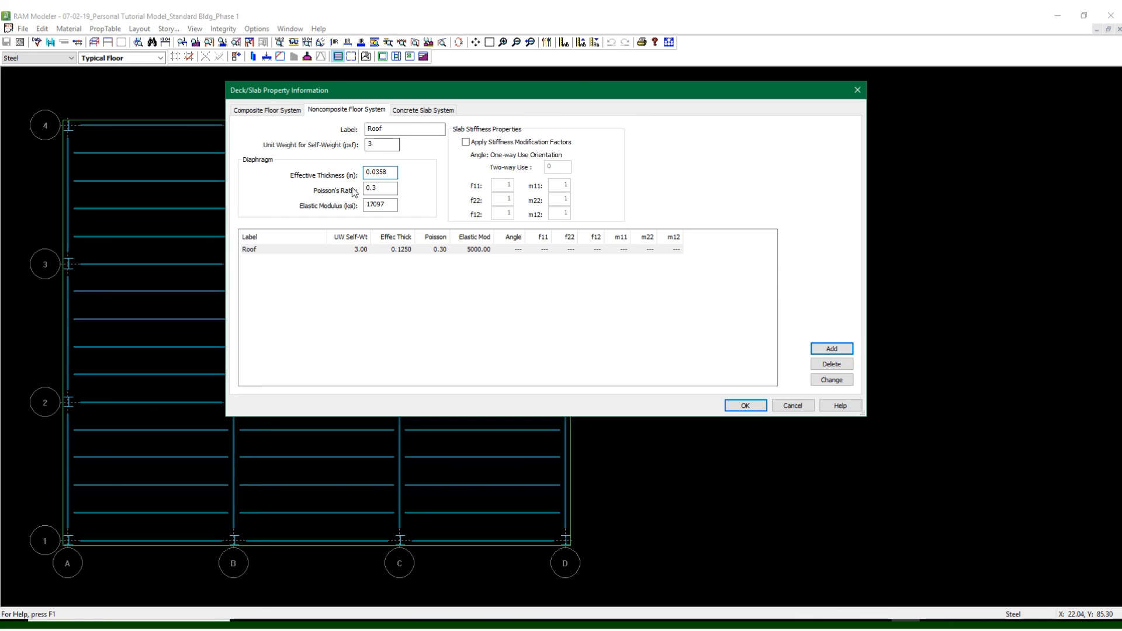
{"action": "left_click", "coordinate": [388, 193]}
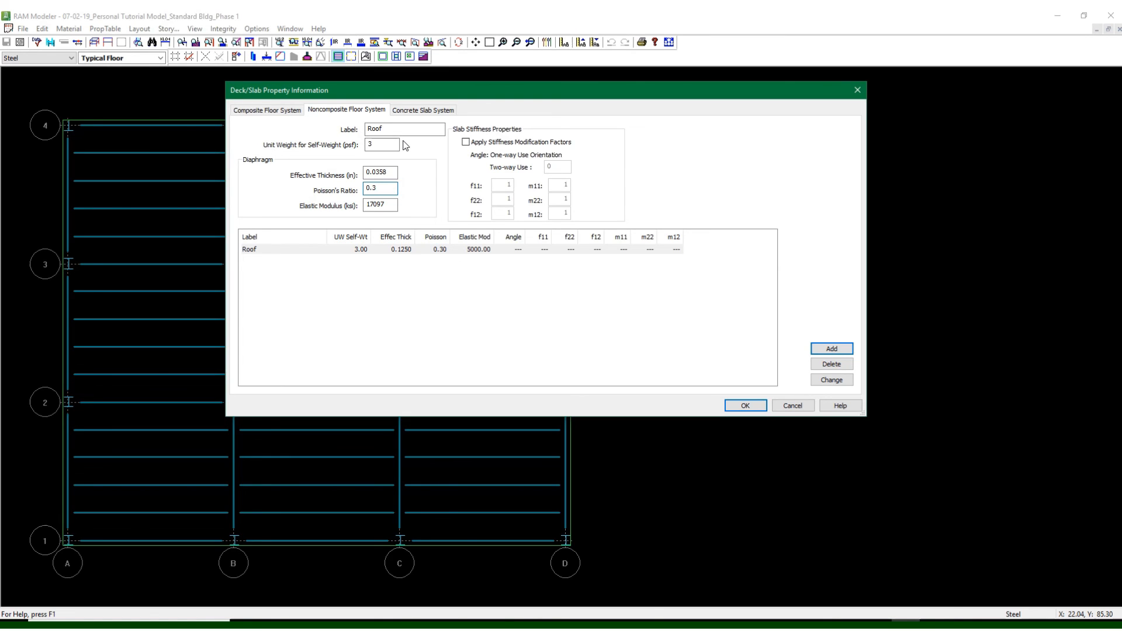
{"action": "left_click", "coordinate": [833, 381]}
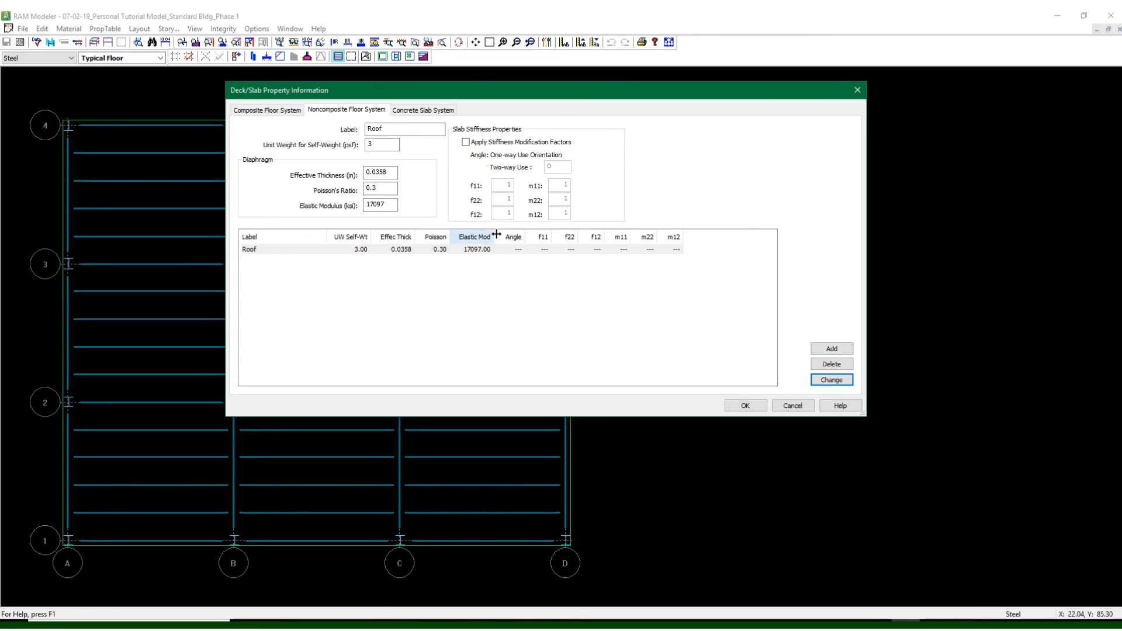
{"action": "left_click_drag", "start_coordinate": [496, 235], "coordinate": [509, 234]}
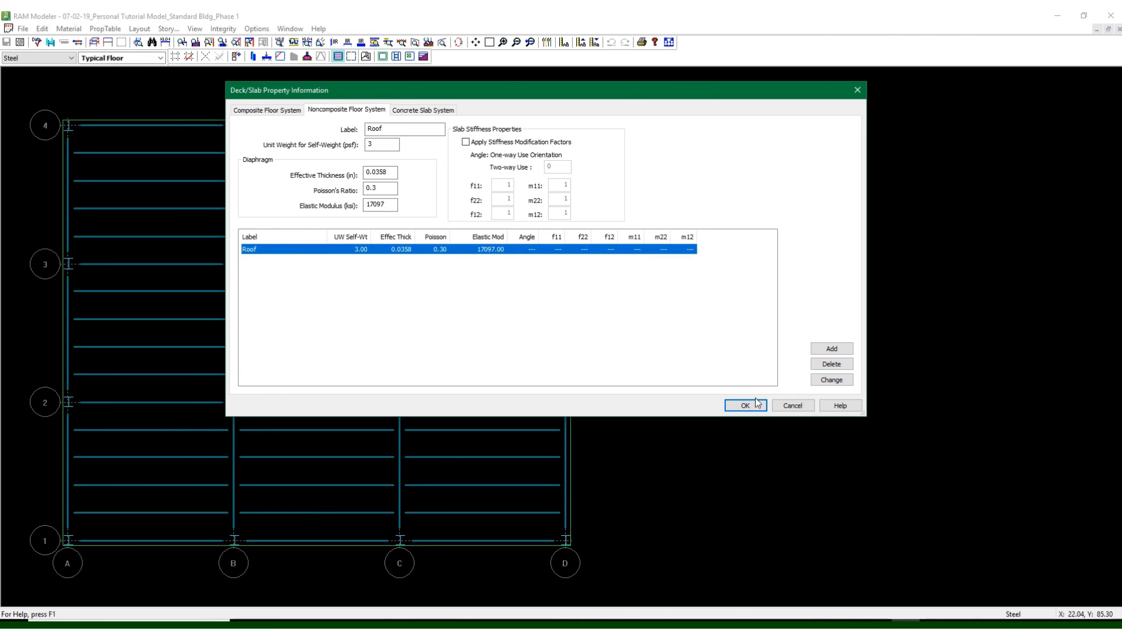
{"action": "left_click", "coordinate": [386, 172]}
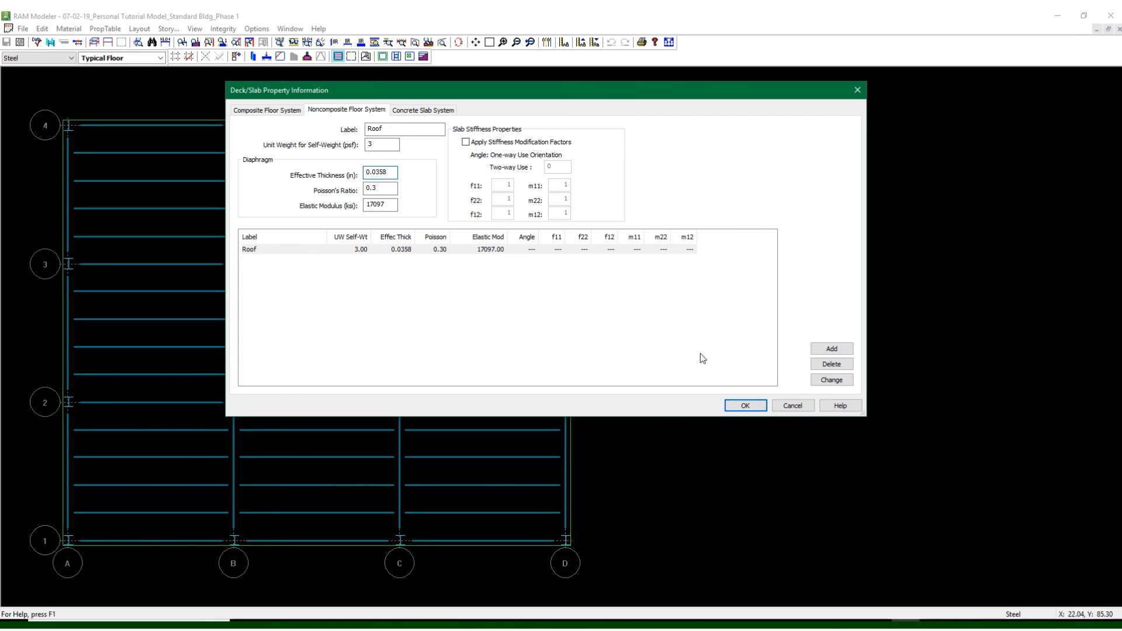
{"action": "left_click", "coordinate": [744, 405]}
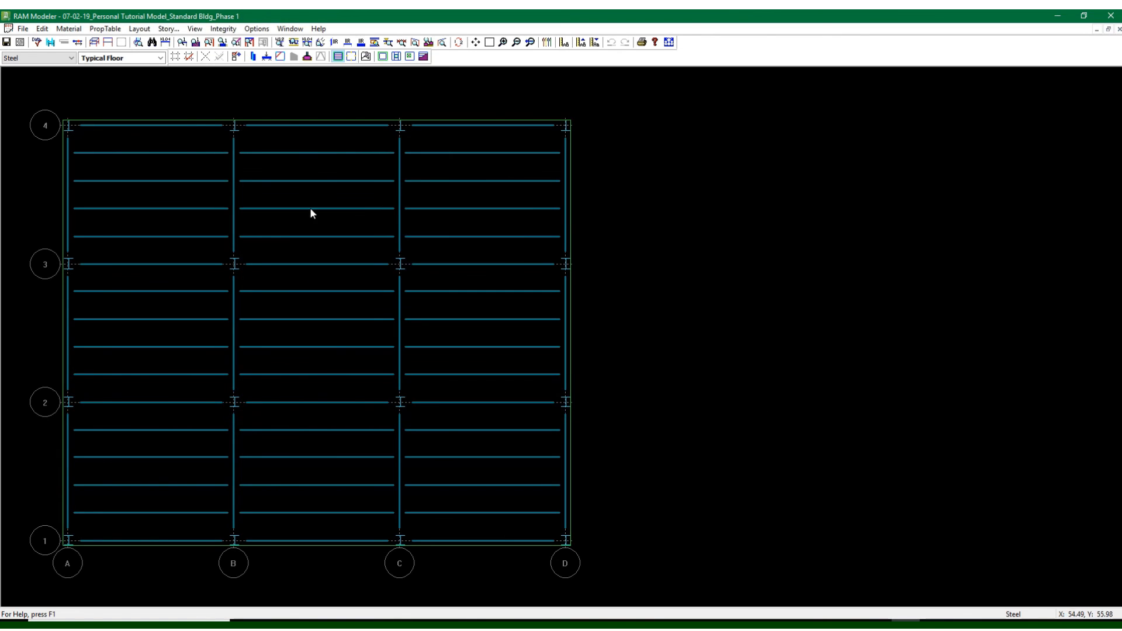
Save the model and exit the modeler to RAM Manager
{"action": "left_click", "coordinate": [8, 43]}
{"action": "left_click", "coordinate": [23, 29]}
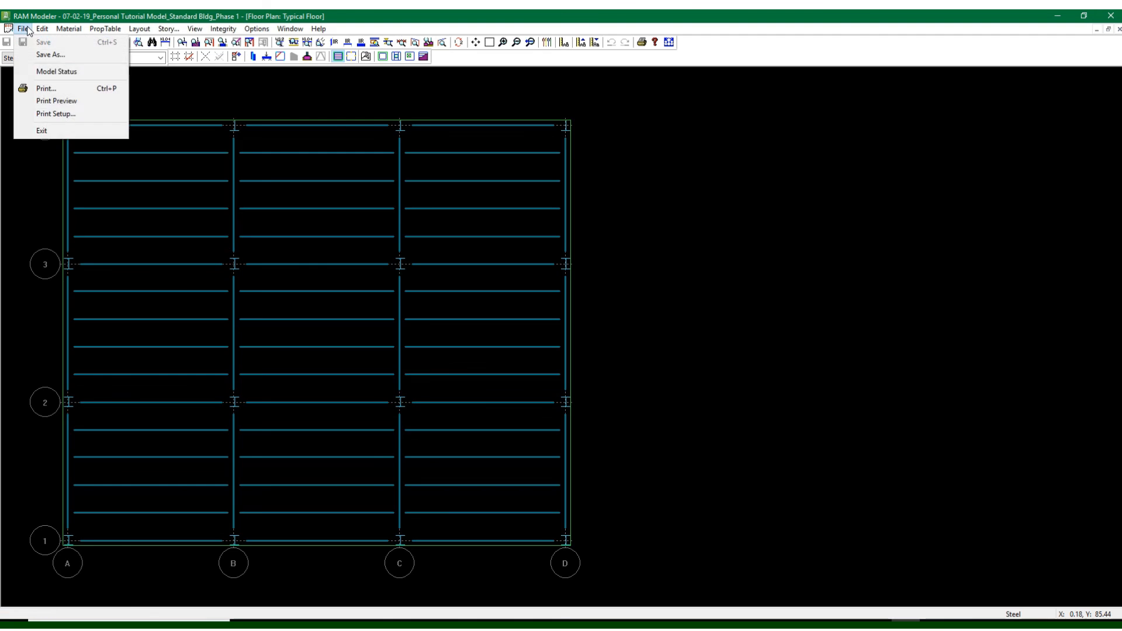
{"action": "left_click", "coordinate": [35, 130]}
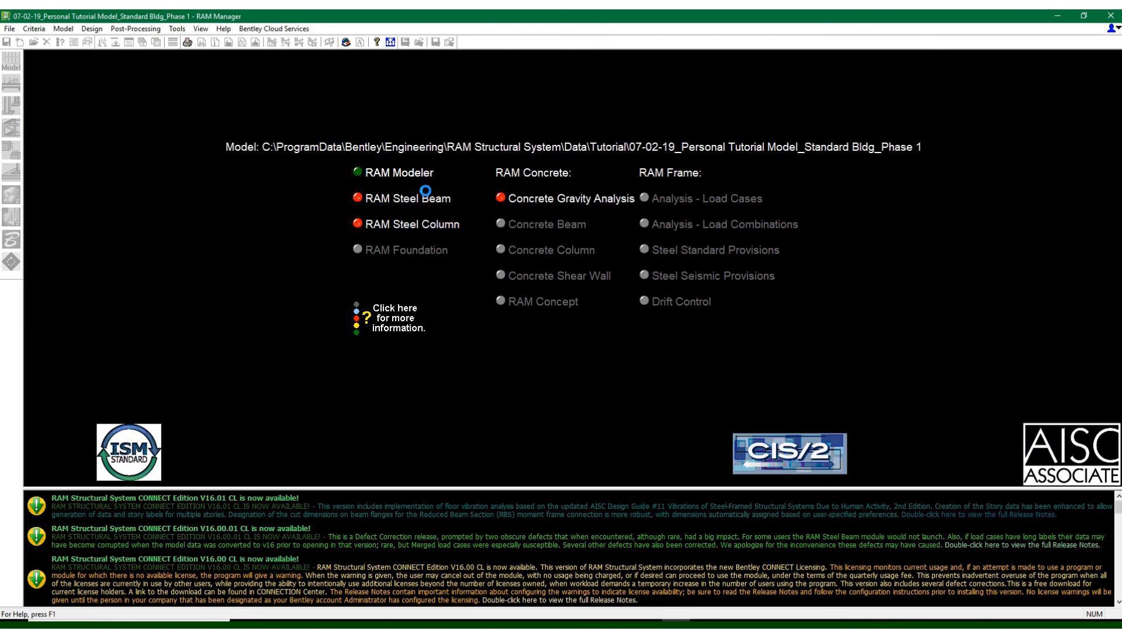
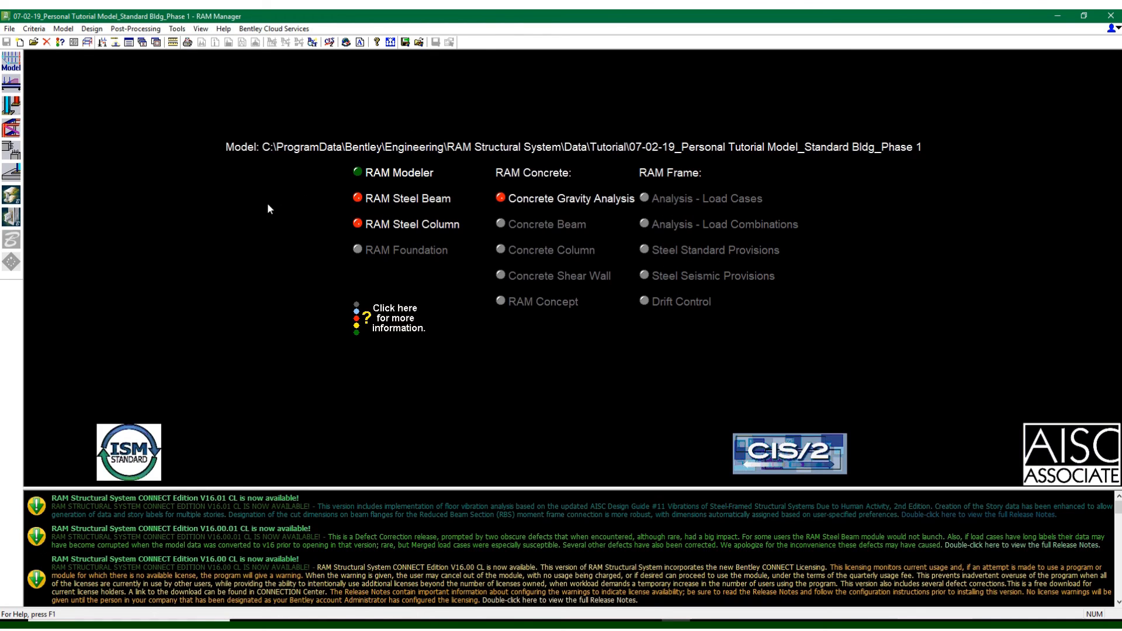
Start the RAM Steel Beam module for the Phase 1 model and generate the model framing tables
{"action": "left_click", "coordinate": [10, 85]}
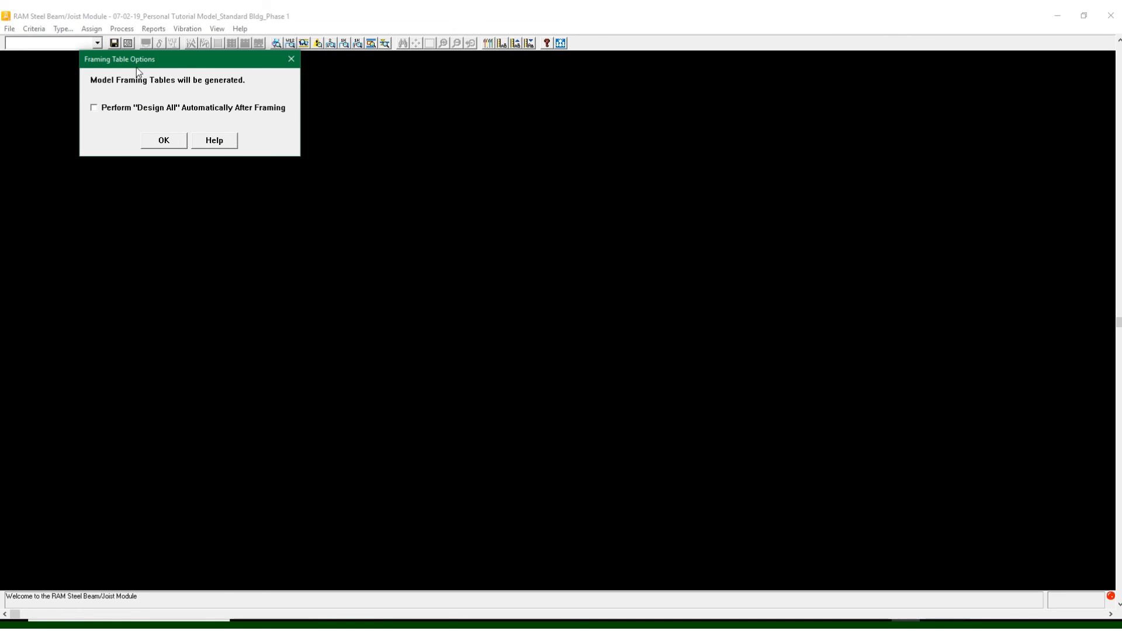
{"action": "left_click_drag", "start_coordinate": [137, 69], "coordinate": [234, 85]}
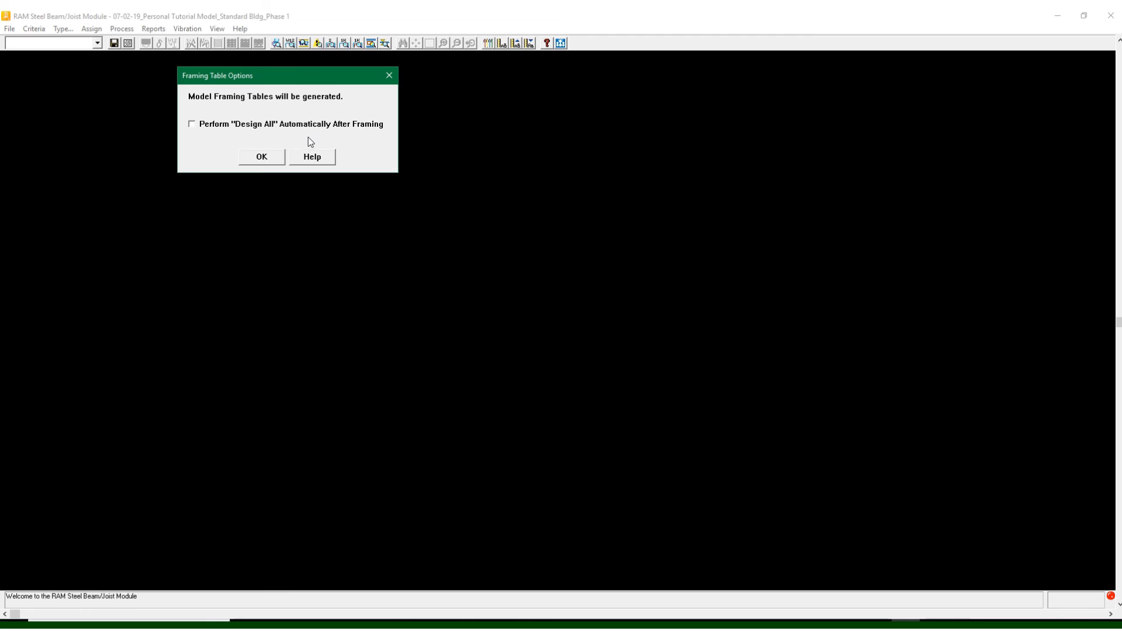
{"action": "left_click", "coordinate": [211, 129]}
{"action": "left_click", "coordinate": [262, 160]}
{"action": "left_click", "coordinate": [220, 130]}
{"action": "left_click", "coordinate": [264, 160]}
{"action": "left_click", "coordinate": [263, 160]}
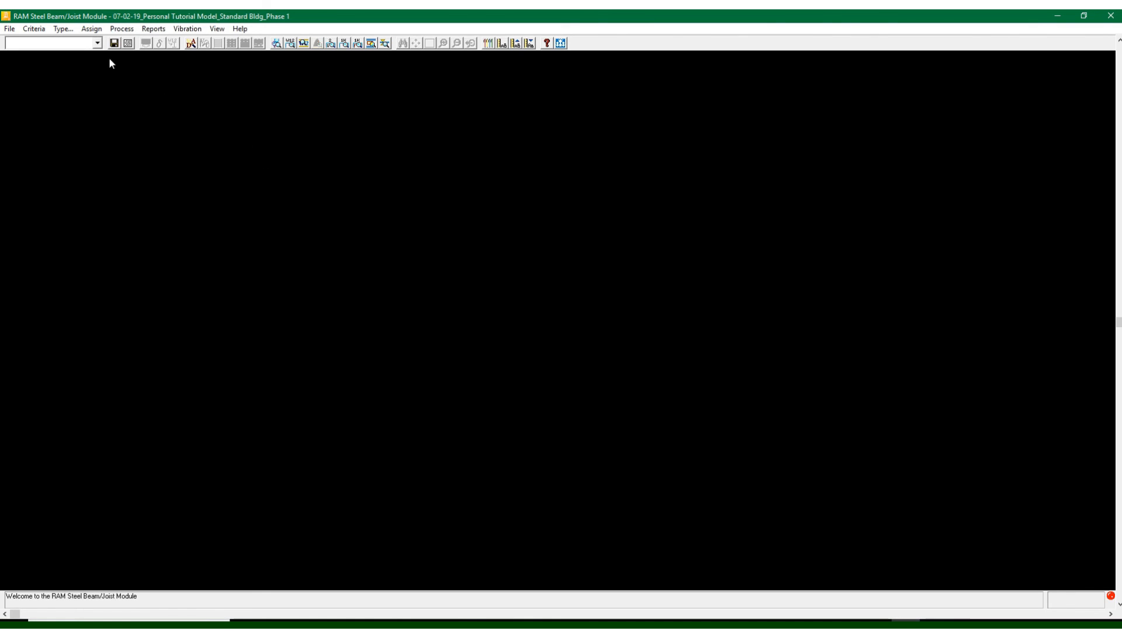
Display the Typical Floor framing plan in the beam module
{"action": "left_click", "coordinate": [97, 43]}
{"action": "left_click", "coordinate": [84, 55]}
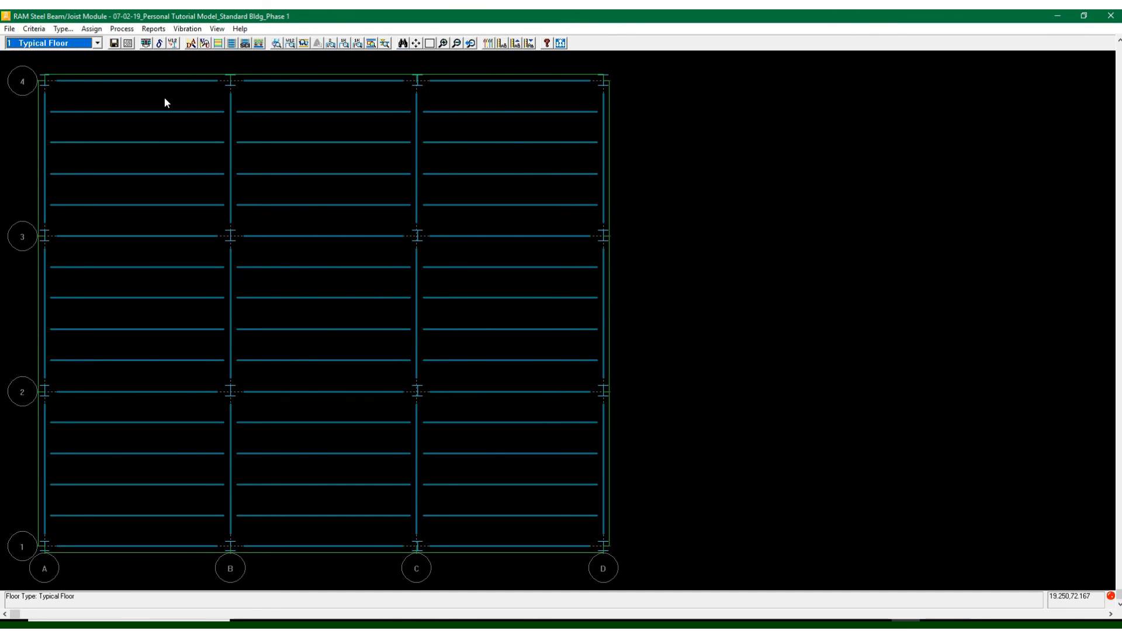
{"action": "left_click", "coordinate": [291, 43]}
Open the beam steel design codes and choose AISC 360-10 ASD as the steel code
{"action": "left_click", "coordinate": [10, 29]}
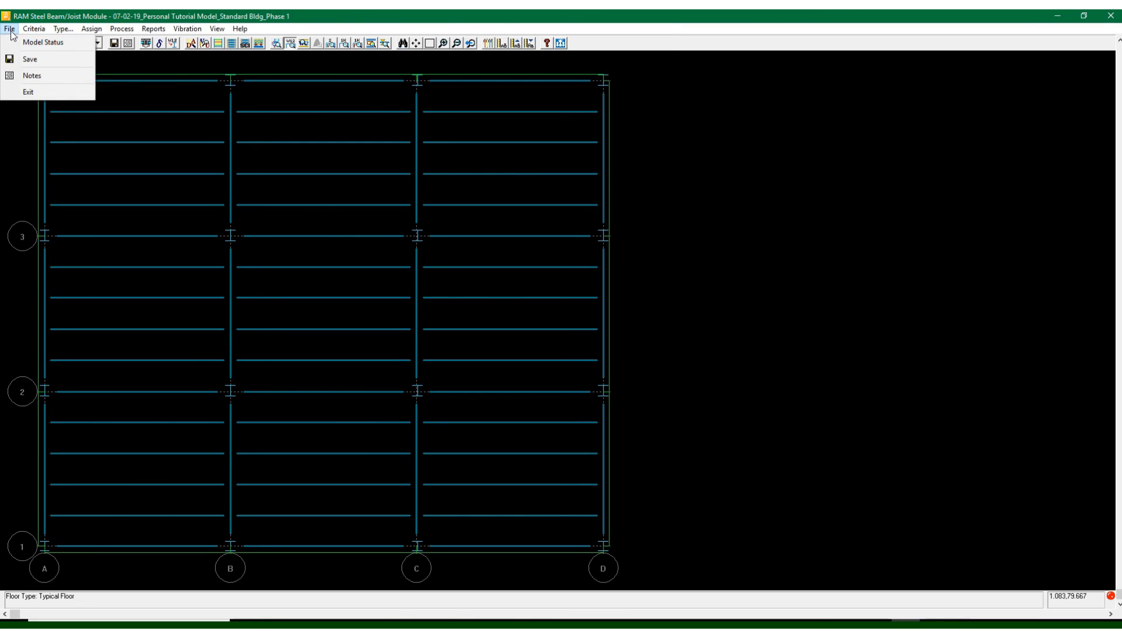
{"action": "mouse_move", "coordinate": [32, 29]}
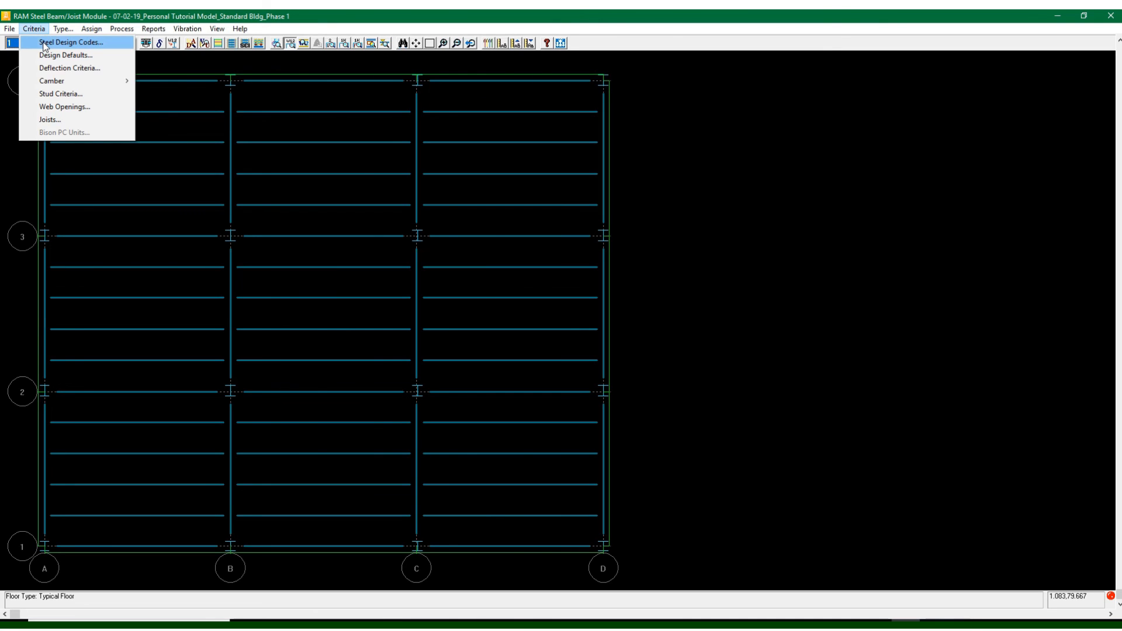
{"action": "left_click", "coordinate": [45, 42]}
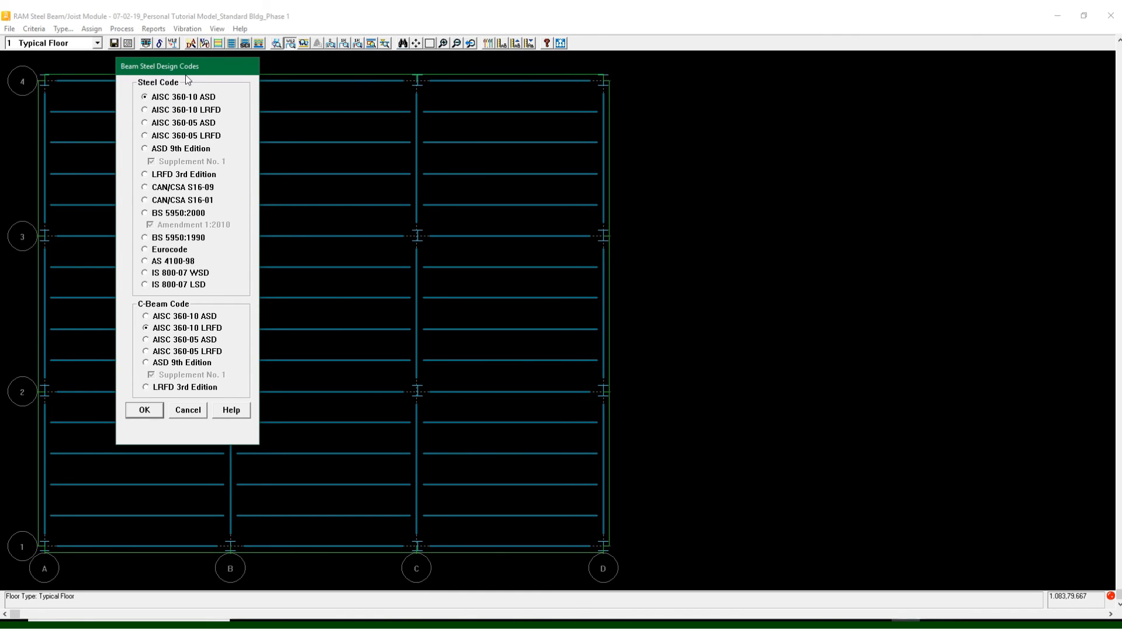
{"action": "left_click_drag", "start_coordinate": [186, 72], "coordinate": [404, 43]}
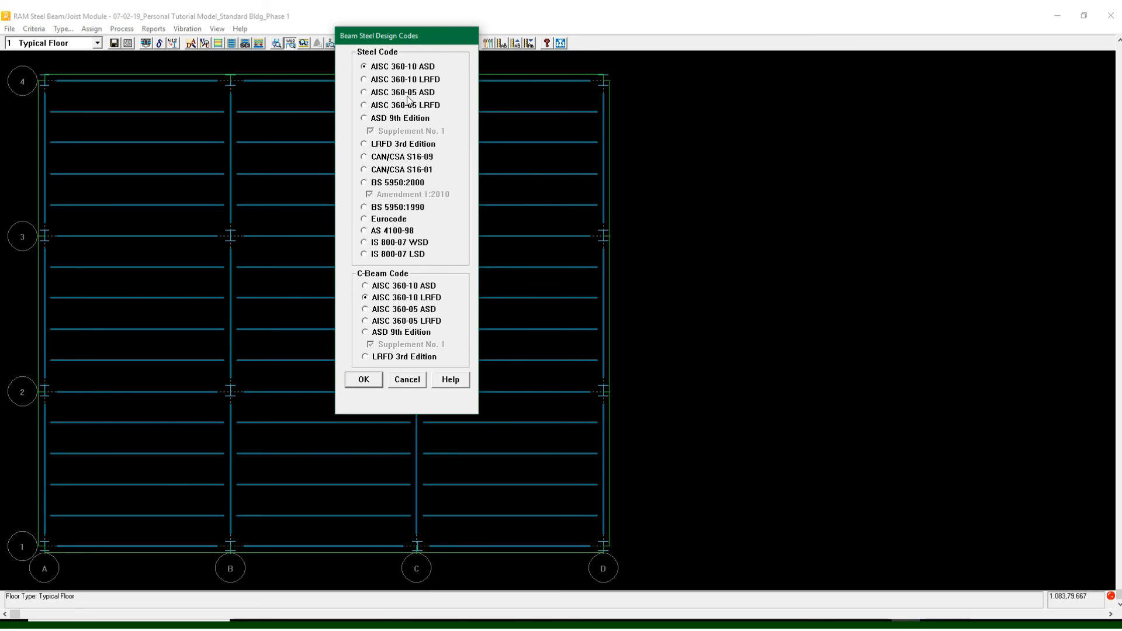
{"action": "left_click", "coordinate": [396, 119]}
{"action": "left_click", "coordinate": [377, 69]}
{"action": "left_click", "coordinate": [387, 119]}
{"action": "left_click", "coordinate": [386, 68]}
{"action": "left_click_drag", "start_coordinate": [388, 37], "coordinate": [419, 32]}
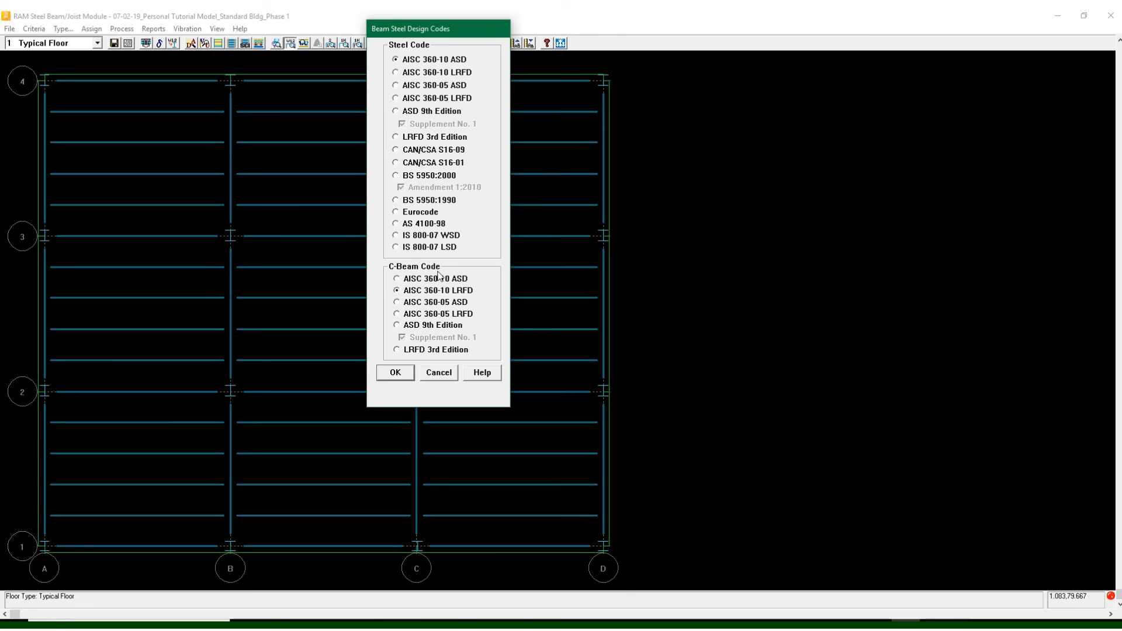
Set the C-Beam code to AISC 360-10 ASD and apply the design codes, accepting that optimized beam designs are cleared
{"action": "left_click", "coordinate": [420, 281]}
{"action": "left_click_drag", "start_coordinate": [402, 30], "coordinate": [520, 41]}
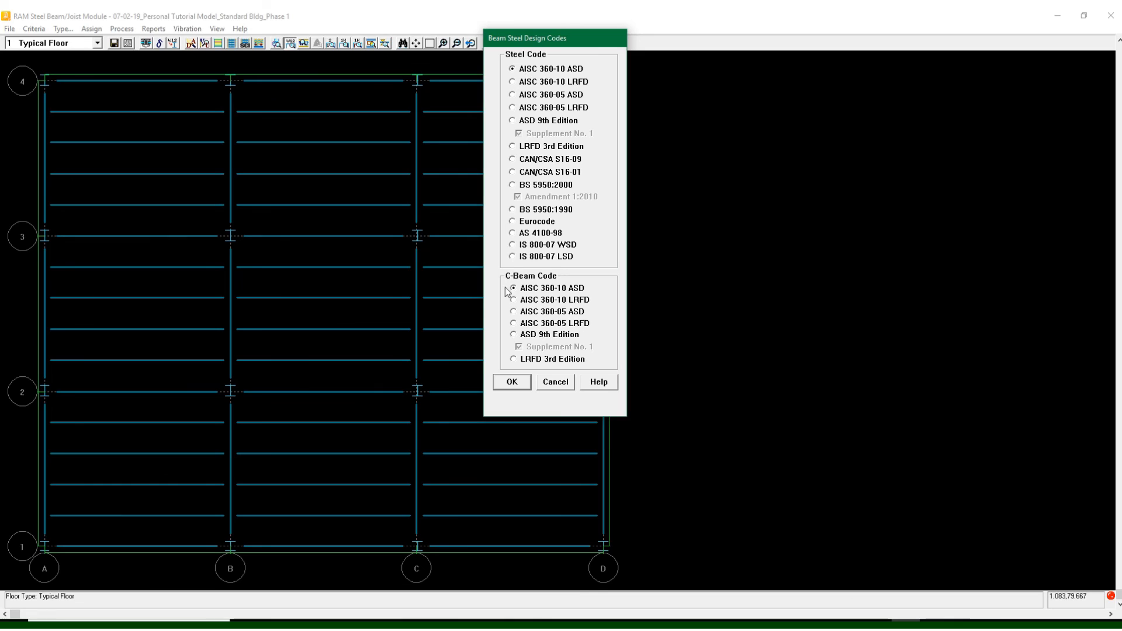
{"action": "left_click", "coordinate": [511, 381]}
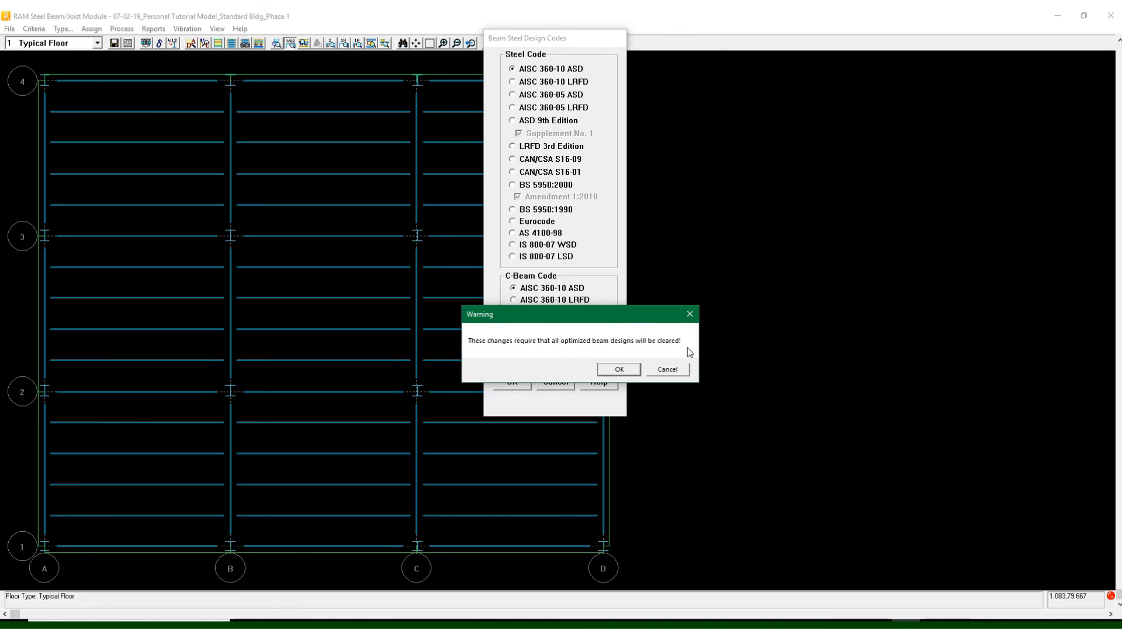
{"action": "left_click", "coordinate": [617, 372]}
{"action": "left_click", "coordinate": [616, 370]}
{"action": "left_click", "coordinate": [616, 371]}
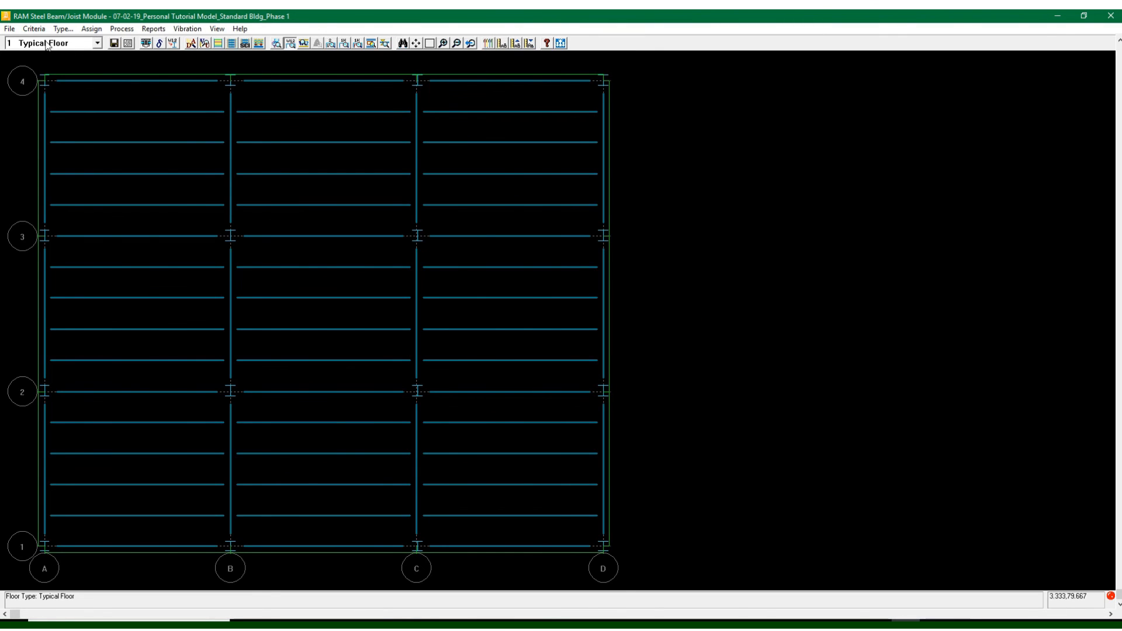
Open the beam design defaults and examine the maximum span/depth ratio and unbraced length settings
{"action": "left_click", "coordinate": [33, 29]}
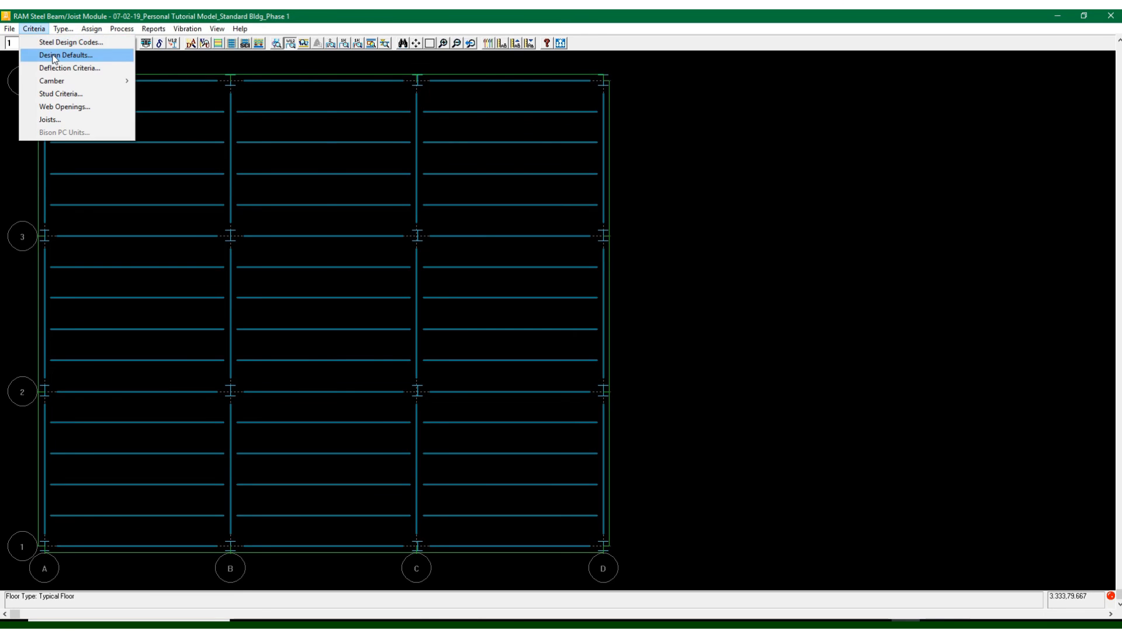
{"action": "left_click", "coordinate": [51, 56]}
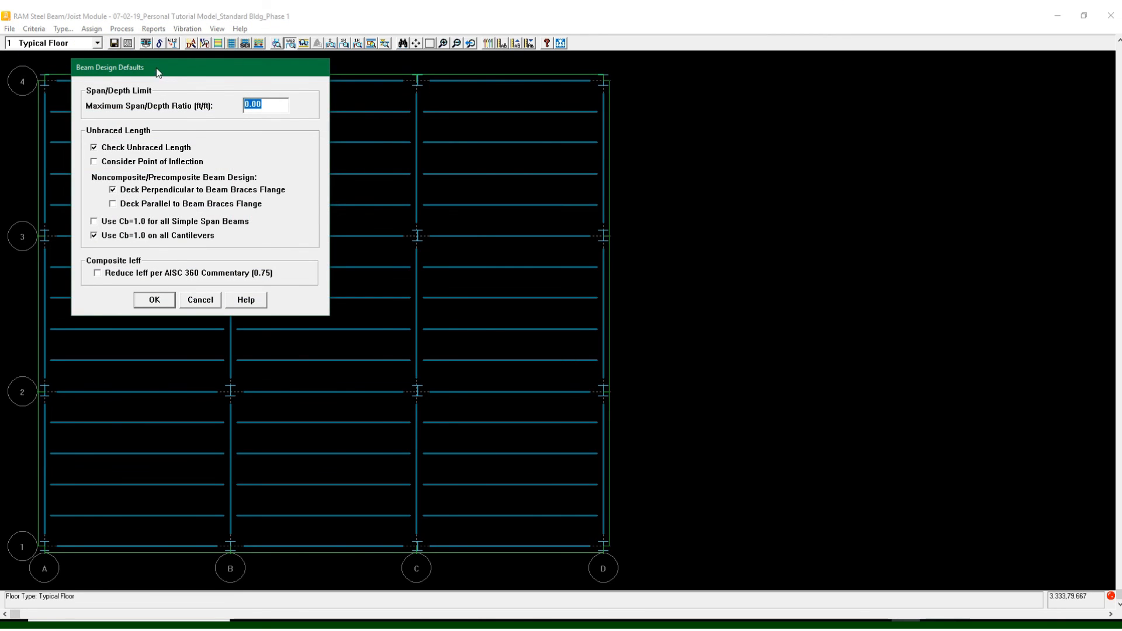
{"action": "left_click_drag", "start_coordinate": [161, 75], "coordinate": [309, 95]}
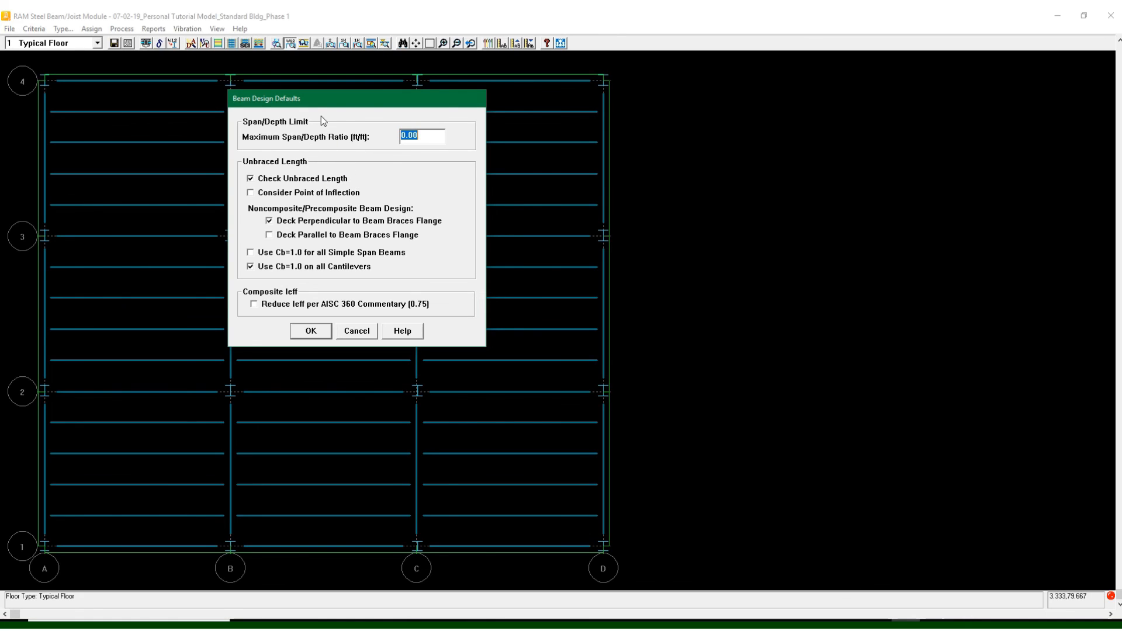
{"action": "left_click_drag", "start_coordinate": [312, 104], "coordinate": [396, 76]}
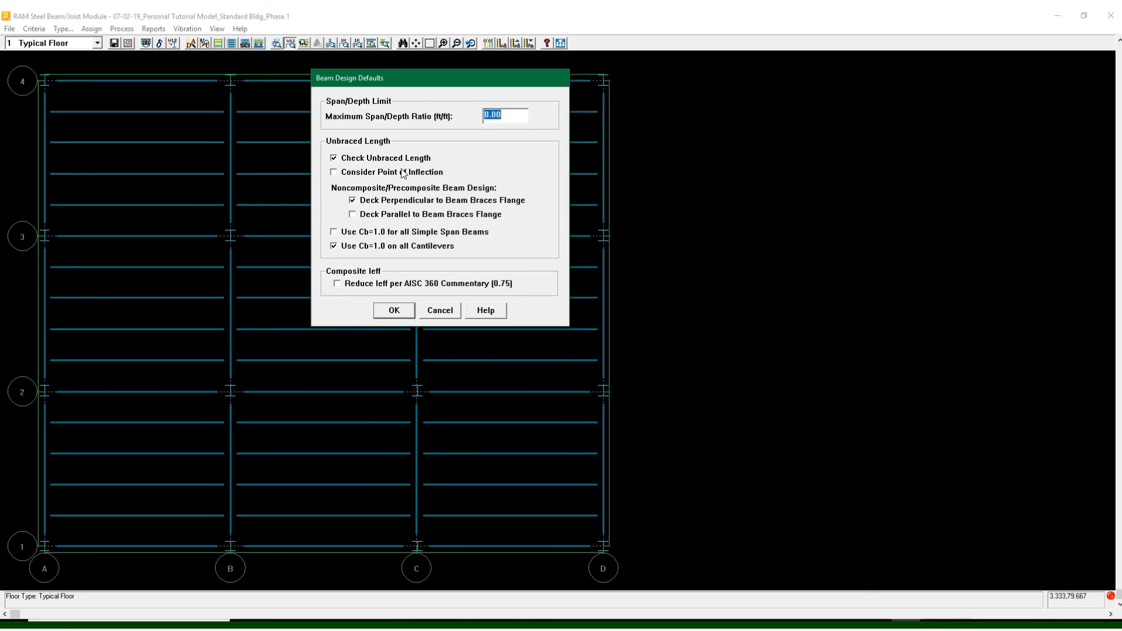
Try toggling Consider Point of Inflection and Check Unbraced Length, restoring their original settings
{"action": "left_click", "coordinate": [359, 175]}
{"action": "left_click", "coordinate": [359, 163]}
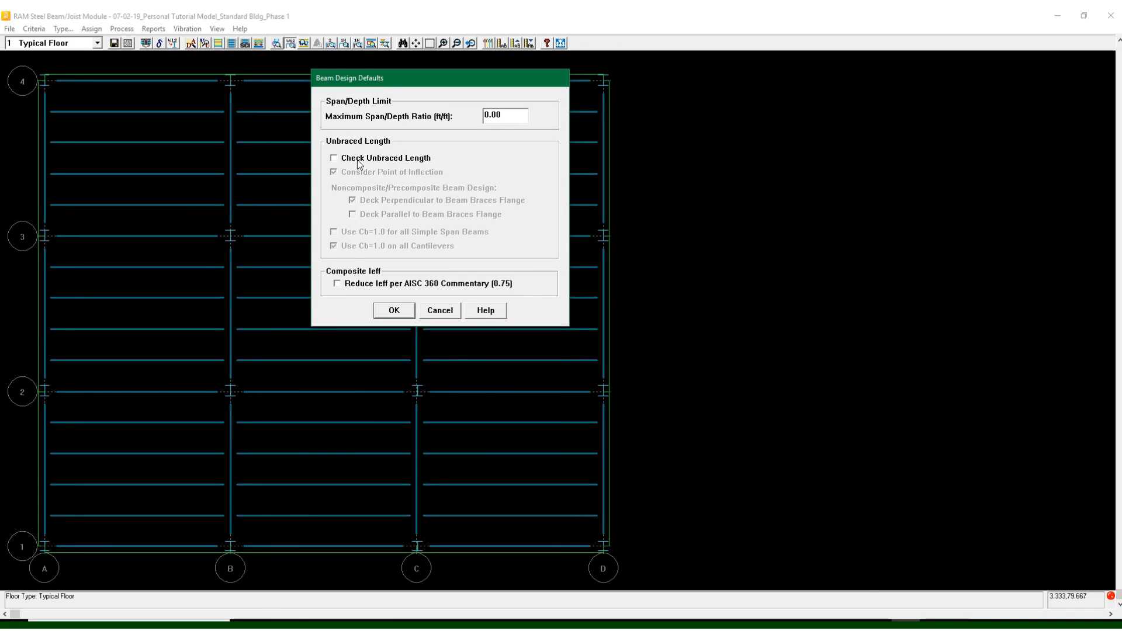
{"action": "left_click", "coordinate": [357, 163]}
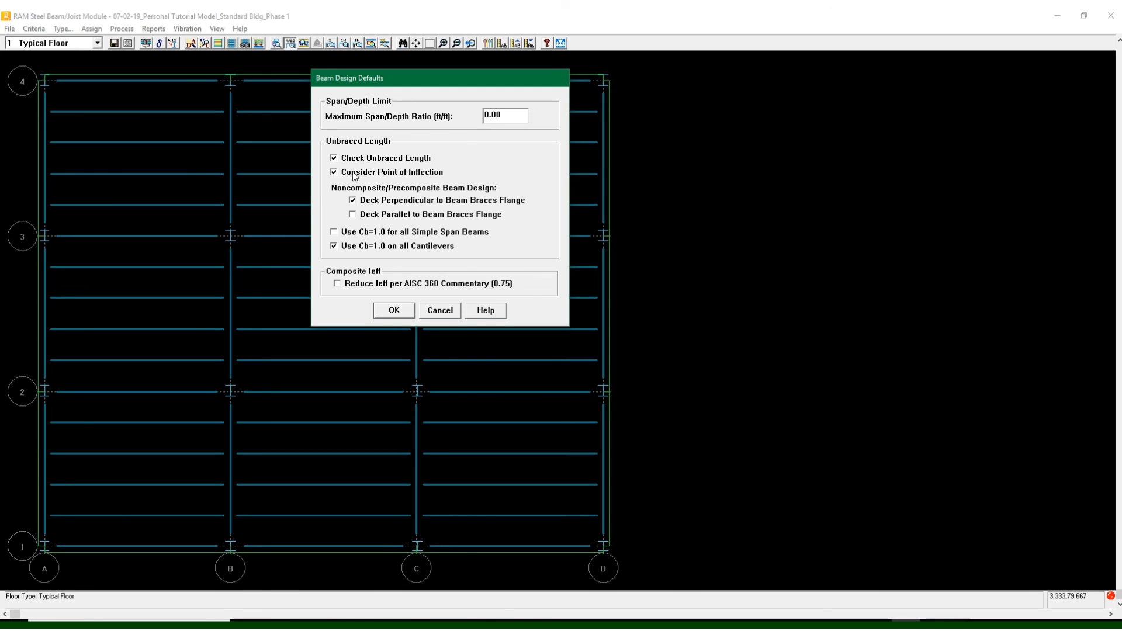
{"action": "left_click", "coordinate": [354, 175]}
{"action": "left_click", "coordinate": [408, 214]}
Turn off Consider Point of Inflection in the unbraced length settings and apply the beam design defaults
{"action": "left_click_drag", "start_coordinate": [383, 87], "coordinate": [485, 103]}
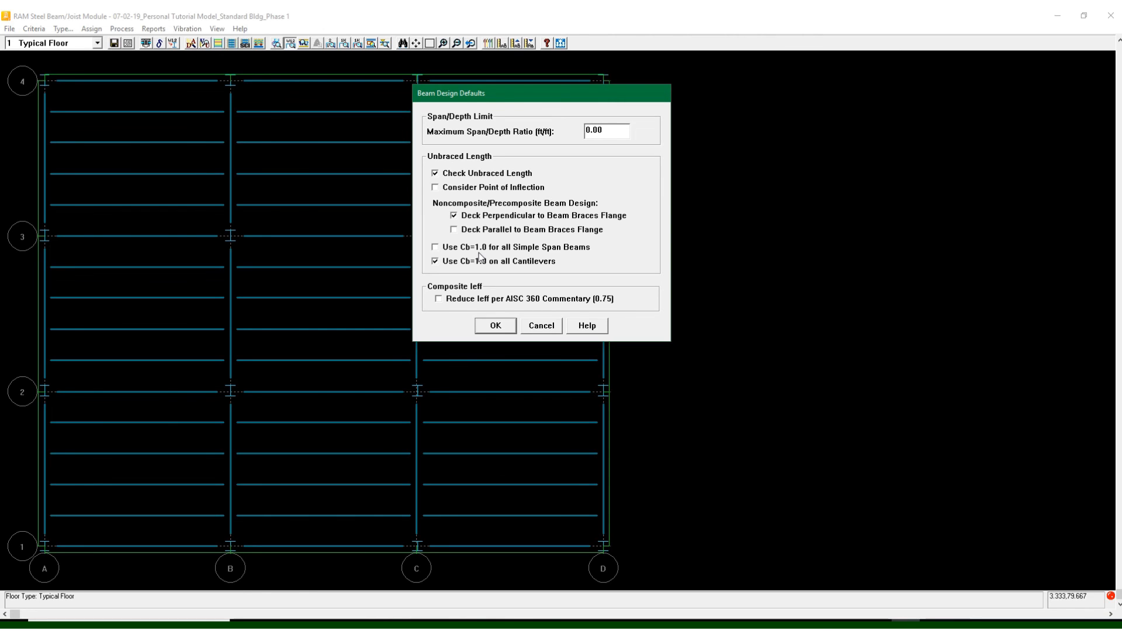
{"action": "left_click_drag", "start_coordinate": [486, 99], "coordinate": [699, 87]}
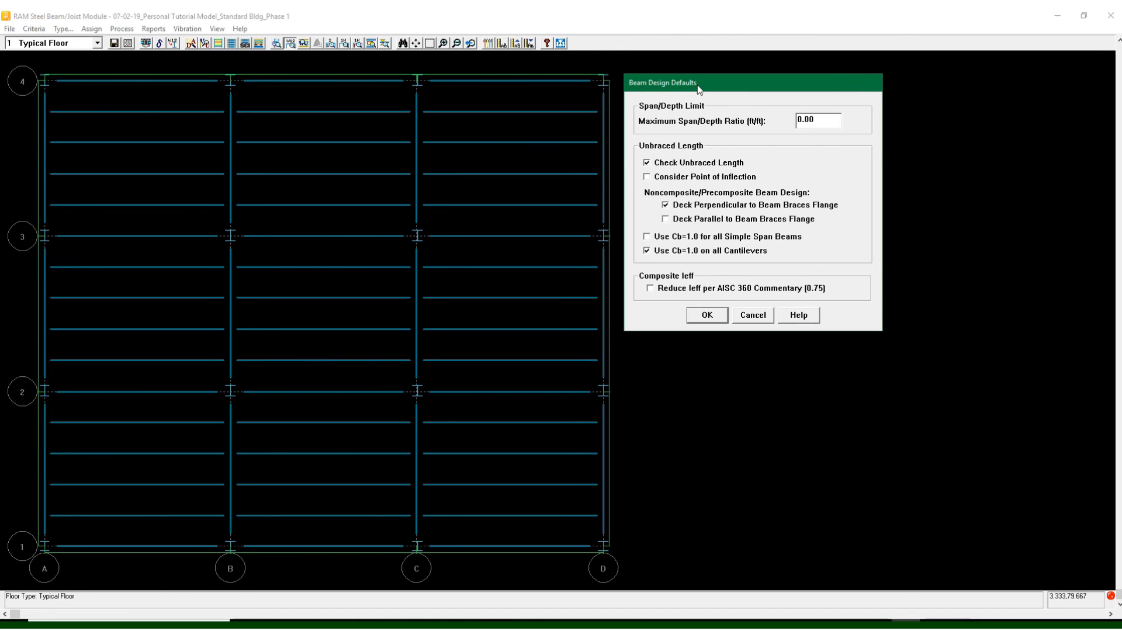
{"action": "left_click_drag", "start_coordinate": [699, 89], "coordinate": [749, 79]}
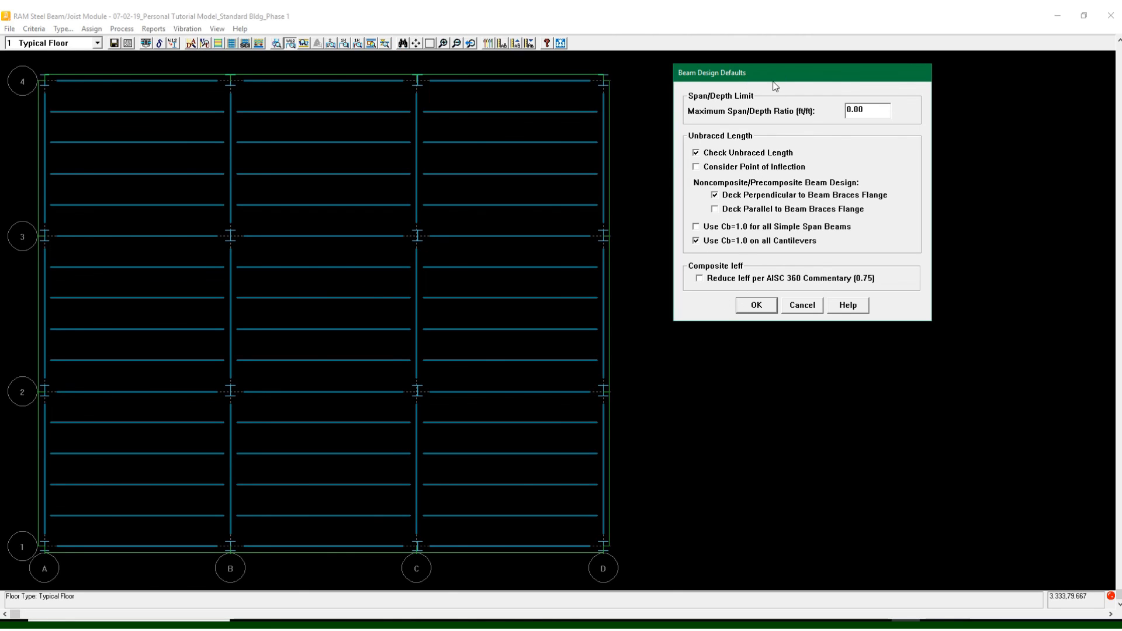
{"action": "left_click_drag", "start_coordinate": [773, 81], "coordinate": [753, 33]}
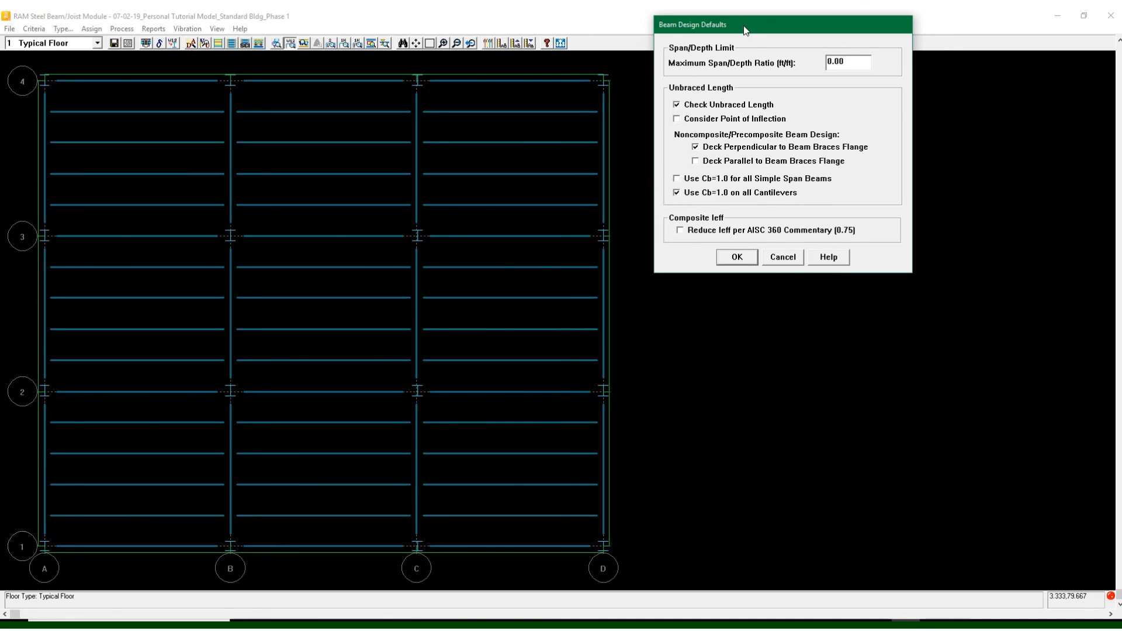
{"action": "left_click_drag", "start_coordinate": [744, 26], "coordinate": [790, 44]}
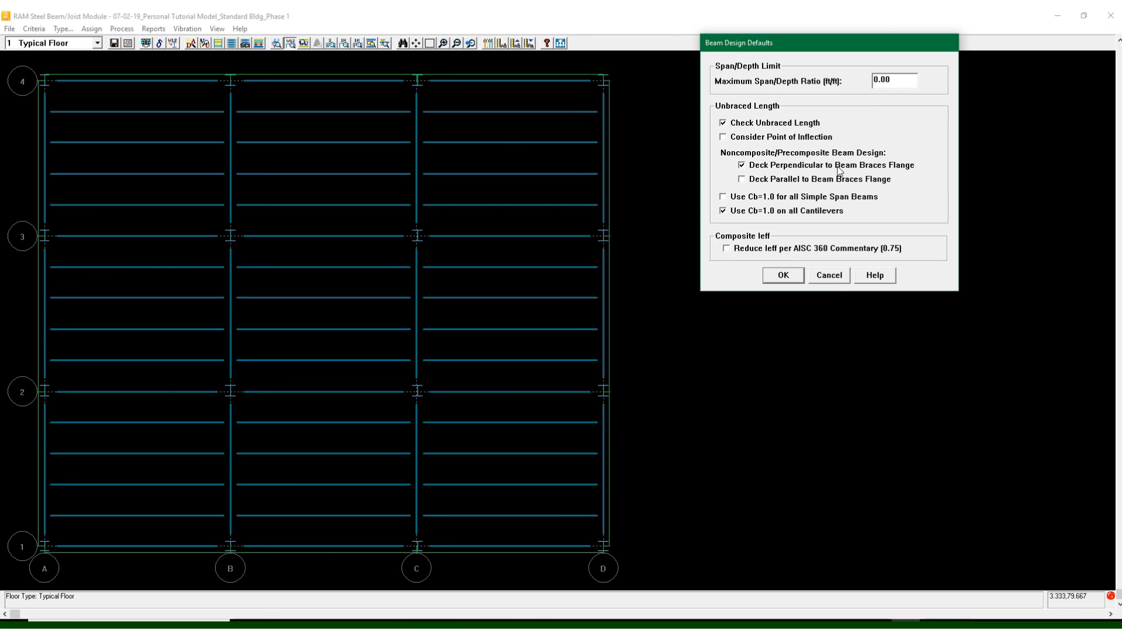
{"action": "left_click", "coordinate": [783, 276]}
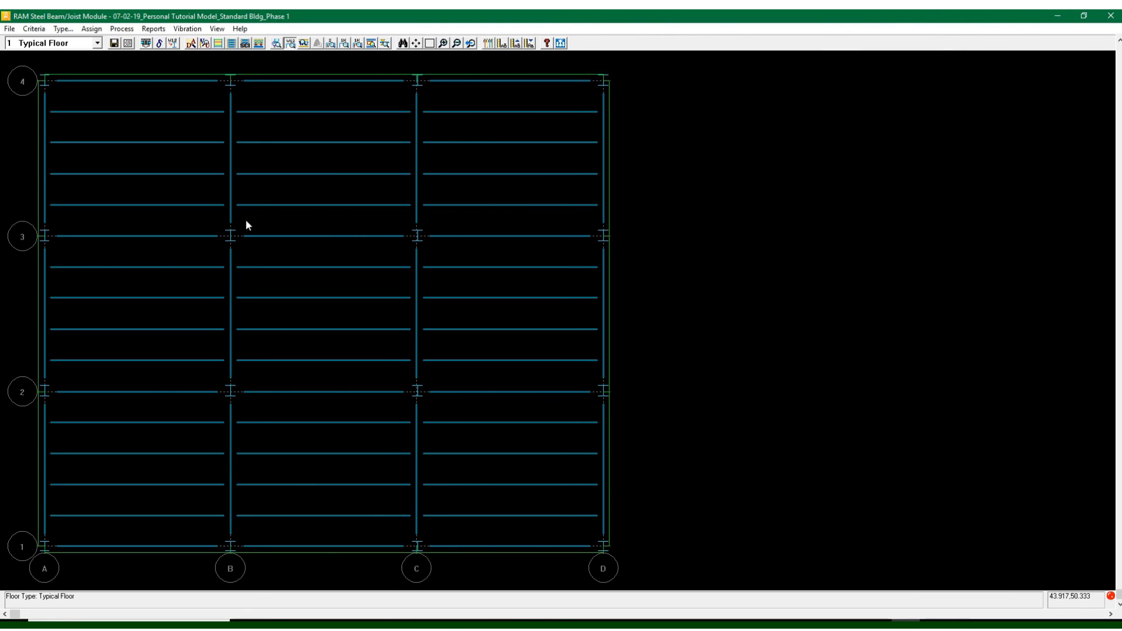
Open the deflection criteria and examine the noncomposite dead, live and net total load limits
{"action": "left_click", "coordinate": [34, 29]}
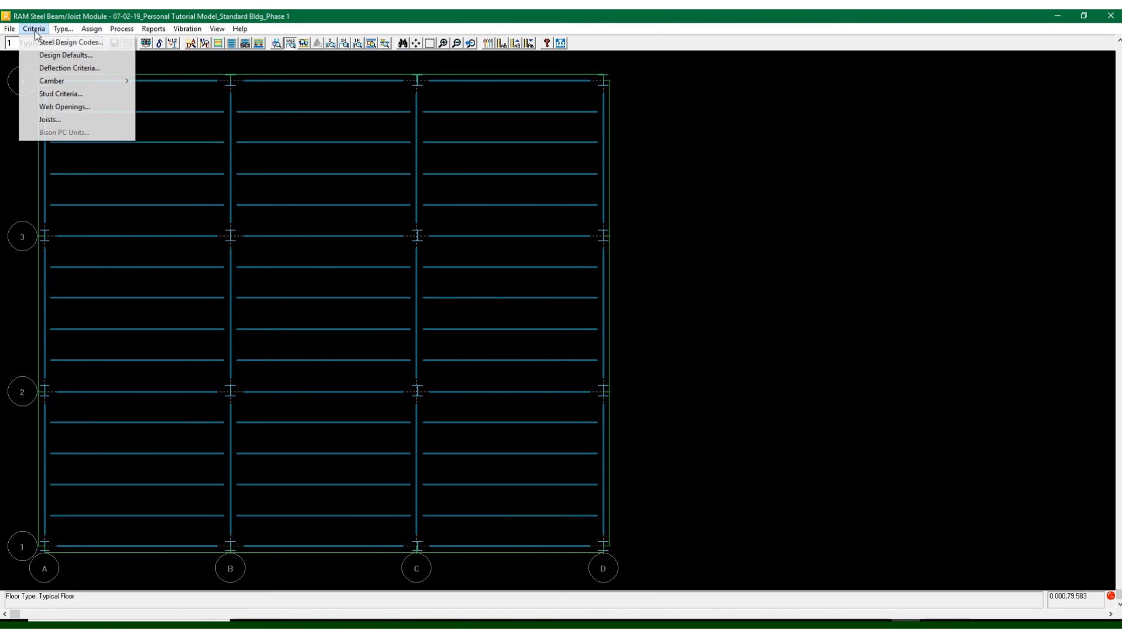
{"action": "left_click", "coordinate": [64, 68]}
{"action": "left_click_drag", "start_coordinate": [518, 221], "coordinate": [527, 190]}
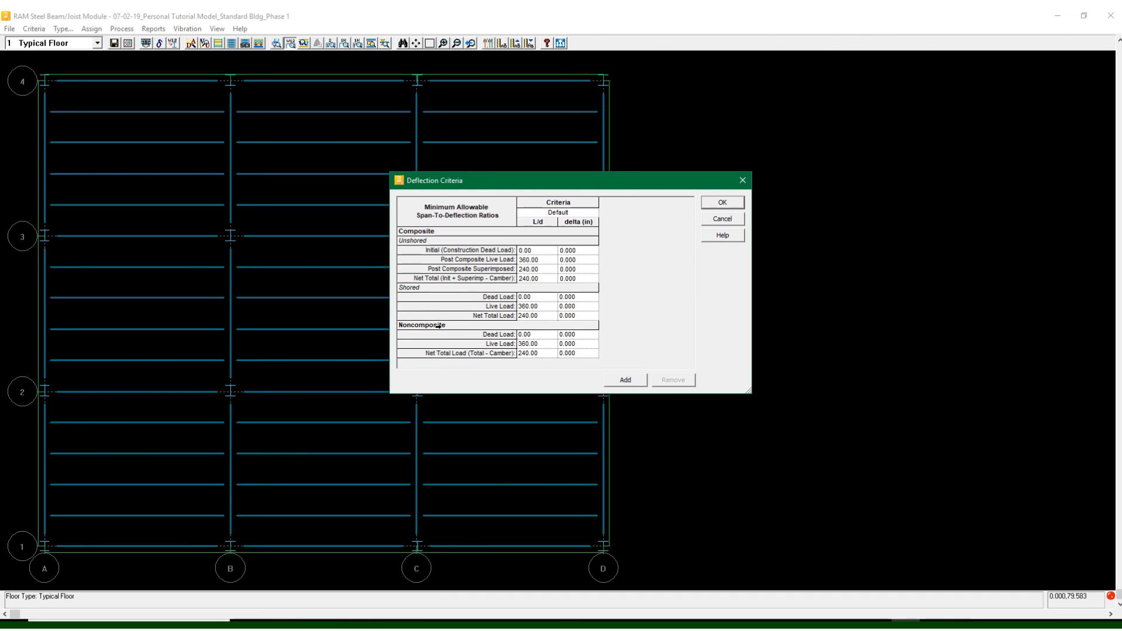
{"action": "left_click", "coordinate": [504, 334]}
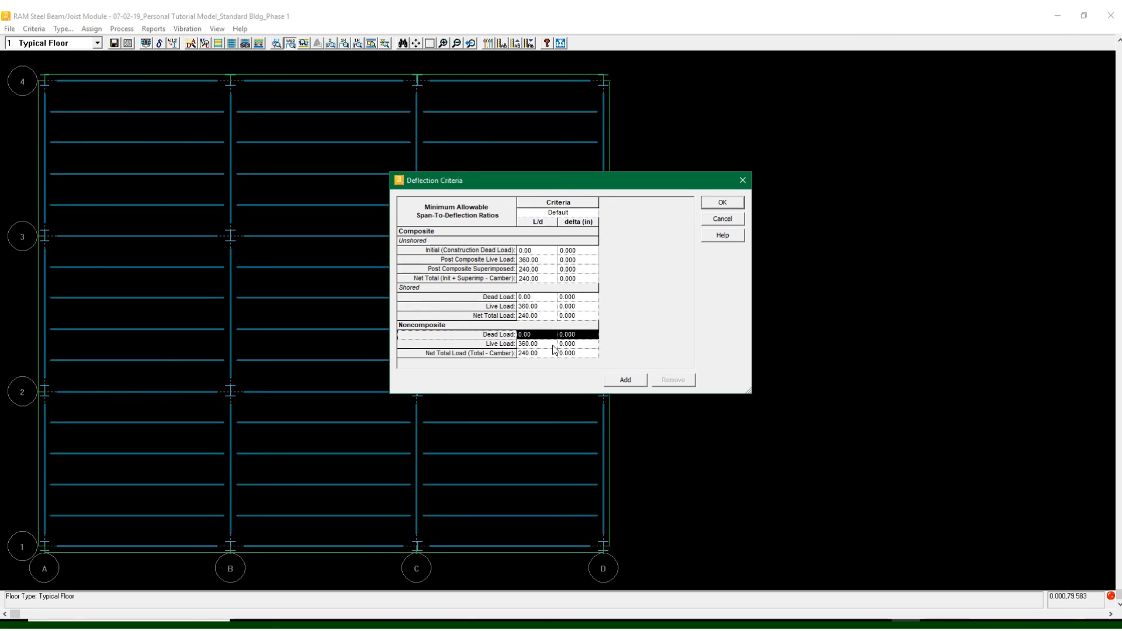
{"action": "left_click", "coordinate": [548, 345]}
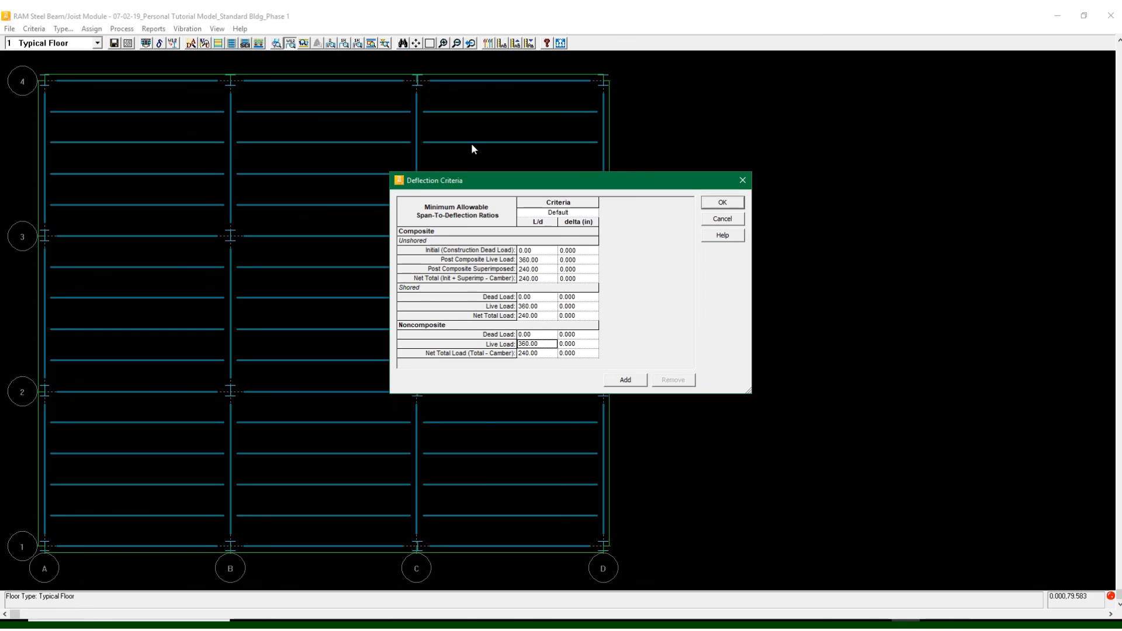
{"action": "left_click_drag", "start_coordinate": [473, 185], "coordinate": [510, 128]}
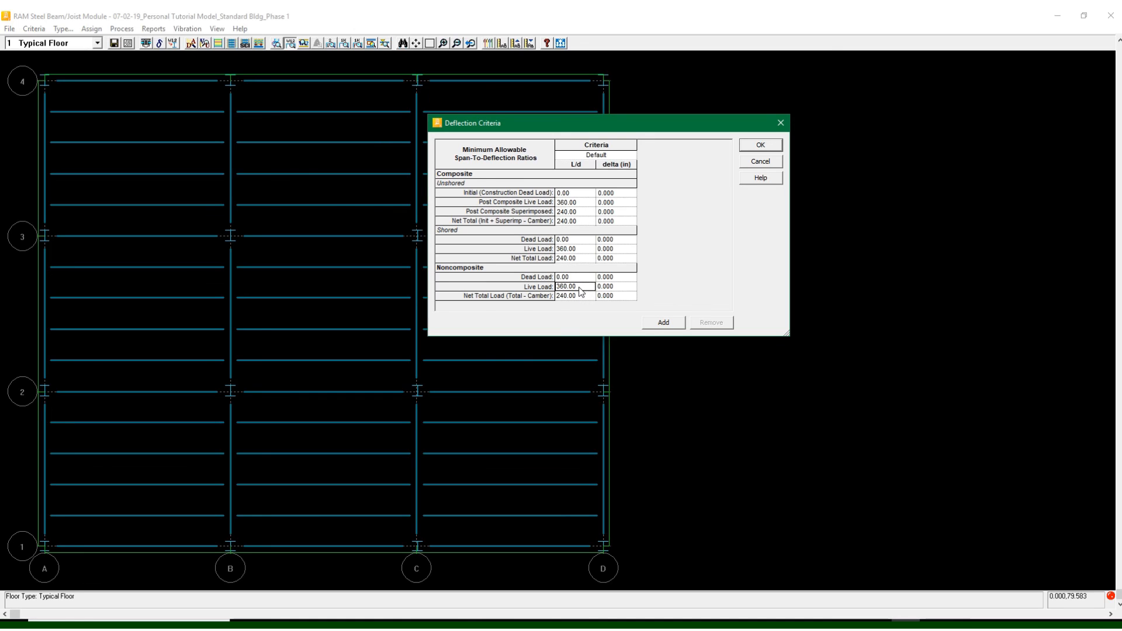
{"action": "left_click", "coordinate": [585, 297]}
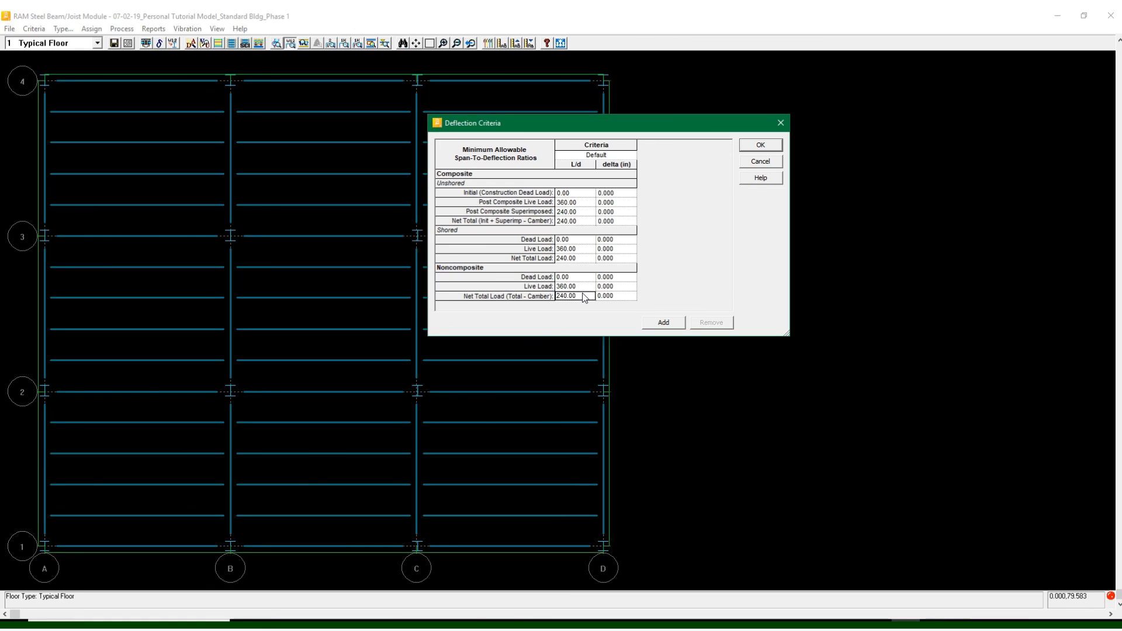
{"action": "left_click", "coordinate": [494, 299]}
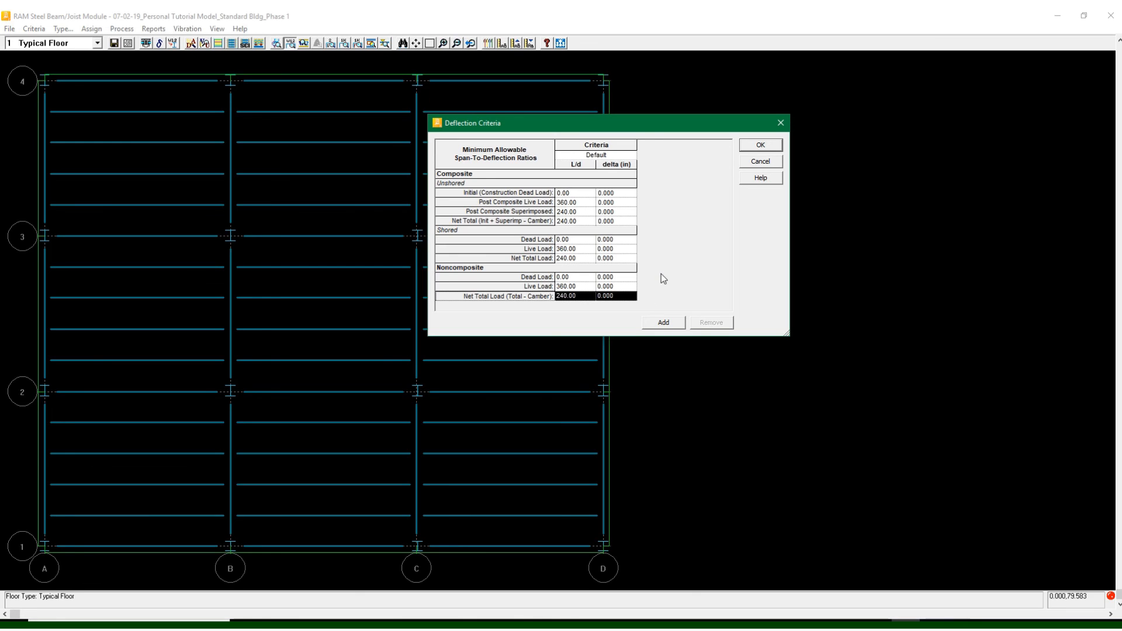
Compare the noncomposite live load and net total load span-to-deflection ratios, then accept the deflection criteria without edits
{"action": "left_click_drag", "start_coordinate": [564, 126], "coordinate": [755, 124]}
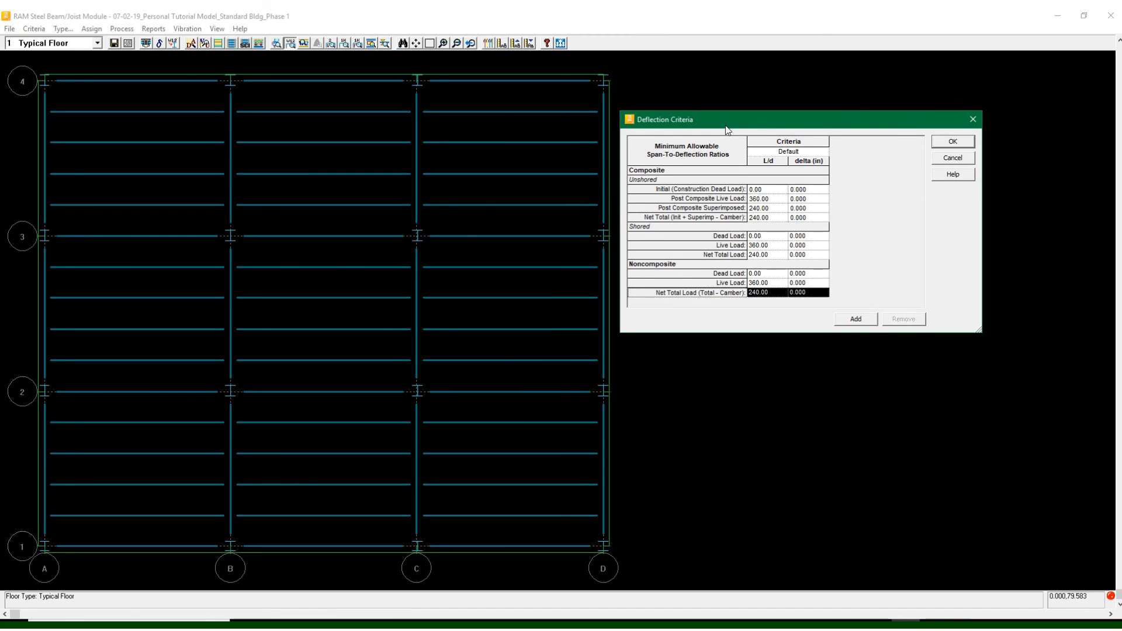
{"action": "left_click_drag", "start_coordinate": [725, 125], "coordinate": [741, 114]}
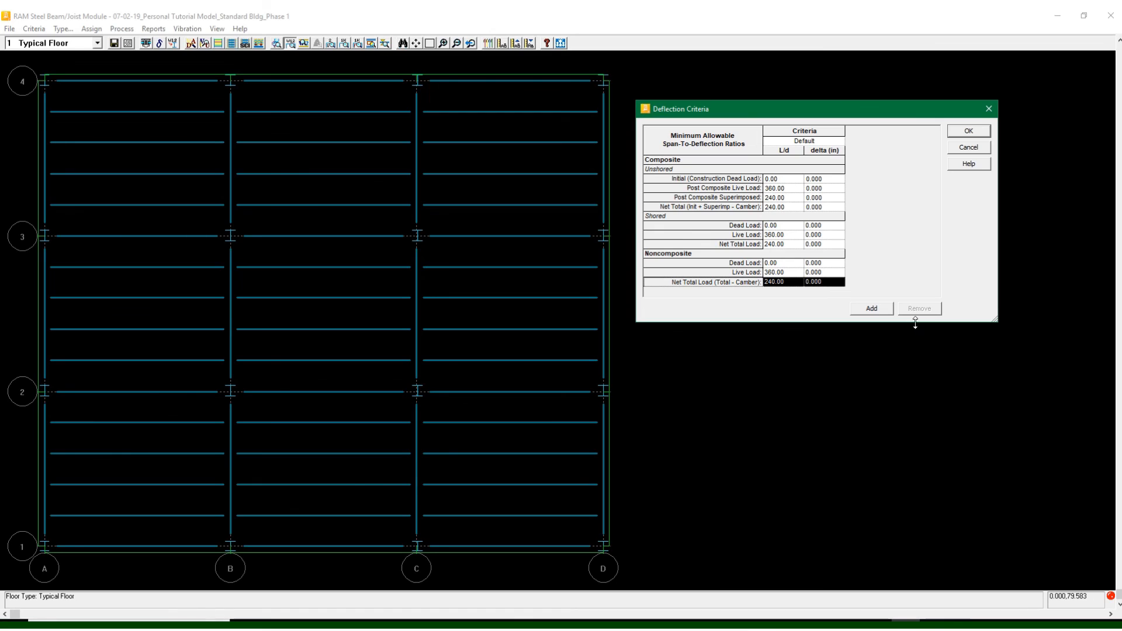
{"action": "left_click_drag", "start_coordinate": [917, 322], "coordinate": [919, 336]}
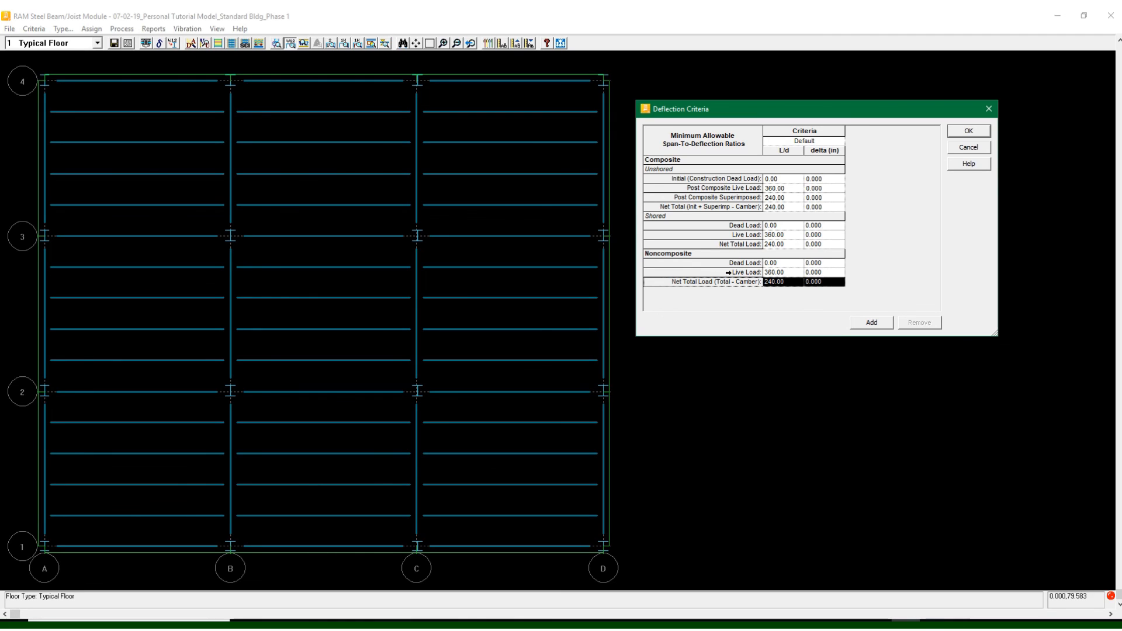
{"action": "left_click", "coordinate": [780, 283]}
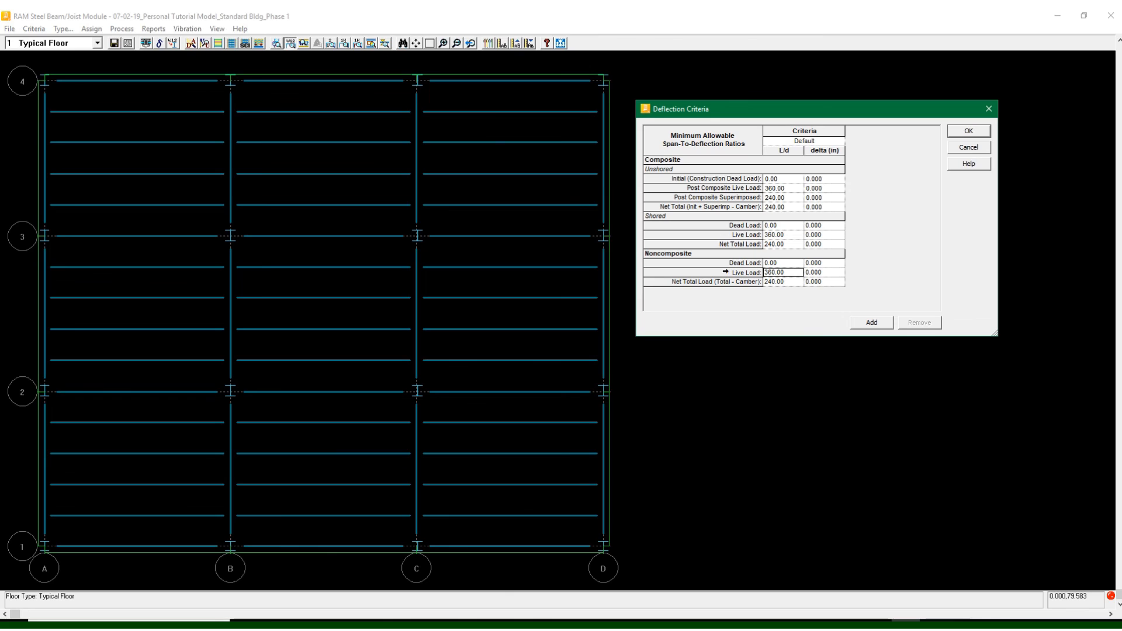
{"action": "left_click", "coordinate": [704, 277]}
{"action": "left_click", "coordinate": [696, 273]}
{"action": "left_click", "coordinate": [696, 282]}
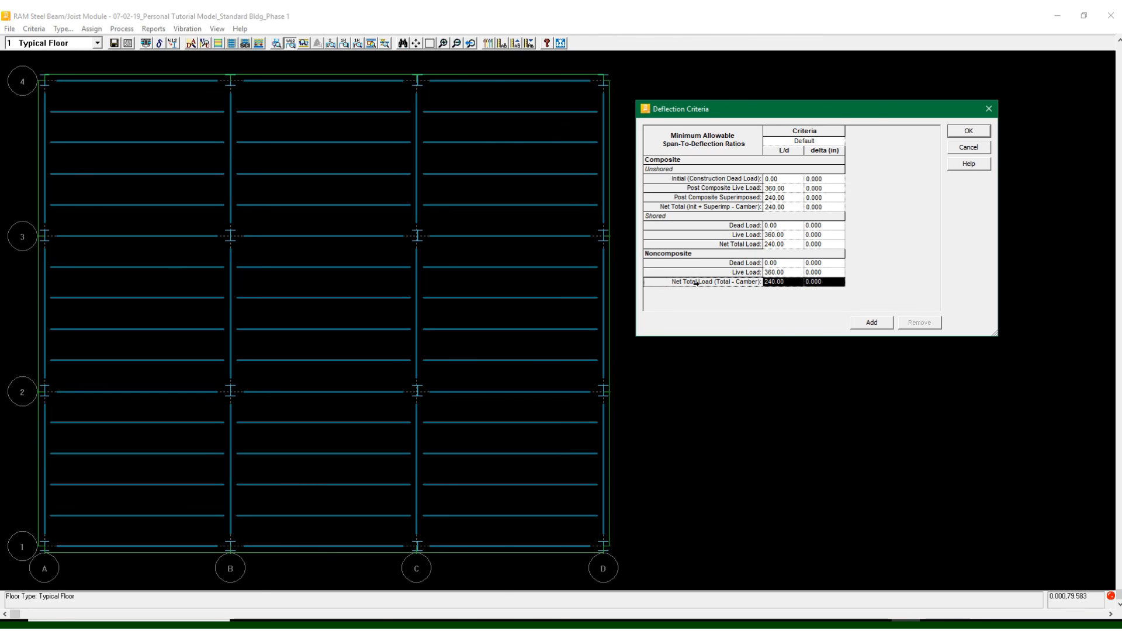
{"action": "left_click", "coordinate": [695, 276]}
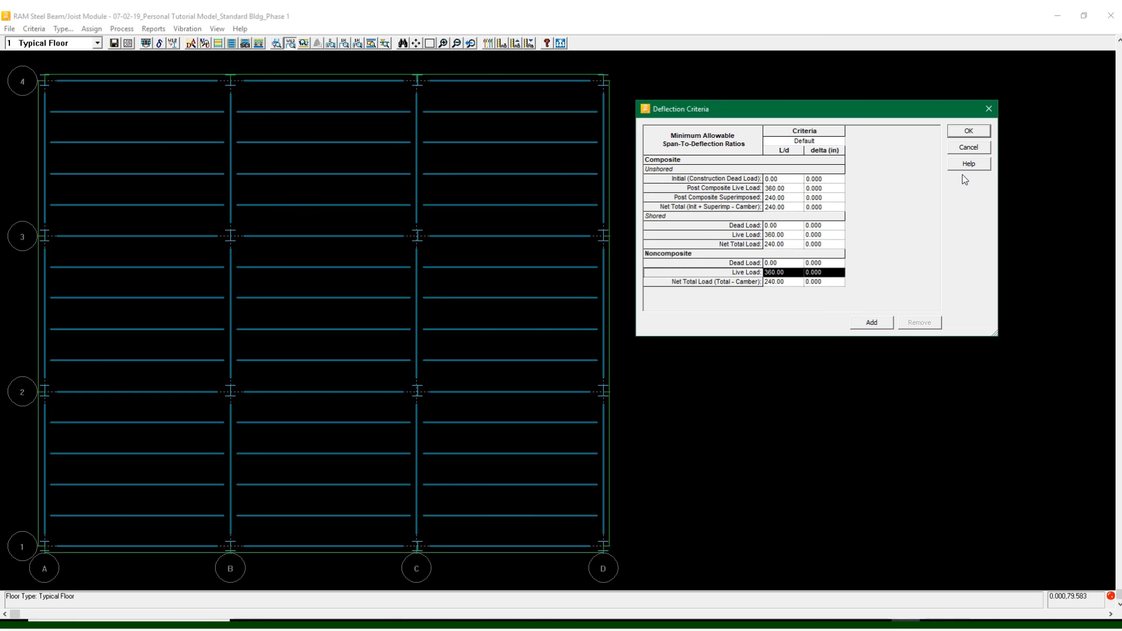
{"action": "left_click", "coordinate": [969, 134]}
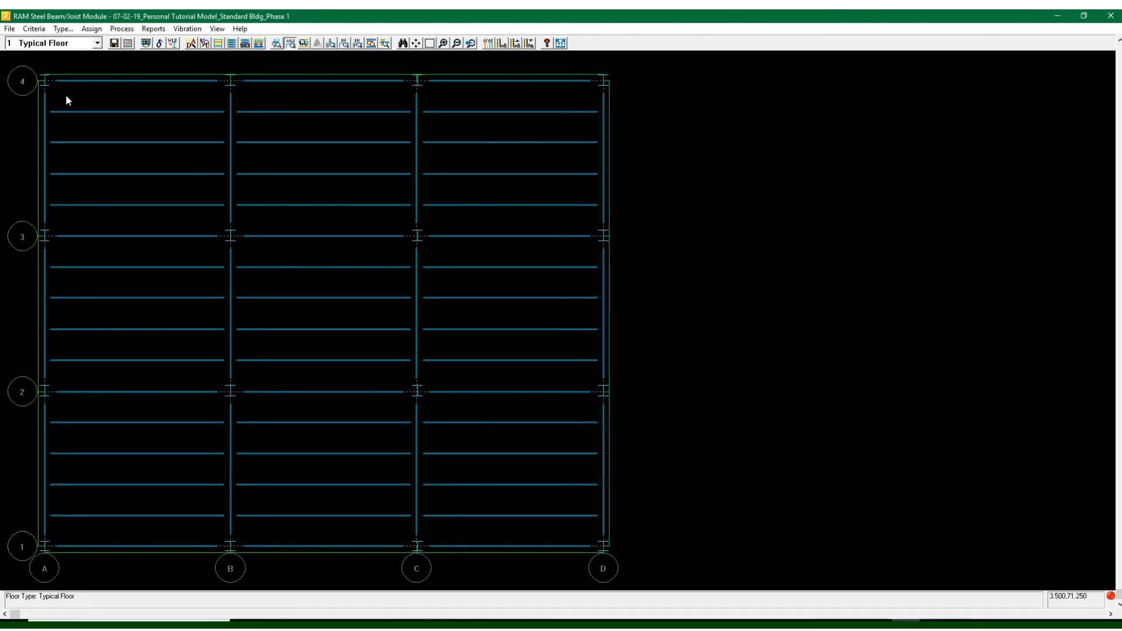
Set the camber criteria for noncomposite beams to Do not Camber and apply them
{"action": "left_click", "coordinate": [34, 29]}
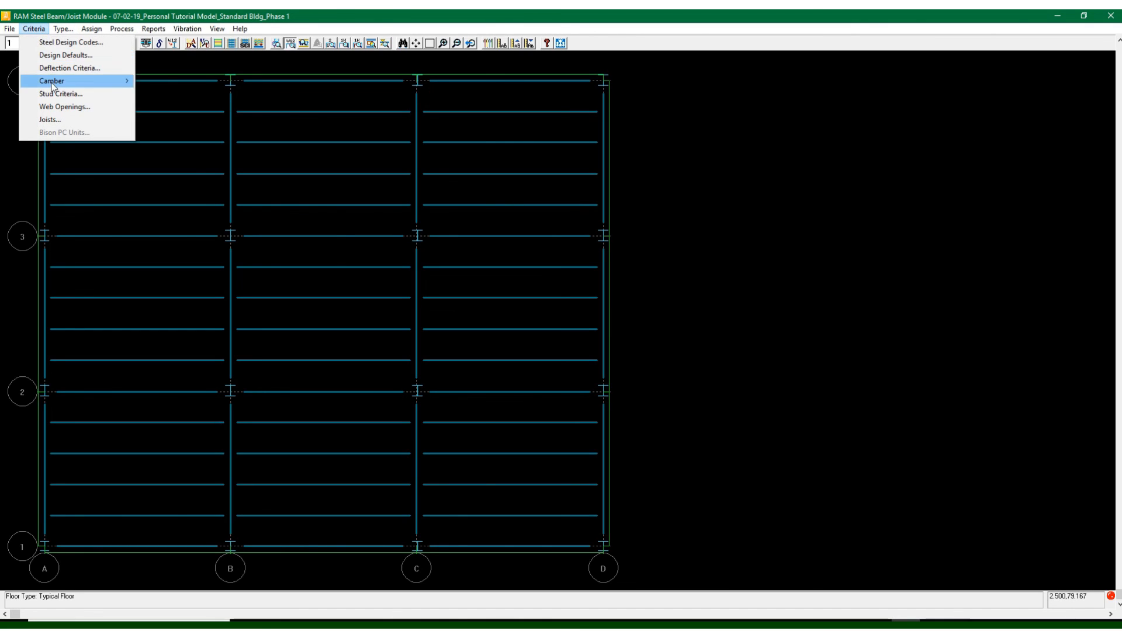
{"action": "mouse_move", "coordinate": [52, 83]}
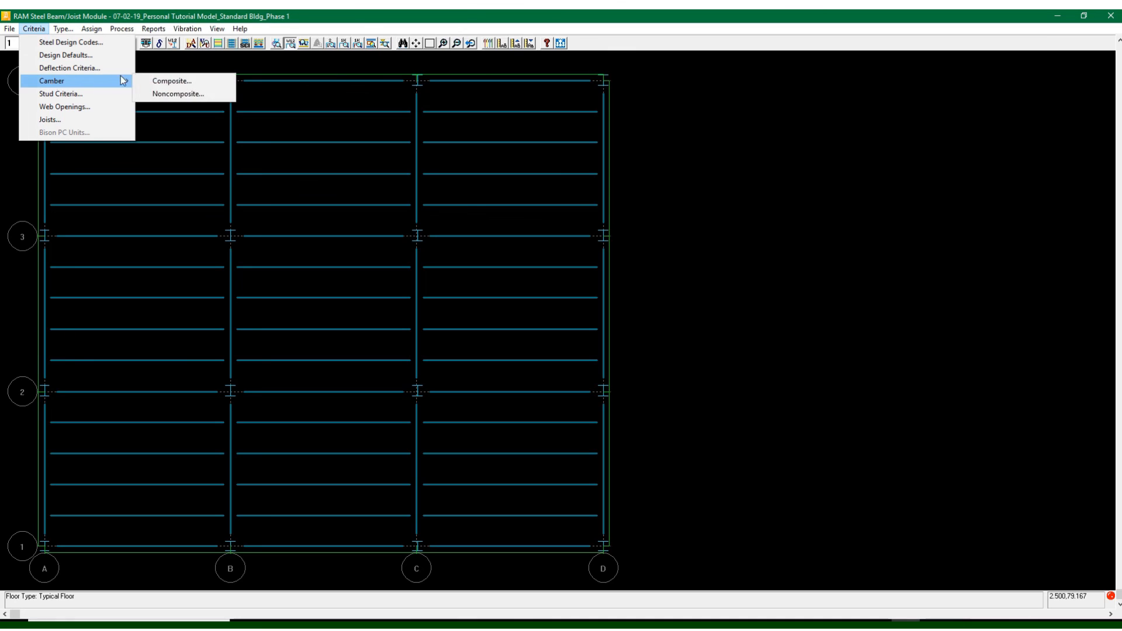
{"action": "left_click", "coordinate": [162, 94]}
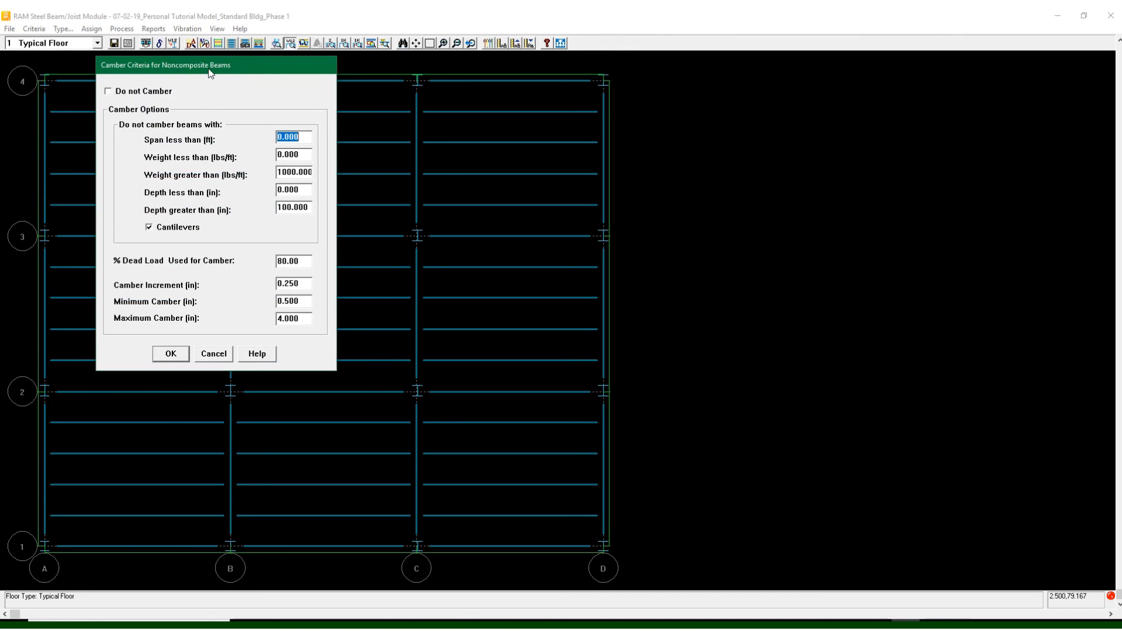
{"action": "left_click_drag", "start_coordinate": [206, 69], "coordinate": [752, 41]}
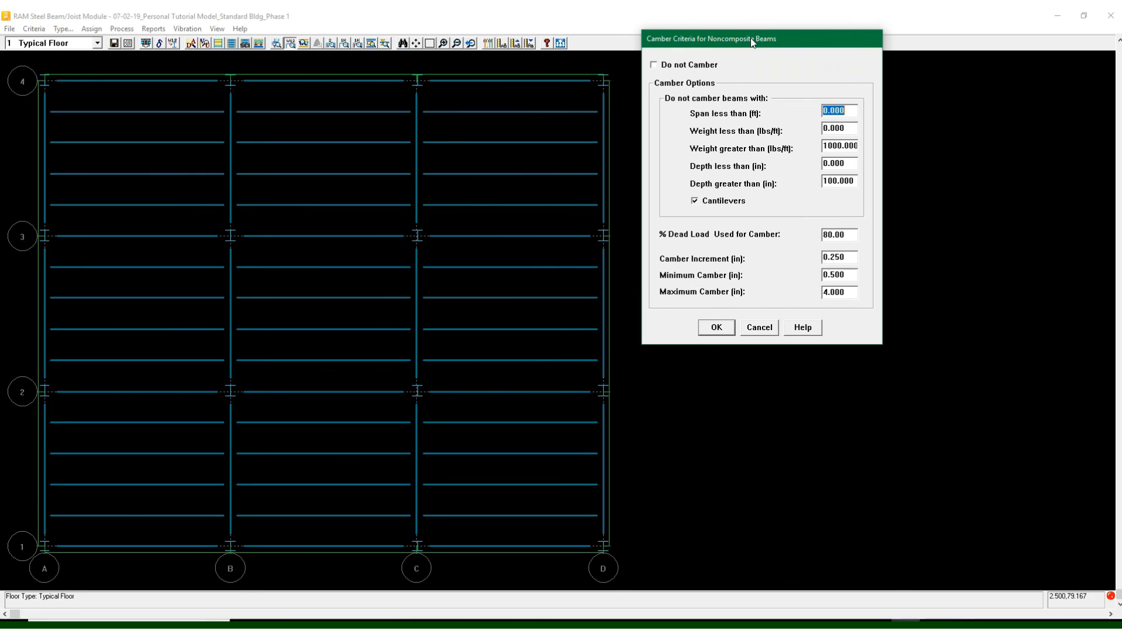
{"action": "left_click", "coordinate": [691, 66]}
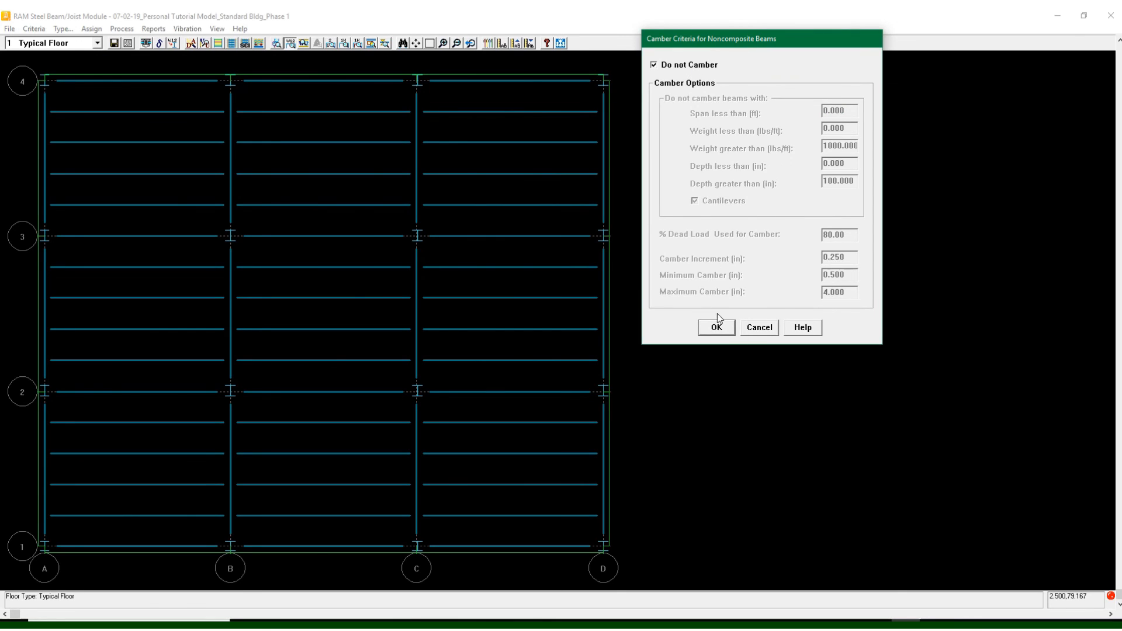
{"action": "left_click", "coordinate": [720, 331]}
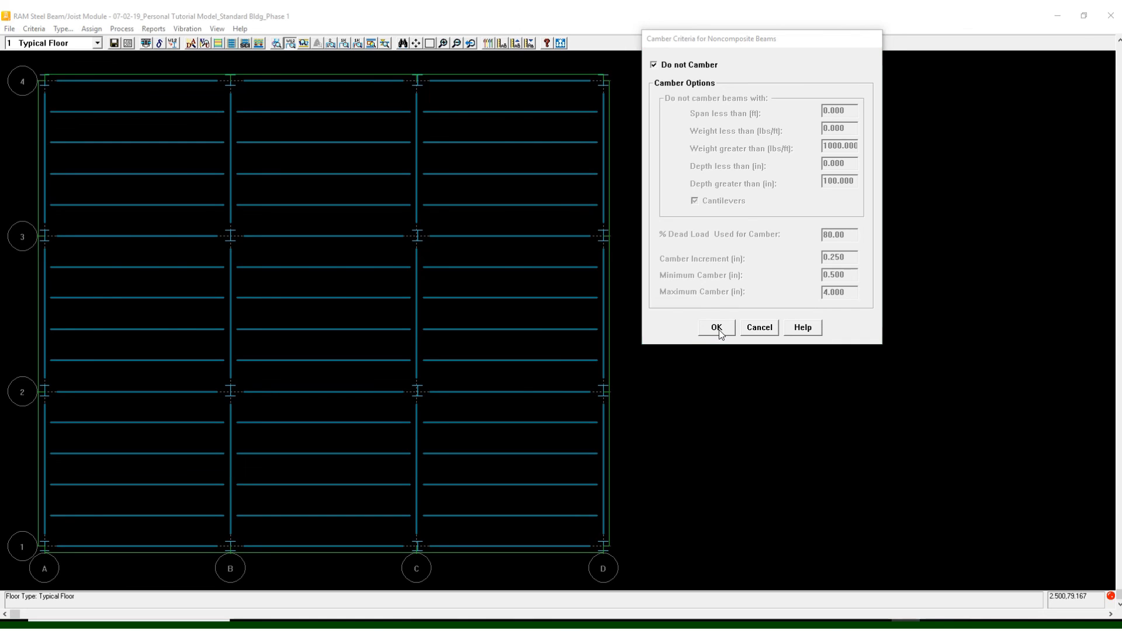
{"action": "left_click", "coordinate": [617, 371]}
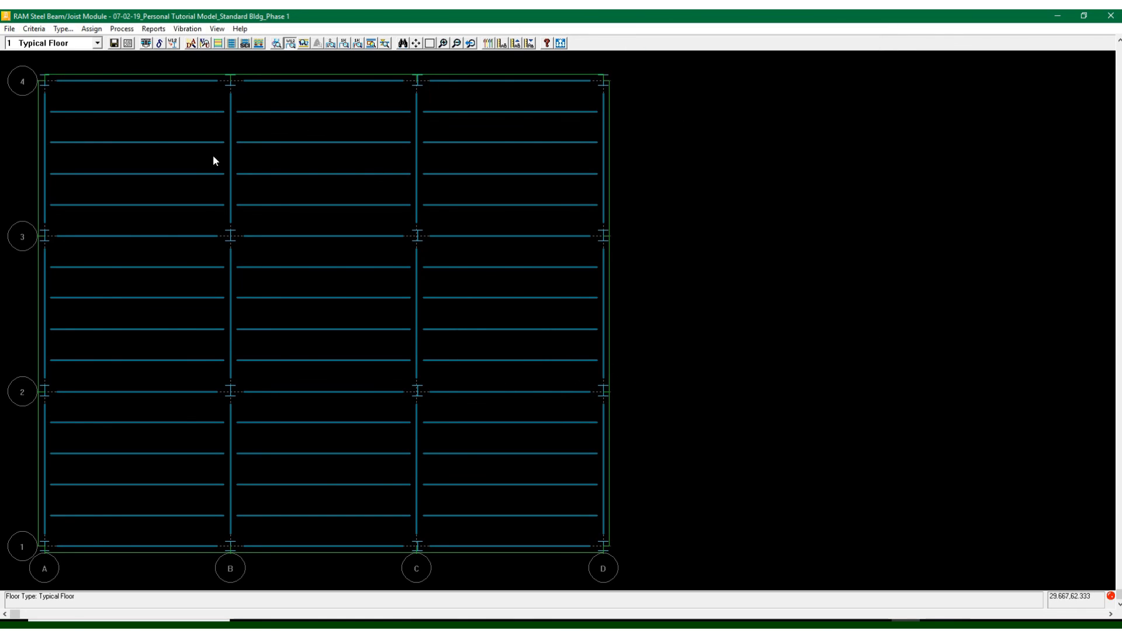
Examine the stud criteria for composite beams and close them without applying changes
{"action": "left_click", "coordinate": [45, 29]}
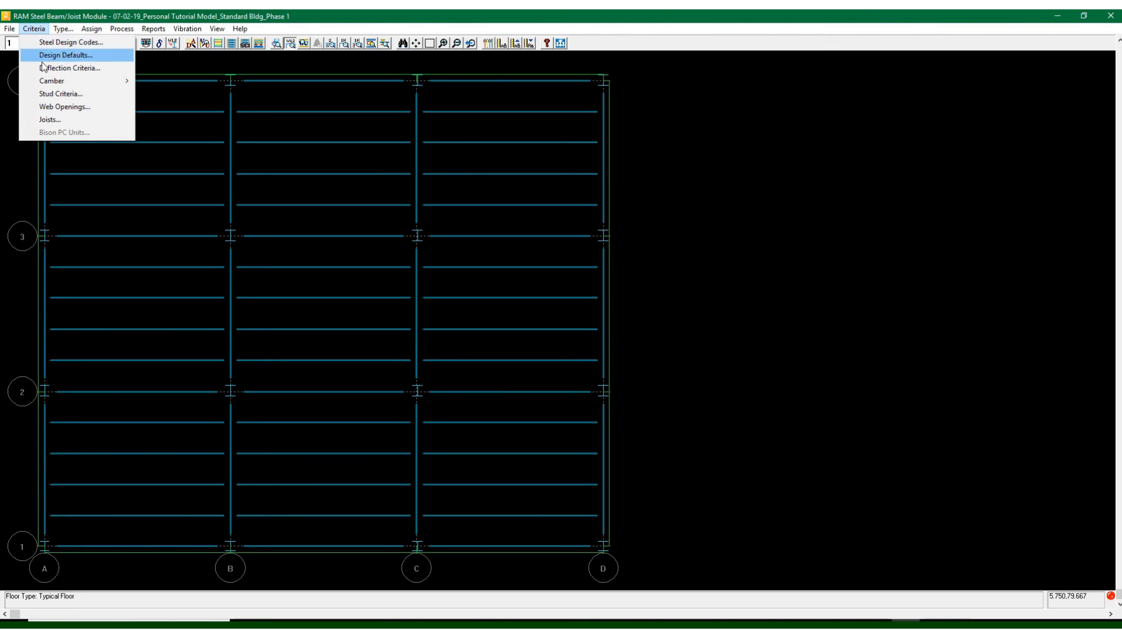
{"action": "left_click", "coordinate": [56, 95]}
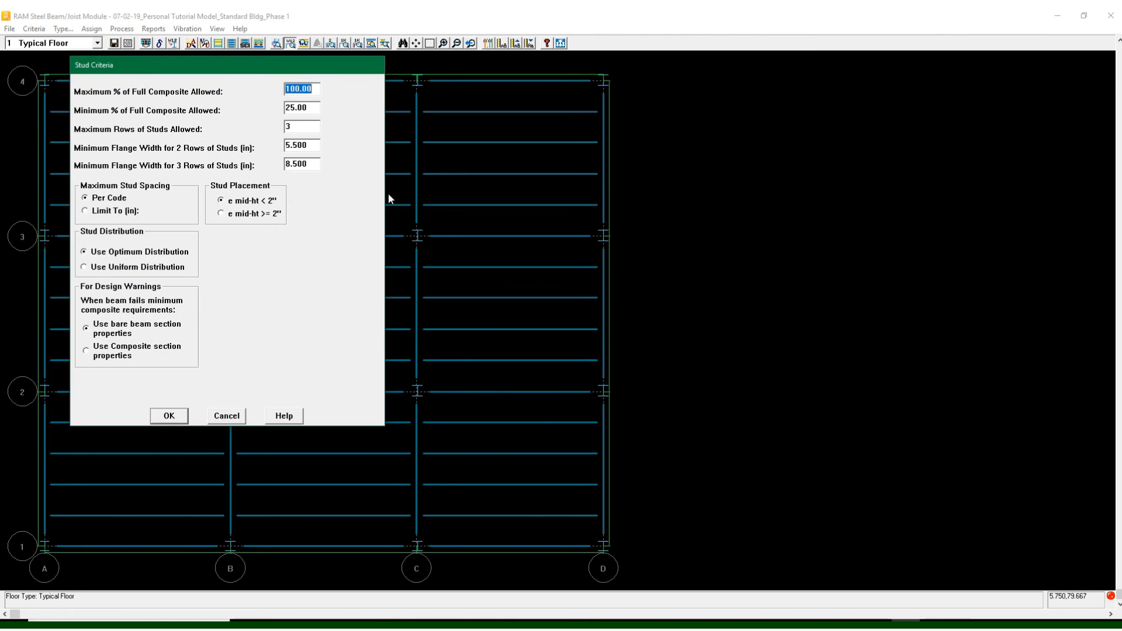
{"action": "left_click_drag", "start_coordinate": [193, 74], "coordinate": [679, 73]}
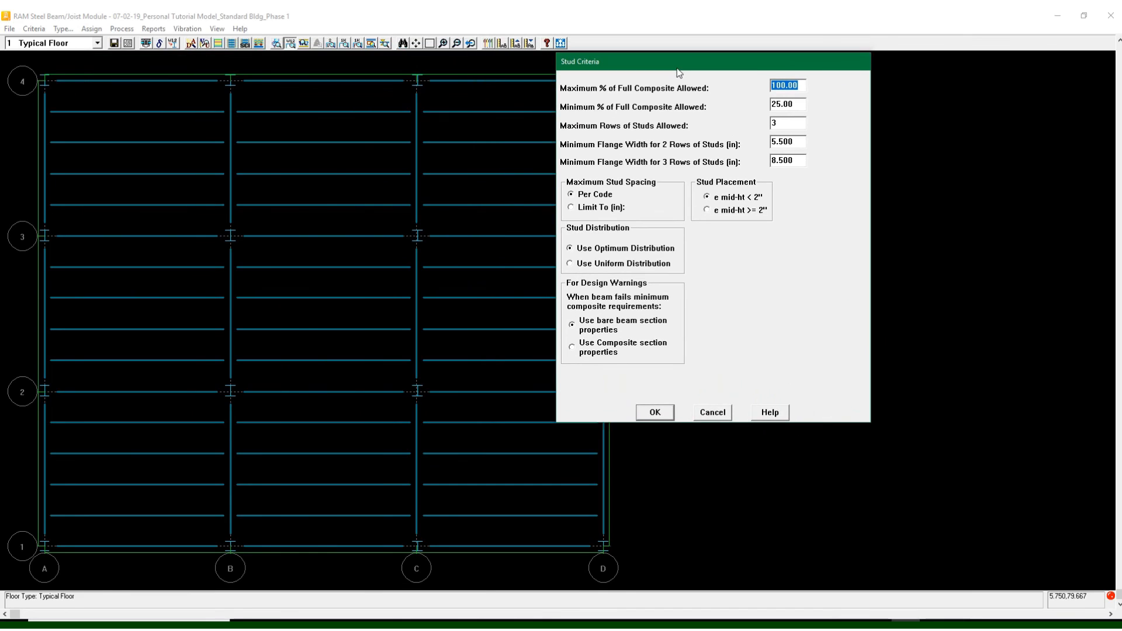
{"action": "left_click", "coordinate": [713, 413]}
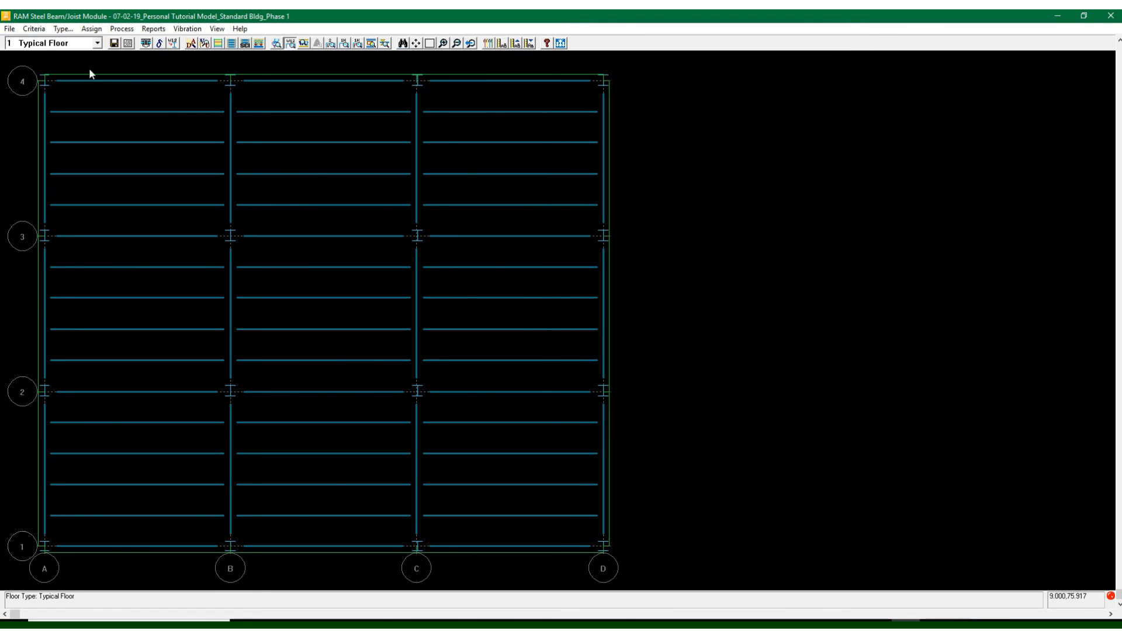
Examine the default joist criteria and close them without applying changes
{"action": "left_click", "coordinate": [34, 29]}
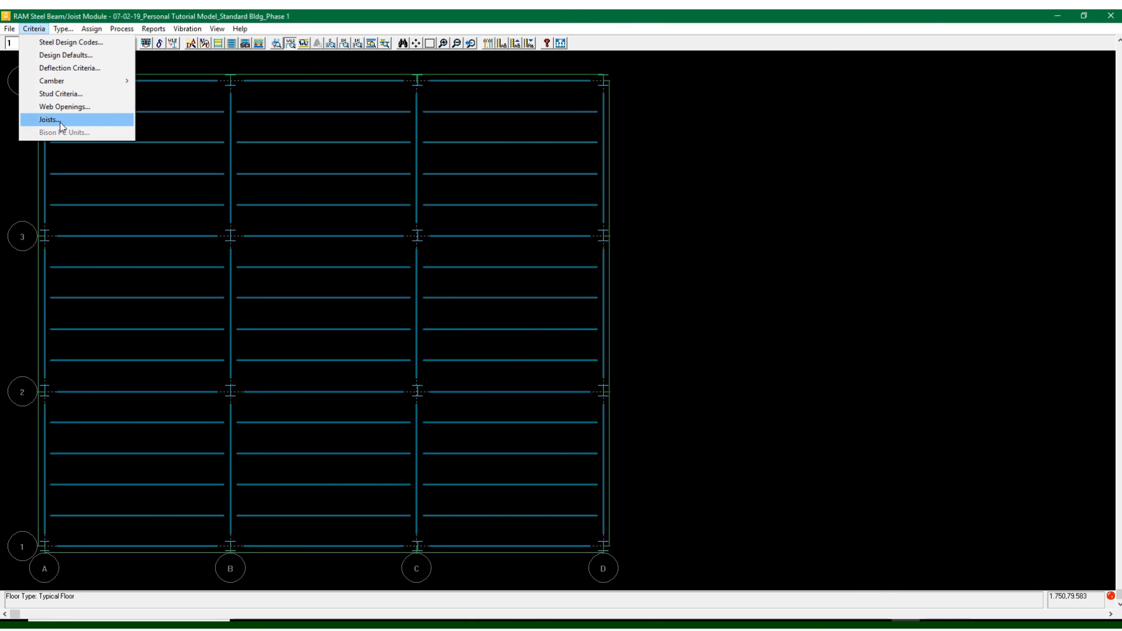
{"action": "left_click", "coordinate": [61, 121]}
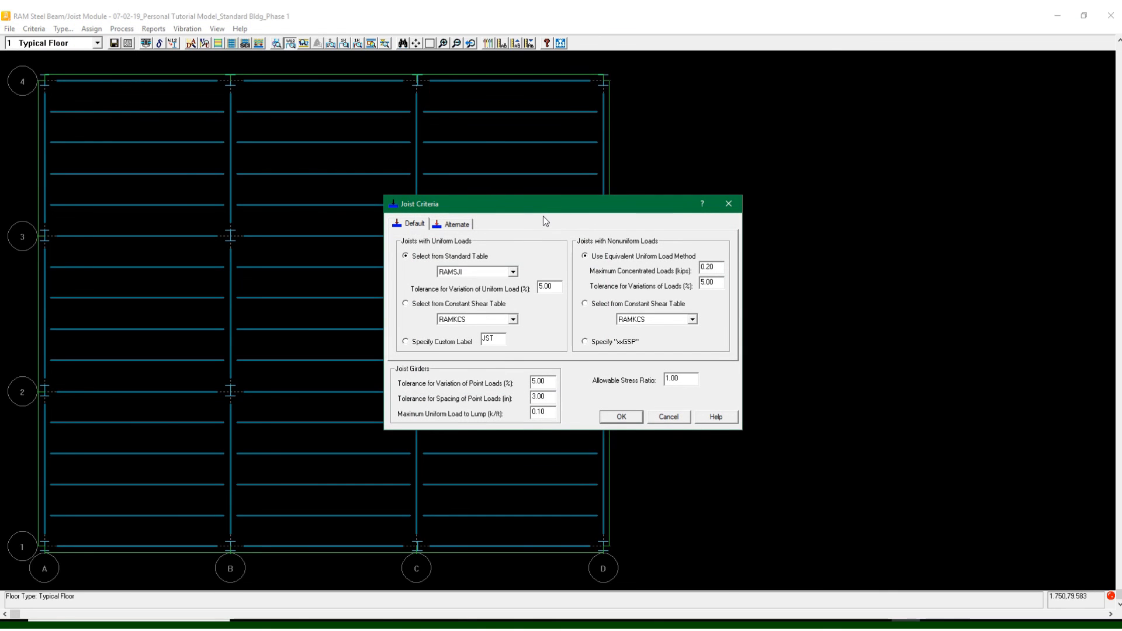
{"action": "left_click_drag", "start_coordinate": [468, 210], "coordinate": [489, 150]}
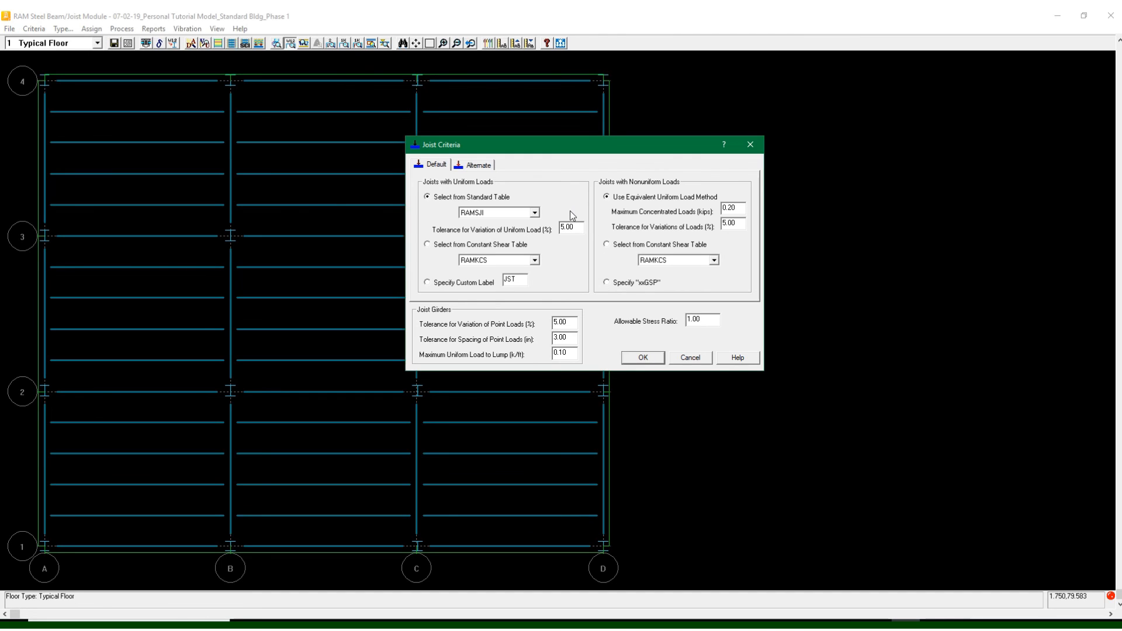
{"action": "left_click", "coordinate": [686, 361]}
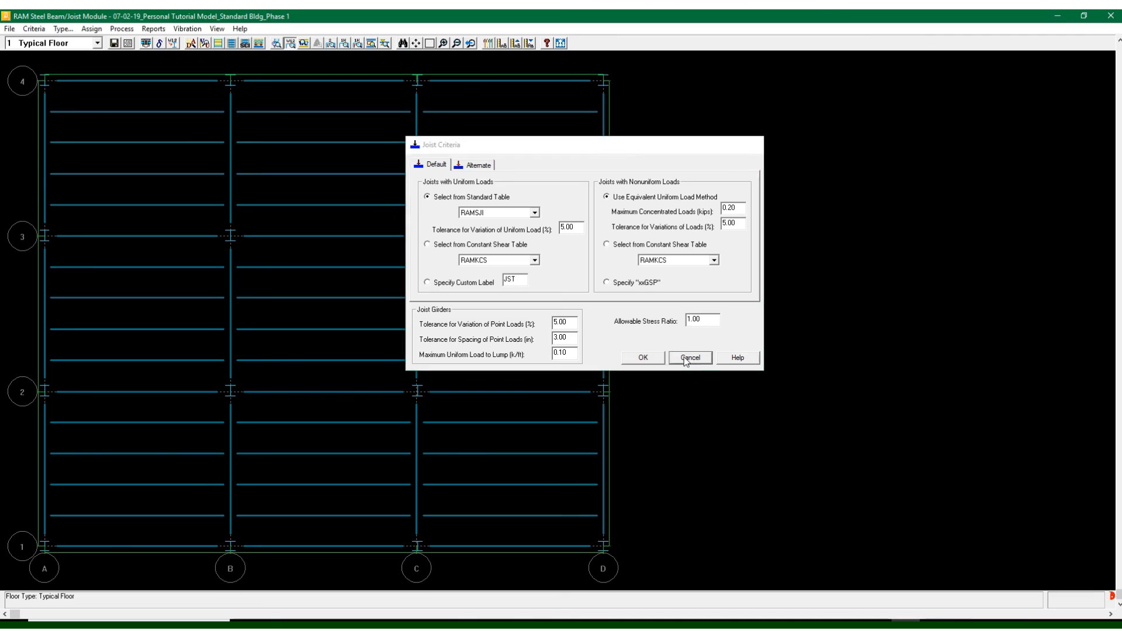
Check the available floor types without changing the selection, and look over the beam assignment and vibration commands
{"action": "left_click", "coordinate": [65, 31]}
{"action": "left_click", "coordinate": [279, 135]}
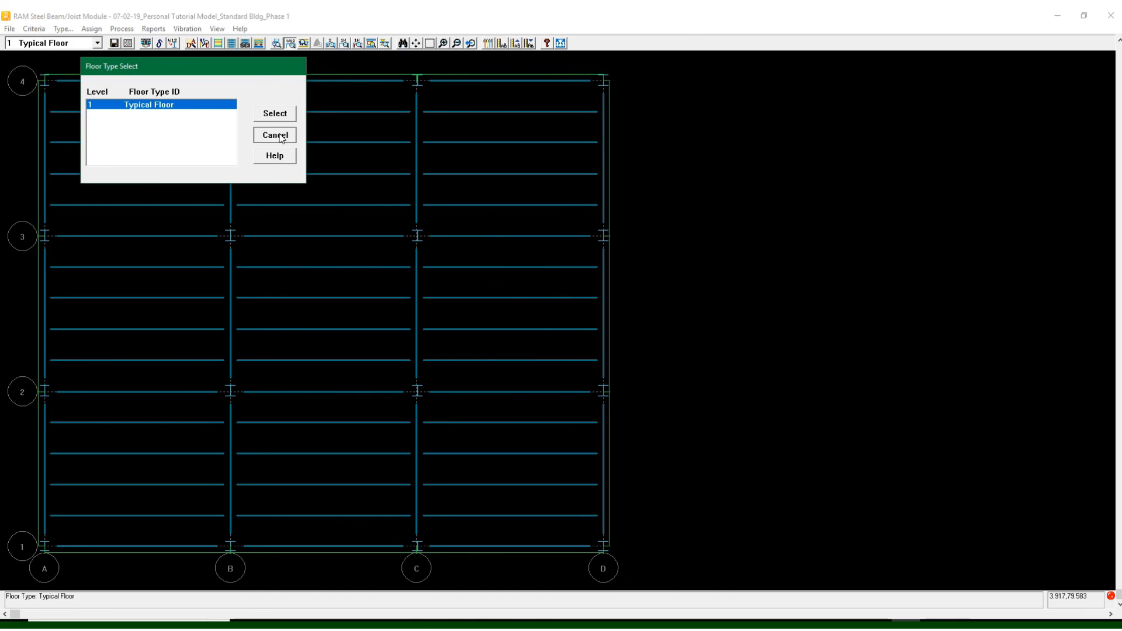
{"action": "left_click", "coordinate": [93, 30]}
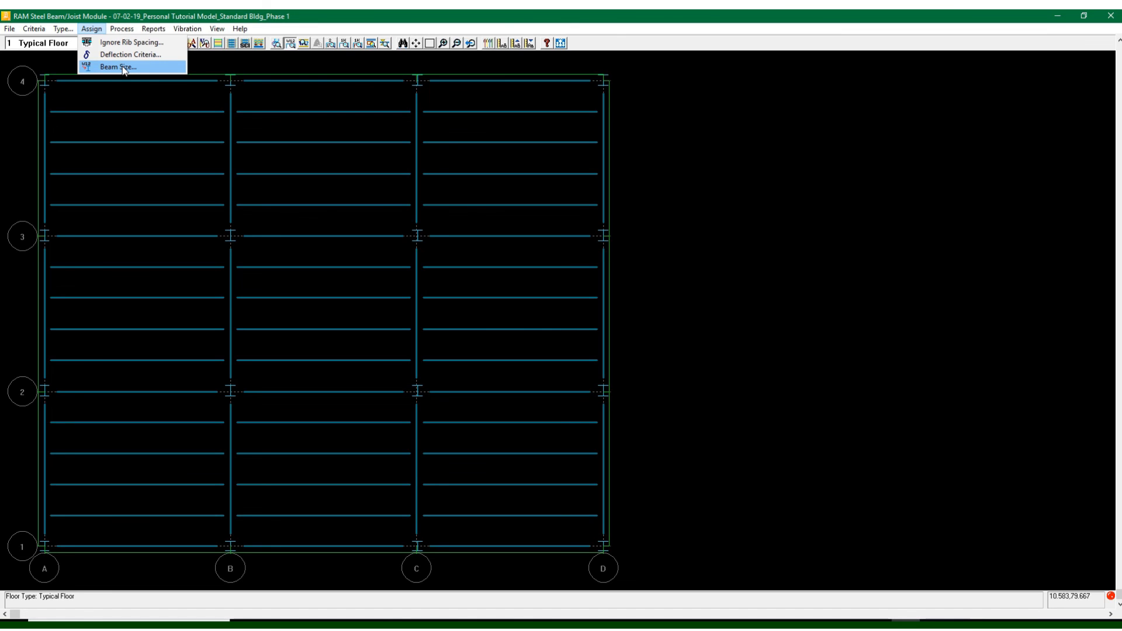
{"action": "mouse_move", "coordinate": [130, 30]}
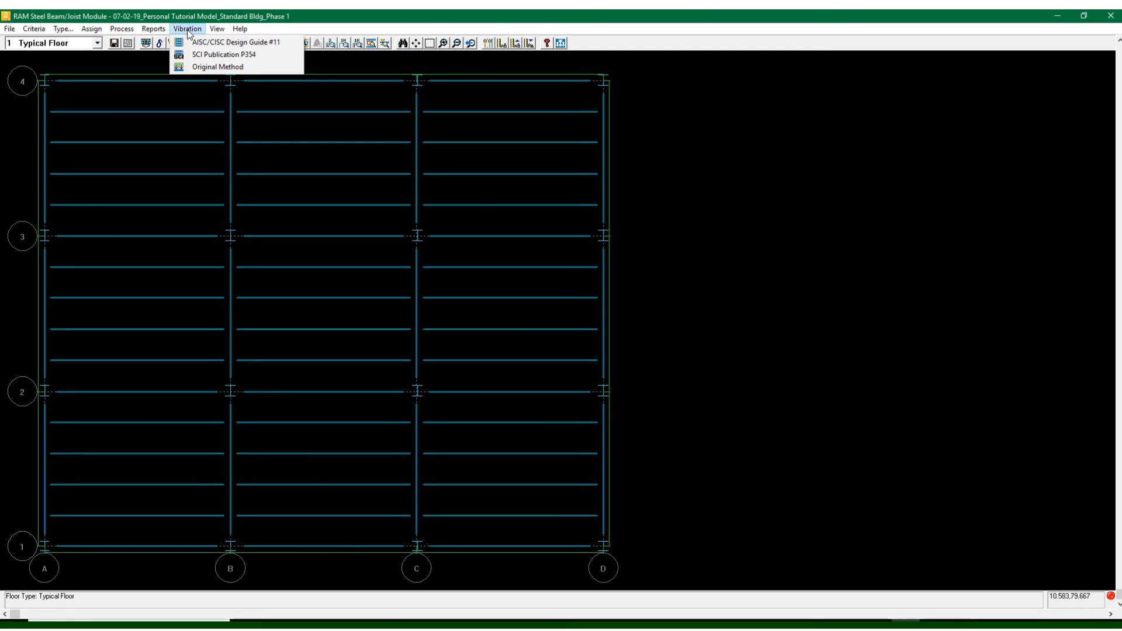
Preview the beam show options Non Composite, Composite, User Assigned Sizes and Custom Designs on the typical floor plan
{"action": "left_click", "coordinate": [211, 31]}
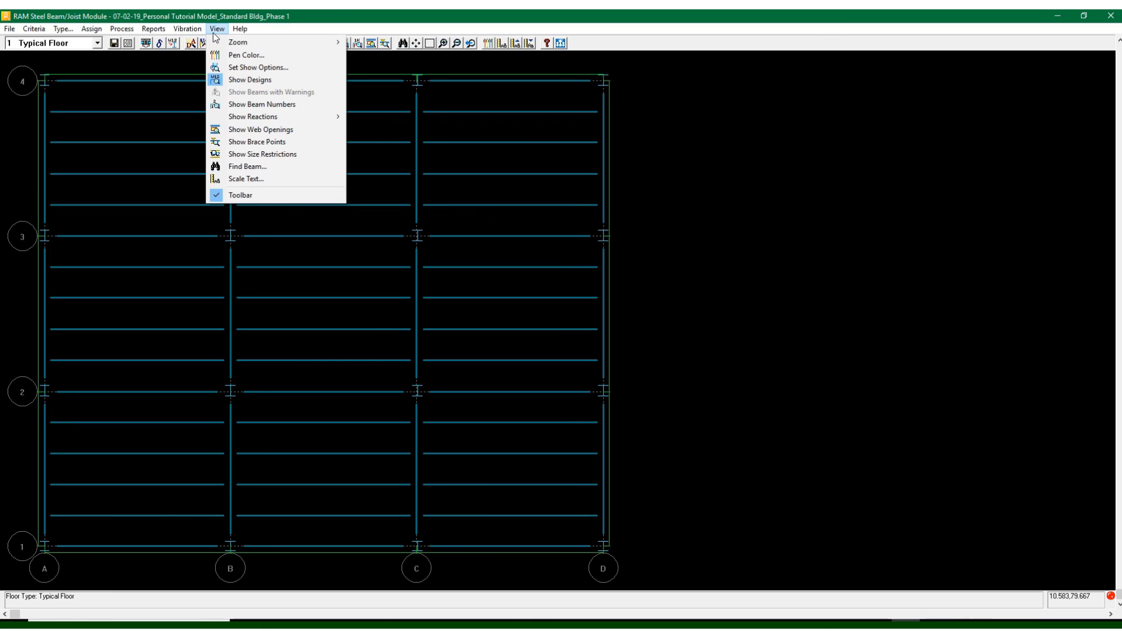
{"action": "left_click", "coordinate": [232, 66]}
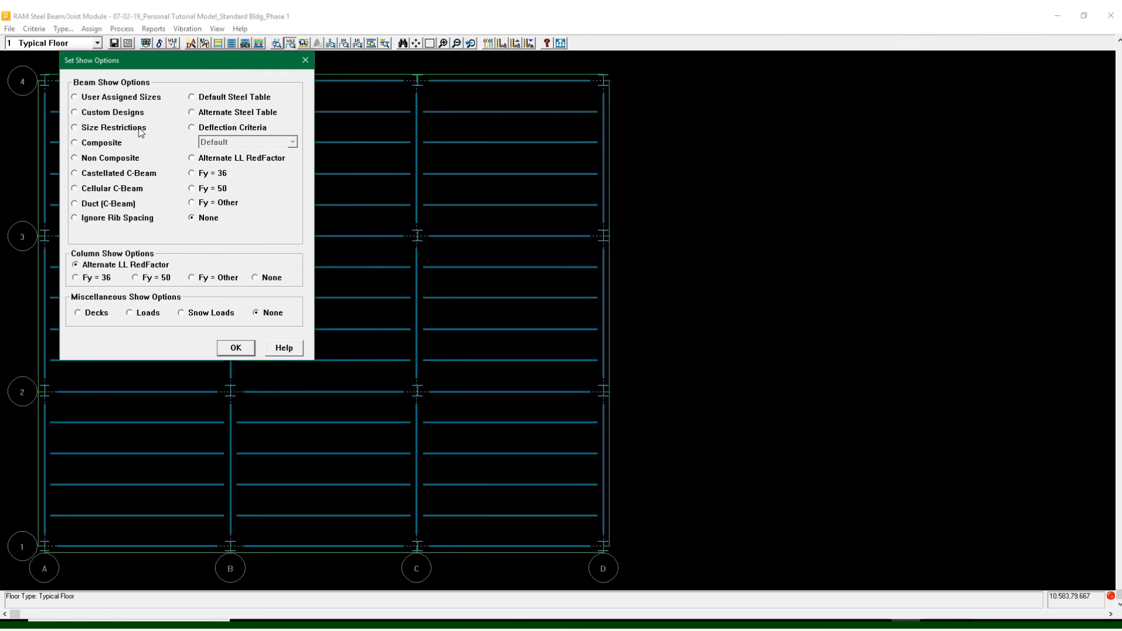
{"action": "left_click", "coordinate": [107, 162]}
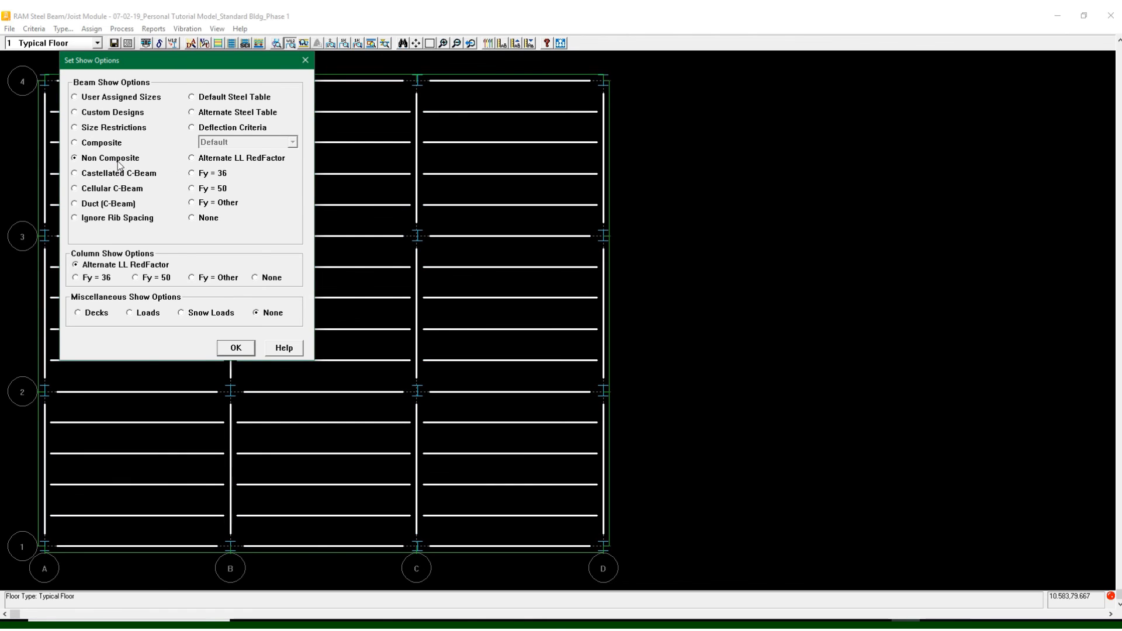
{"action": "left_click", "coordinate": [97, 146]}
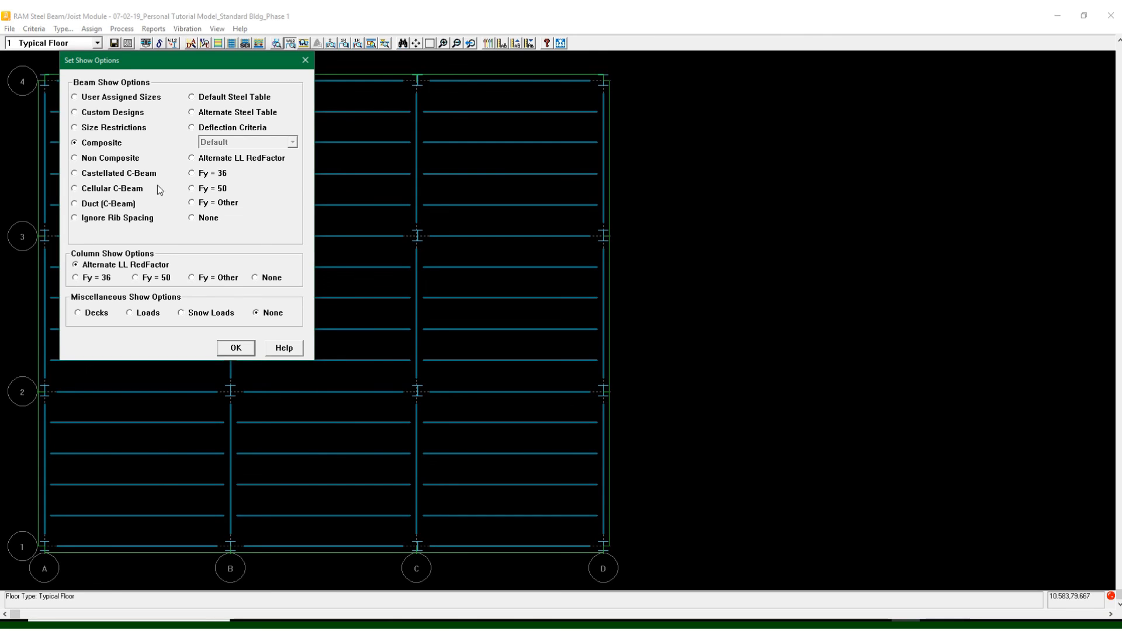
{"action": "left_click", "coordinate": [98, 97]}
{"action": "left_click", "coordinate": [98, 114]}
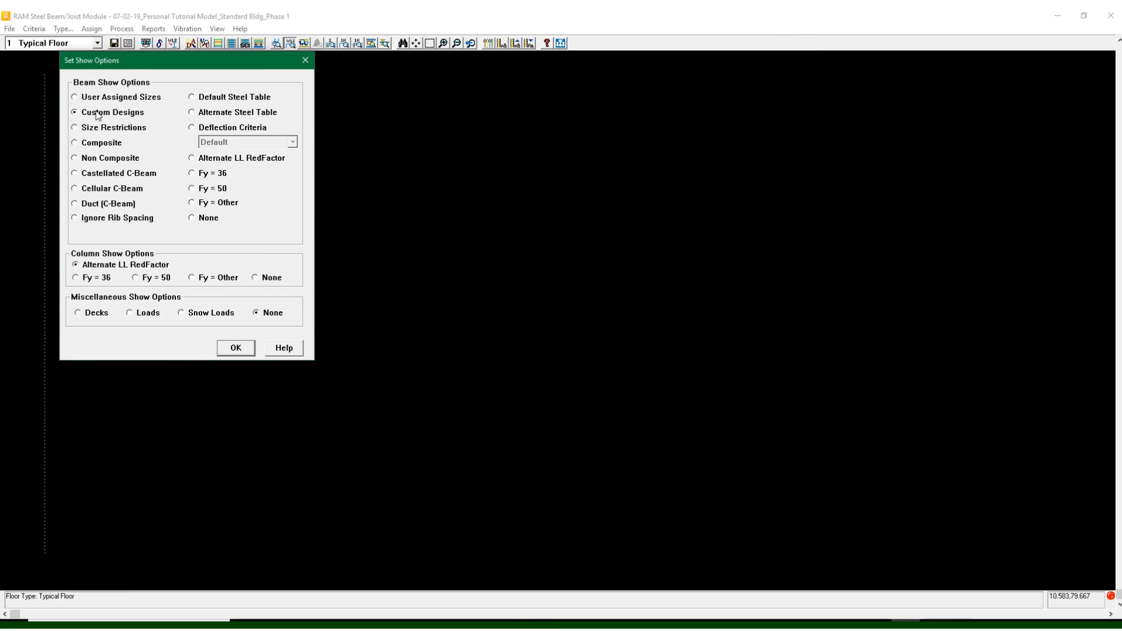
Preview the User Assigned Sizes and Default Steel Table beam show options, and set the beam show option to None
{"action": "left_click", "coordinate": [94, 99]}
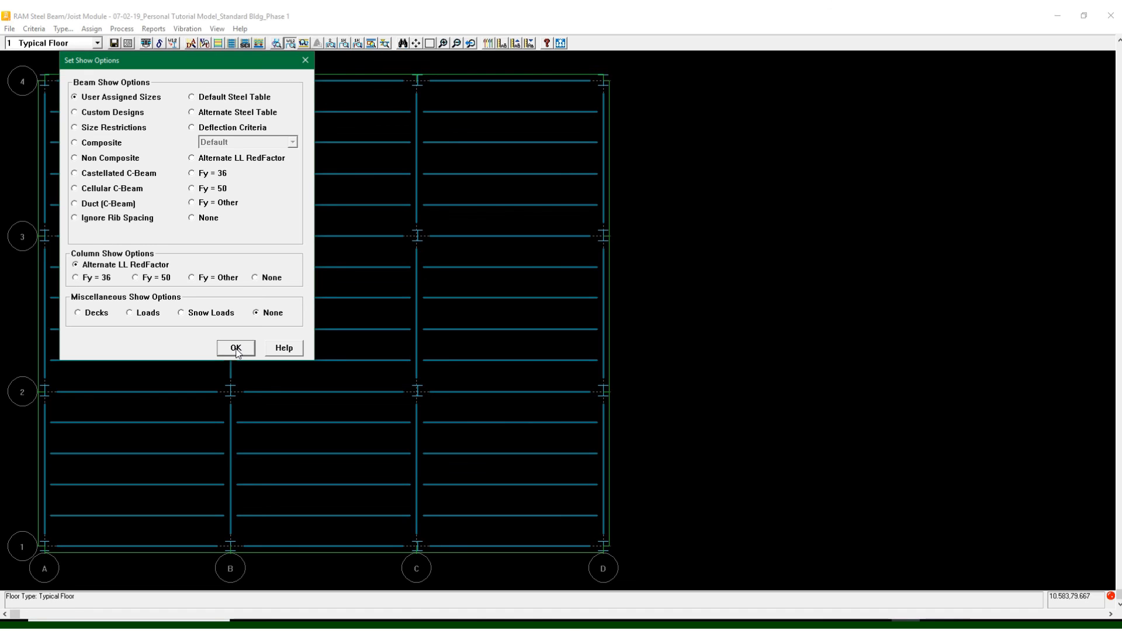
{"action": "left_click", "coordinate": [241, 98]}
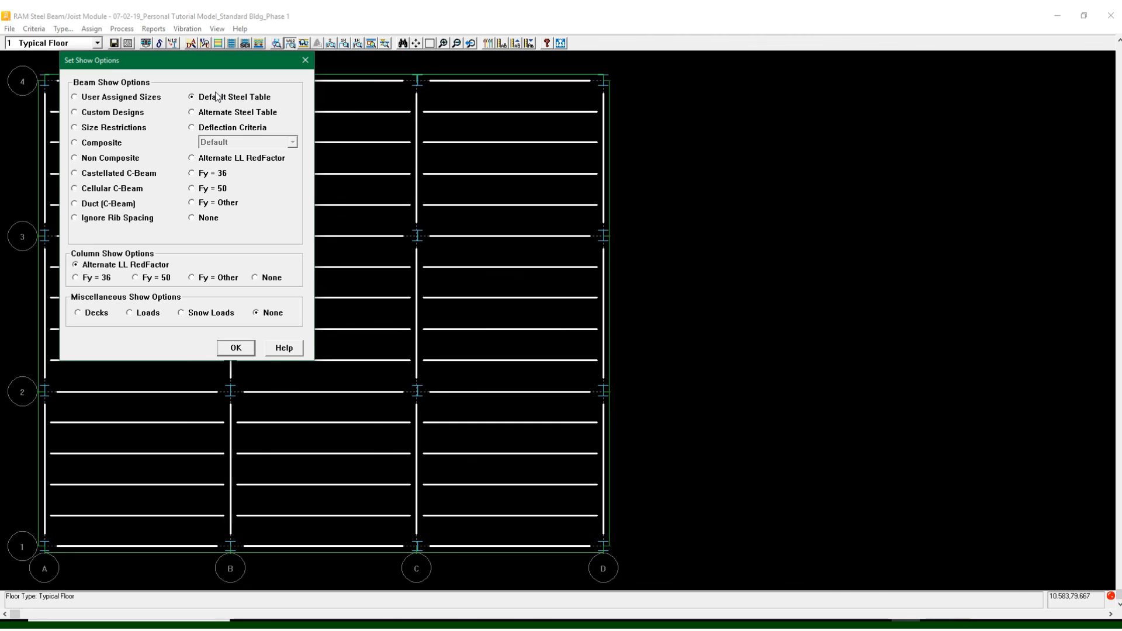
{"action": "left_click", "coordinate": [210, 218]}
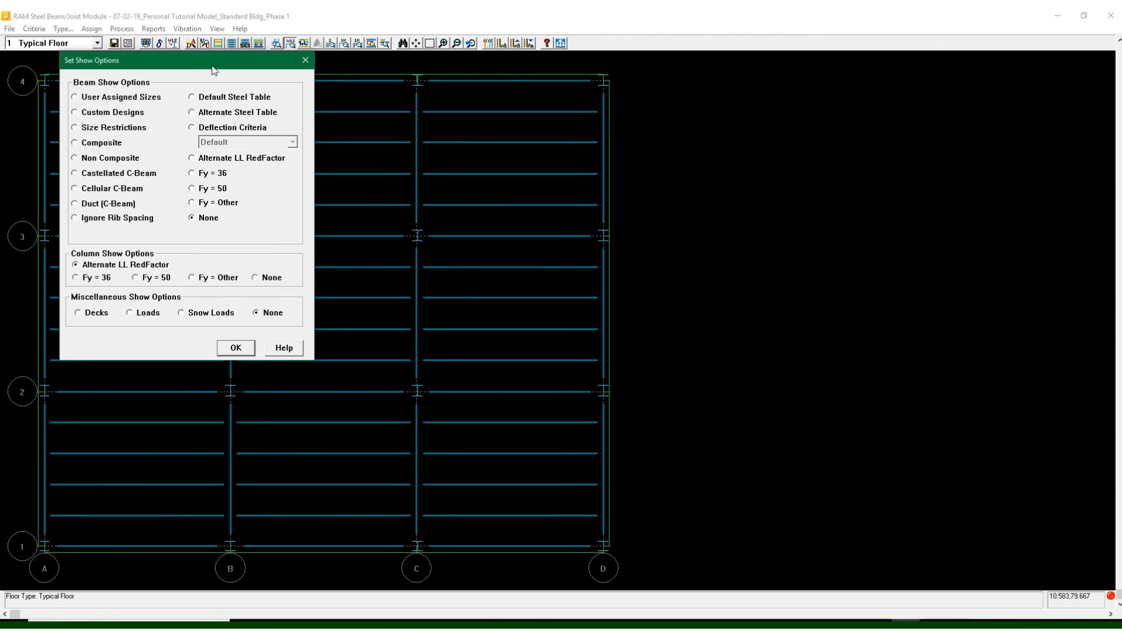
{"action": "left_click_drag", "start_coordinate": [212, 70], "coordinate": [813, 88]}
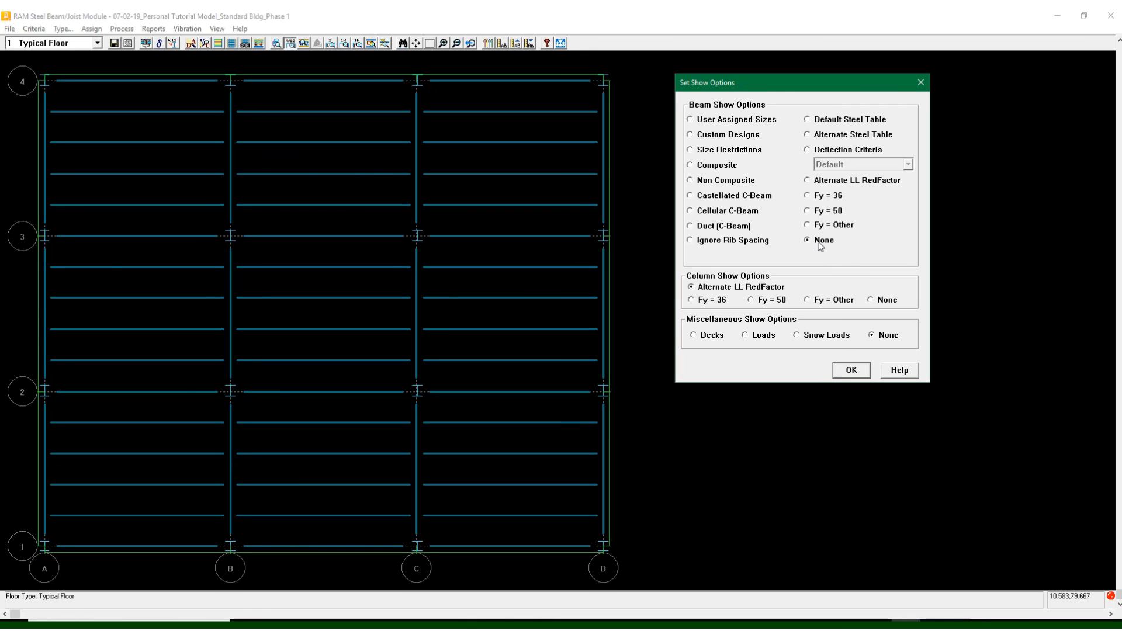
{"action": "left_click", "coordinate": [851, 370]}
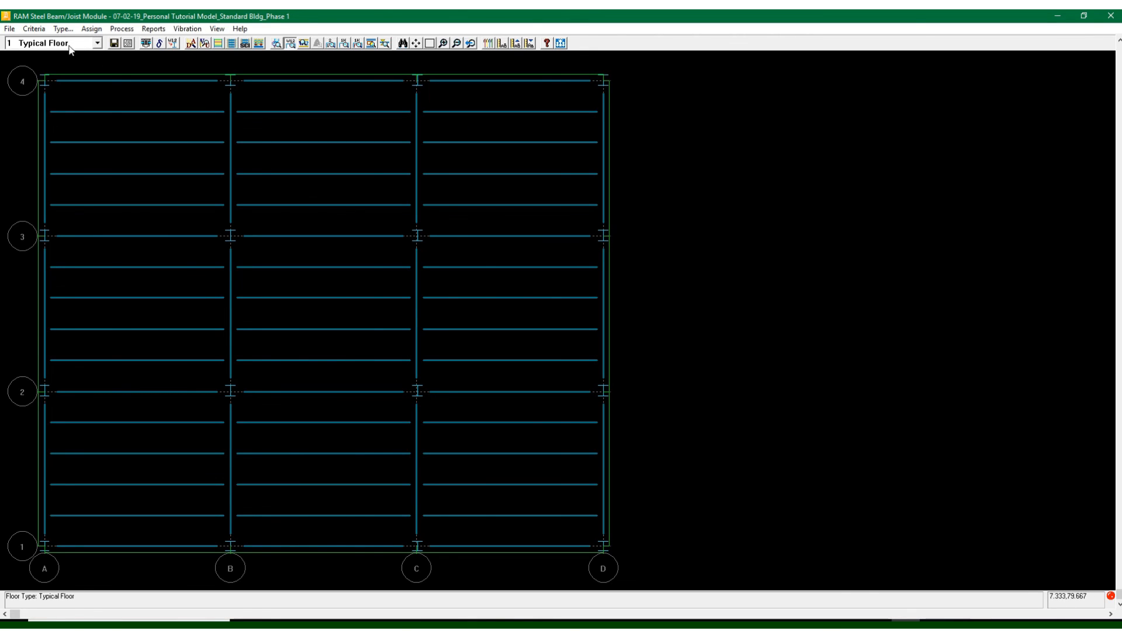
Run Design All on the typical floor's beams
{"action": "left_click", "coordinate": [117, 43]}
{"action": "left_click", "coordinate": [121, 29]}
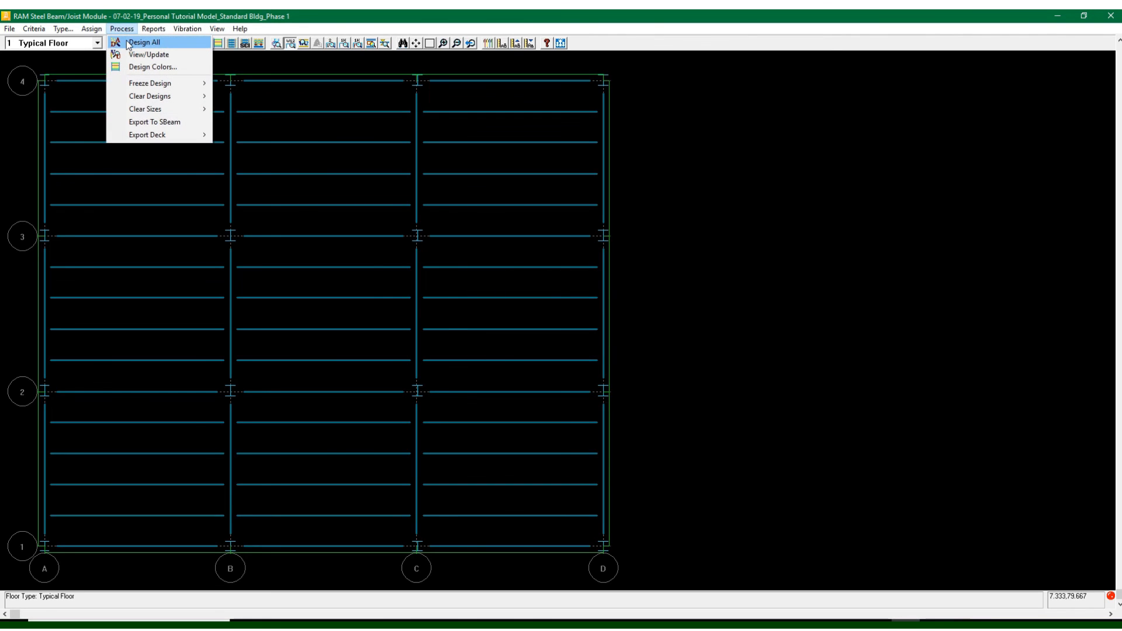
{"action": "left_click", "coordinate": [128, 45]}
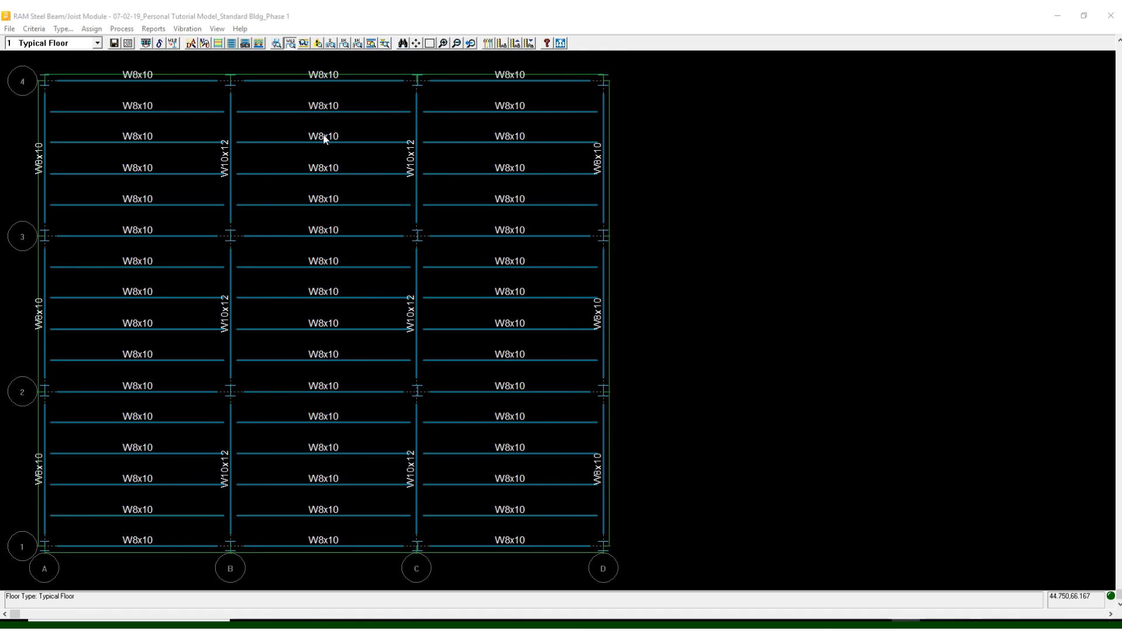
Check the design color scale against the beams on the floor plan and close it
{"action": "left_click", "coordinate": [218, 43]}
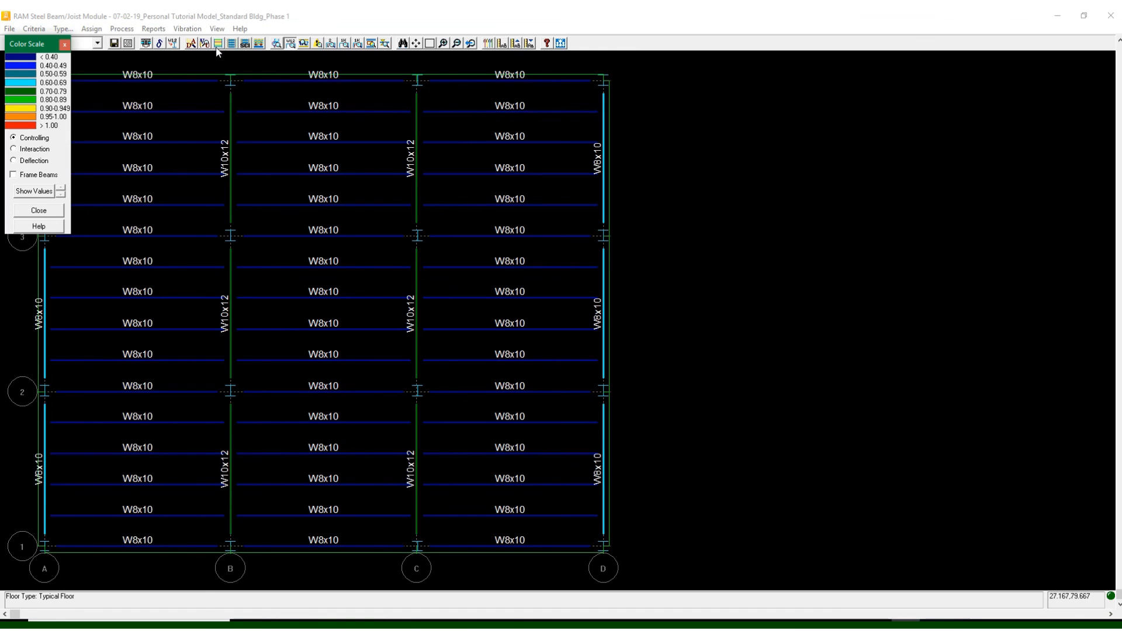
{"action": "left_click_drag", "start_coordinate": [47, 46], "coordinate": [850, 82]}
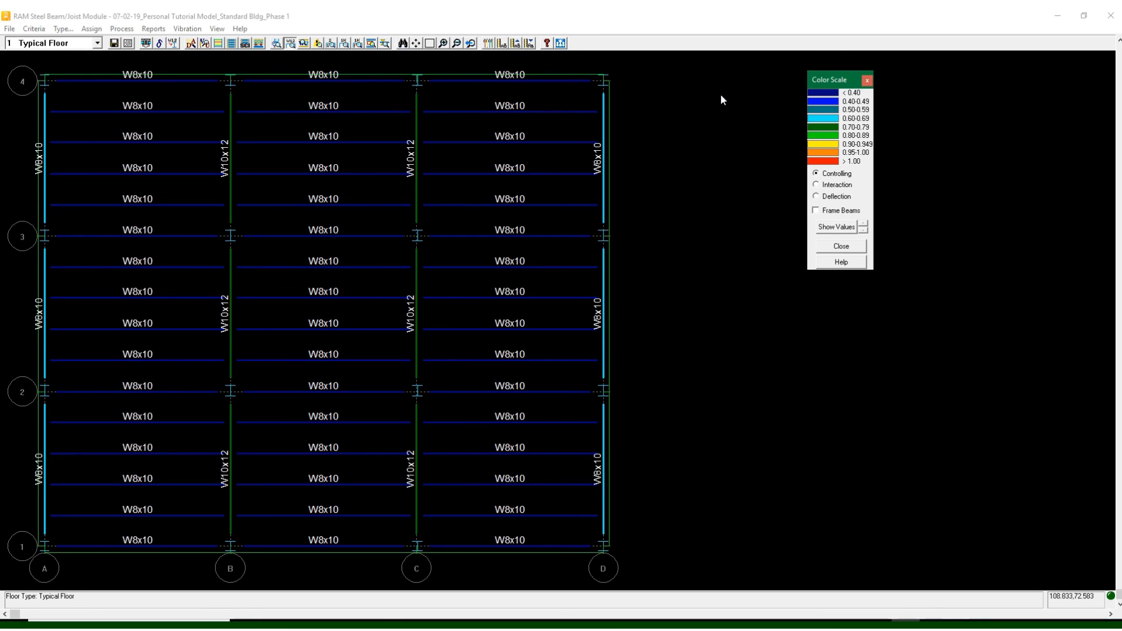
{"action": "left_click", "coordinate": [867, 80]}
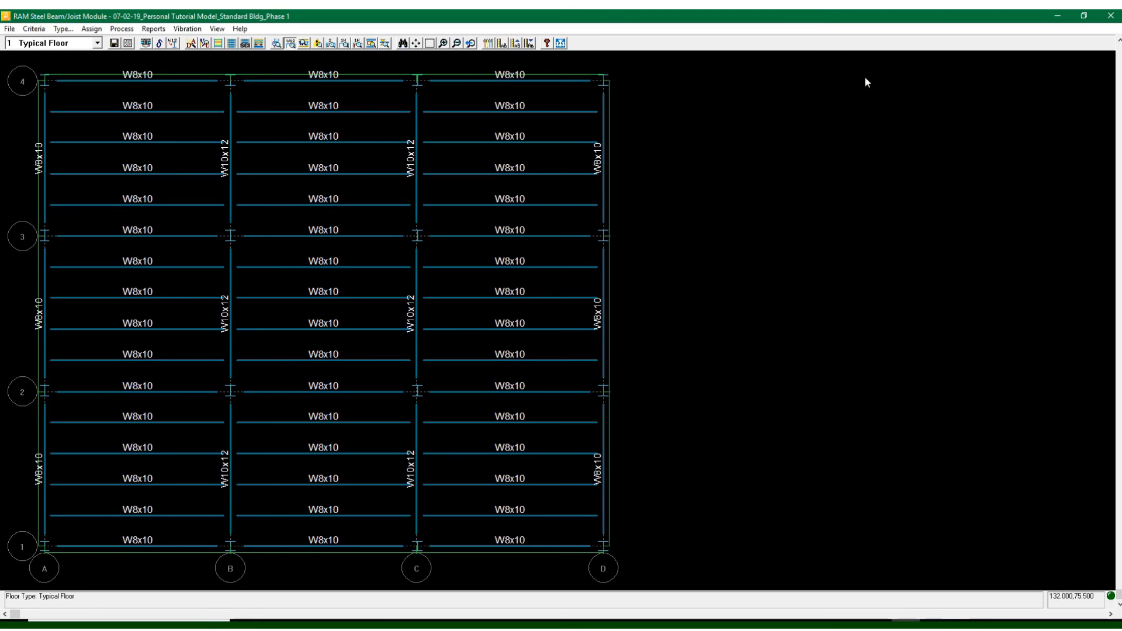
{"action": "left_click", "coordinate": [220, 45]}
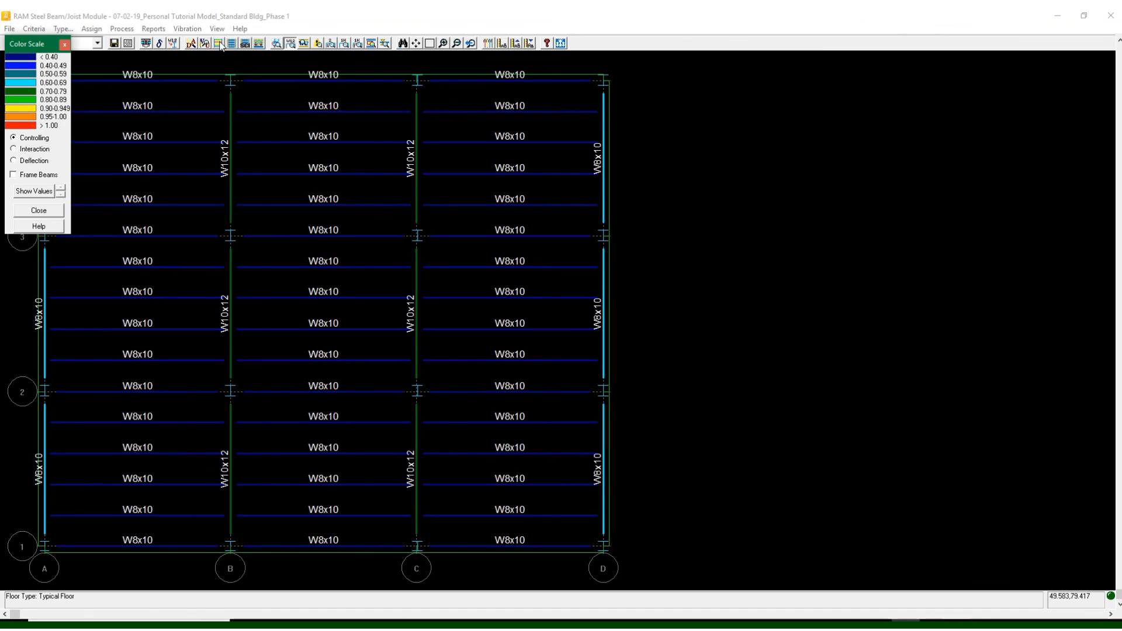
{"action": "left_click", "coordinate": [64, 44]}
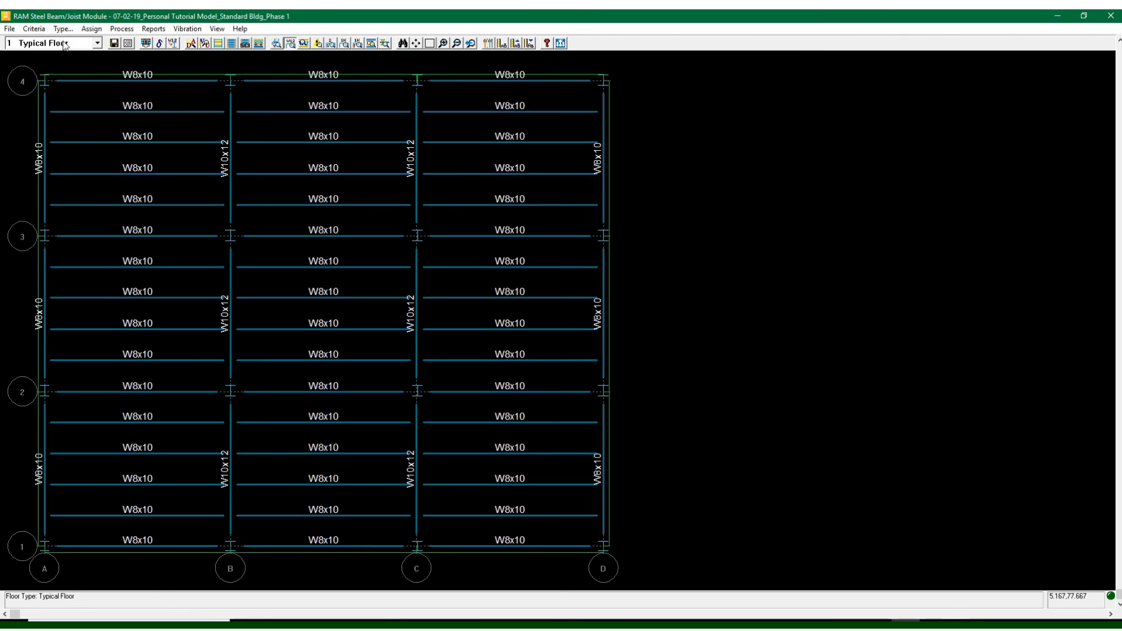
Display the design colors clear of the plan, show each beam's controlling value, and close the color scale
{"action": "left_click", "coordinate": [126, 27]}
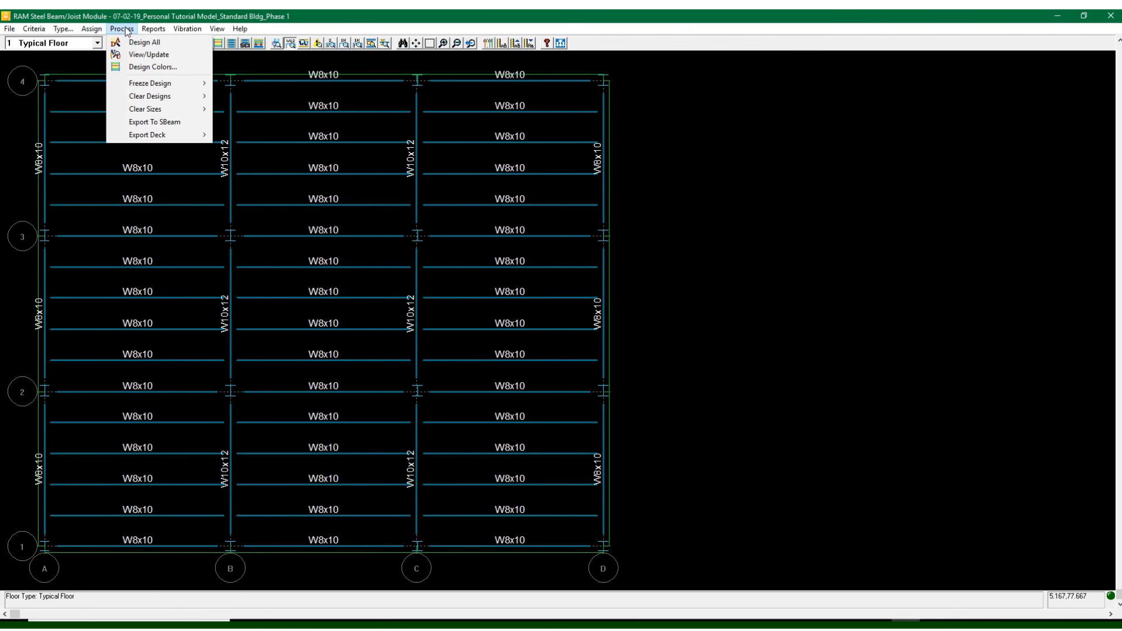
{"action": "left_click", "coordinate": [142, 67]}
{"action": "left_click_drag", "start_coordinate": [36, 45], "coordinate": [741, 88]}
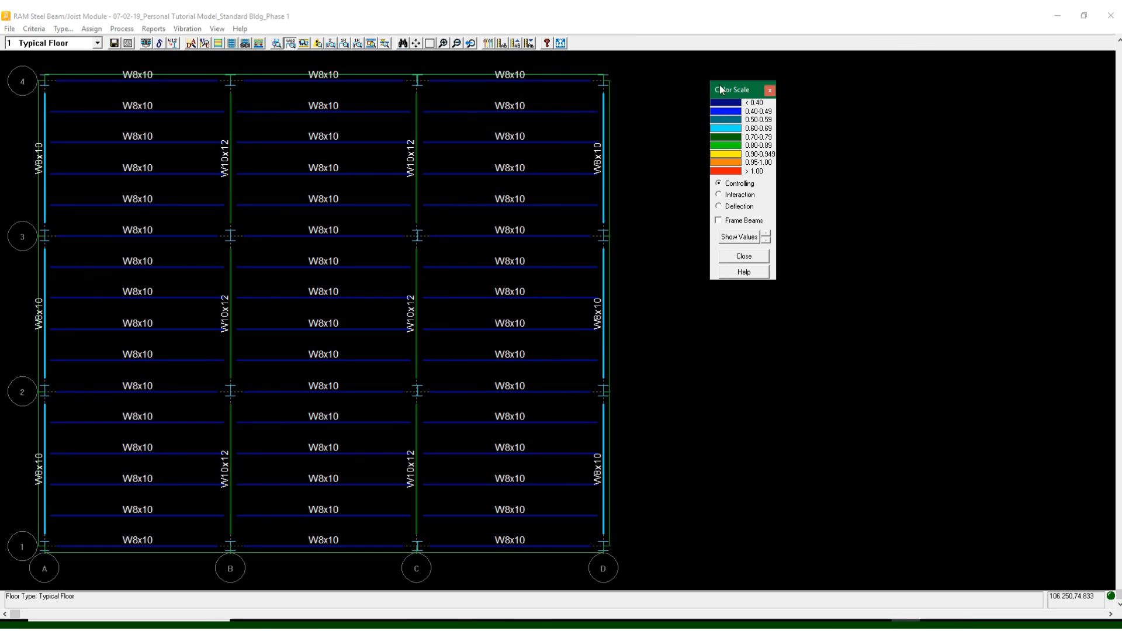
{"action": "left_click_drag", "start_coordinate": [723, 86], "coordinate": [690, 89]}
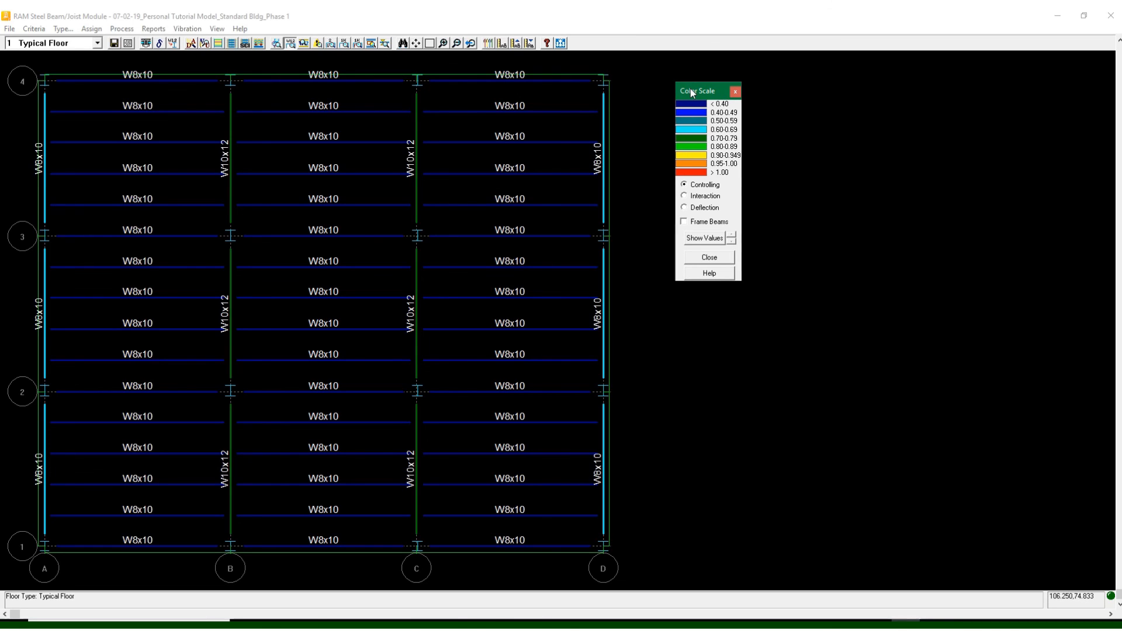
{"action": "left_click", "coordinate": [702, 239]}
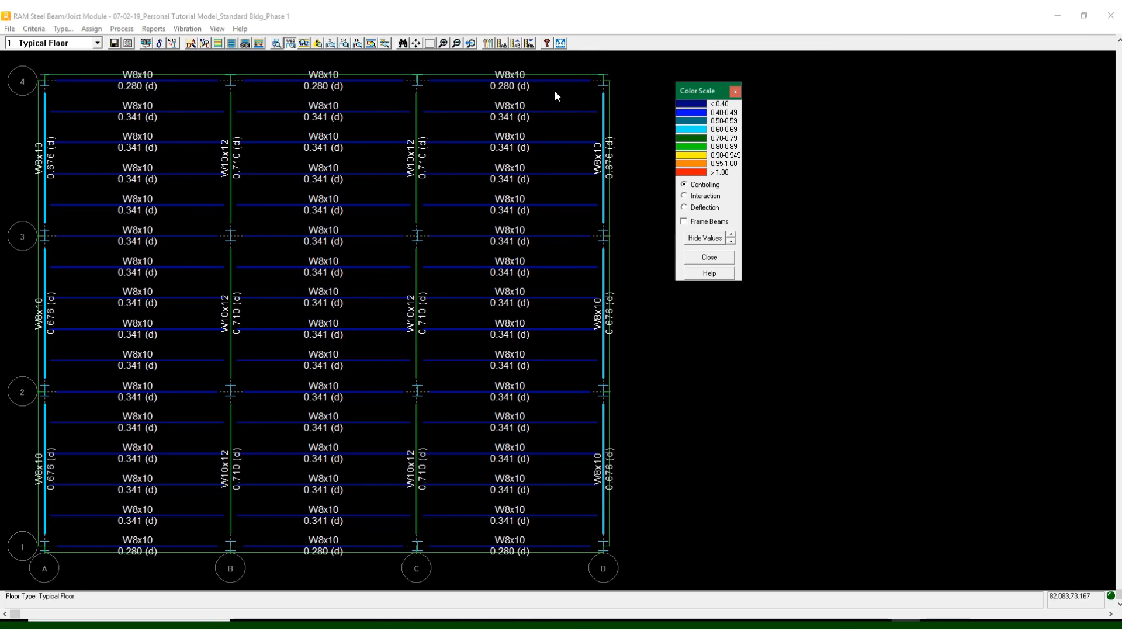
{"action": "left_click", "coordinate": [714, 259]}
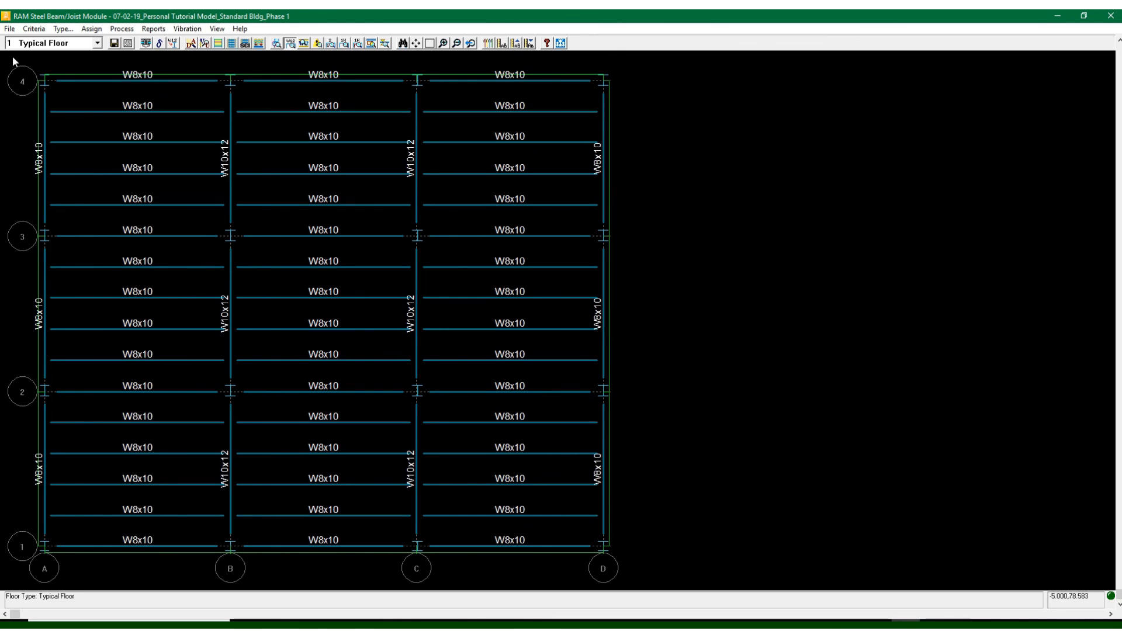
Review the deflection criteria for composite and noncomposite beams without changing them
{"action": "left_click", "coordinate": [35, 29]}
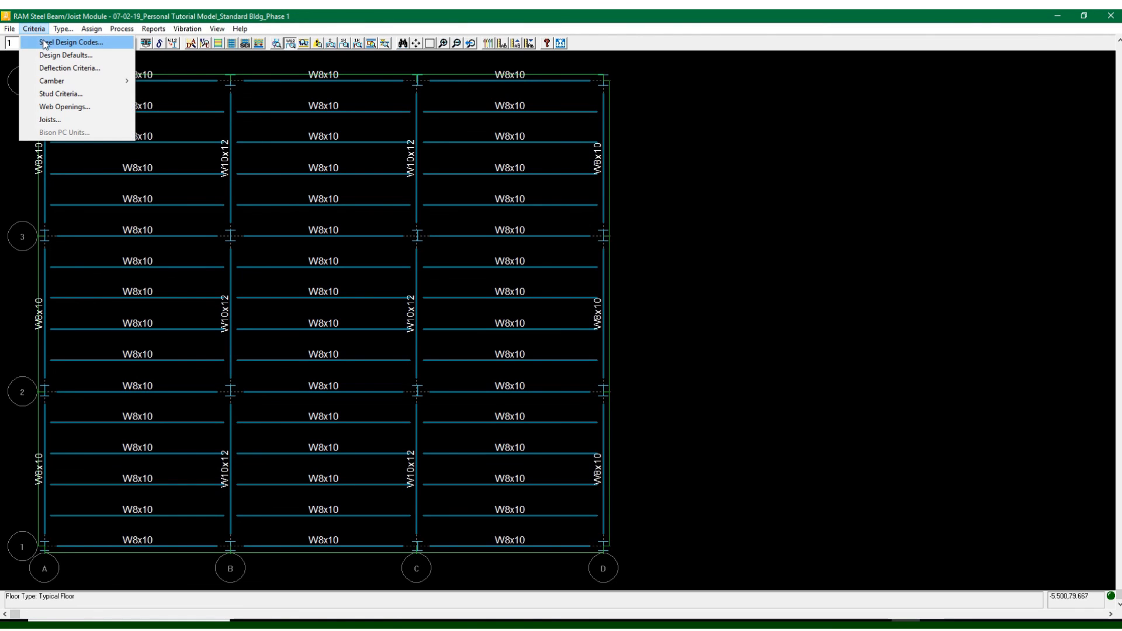
{"action": "left_click", "coordinate": [54, 69]}
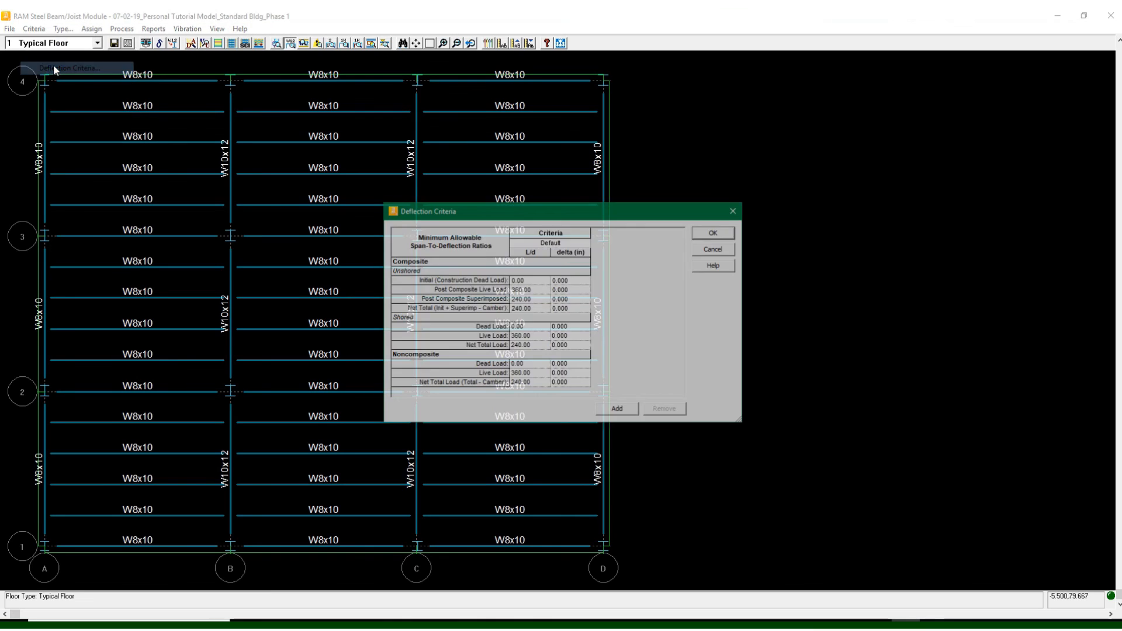
{"action": "left_click", "coordinate": [734, 210]}
Set the maximum span/depth ratio to 17.14 in the beam design defaults and accept clearing the optimized beam designs
{"action": "left_click", "coordinate": [33, 29]}
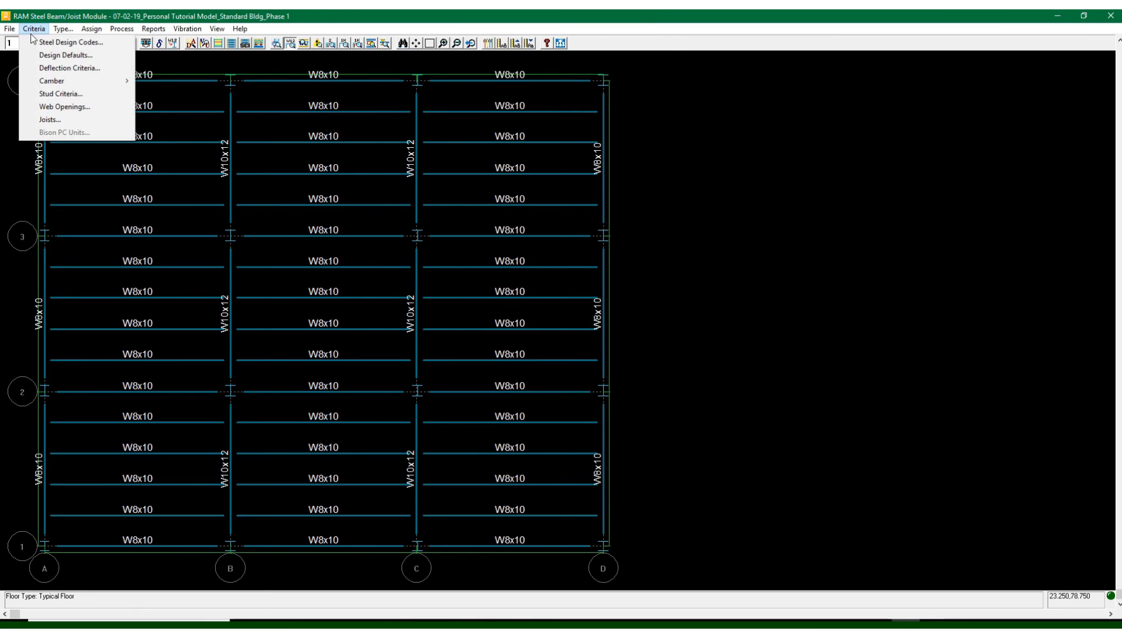
{"action": "left_click", "coordinate": [66, 54]}
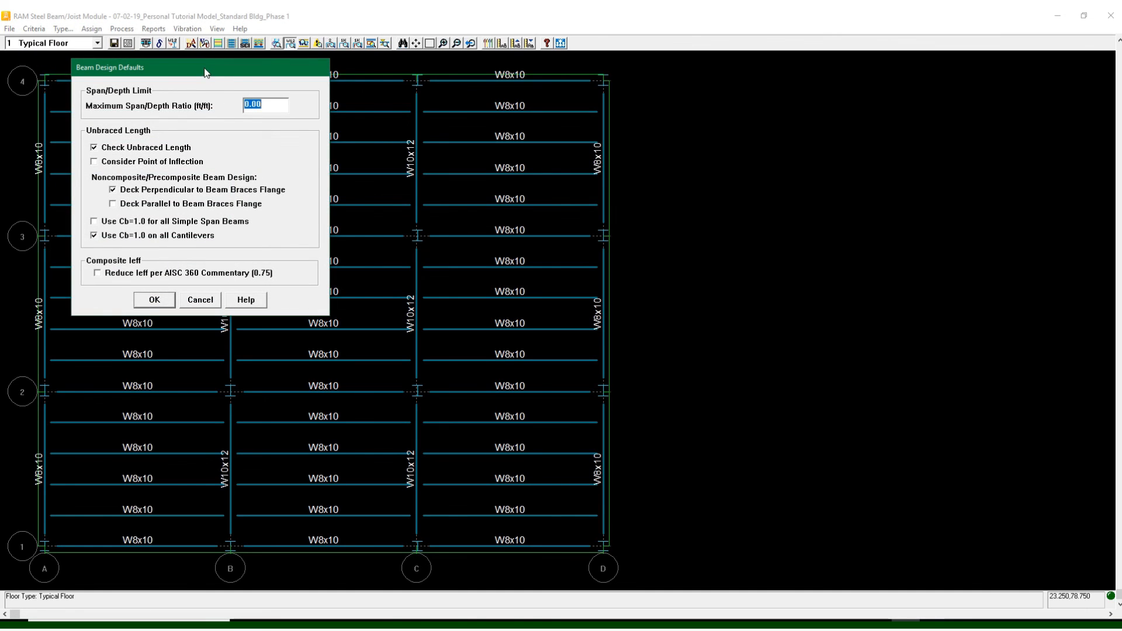
{"action": "left_click_drag", "start_coordinate": [204, 72], "coordinate": [784, 128]}
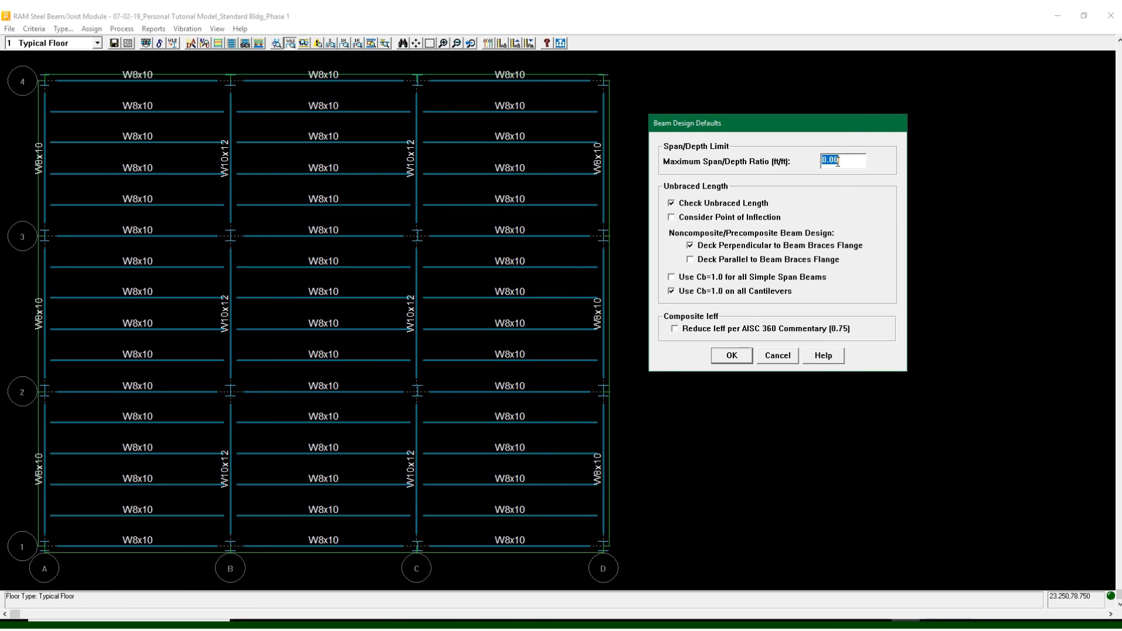
{"action": "type", "text": "17"}
{"action": "type", "text": ".143"}
{"action": "key", "text": "BackSpace"}
{"action": "left_click", "coordinate": [731, 357]}
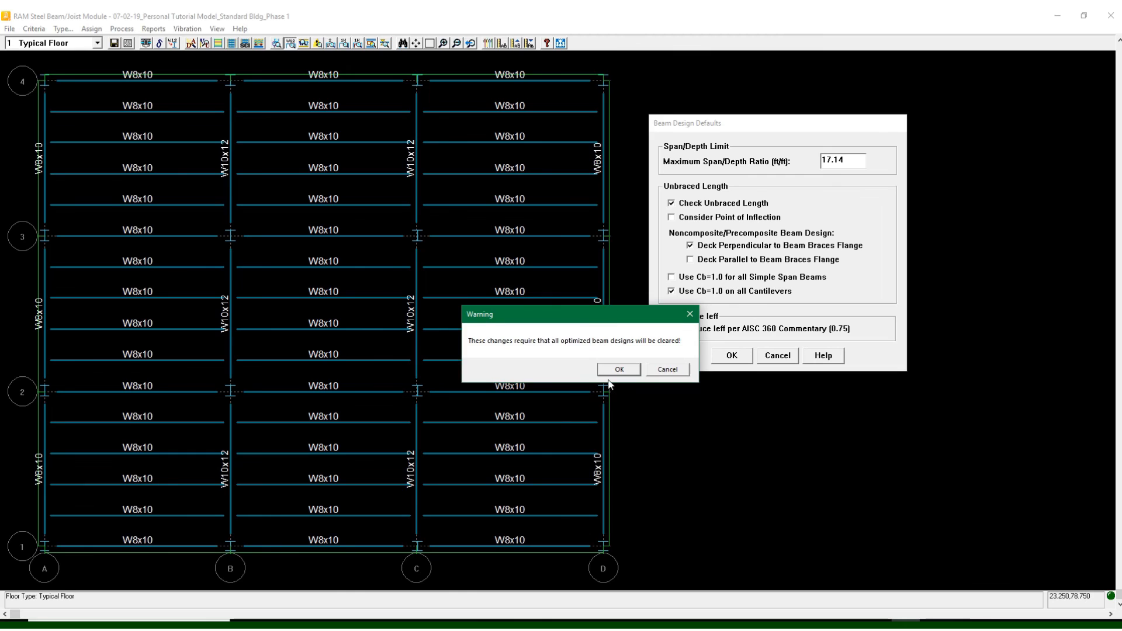
{"action": "left_click", "coordinate": [611, 369]}
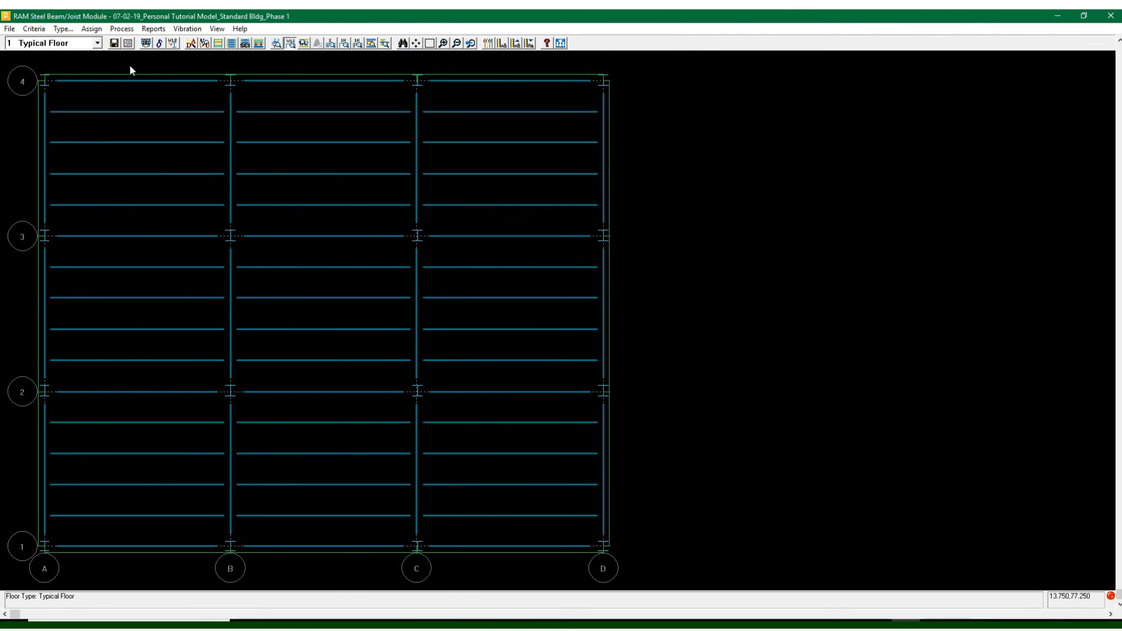
Redesign all beams on the typical floor and review their design colors and controlling values
{"action": "left_click", "coordinate": [190, 44]}
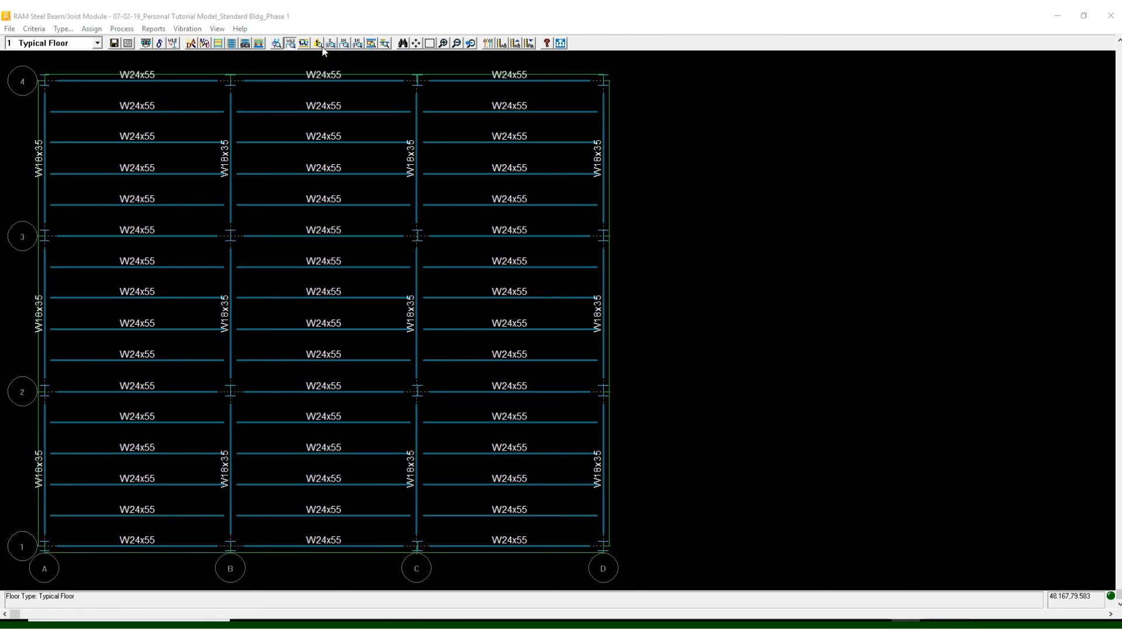
{"action": "left_click", "coordinate": [219, 44]}
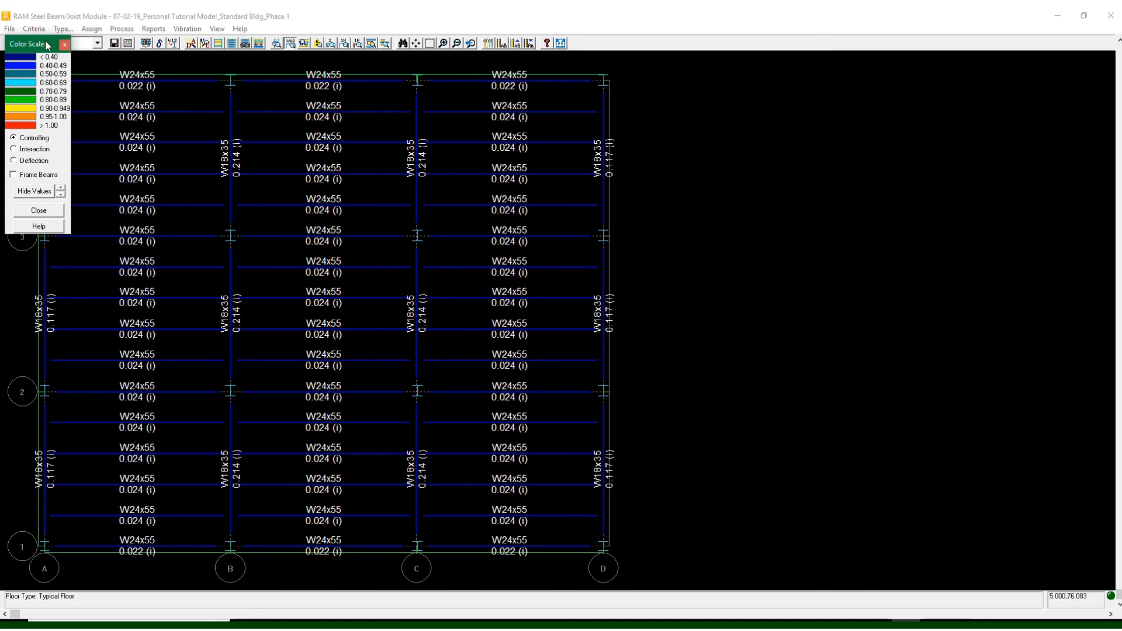
{"action": "left_click_drag", "start_coordinate": [50, 44], "coordinate": [750, 88]}
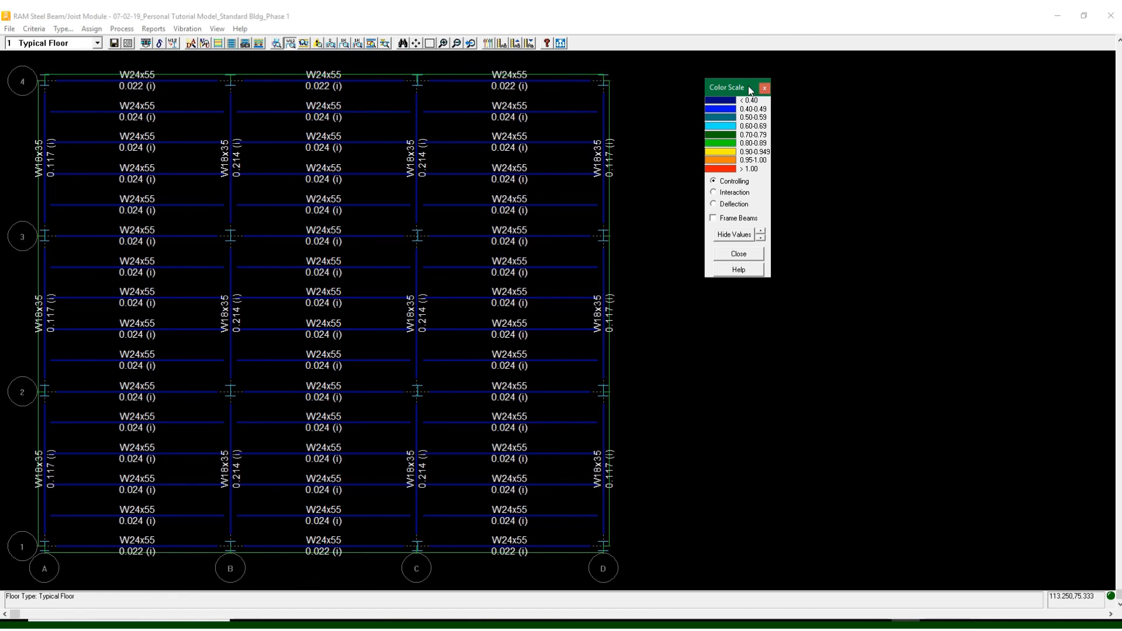
{"action": "left_click_drag", "start_coordinate": [749, 86], "coordinate": [717, 75]}
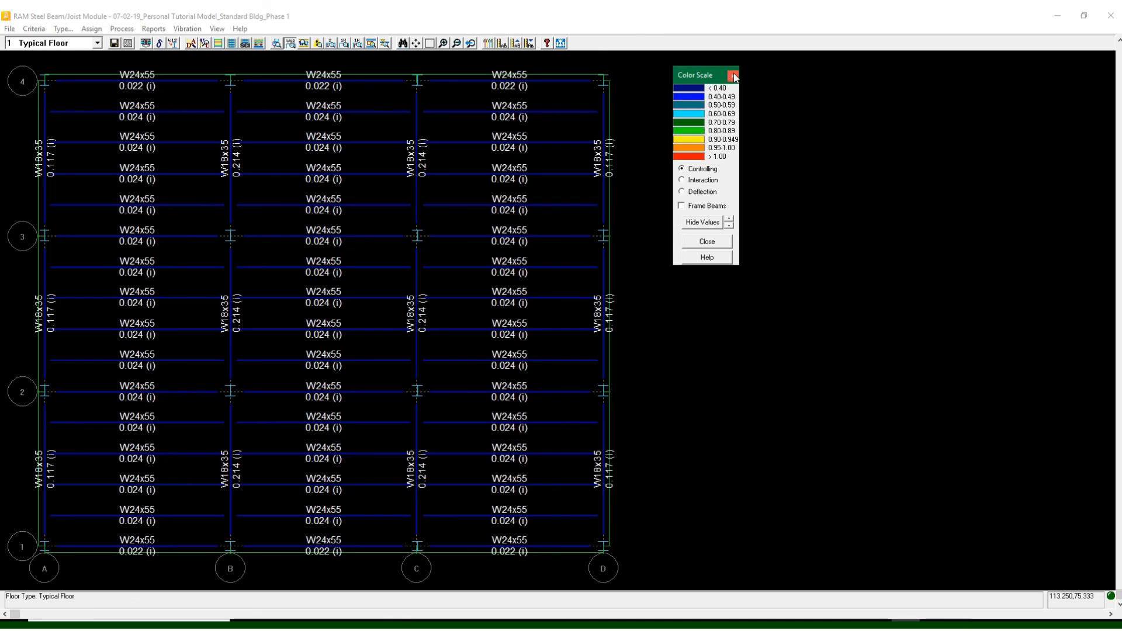
{"action": "left_click", "coordinate": [733, 77]}
Inspect the View/Update data of the beam on grid line 4 between A and B, and cancel without updating it
{"action": "left_click", "coordinate": [203, 45]}
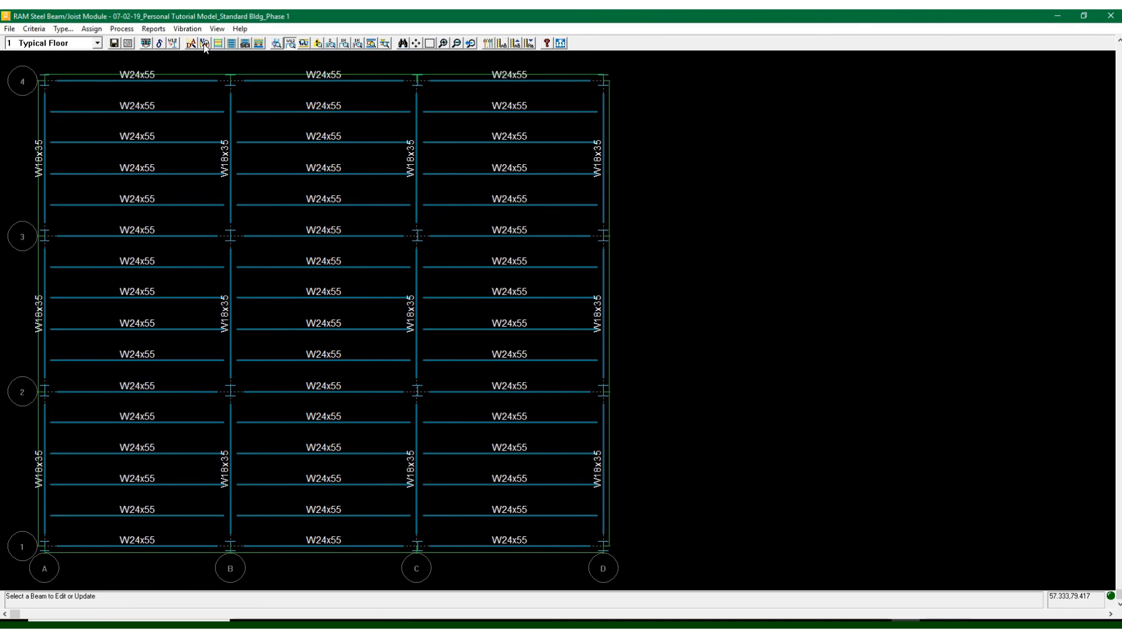
{"action": "left_click", "coordinate": [141, 78]}
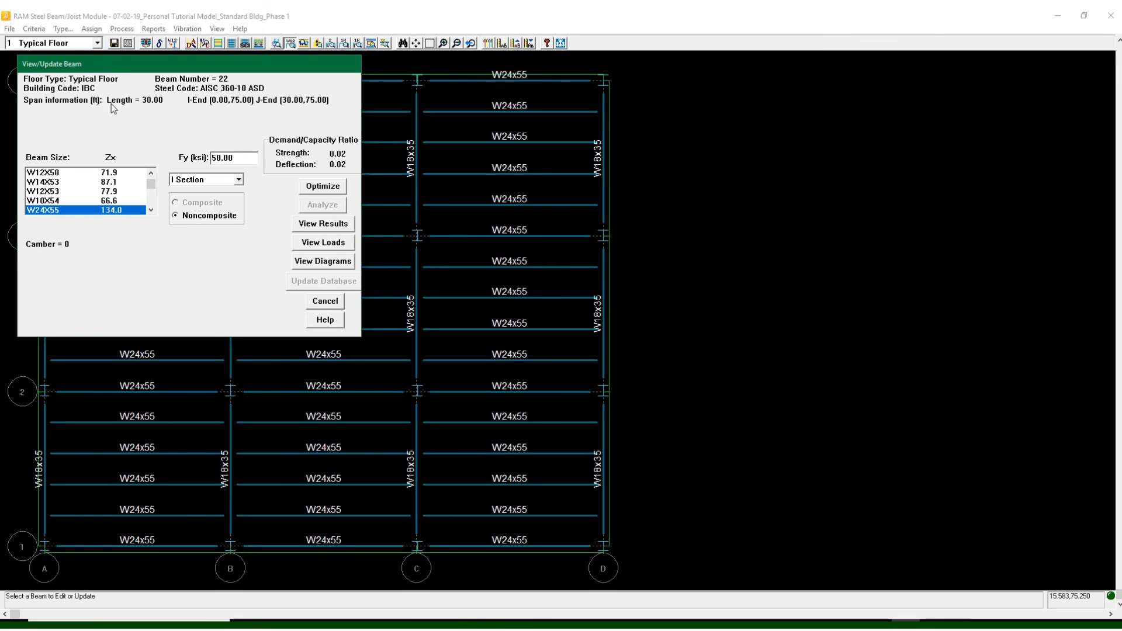
{"action": "left_click", "coordinate": [316, 301]}
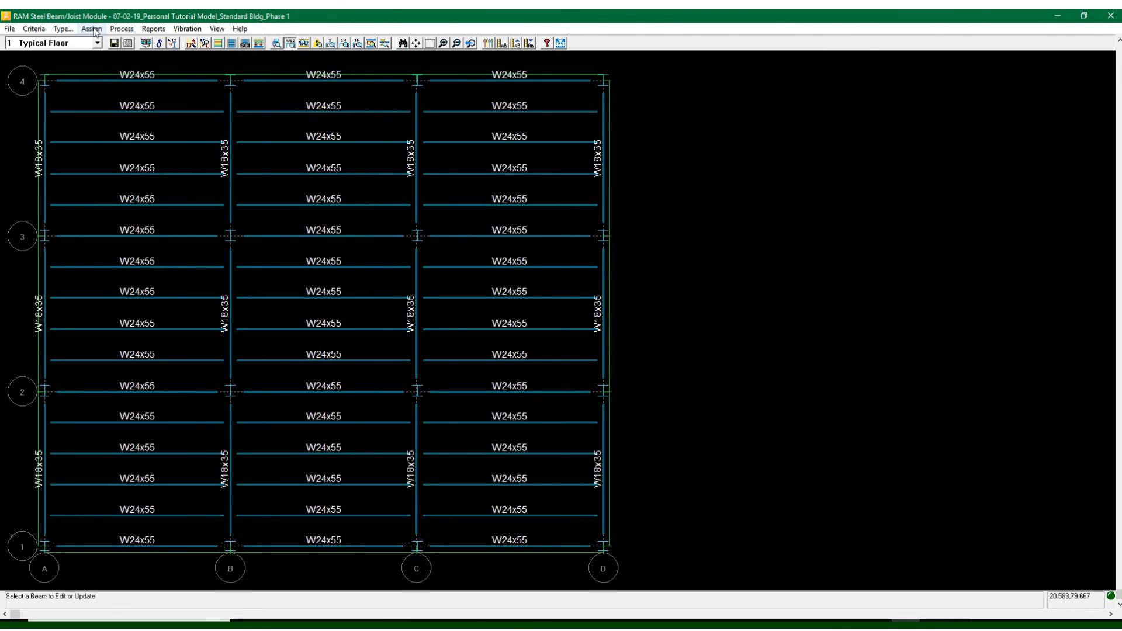
View the gravity beam design results for the first infill beam below grid line 4 between A and B
{"action": "left_click", "coordinate": [121, 28]}
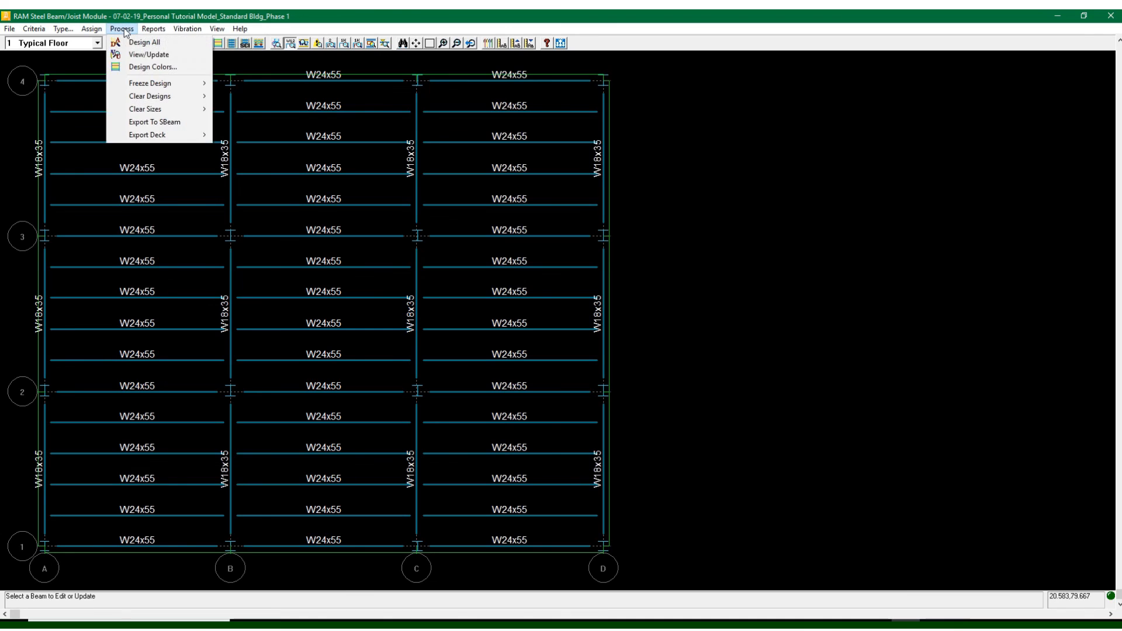
{"action": "left_click", "coordinate": [139, 56]}
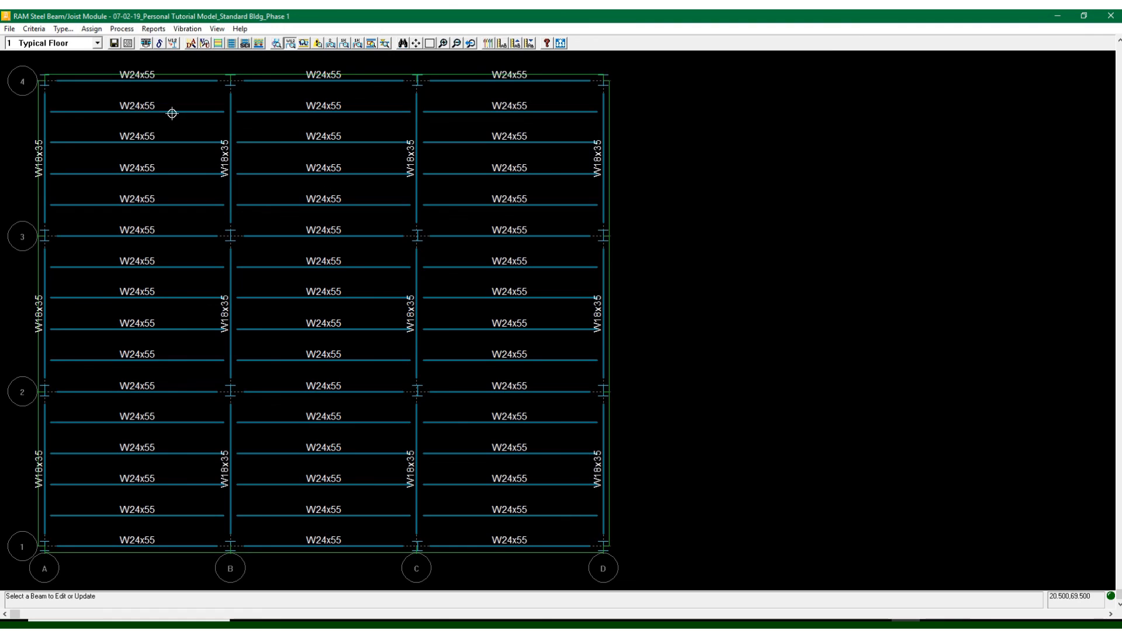
{"action": "left_click", "coordinate": [166, 110]}
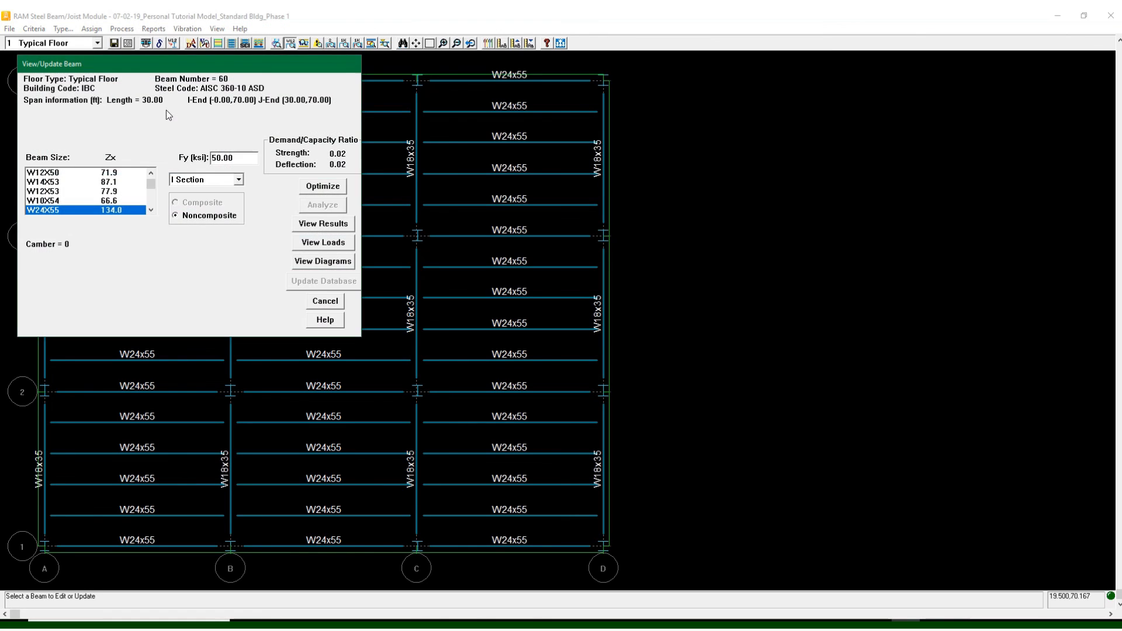
{"action": "left_click", "coordinate": [310, 225]}
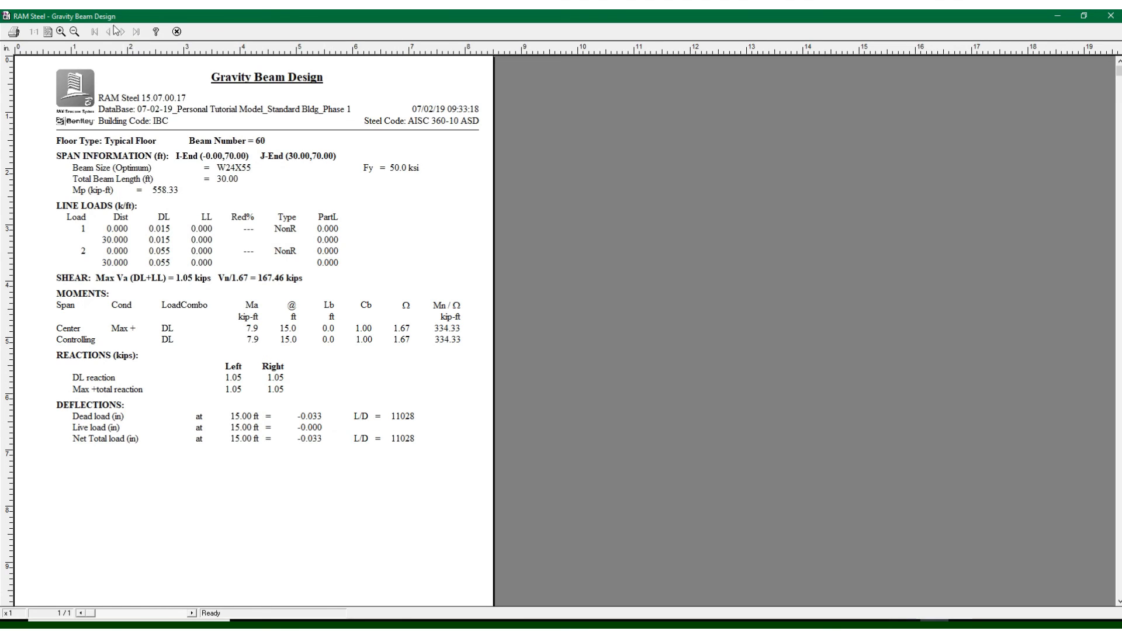
Close the gravity beam design report and leave the beam's View/Update data without updating the database
{"action": "left_click", "coordinate": [177, 32]}
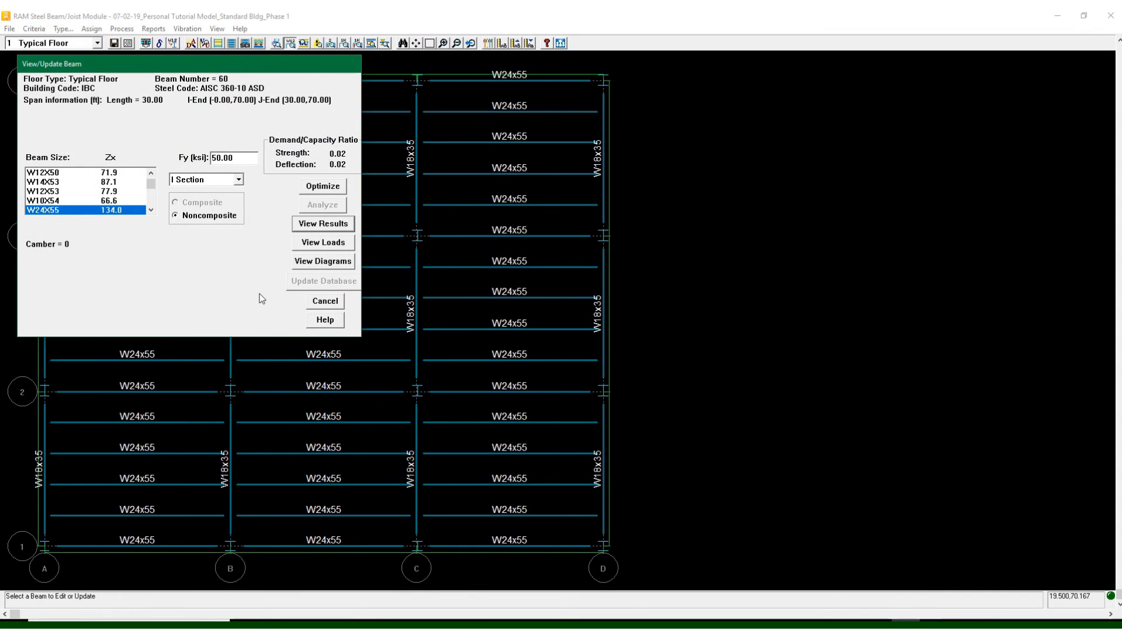
{"action": "left_click", "coordinate": [329, 301]}
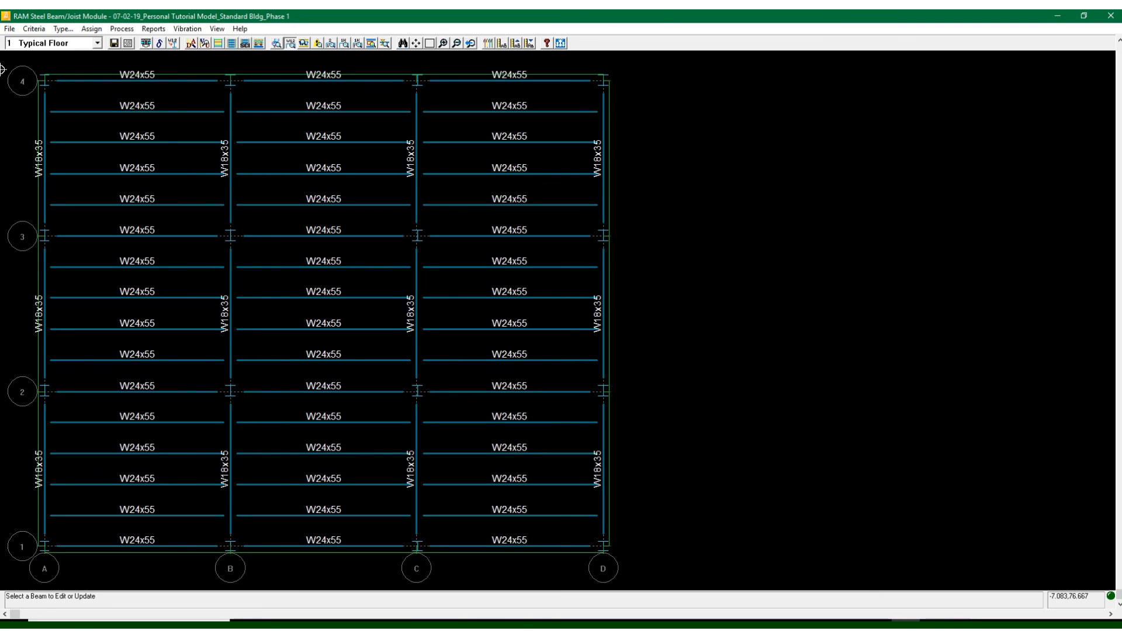
Set the maximum span/depth ratio to 24 in the beam design defaults and accept clearing the optimized beam designs
{"action": "left_click", "coordinate": [43, 31]}
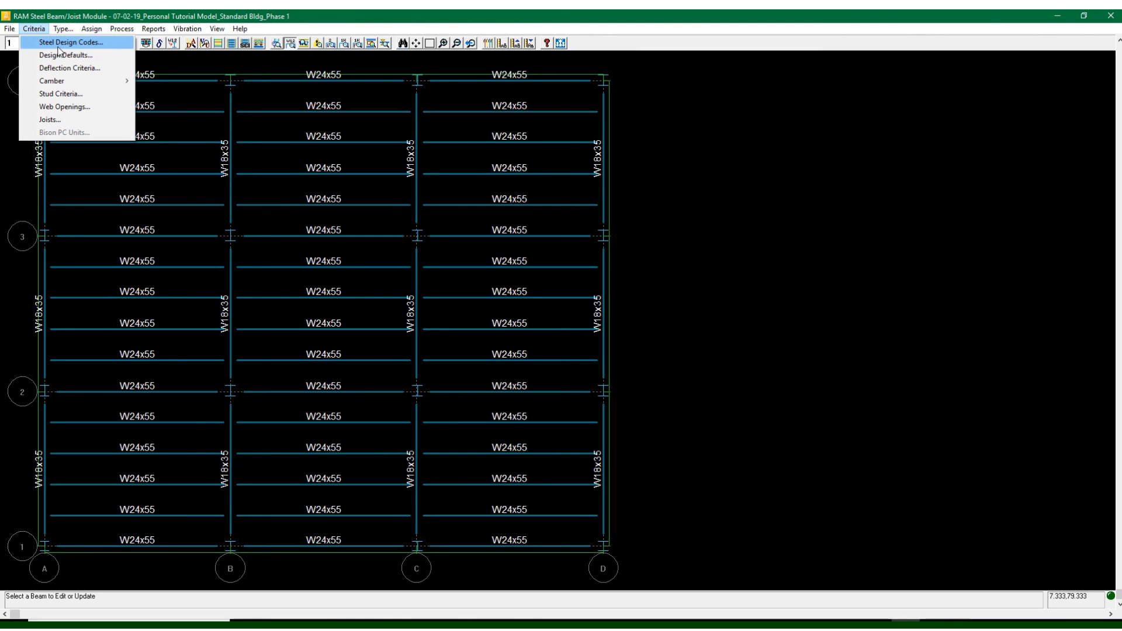
{"action": "left_click", "coordinate": [58, 55]}
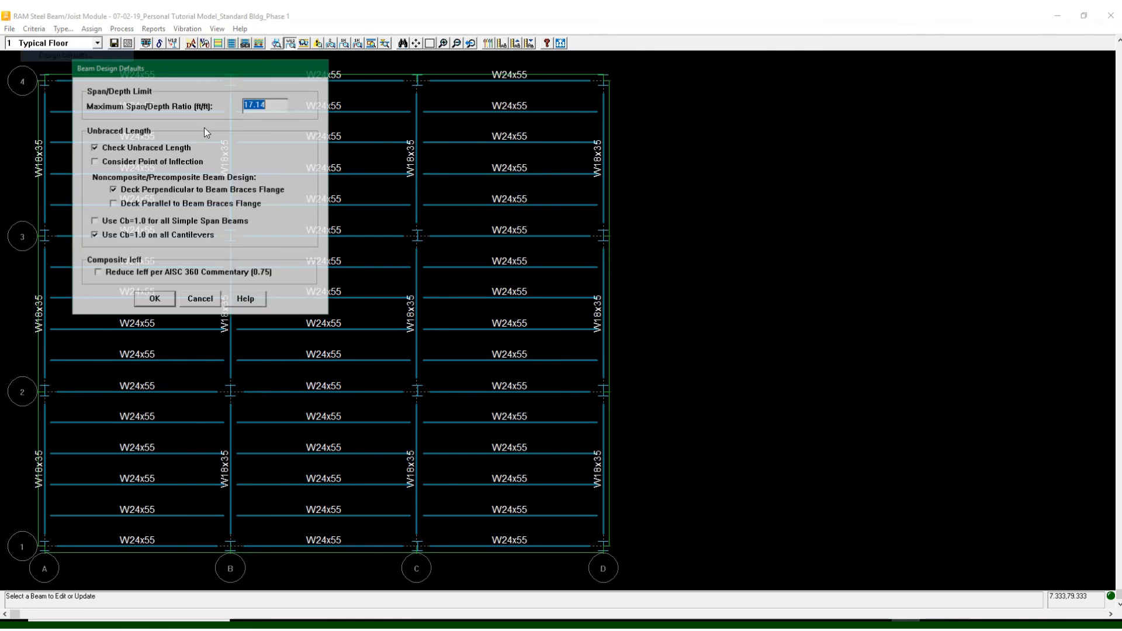
{"action": "left_click", "coordinate": [278, 103]}
{"action": "left_click_drag", "start_coordinate": [277, 103], "coordinate": [201, 109]}
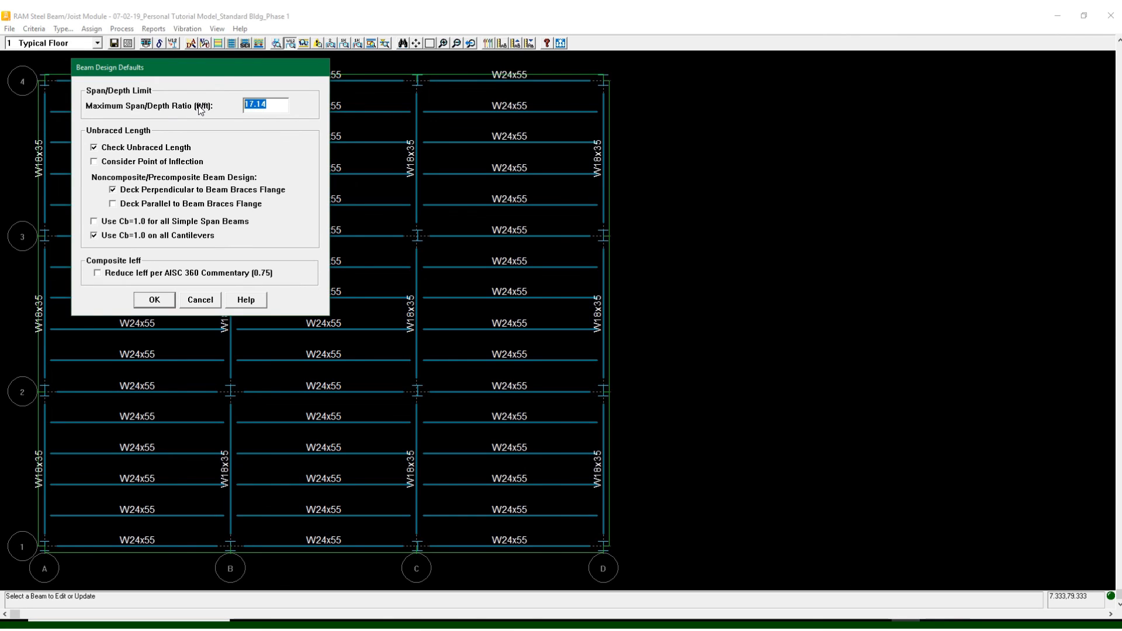
{"action": "type", "text": "20"}
{"action": "key", "text": "BackSpace"}
{"action": "type", "text": "4"}
{"action": "left_click", "coordinate": [146, 300]}
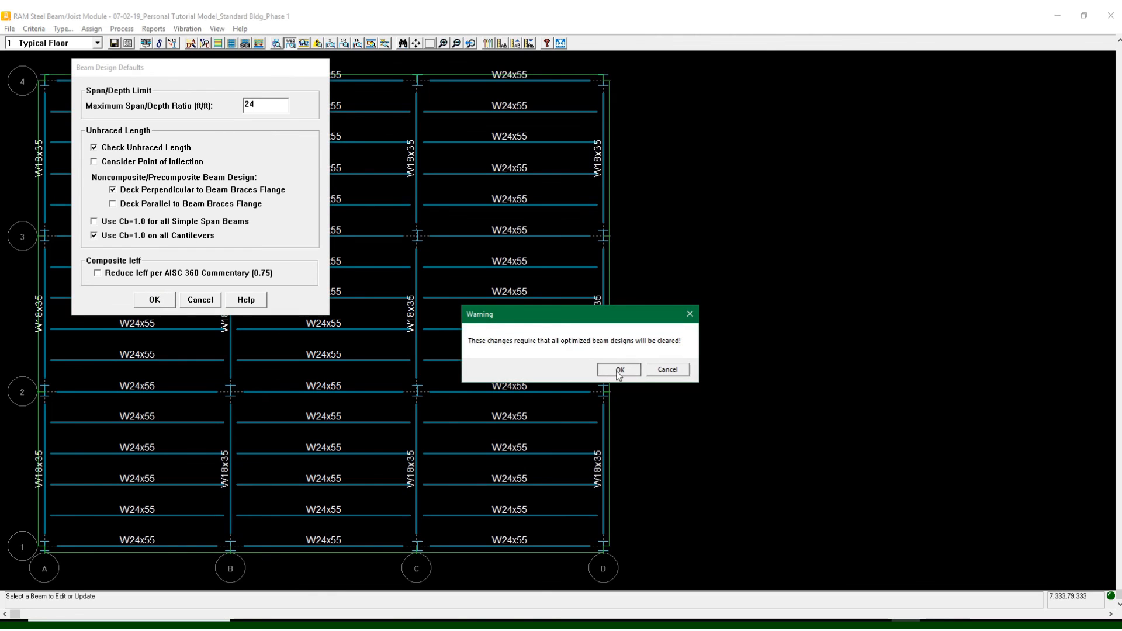
{"action": "left_click", "coordinate": [619, 370]}
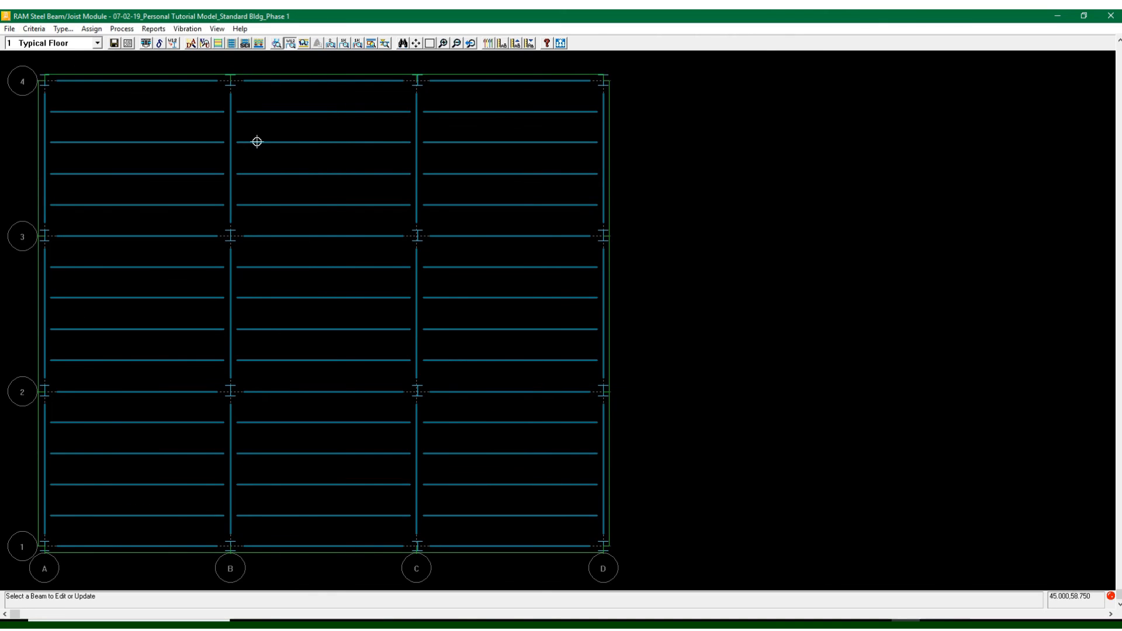
Redesign all typical floor beams for the 24 span/depth limit and review their controlling design colors and values
{"action": "left_click", "coordinate": [191, 43]}
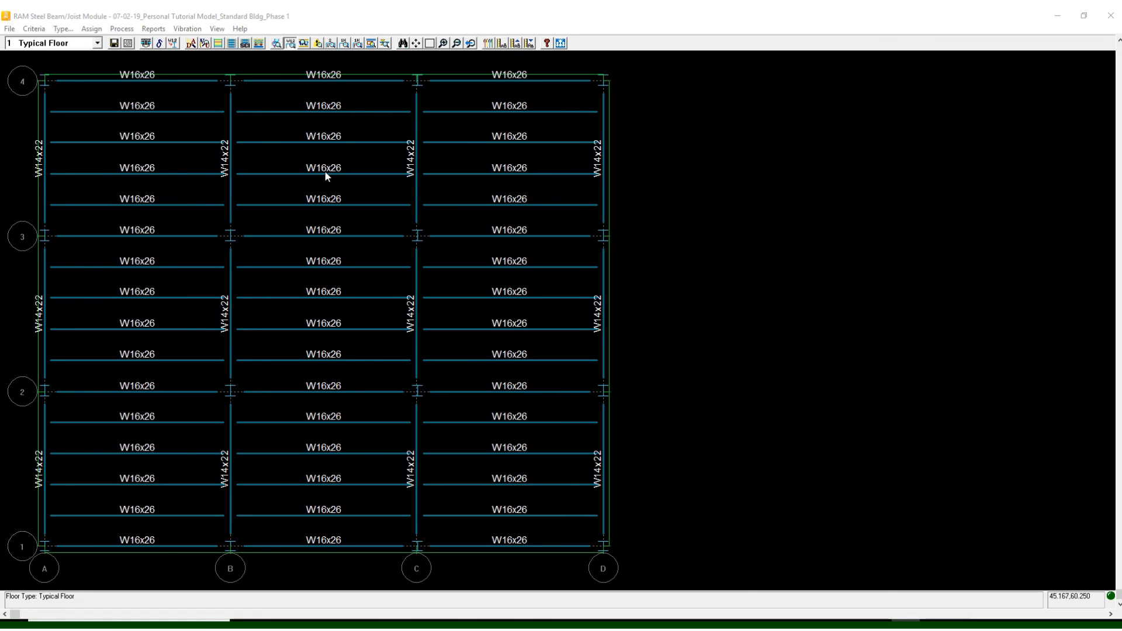
{"action": "left_click", "coordinate": [204, 43]}
{"action": "left_click_drag", "start_coordinate": [37, 43], "coordinate": [749, 83]}
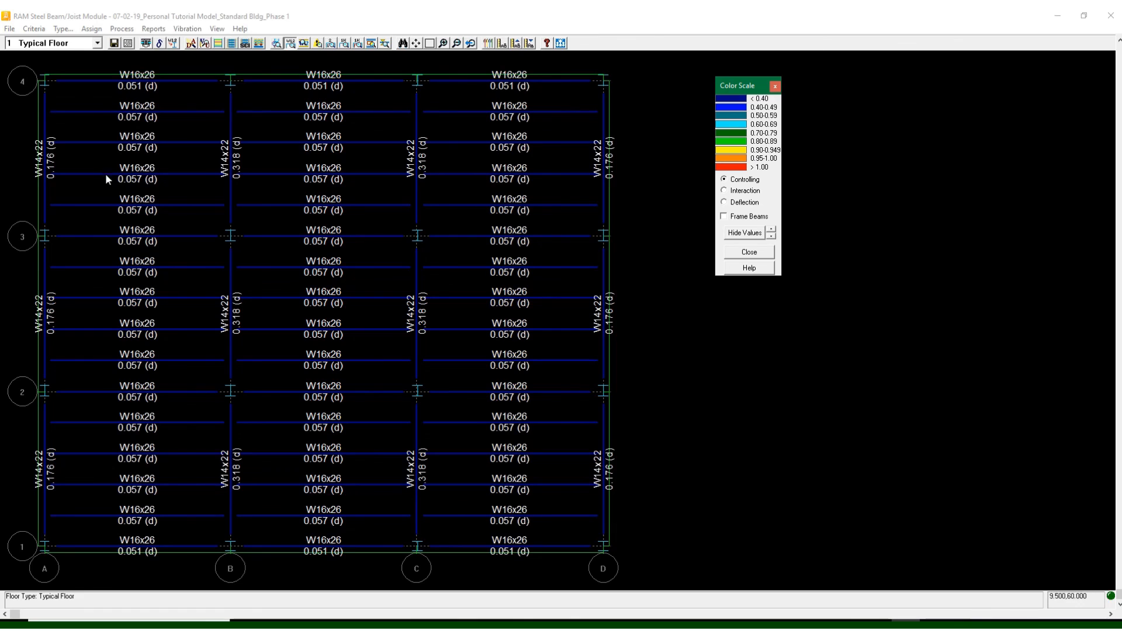
{"action": "left_click", "coordinate": [776, 86]}
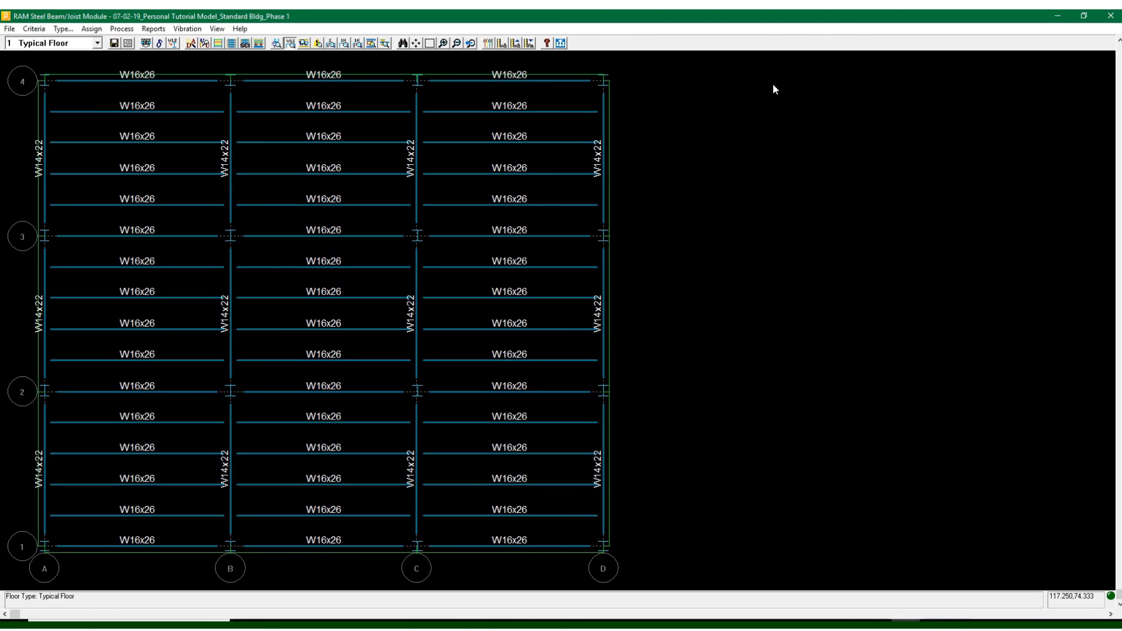
Set the maximum span/depth ratio to 18.5 in the beam design defaults and accept clearing the optimized beam designs and joist selections
{"action": "left_click", "coordinate": [39, 29]}
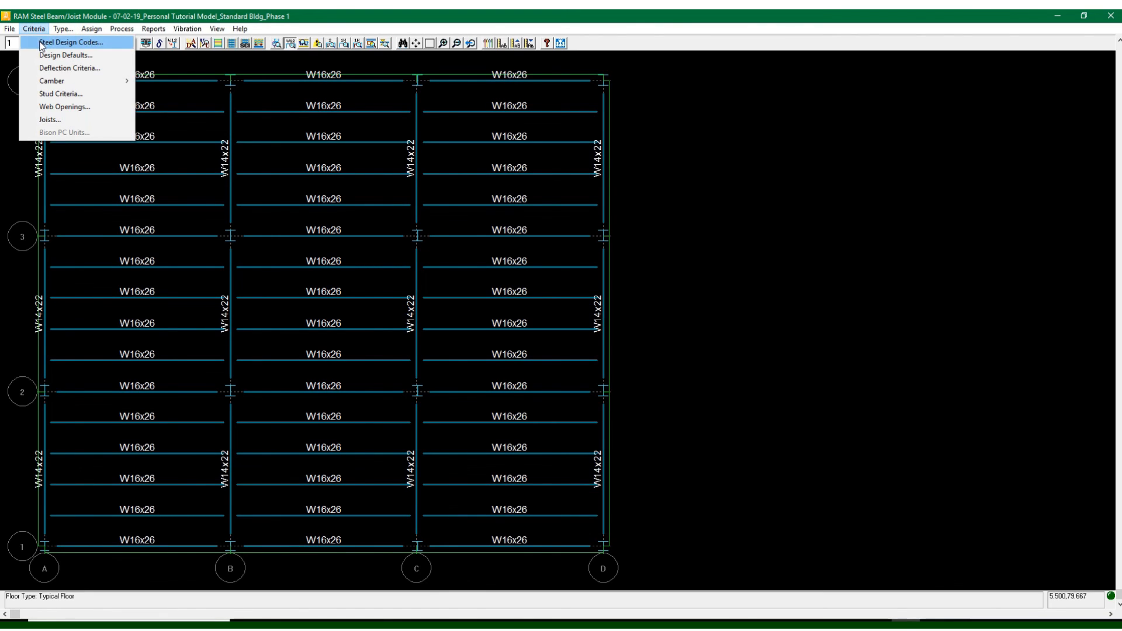
{"action": "left_click", "coordinate": [64, 54]}
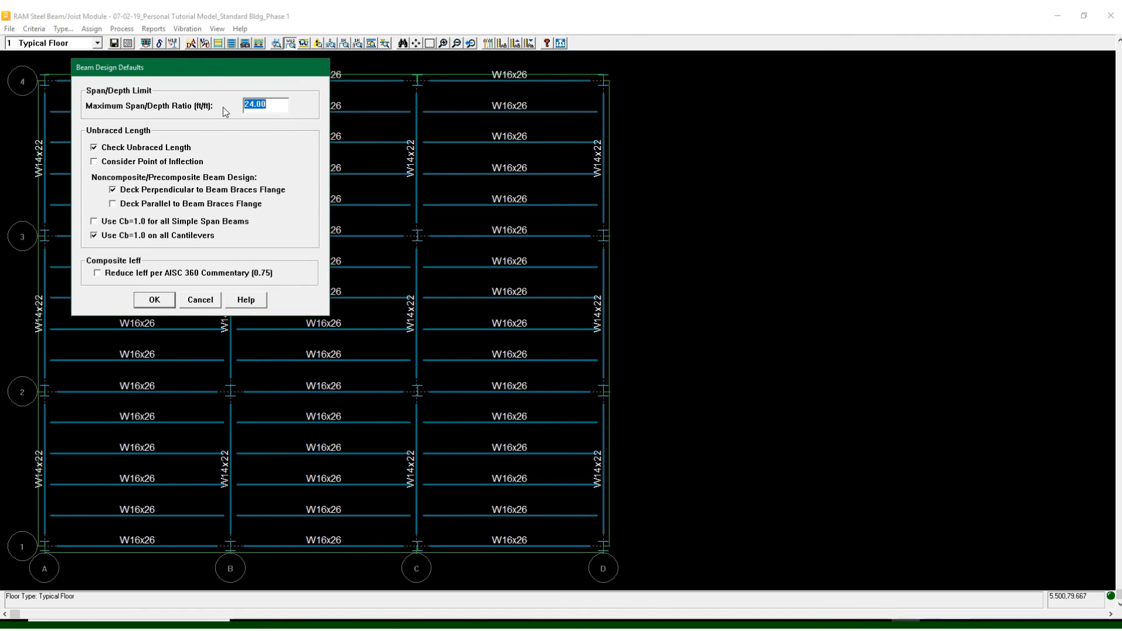
{"action": "left_click_drag", "start_coordinate": [257, 71], "coordinate": [798, 96]}
{"action": "left_click_drag", "start_coordinate": [724, 103], "coordinate": [786, 89]}
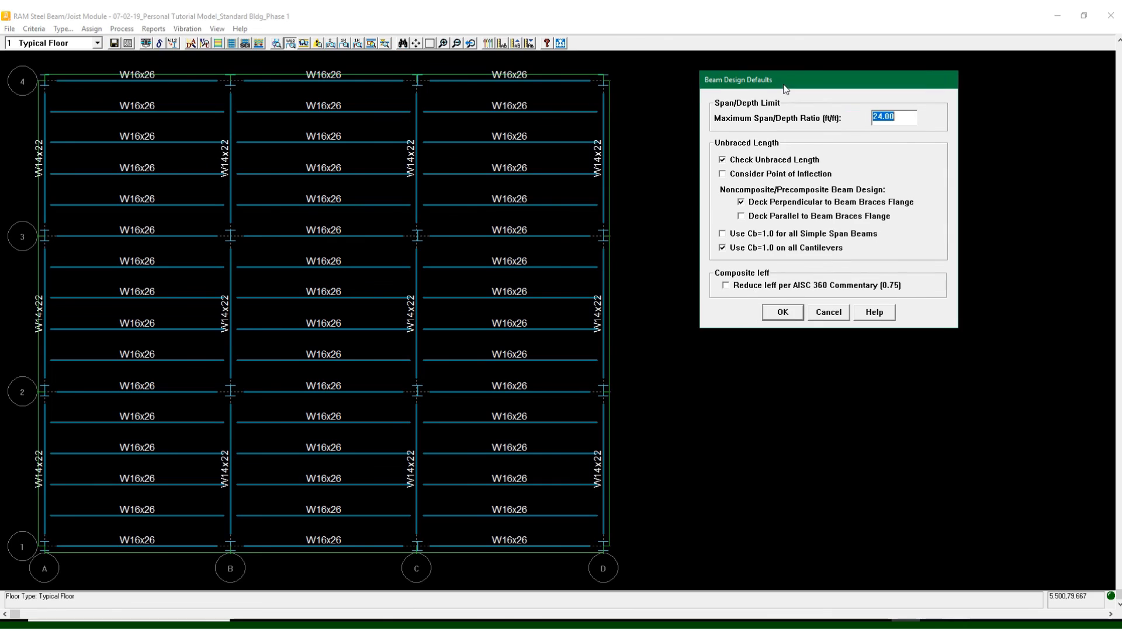
{"action": "left_click", "coordinate": [909, 120]}
{"action": "left_click_drag", "start_coordinate": [909, 119], "coordinate": [859, 118]}
{"action": "type", "text": "20"}
{"action": "key", "text": "shift+Home"}
{"action": "type", "text": "18"}
{"action": "type", "text": ".5"}
{"action": "left_click", "coordinate": [783, 315]}
{"action": "left_click", "coordinate": [620, 369]}
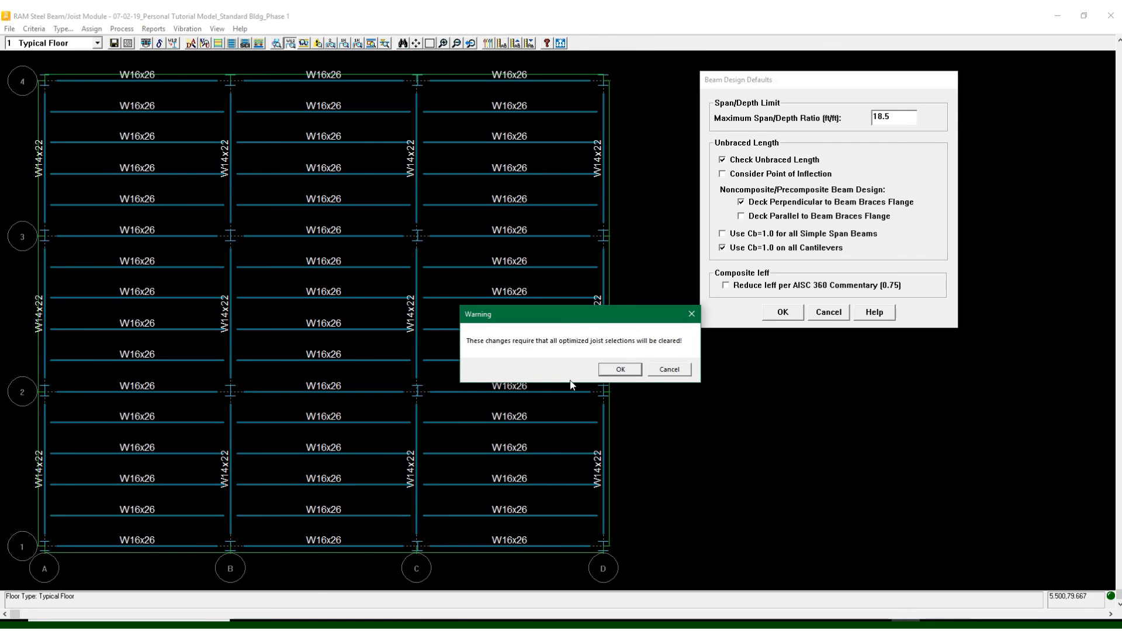
{"action": "left_click", "coordinate": [621, 369]}
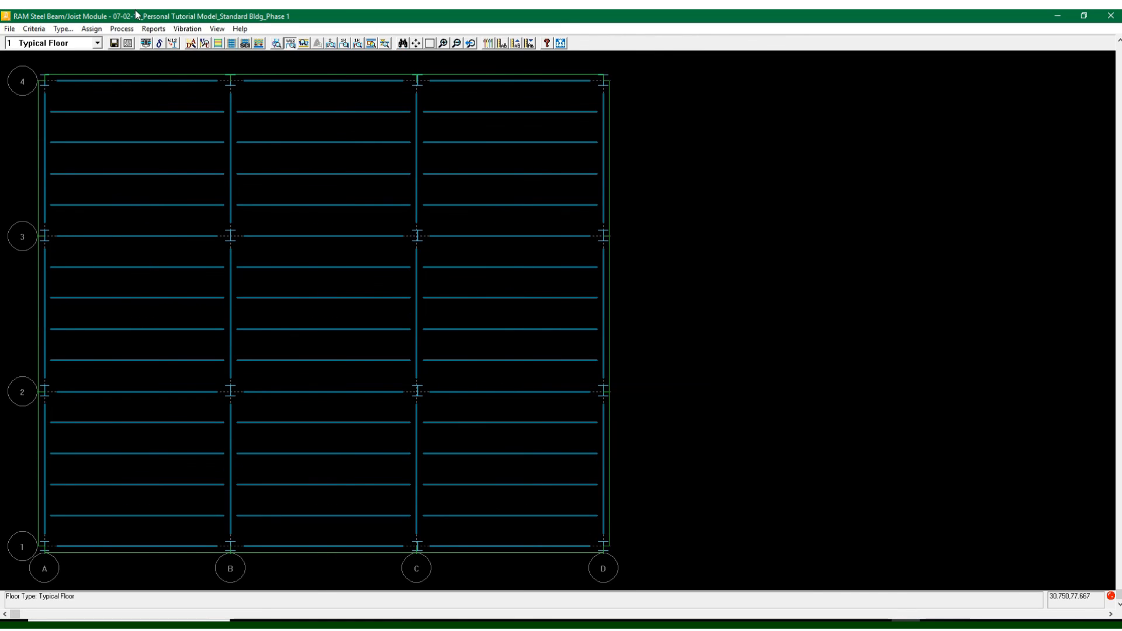
Redesign all beams on the typical floor with the 18.5 span/depth limit and save the model
{"action": "left_click", "coordinate": [190, 47]}
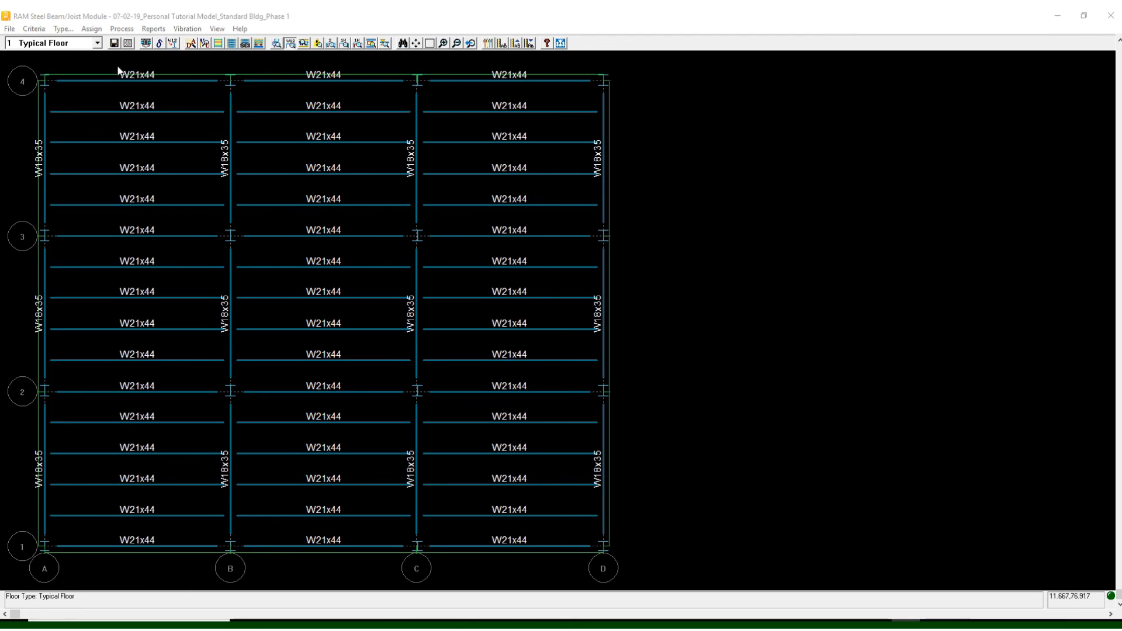
{"action": "left_click", "coordinate": [114, 44]}
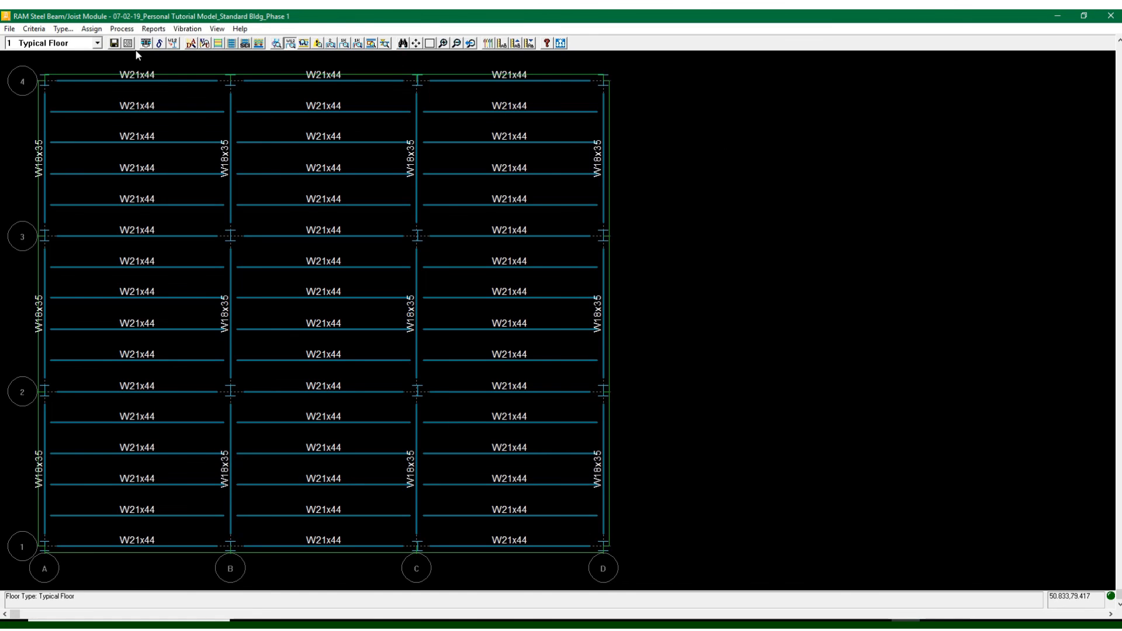
{"action": "left_click", "coordinate": [34, 28]}
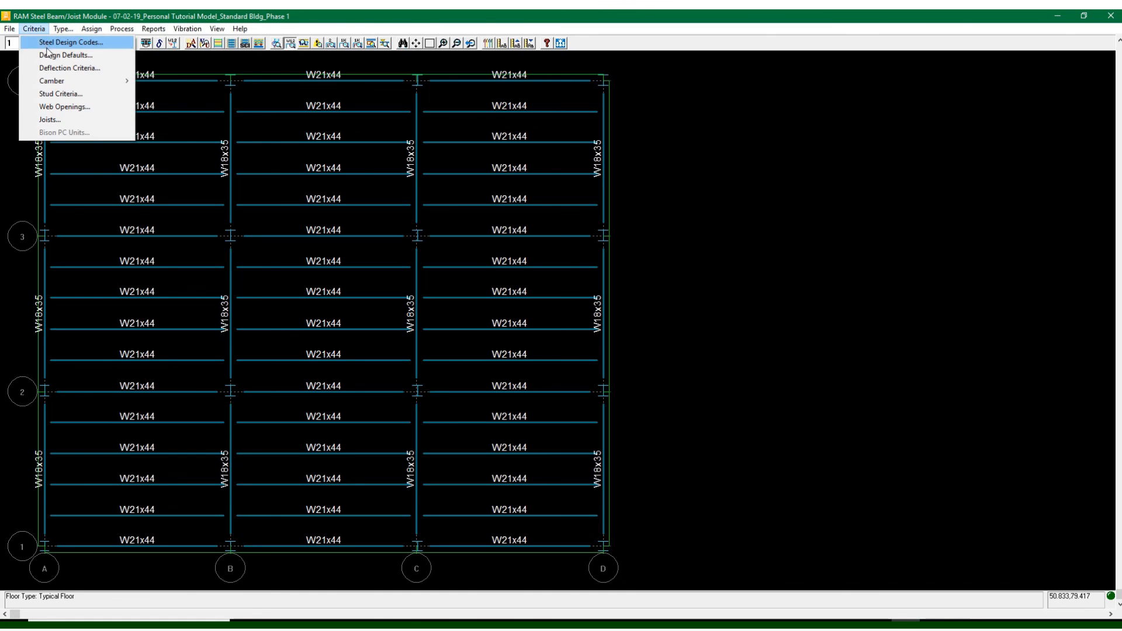
{"action": "left_click", "coordinate": [117, 15]}
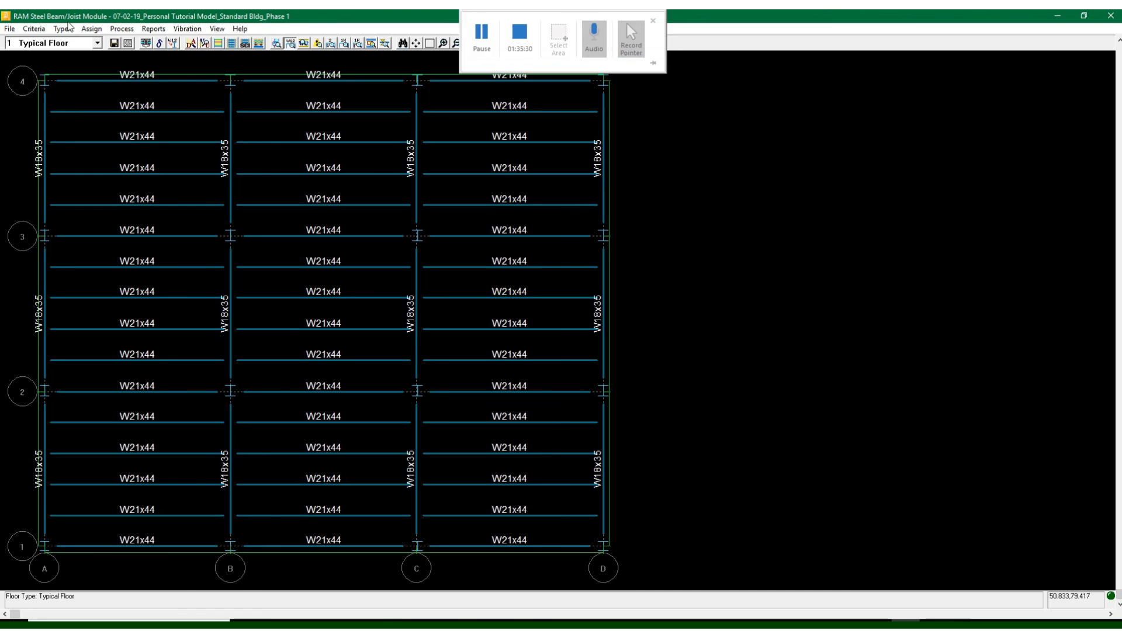
Exit the steel beam module to RAM Manager and open the model in RAM Modeler
{"action": "left_click", "coordinate": [9, 29]}
{"action": "left_click", "coordinate": [35, 90]}
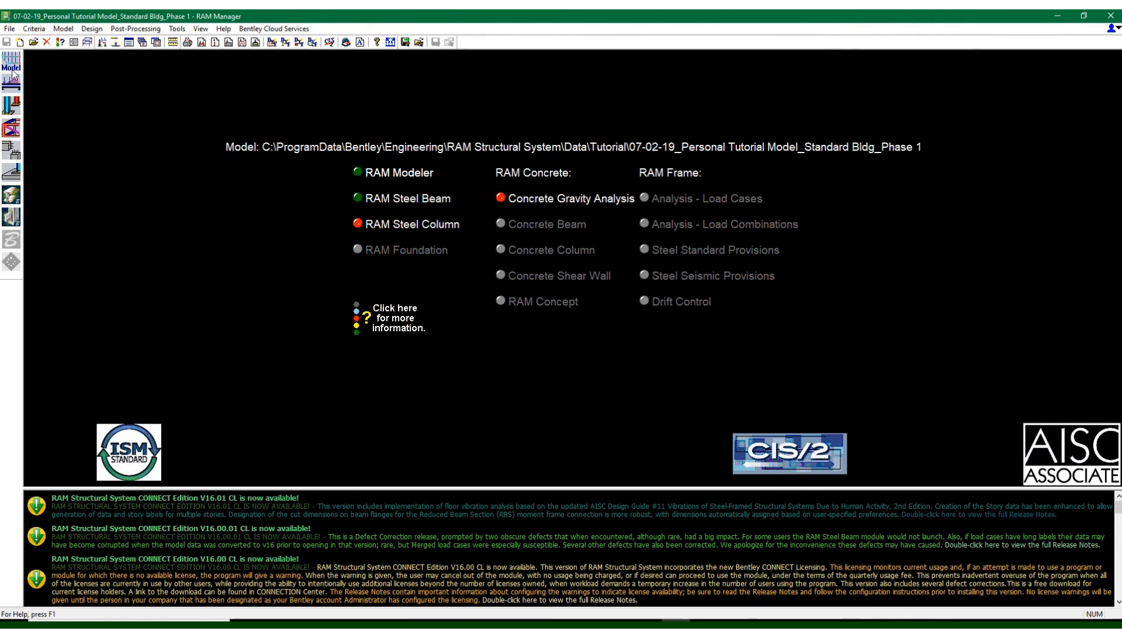
{"action": "left_click", "coordinate": [12, 62]}
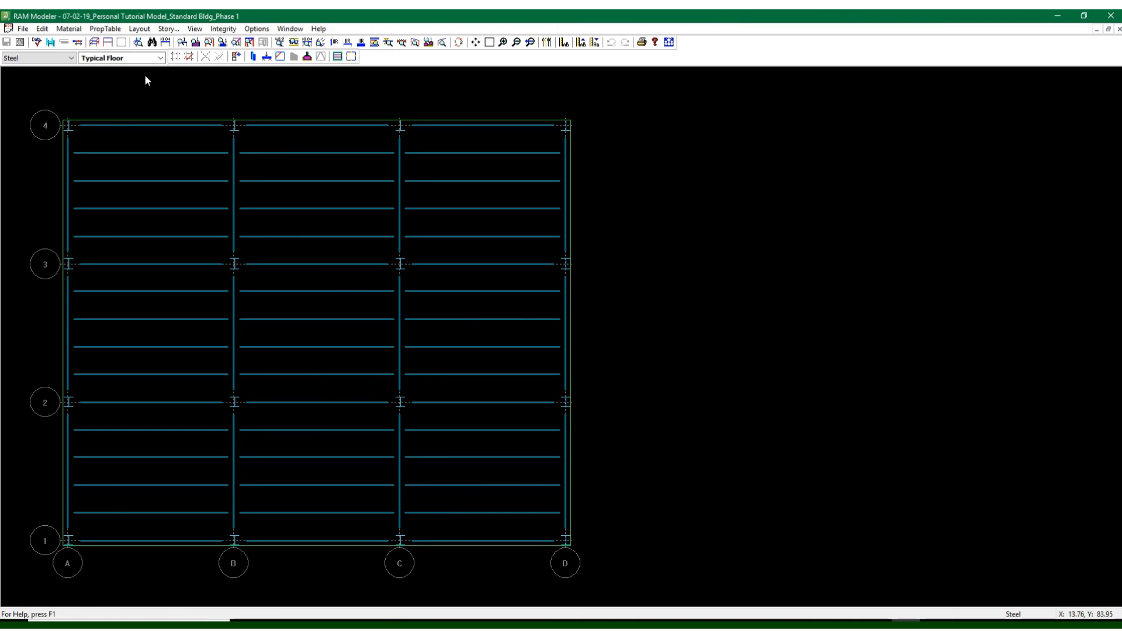
Open the surface load properties in load layout mode and label the new load "Uniform Roof Loads"
{"action": "left_click", "coordinate": [351, 57]}
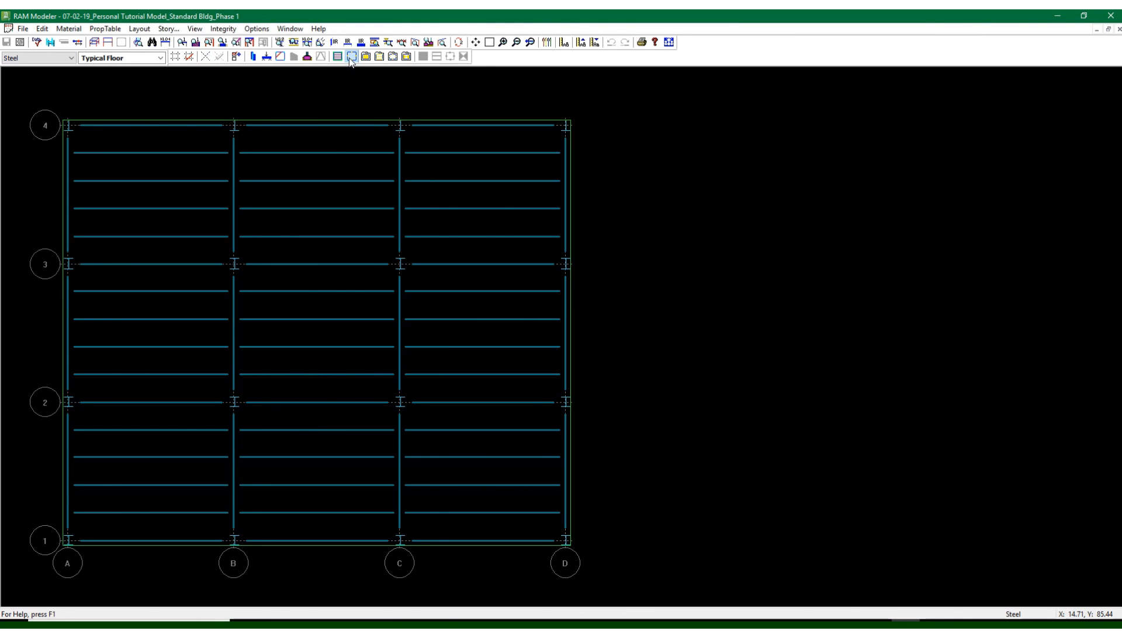
{"action": "left_click", "coordinate": [140, 29]}
{"action": "mouse_move", "coordinate": [154, 146]}
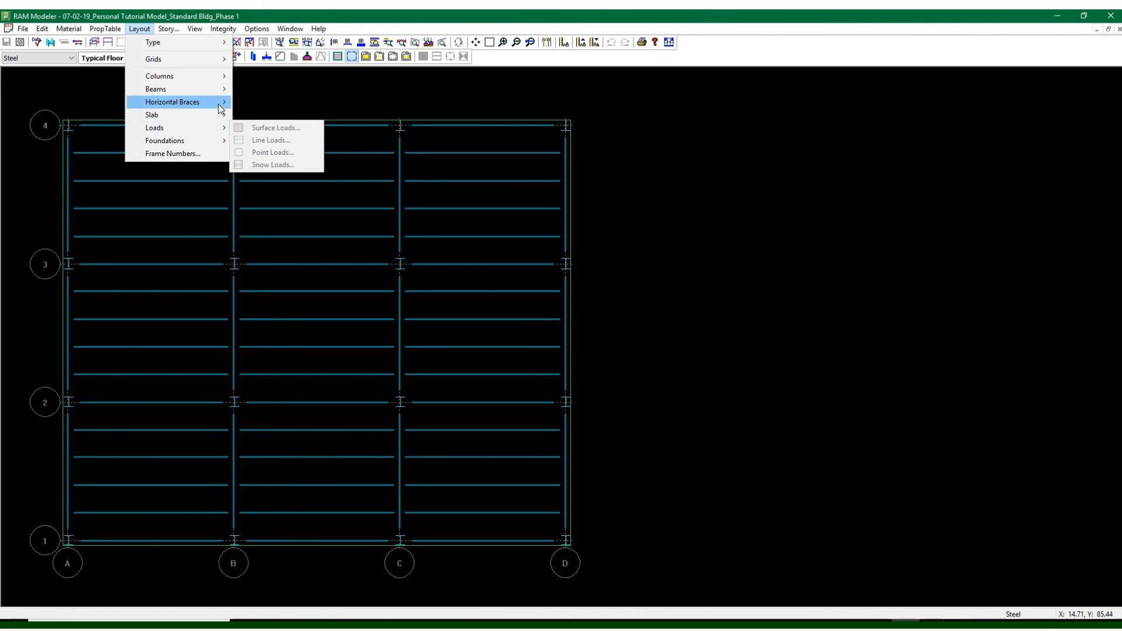
{"action": "left_click", "coordinate": [364, 80]}
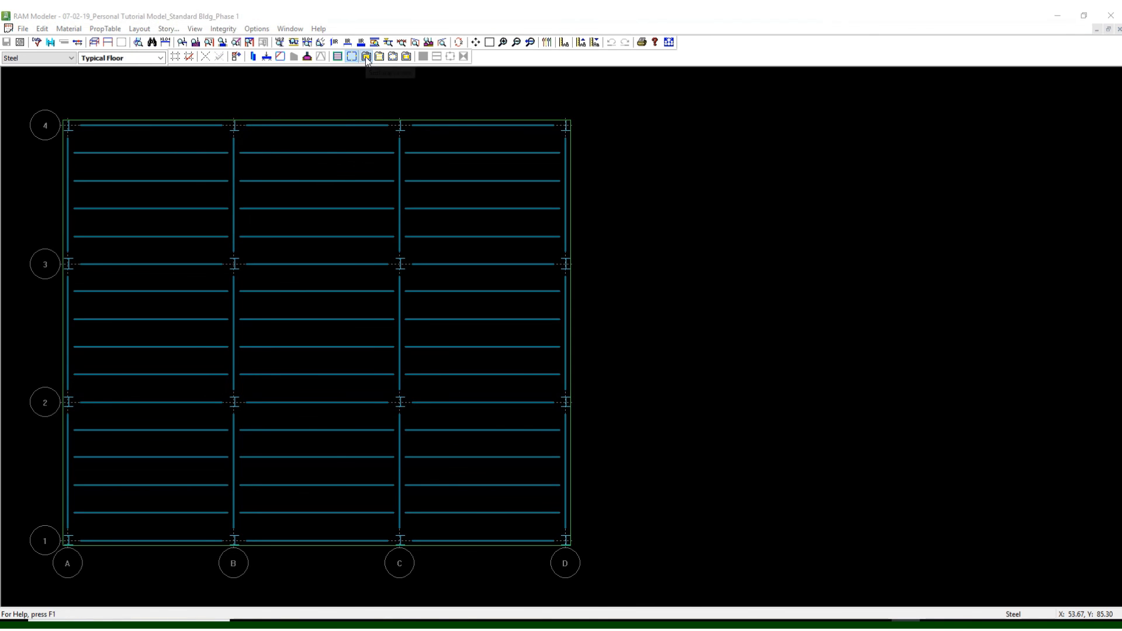
{"action": "left_click", "coordinate": [366, 57]}
{"action": "left_click_drag", "start_coordinate": [277, 69], "coordinate": [604, 77]}
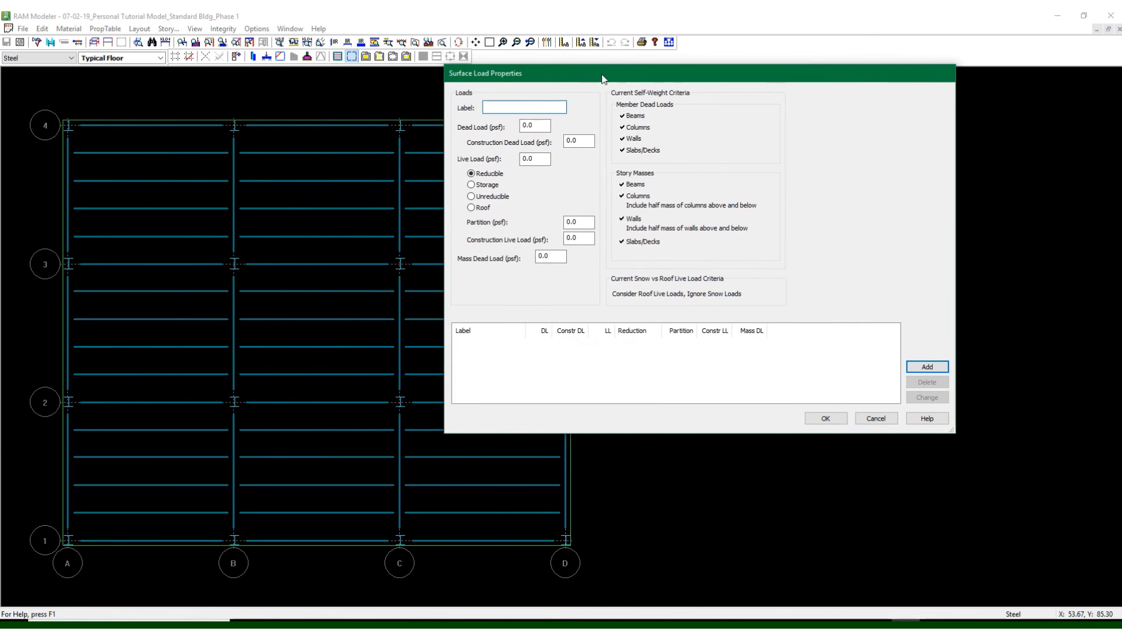
{"action": "type", "text": "Roof"}
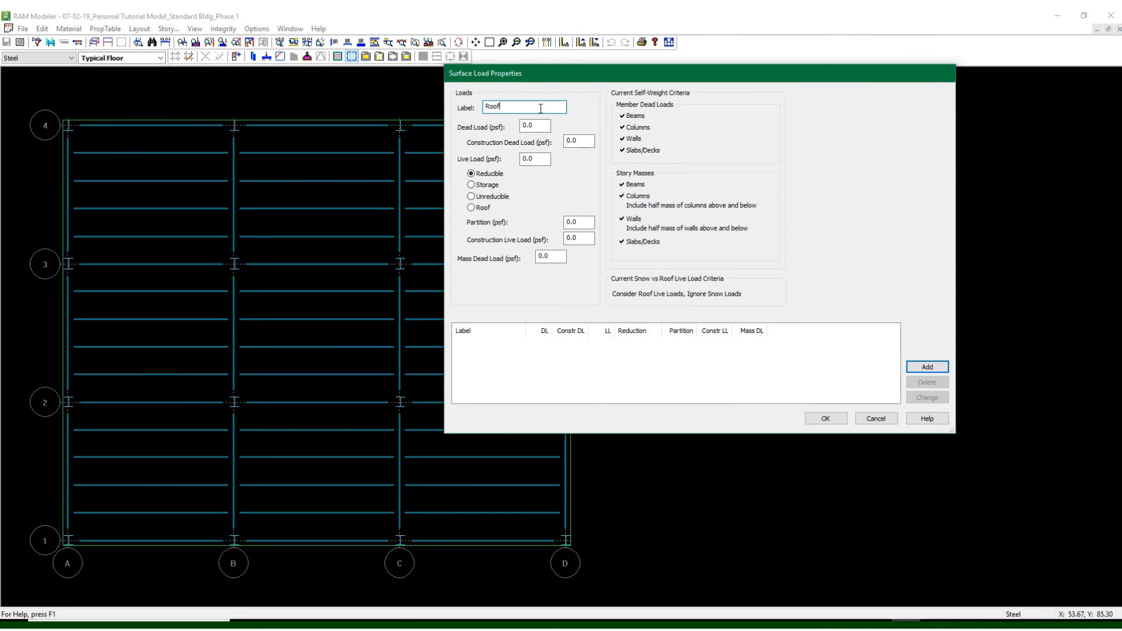
{"action": "type", "text": " csvfvfdvfgvdfg"}
{"action": "left_click_drag", "start_coordinate": [551, 109], "coordinate": [500, 114]}
{"action": "type", "text": "Llo"}
{"action": "key", "text": "BackSpace"}
{"action": "key", "text": "BackSpace"}
{"action": "key", "text": "BackSpace"}
{"action": "key", "text": "BackSpace"}
{"action": "key", "text": "BackSpace"}
{"action": "key", "text": "BackSpace"}
{"action": "type", "text": "Uniform Roof Load"}
Give the Uniform Roof Loads a dead load of 25 psf and an unreducible live load of 30 psf
{"action": "left_click", "coordinate": [535, 129]}
{"action": "double_click", "coordinate": [535, 128]}
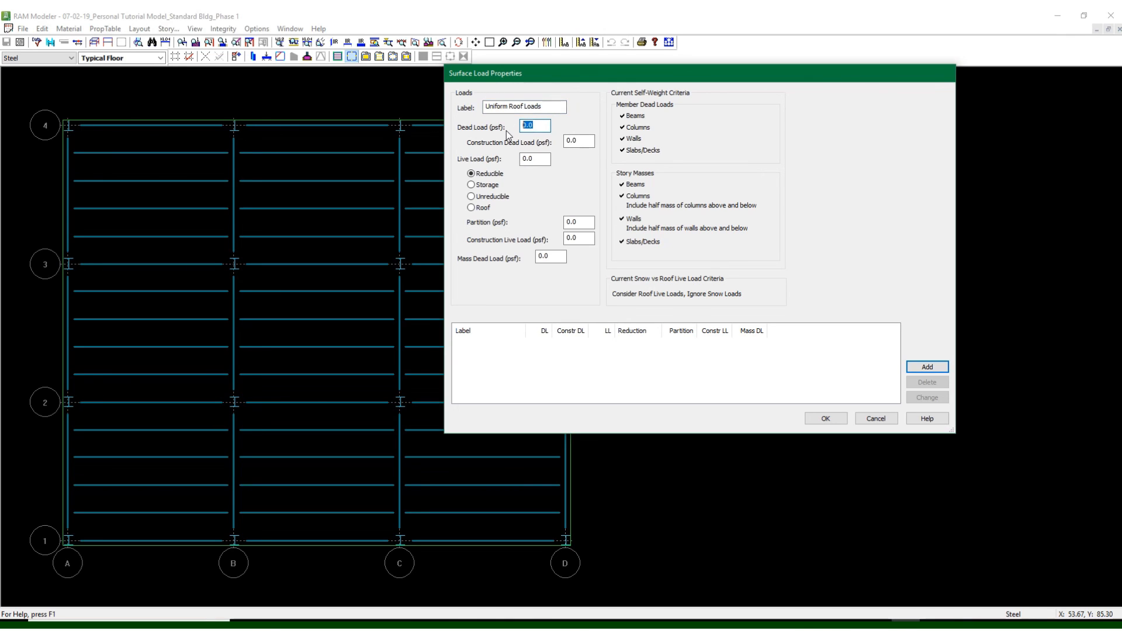
{"action": "type", "text": "25"}
{"action": "key", "text": "Tab"}
{"action": "key", "text": "Tab"}
{"action": "type", "text": "30"}
{"action": "left_click", "coordinate": [494, 197]}
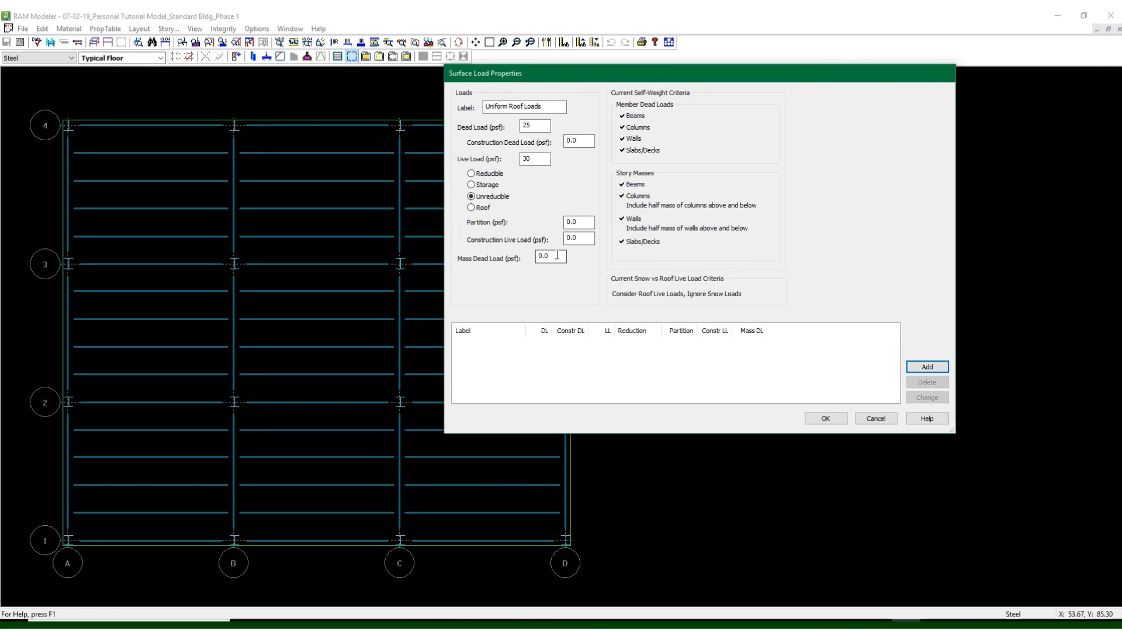
Set the mass dead load to 25 psf, add Uniform Roof Loads to the surface load table and accept the properties
{"action": "left_click_drag", "start_coordinate": [557, 256], "coordinate": [509, 260]}
{"action": "type", "text": "25"}
{"action": "left_click", "coordinate": [574, 238]}
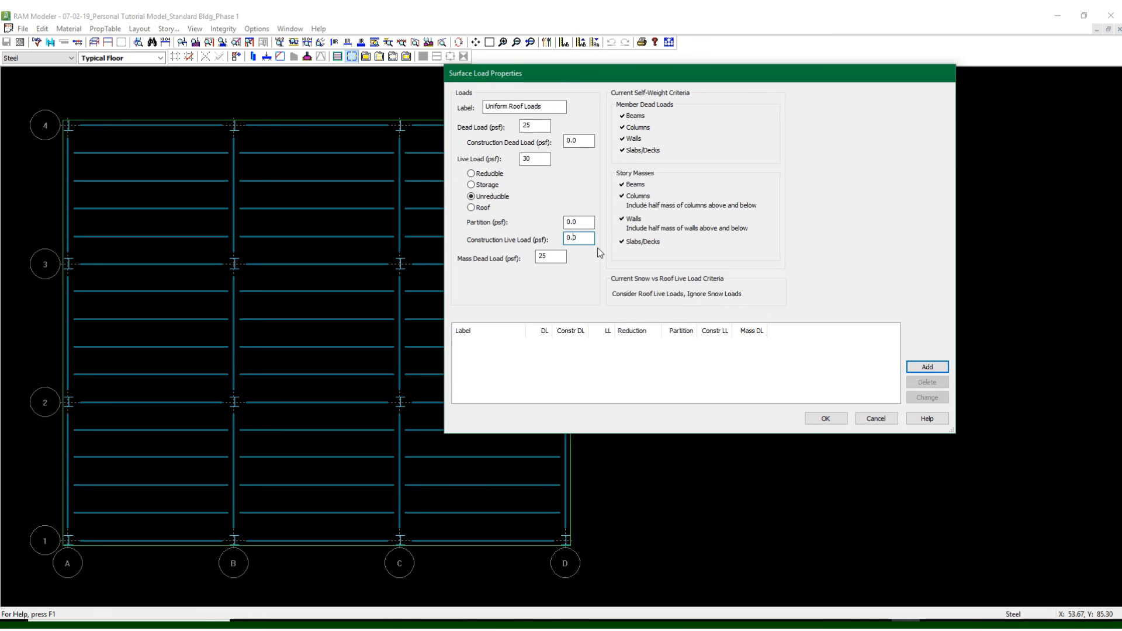
{"action": "left_click", "coordinate": [584, 238]}
{"action": "left_click", "coordinate": [583, 142]}
{"action": "left_click", "coordinate": [928, 368]}
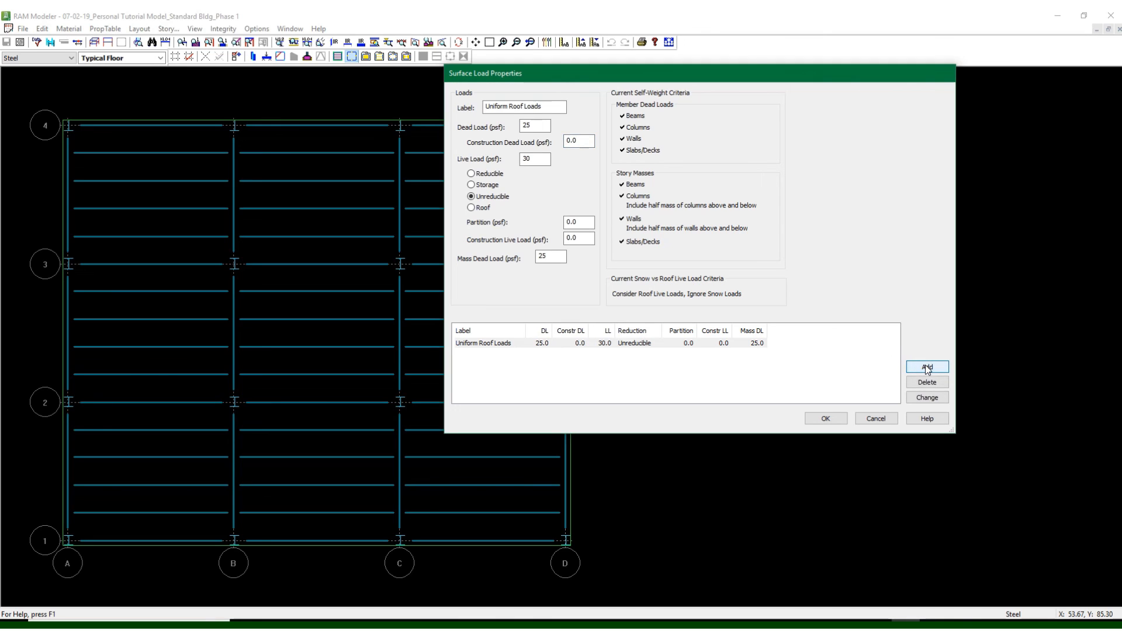
{"action": "left_click", "coordinate": [826, 418]}
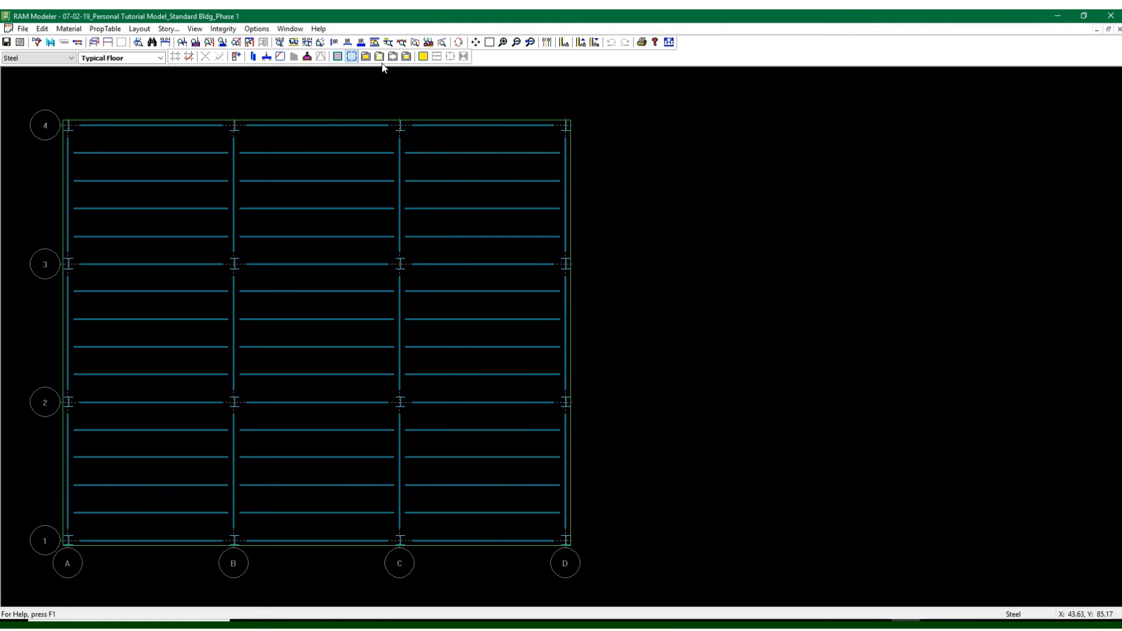
Lay out a Uniform Roof Loads polygon over the central bay between grids B–C and 2–3
{"action": "left_click", "coordinate": [422, 56]}
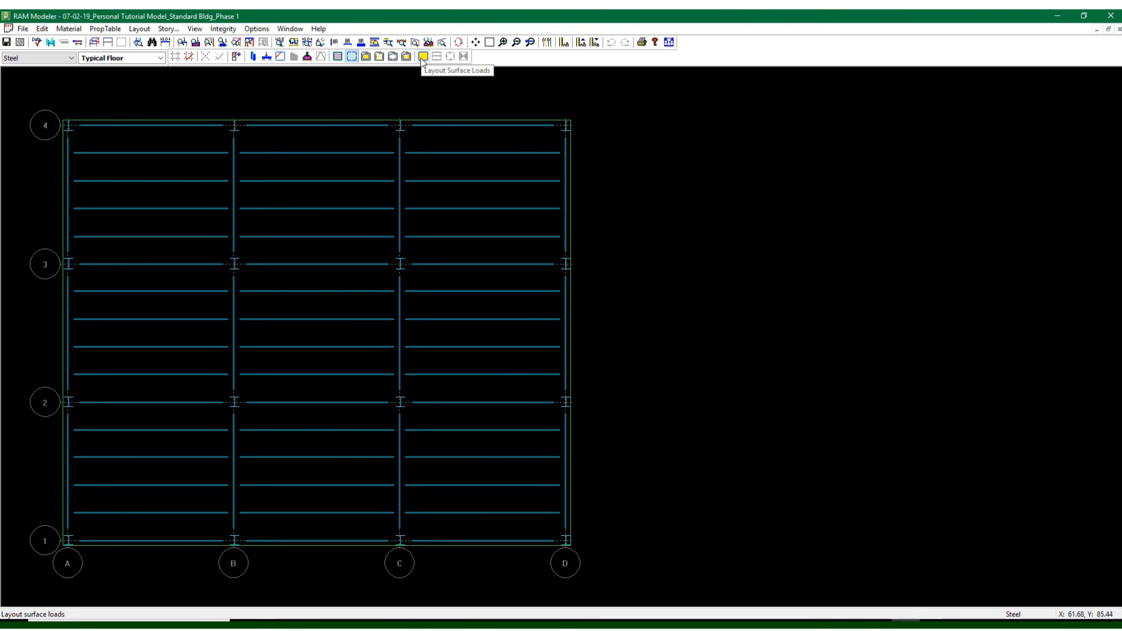
{"action": "left_click", "coordinate": [422, 56]}
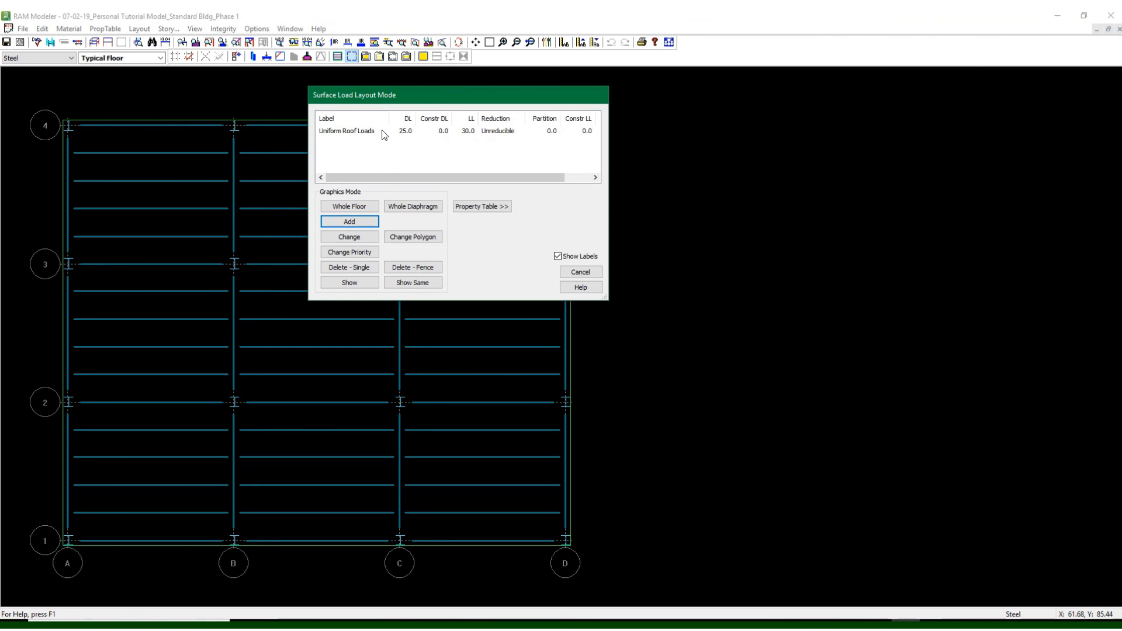
{"action": "left_click_drag", "start_coordinate": [360, 100], "coordinate": [659, 116]}
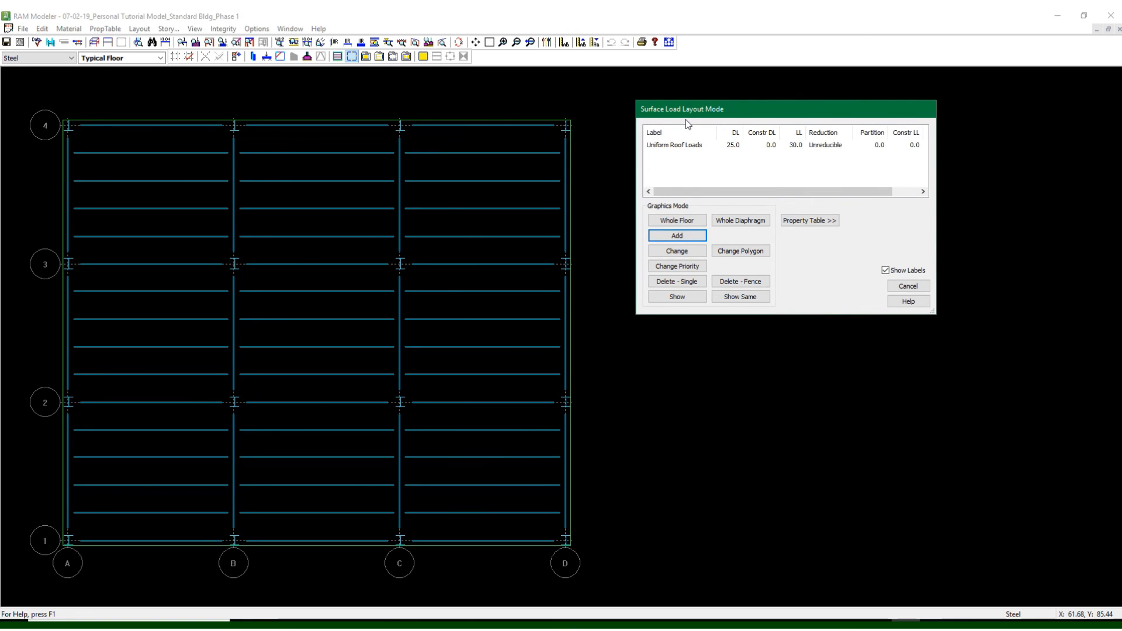
{"action": "left_click", "coordinate": [699, 150]}
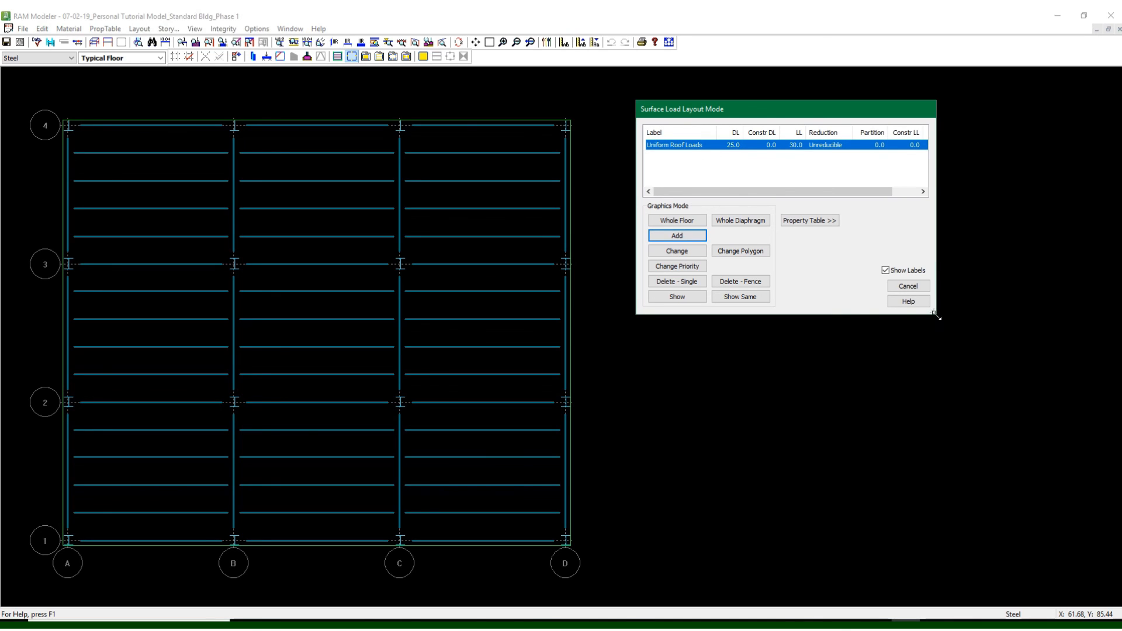
{"action": "left_click_drag", "start_coordinate": [934, 314], "coordinate": [1023, 403]}
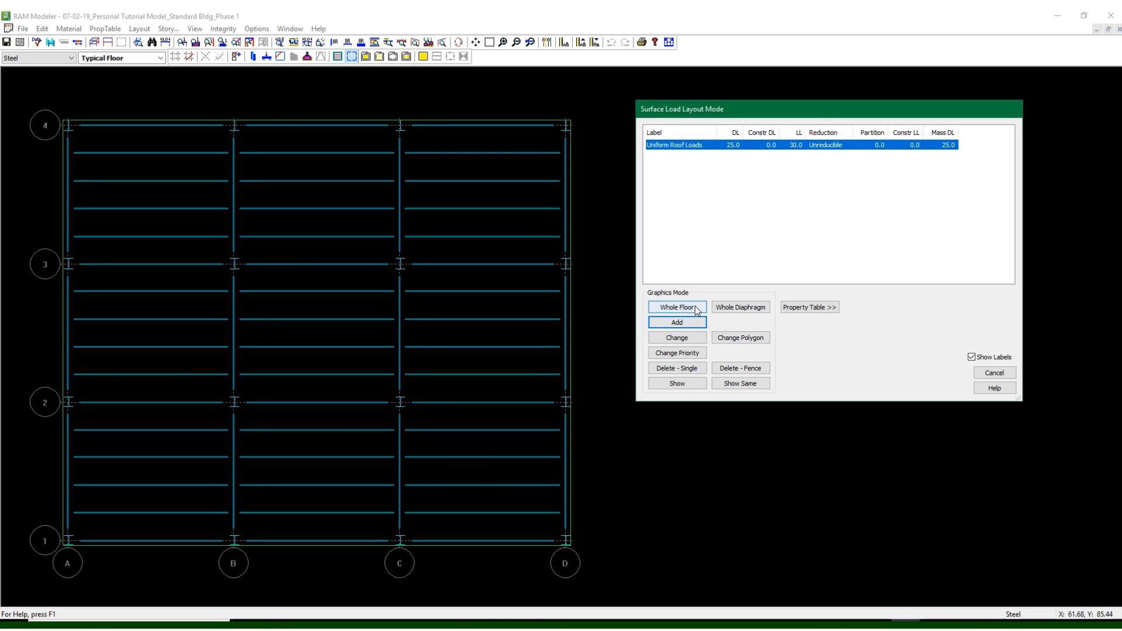
{"action": "left_click", "coordinate": [678, 322]}
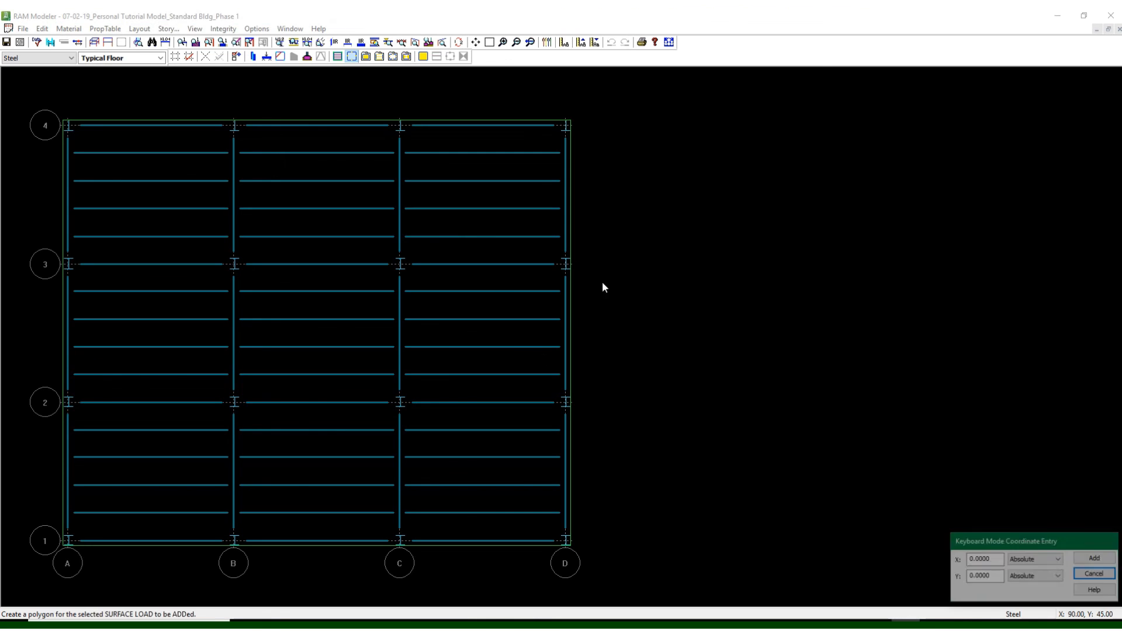
{"action": "left_click", "coordinate": [409, 261]}
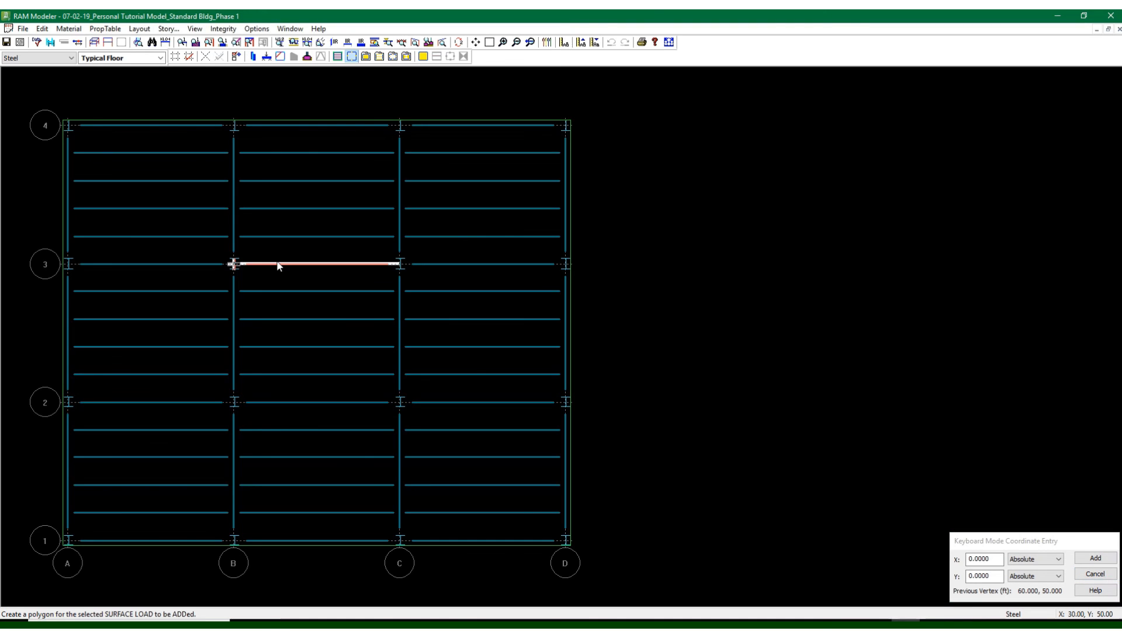
{"action": "left_click", "coordinate": [278, 265]}
{"action": "left_click", "coordinate": [239, 403]}
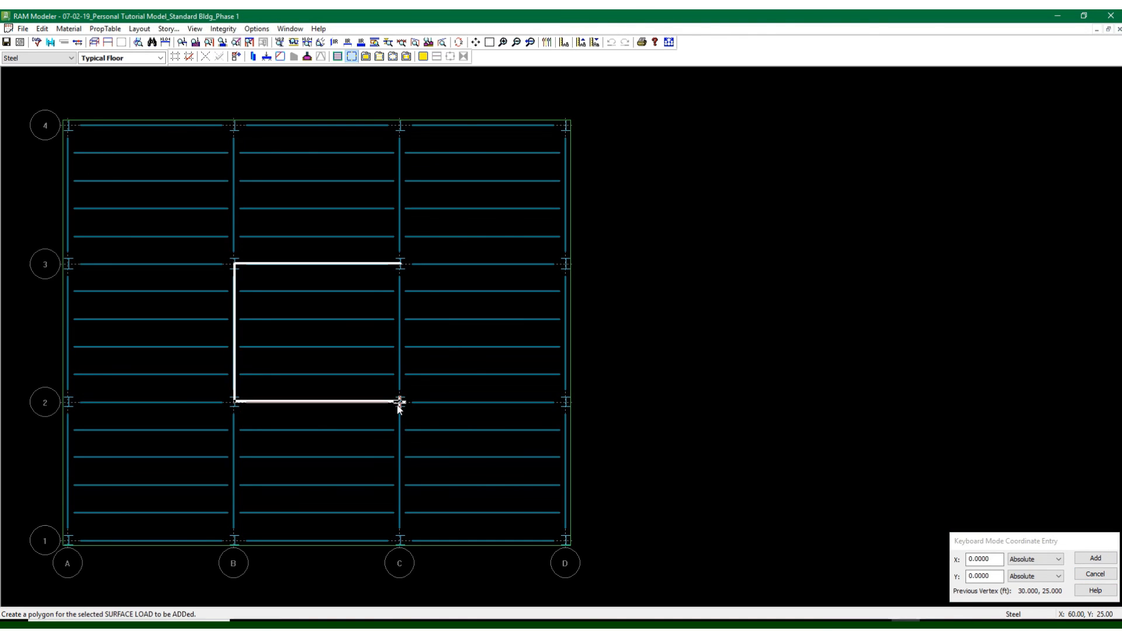
{"action": "left_click", "coordinate": [399, 403]}
{"action": "left_click", "coordinate": [389, 270]}
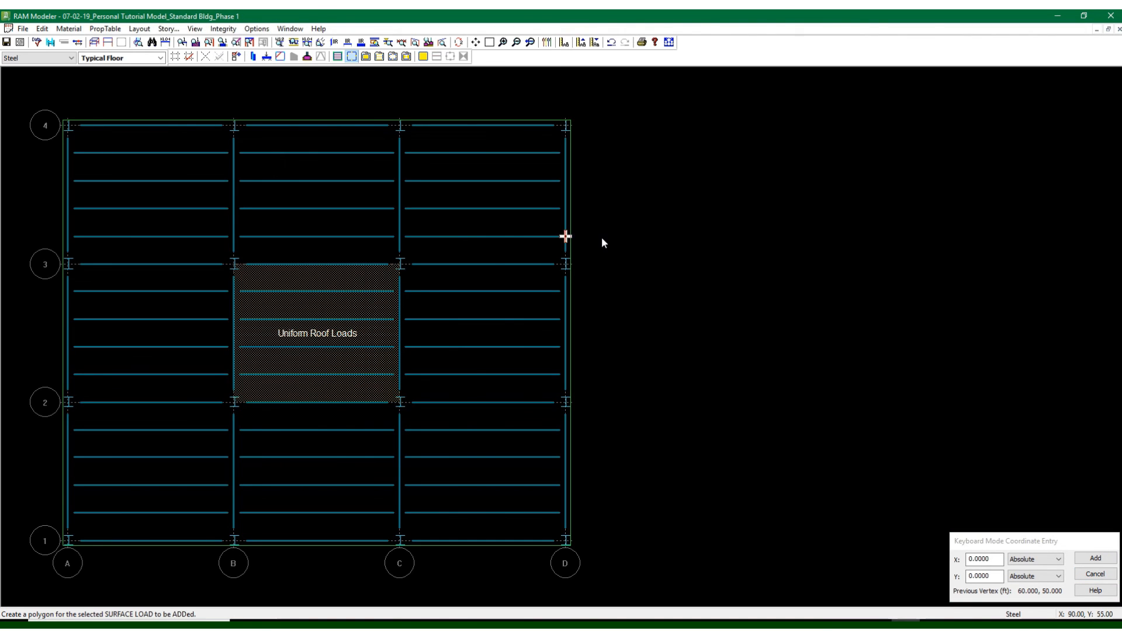
Add a Uniform Roof Loads polygon between grids C and D, from grid 3 (Y 50 ft) to Y 70 ft
{"action": "left_click", "coordinate": [387, 153]}
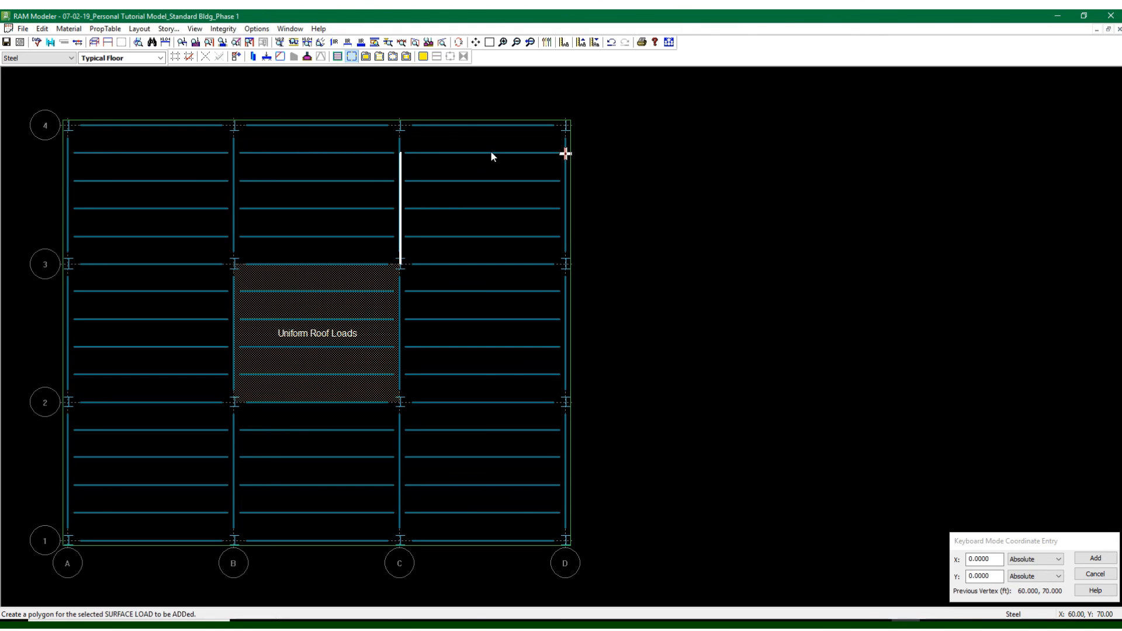
{"action": "left_click", "coordinate": [533, 181]}
{"action": "left_click", "coordinate": [555, 261]}
{"action": "left_click", "coordinate": [432, 253]}
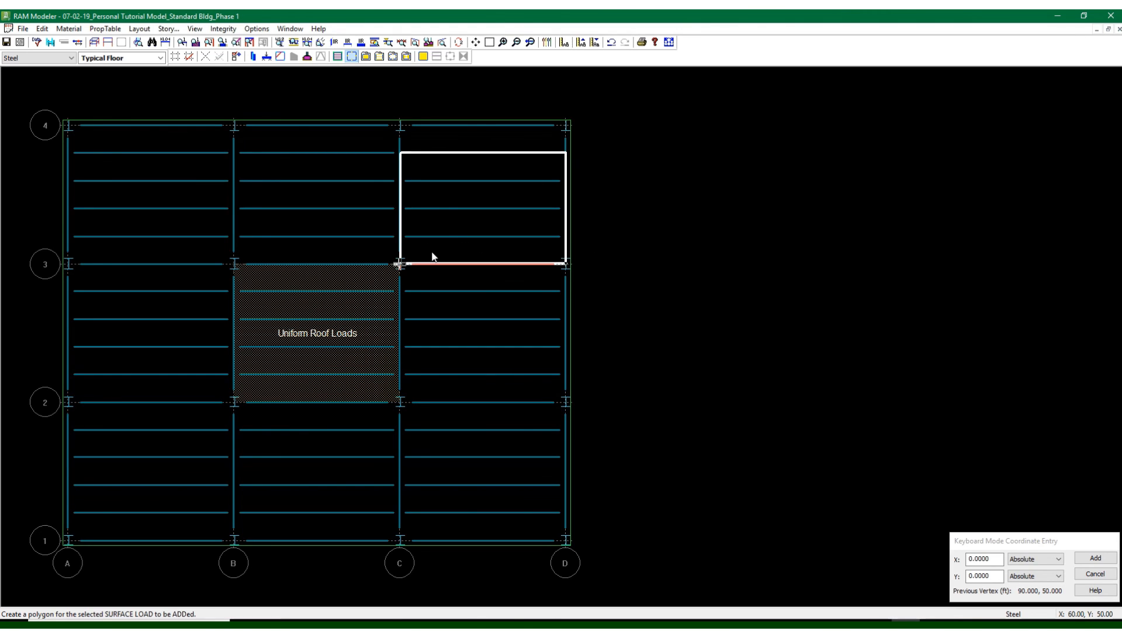
Add a four-sided Uniform Roof Loads polygon between grids A and B with vertices (30,70), (0,70), (0,50) and (30,55) ft
{"action": "left_click", "coordinate": [210, 150]}
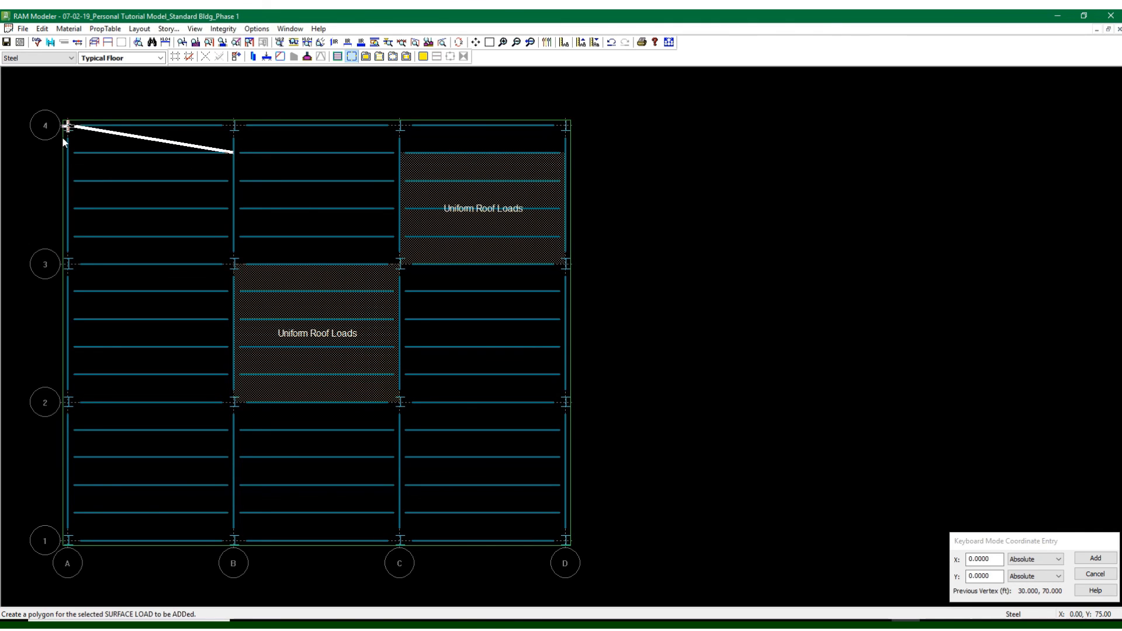
{"action": "left_click", "coordinate": [72, 155]}
{"action": "left_click", "coordinate": [101, 261]}
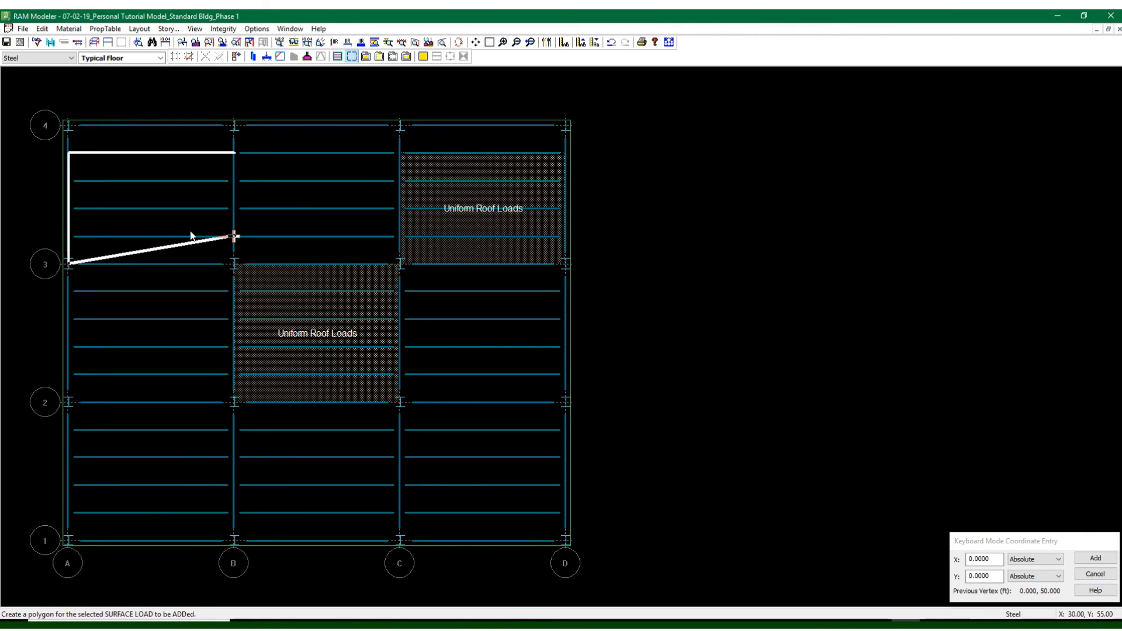
{"action": "left_click", "coordinate": [234, 236]}
{"action": "left_click", "coordinate": [68, 153]}
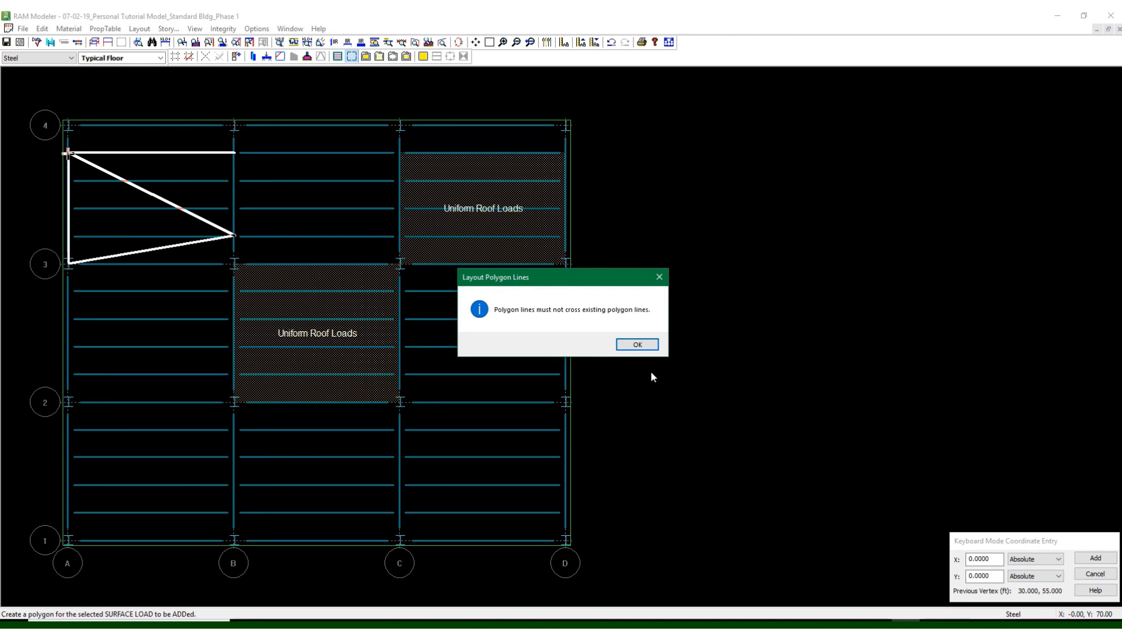
{"action": "left_click", "coordinate": [638, 345]}
{"action": "left_click", "coordinate": [234, 154]}
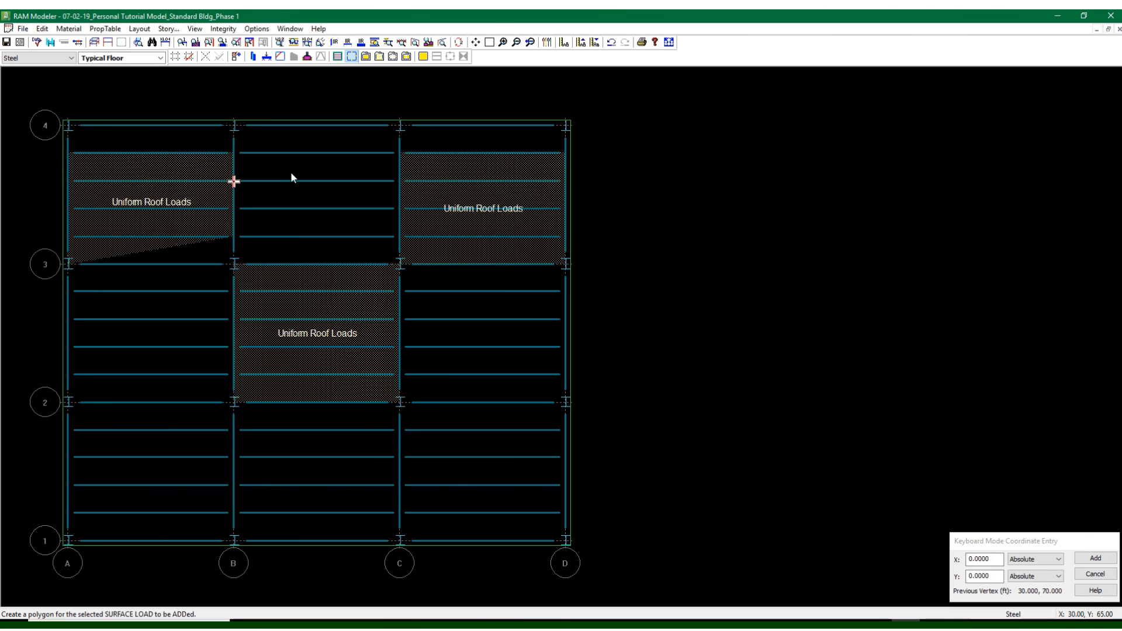
End the surface load layout and undo the two load polygons between grids 3 and 4
{"action": "right_click", "coordinate": [291, 177]}
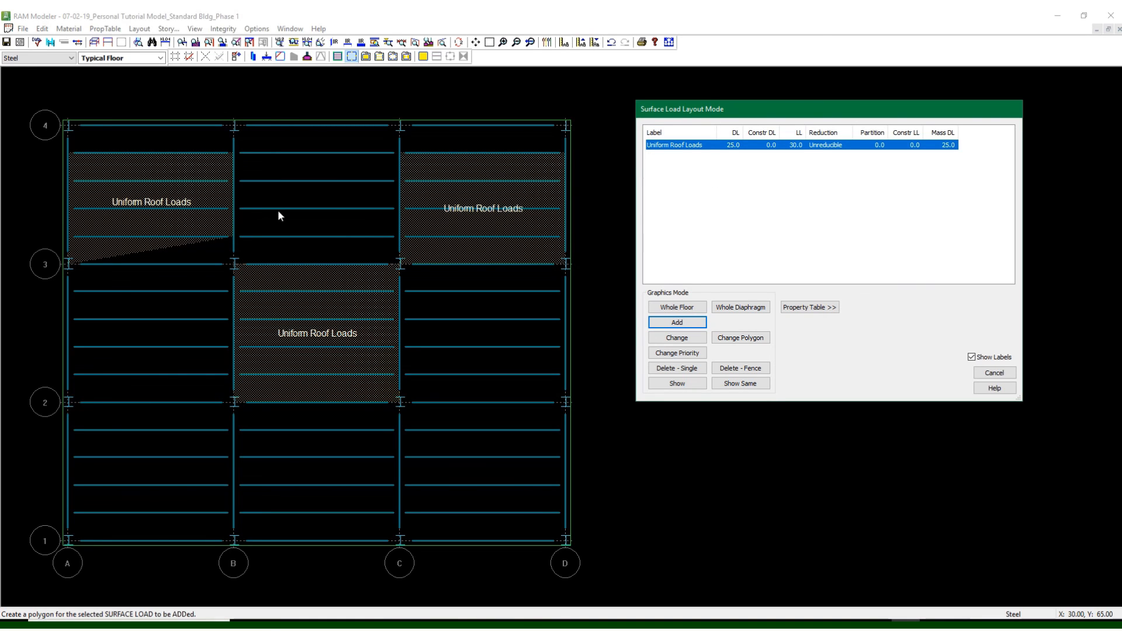
{"action": "left_click", "coordinate": [996, 373]}
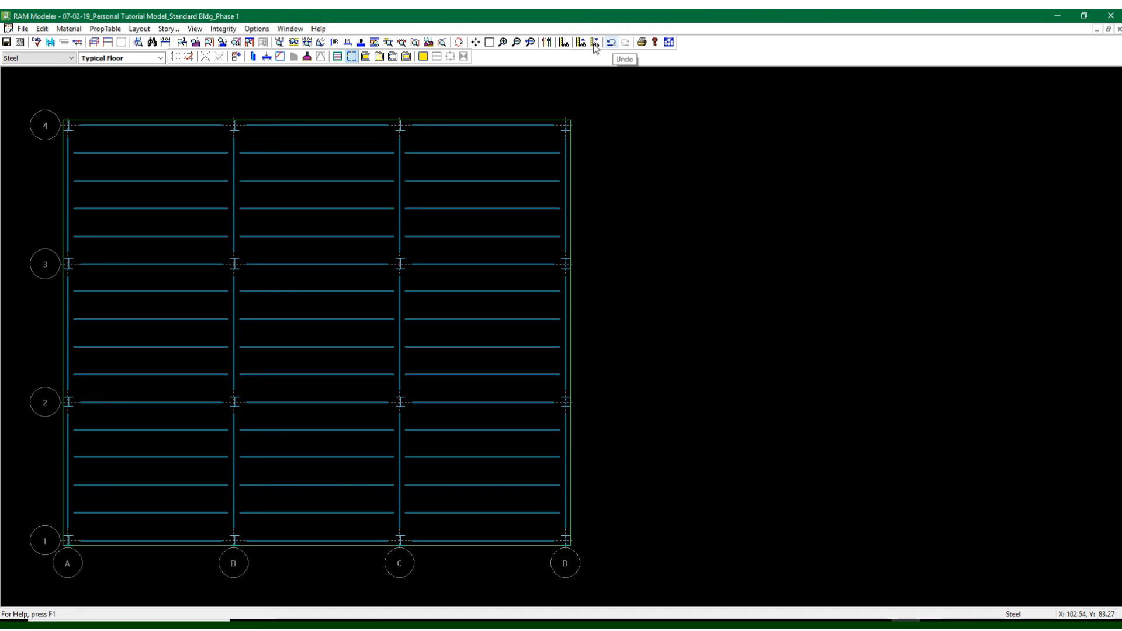
{"action": "left_click", "coordinate": [611, 44]}
Show the surface load properties of the central bay's load polygon
{"action": "left_click", "coordinate": [424, 57]}
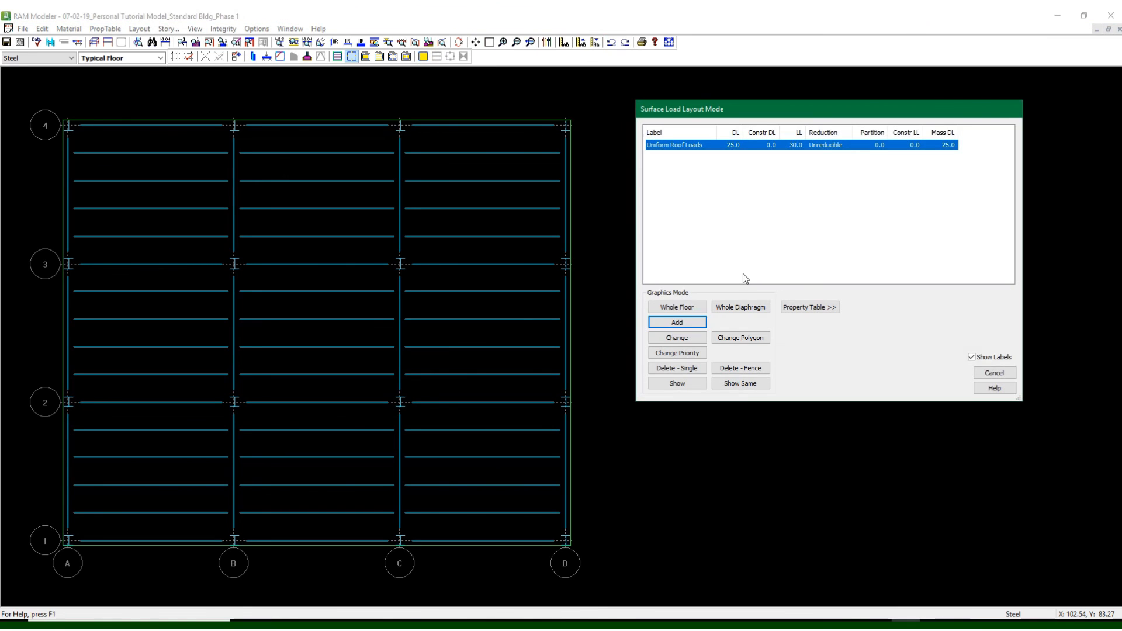
{"action": "left_click_drag", "start_coordinate": [677, 112], "coordinate": [700, 104]}
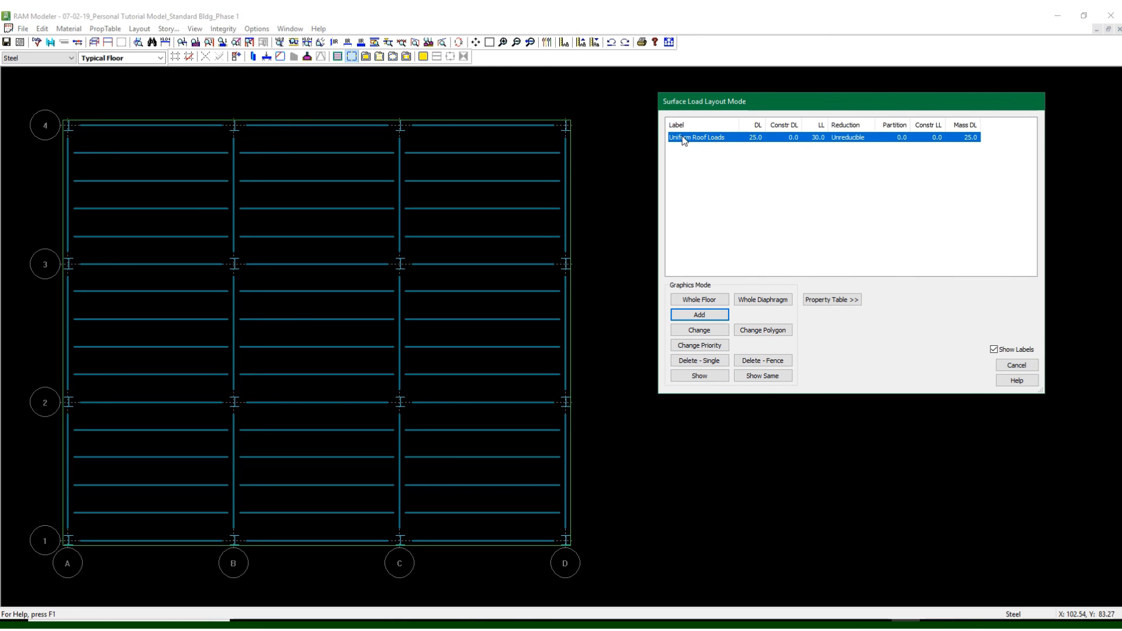
{"action": "left_click", "coordinate": [704, 375]}
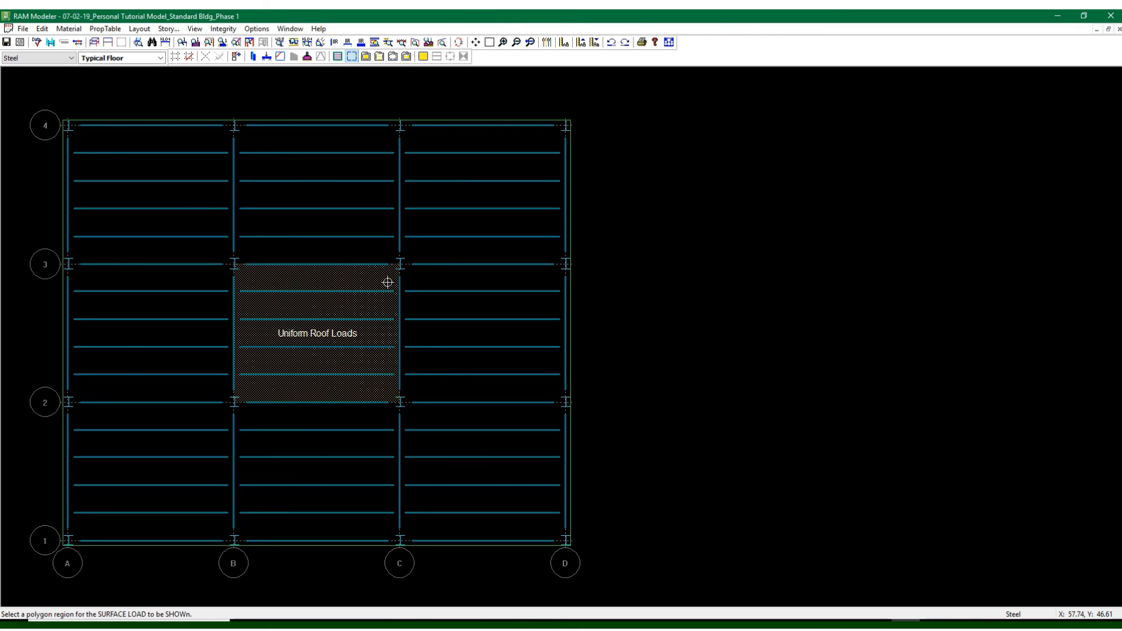
{"action": "left_click", "coordinate": [349, 279]}
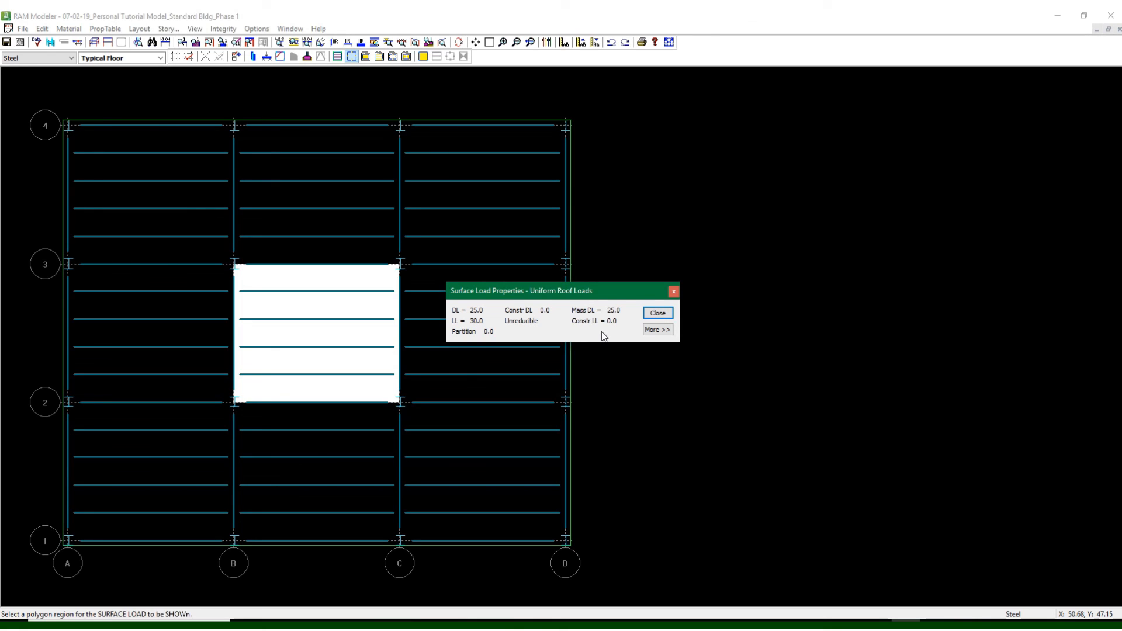
{"action": "left_click", "coordinate": [659, 313]}
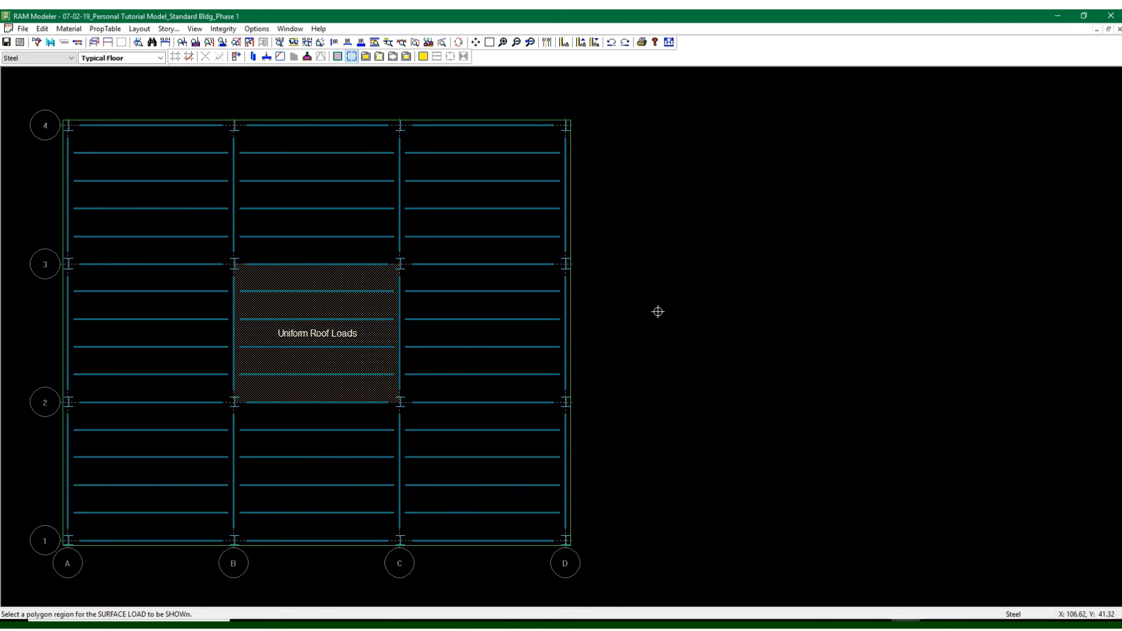
Delete the Uniform Roof Loads polygon from the central bay between grids B–C and 2–3
{"action": "left_click", "coordinate": [423, 57]}
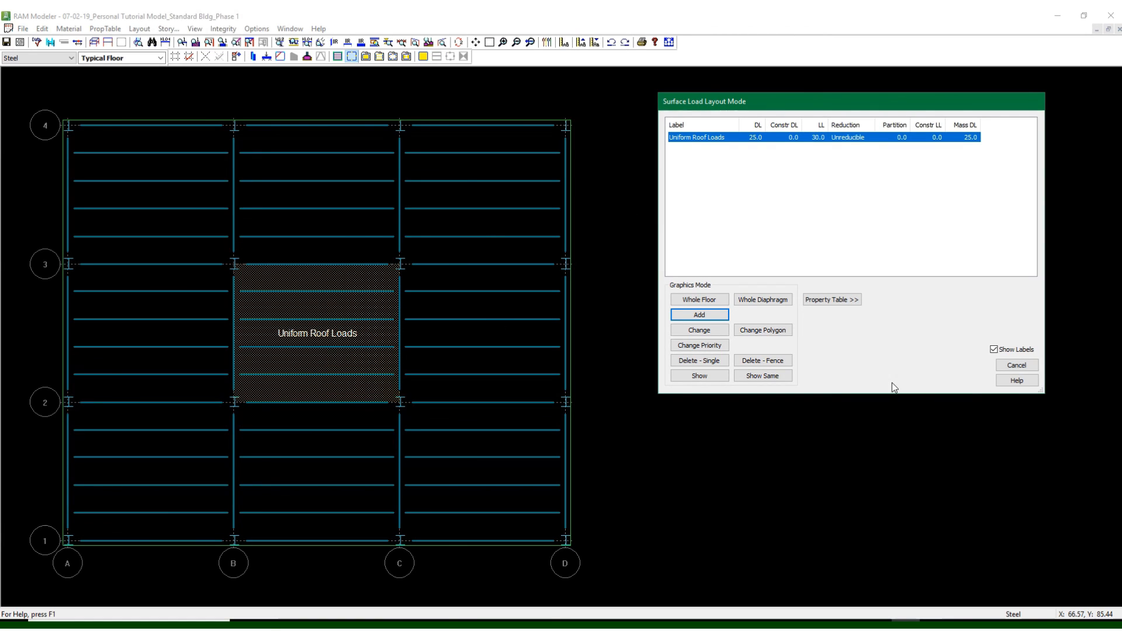
{"action": "left_click", "coordinate": [710, 361]}
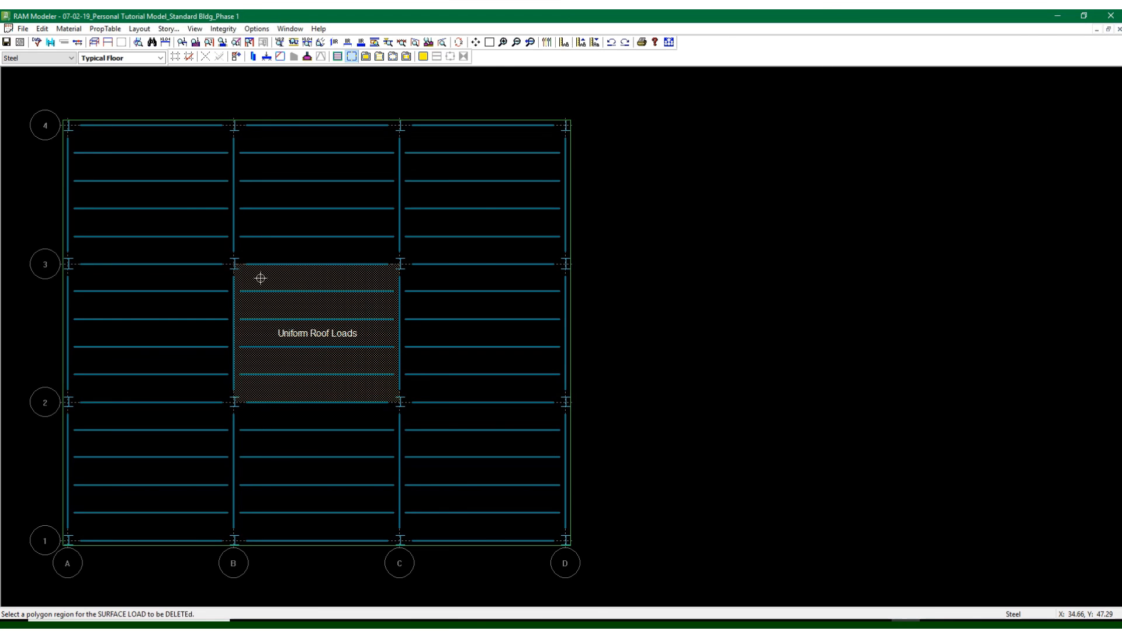
{"action": "left_click", "coordinate": [278, 278]}
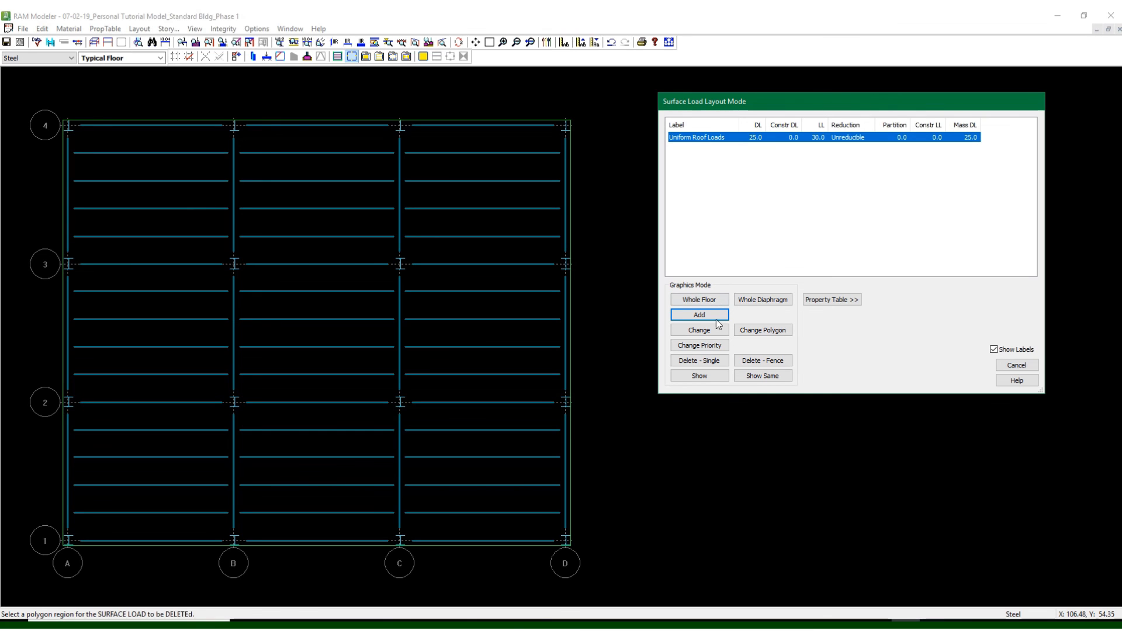
Apply Uniform Roof Loads to the whole typical floor and save the model
{"action": "left_click", "coordinate": [693, 300]}
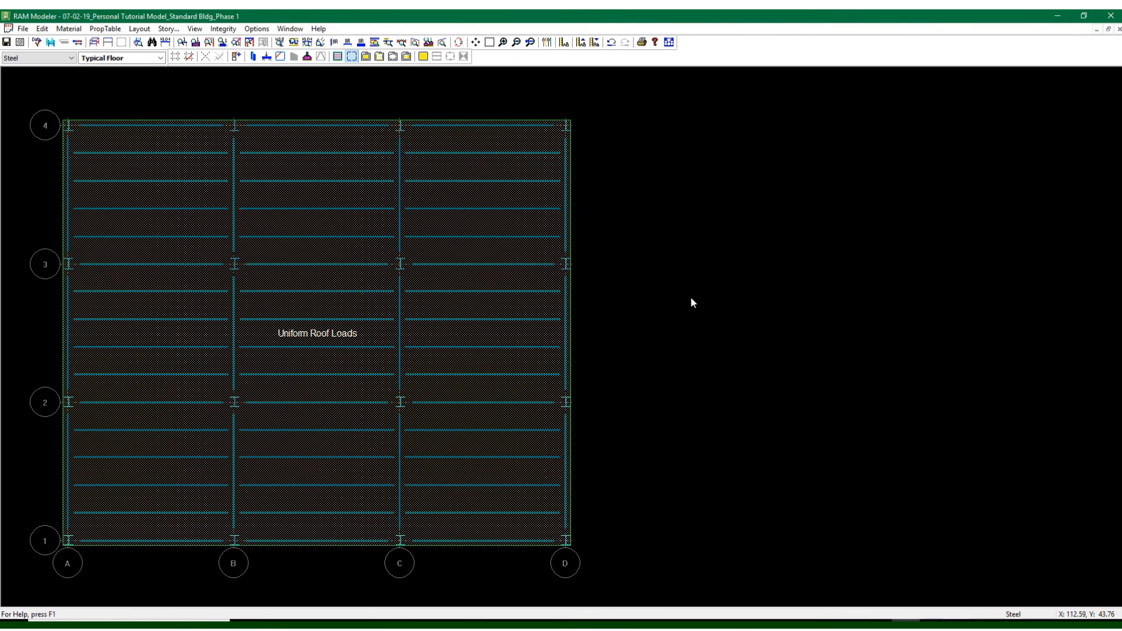
{"action": "left_click", "coordinate": [6, 43]}
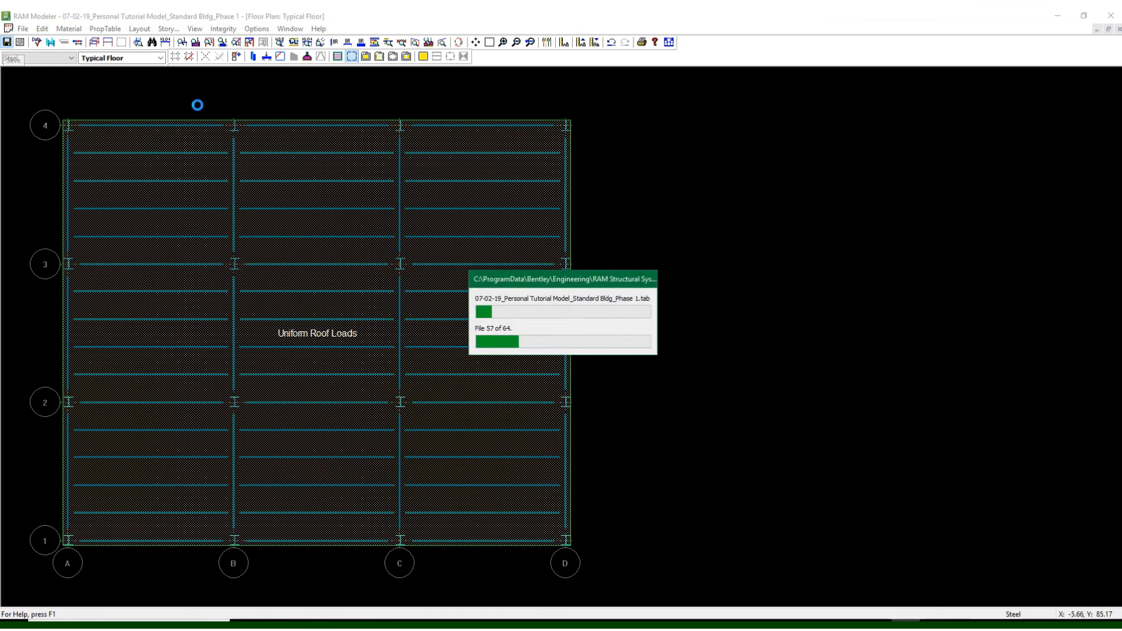
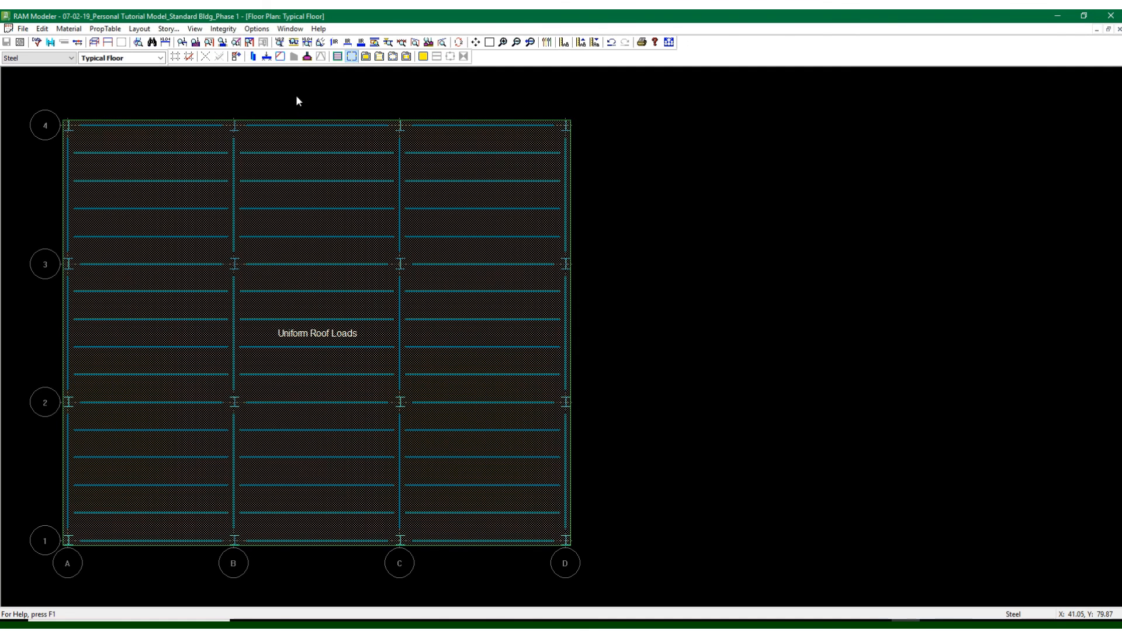
Switch to beam layout mode and dismiss the surface load layout to clear the load display from the plan
{"action": "left_click", "coordinate": [266, 59]}
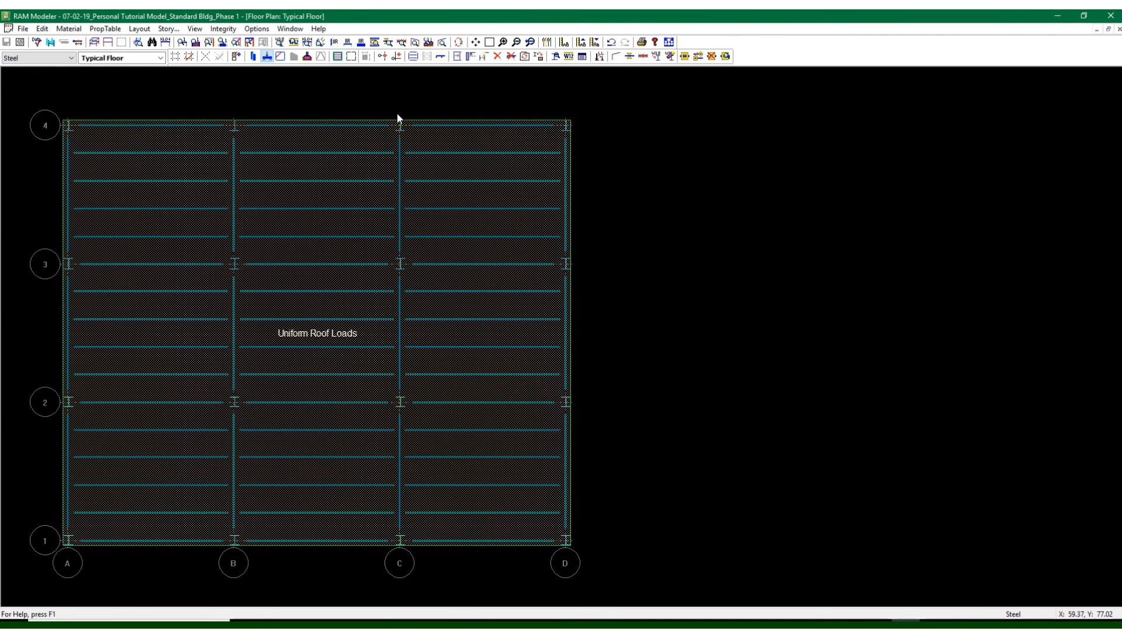
{"action": "left_click", "coordinate": [197, 29]}
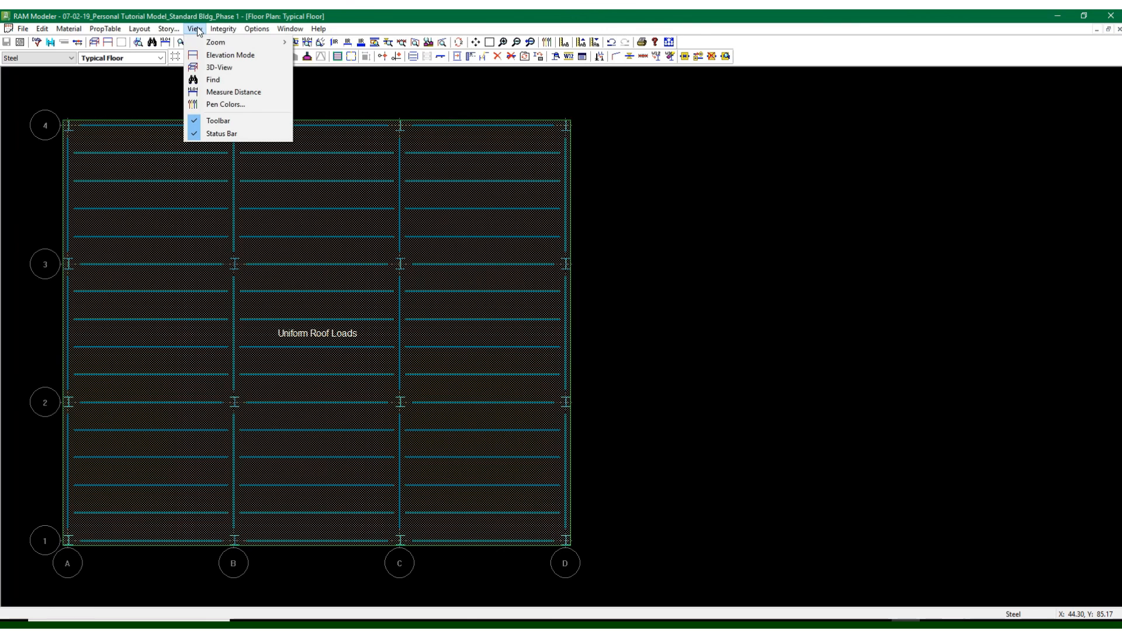
{"action": "mouse_move", "coordinate": [258, 34]}
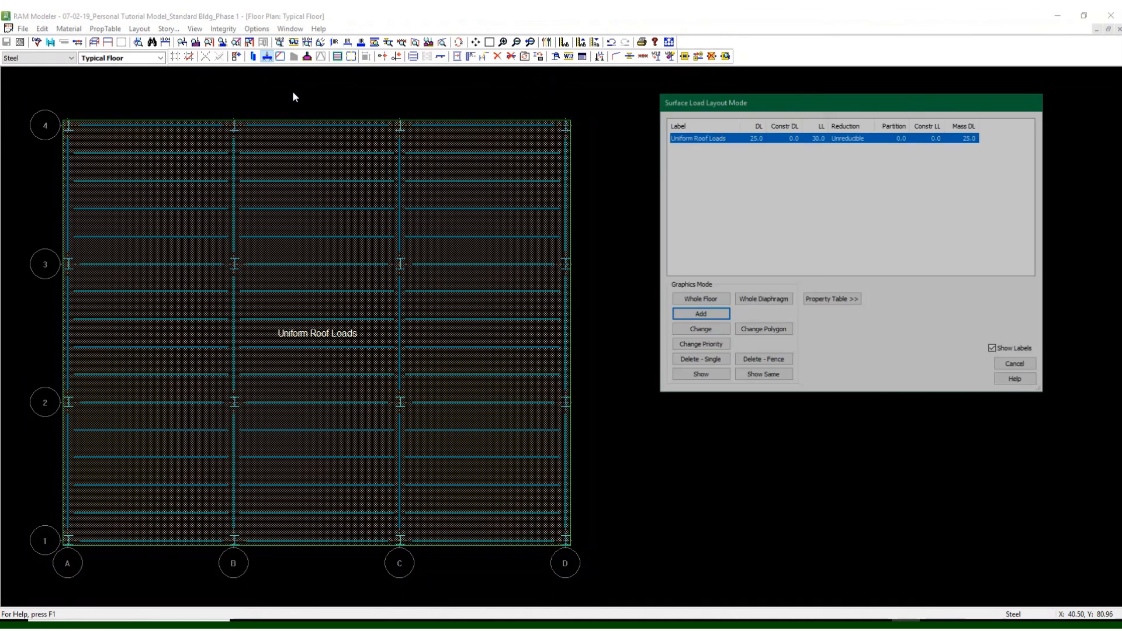
{"action": "left_click", "coordinate": [1018, 366]}
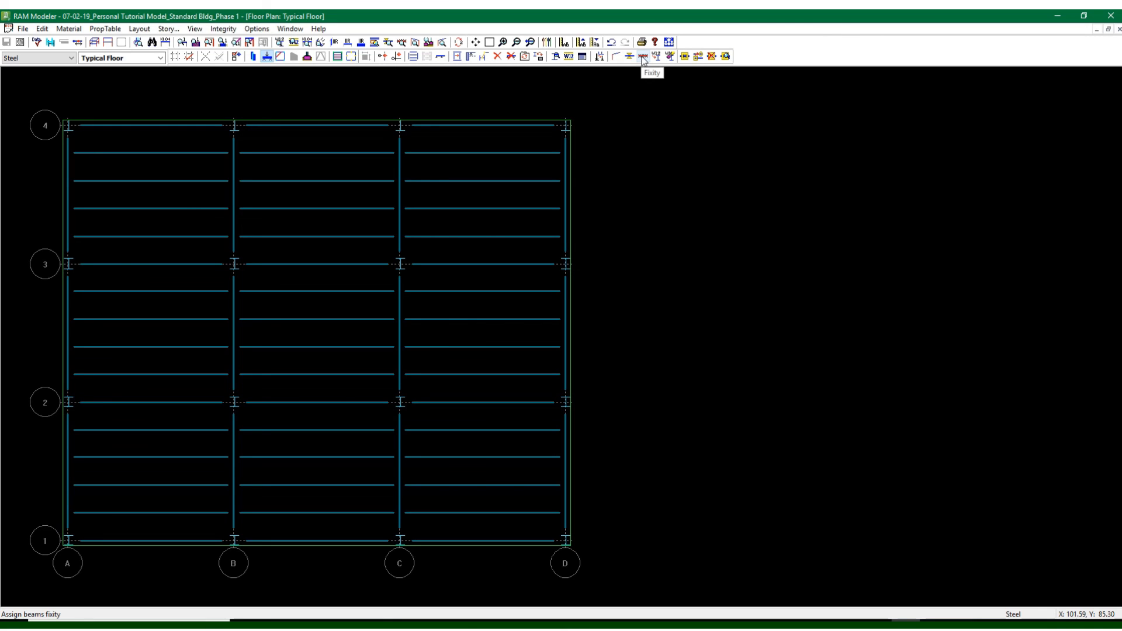
Review the beam fixity assignment options for major axis, minor axis and torsion, and close them without assigning anything
{"action": "left_click", "coordinate": [141, 29]}
{"action": "mouse_move", "coordinate": [148, 86]}
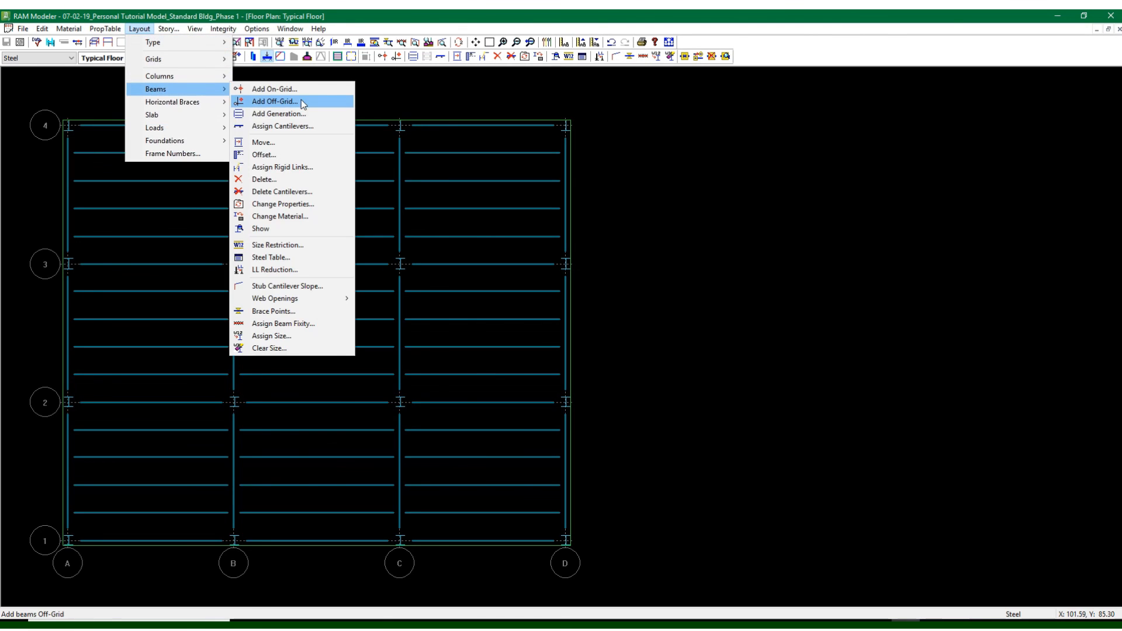
{"action": "left_click", "coordinate": [281, 323]}
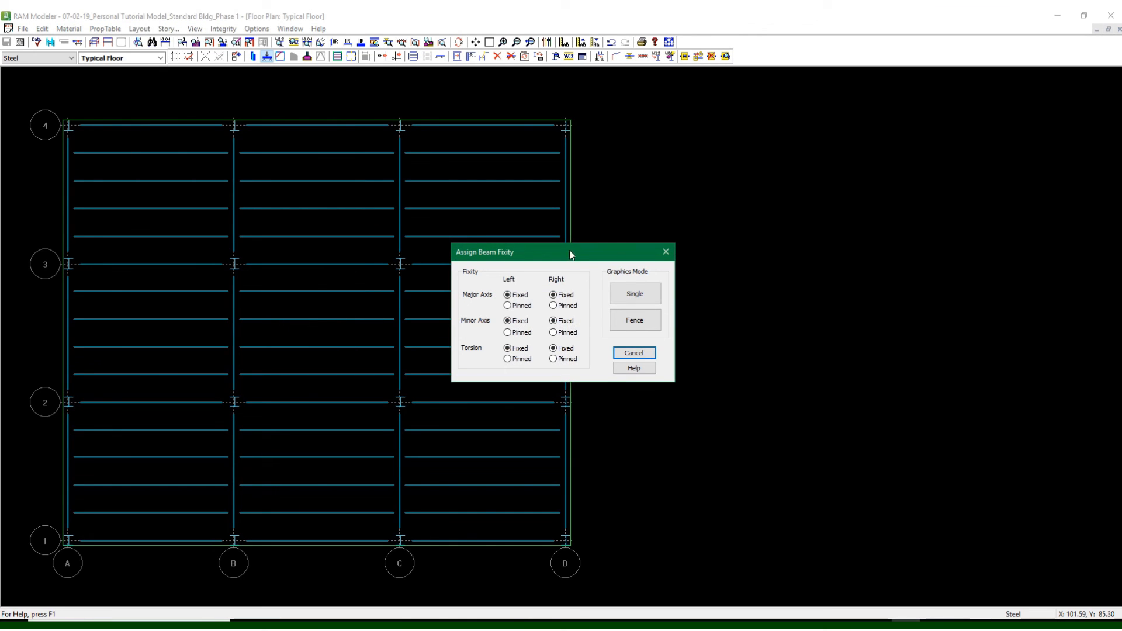
{"action": "left_click_drag", "start_coordinate": [567, 248], "coordinate": [731, 113]}
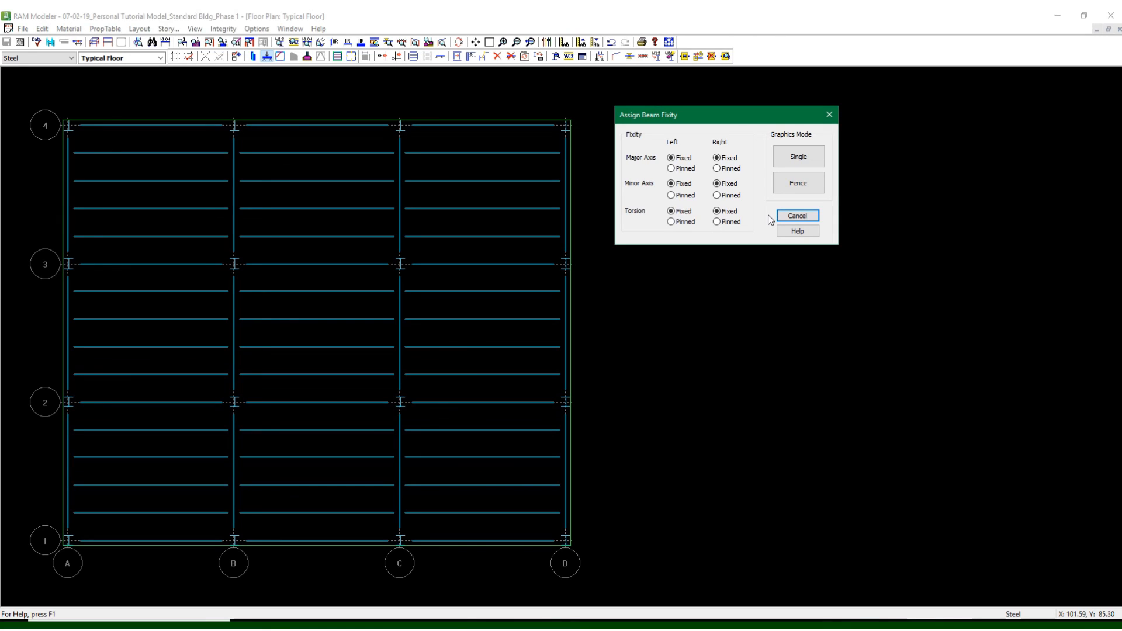
{"action": "left_click", "coordinate": [798, 216]}
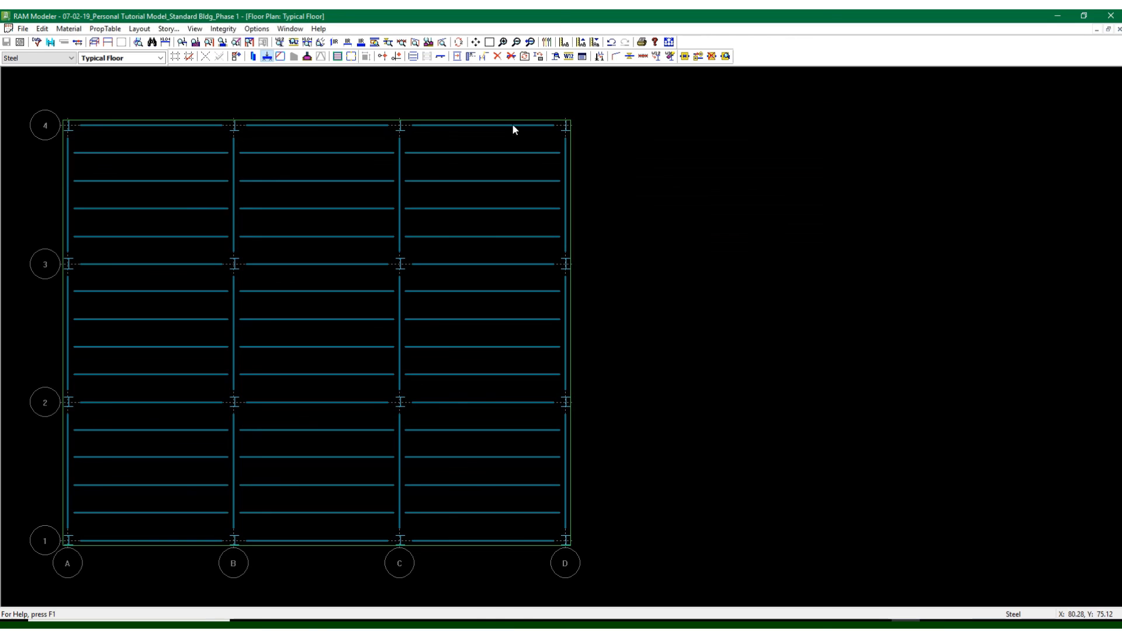
Turn on the display of all member fixities on the floor plan
{"action": "left_click", "coordinate": [210, 30]}
{"action": "mouse_move", "coordinate": [253, 31]}
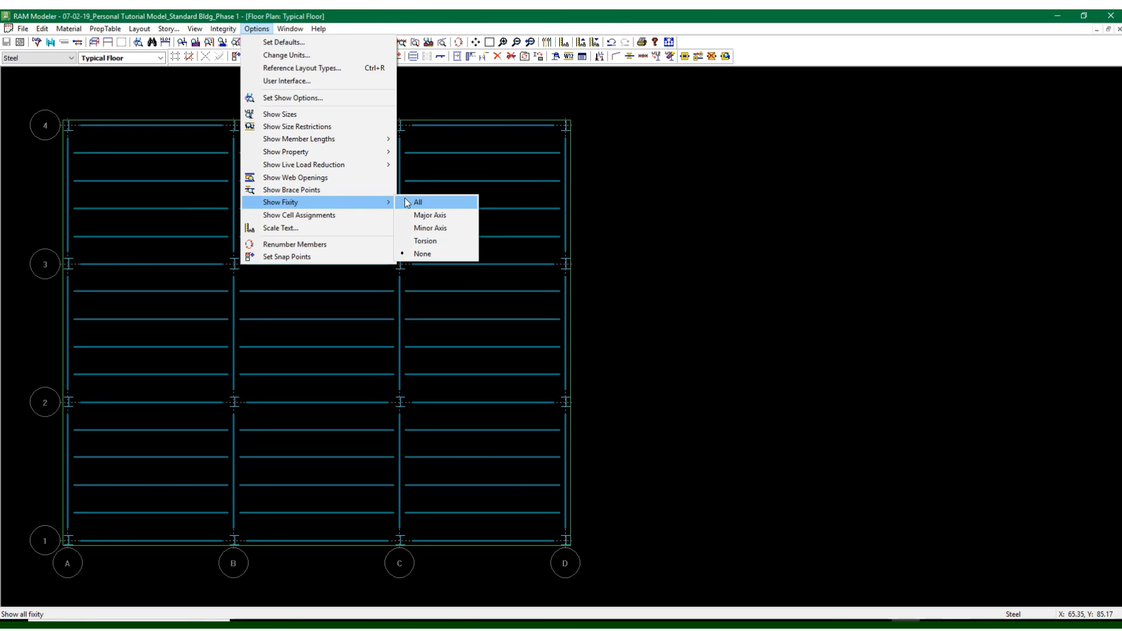
{"action": "left_click", "coordinate": [421, 203]}
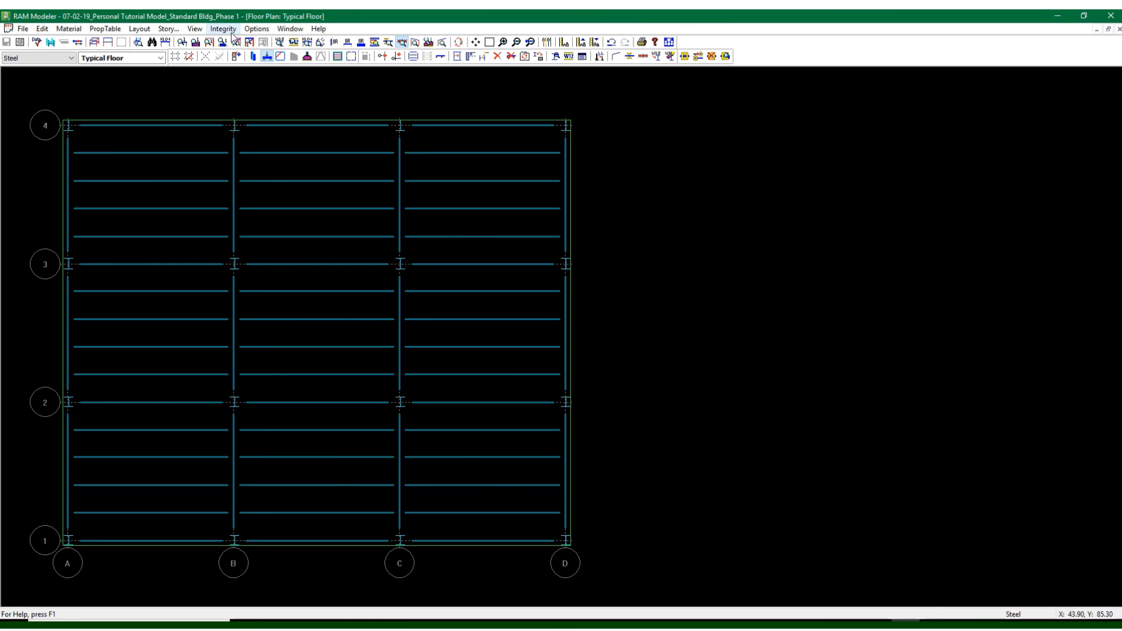
{"action": "left_click", "coordinate": [259, 28]}
{"action": "left_click", "coordinate": [215, 15]}
Try to open an elevation view from the grid 1 beams in bays A–B and B–C
{"action": "left_click", "coordinate": [107, 42]}
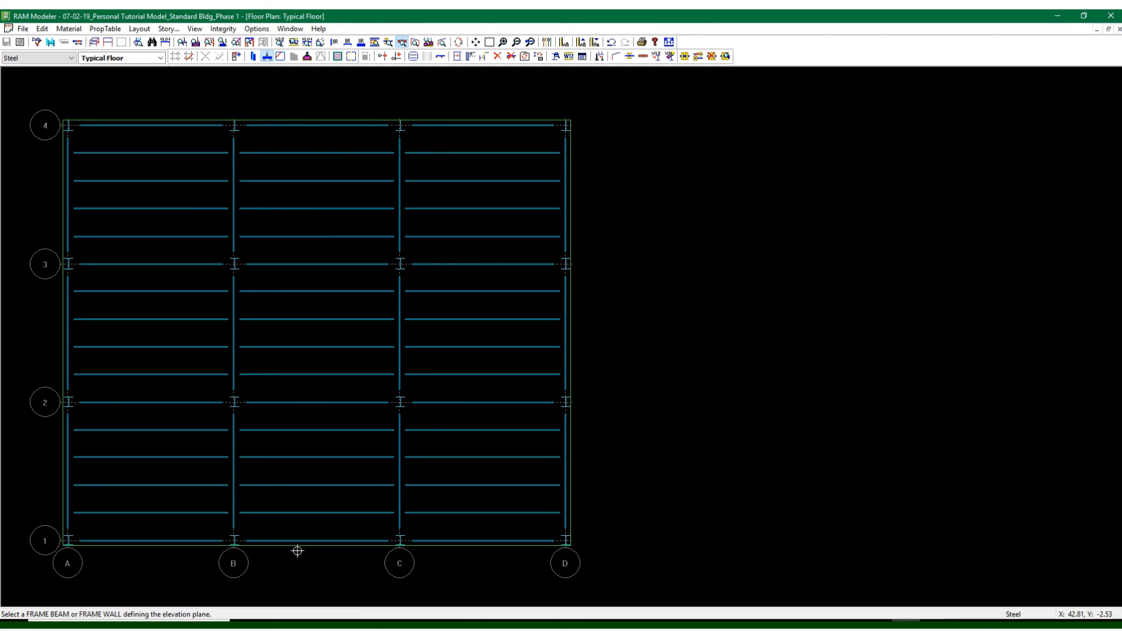
{"action": "left_click", "coordinate": [187, 540]}
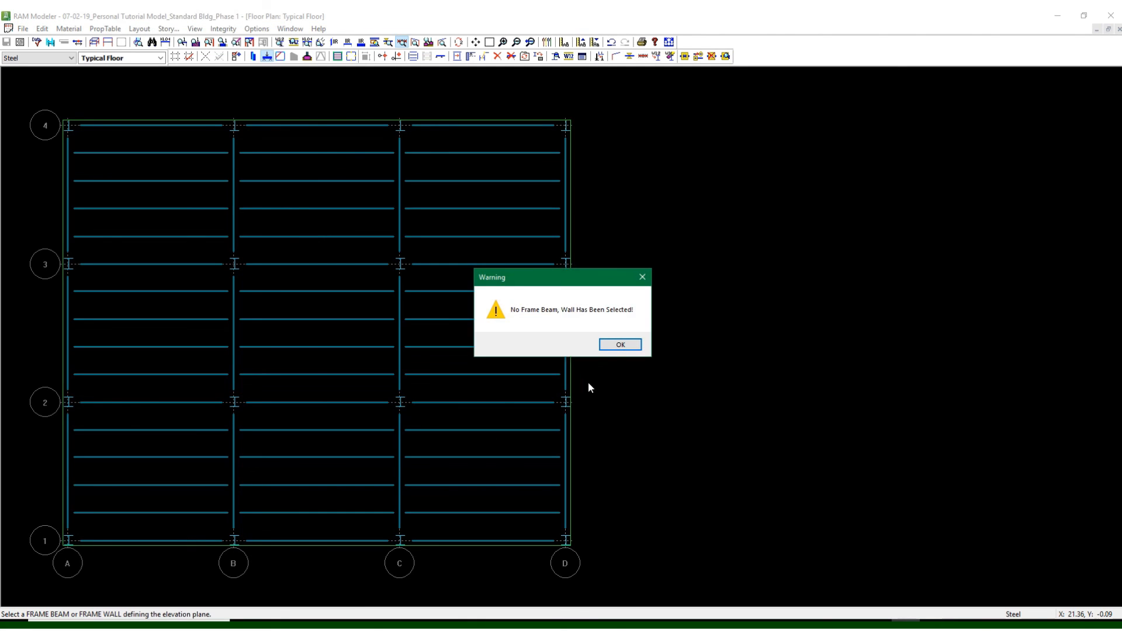
{"action": "left_click", "coordinate": [610, 345]}
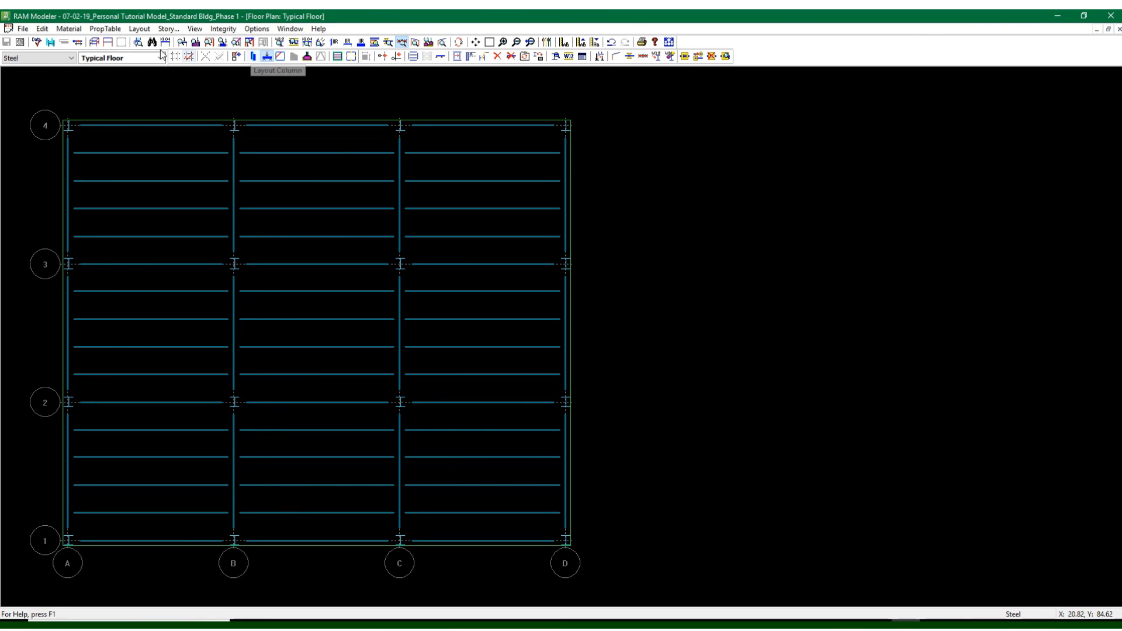
{"action": "left_click", "coordinate": [108, 42]}
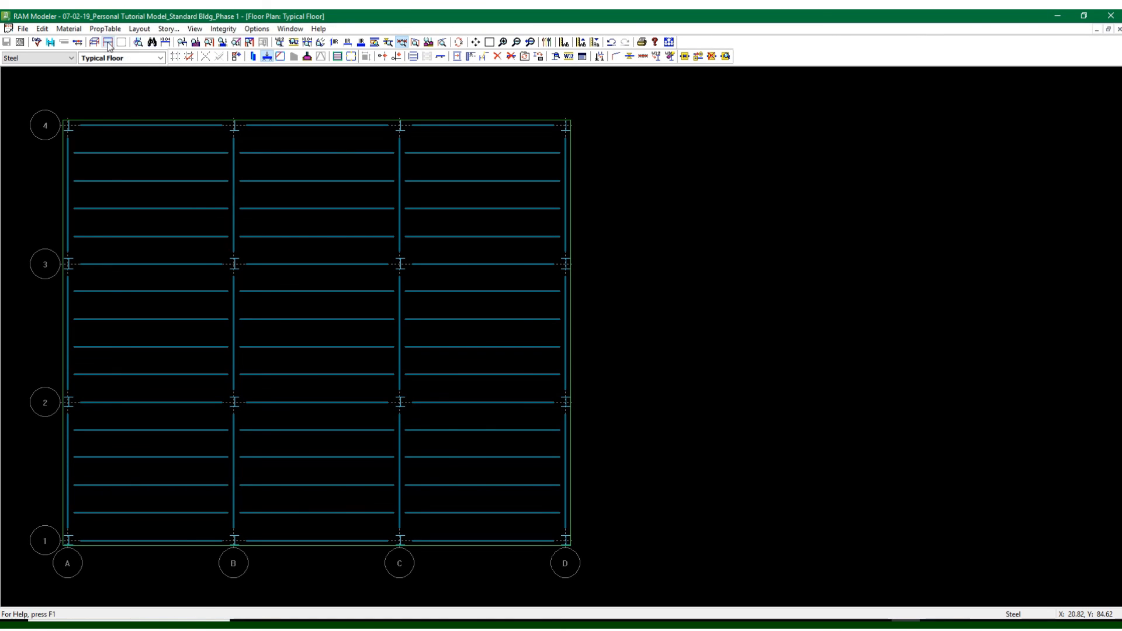
{"action": "left_click", "coordinate": [356, 543]}
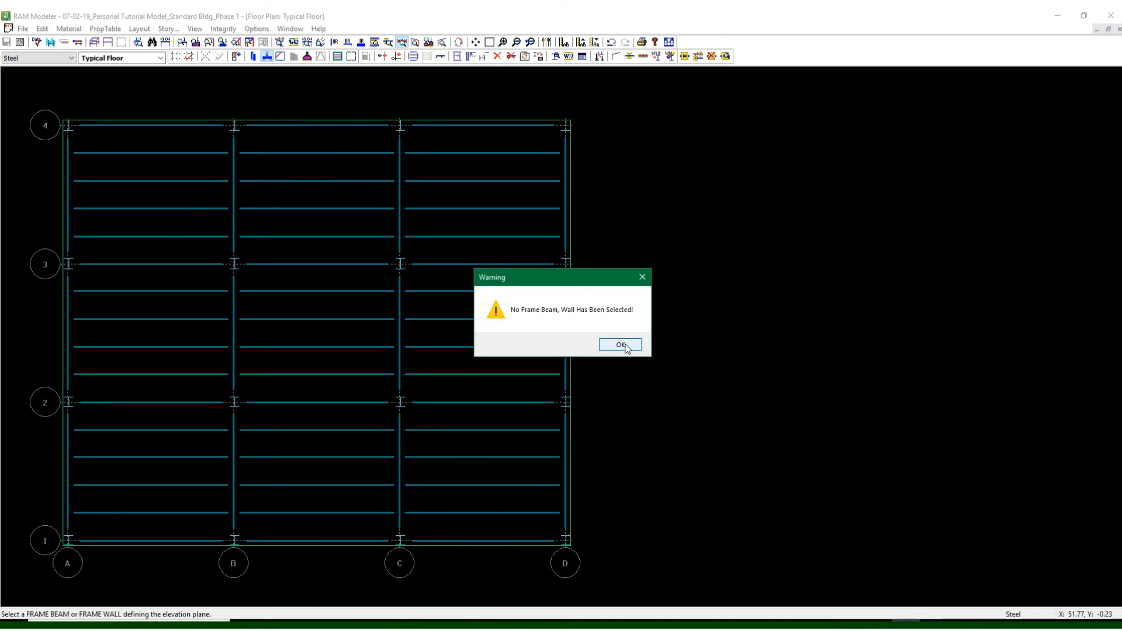
{"action": "left_click", "coordinate": [641, 279]}
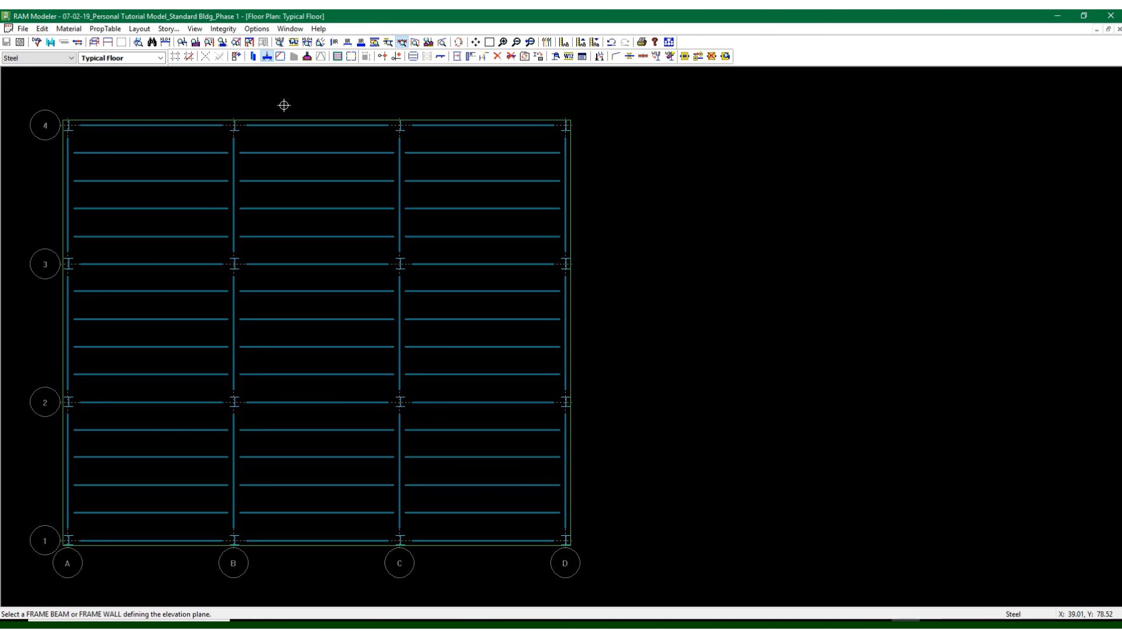
View the whole model in 3D and return to the typical floor plan
{"action": "left_click", "coordinate": [95, 41]}
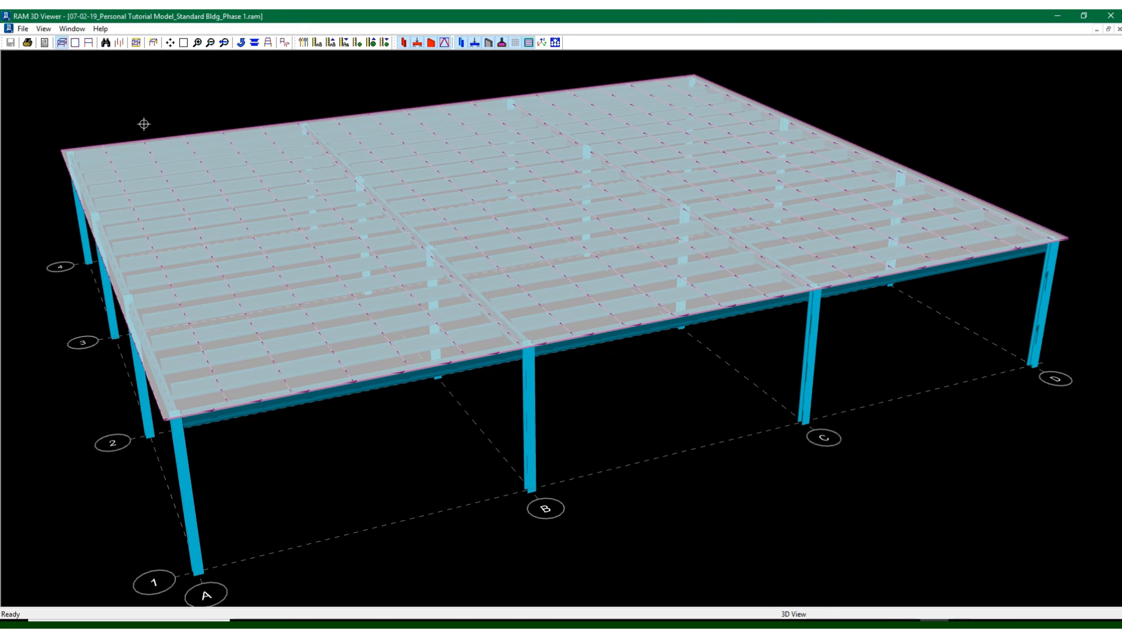
{"action": "left_click", "coordinate": [1120, 29]}
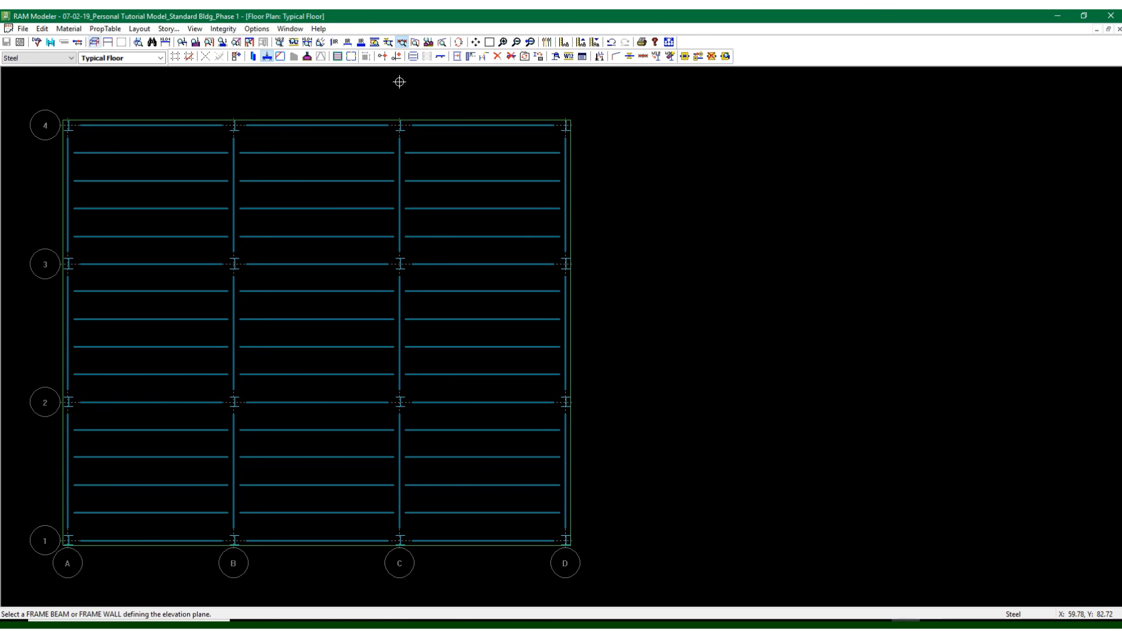
{"action": "key", "text": "Escape"}
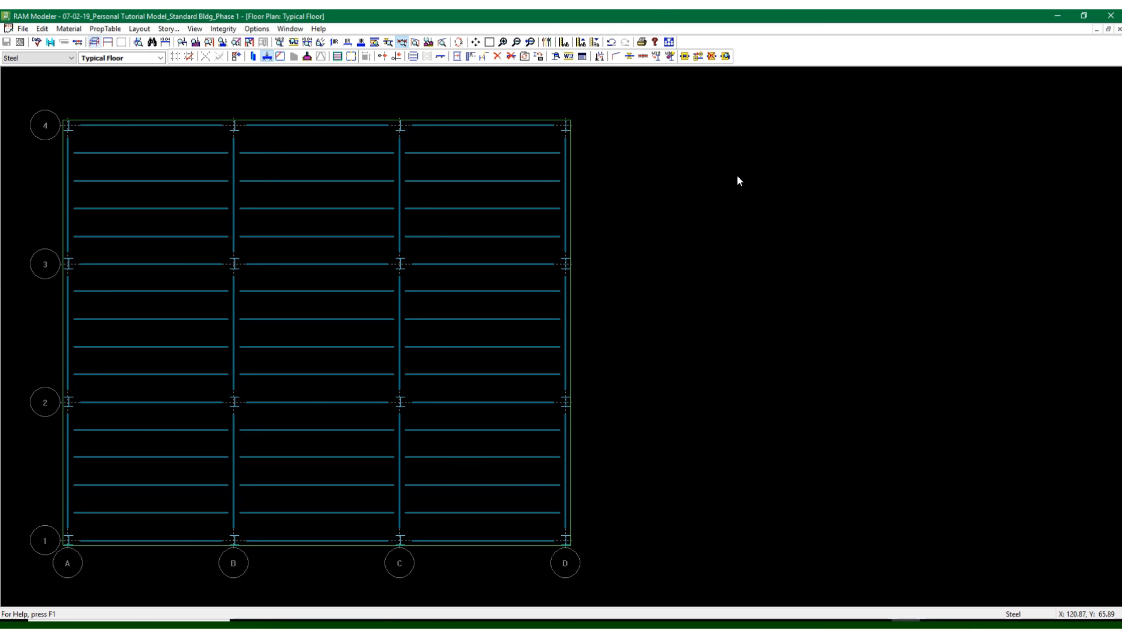
Change the middle-bay perimeter beams to lateral framing: B–C on grids 1 and 4, and 2–3 on grids A and D
{"action": "left_click", "coordinate": [525, 58]}
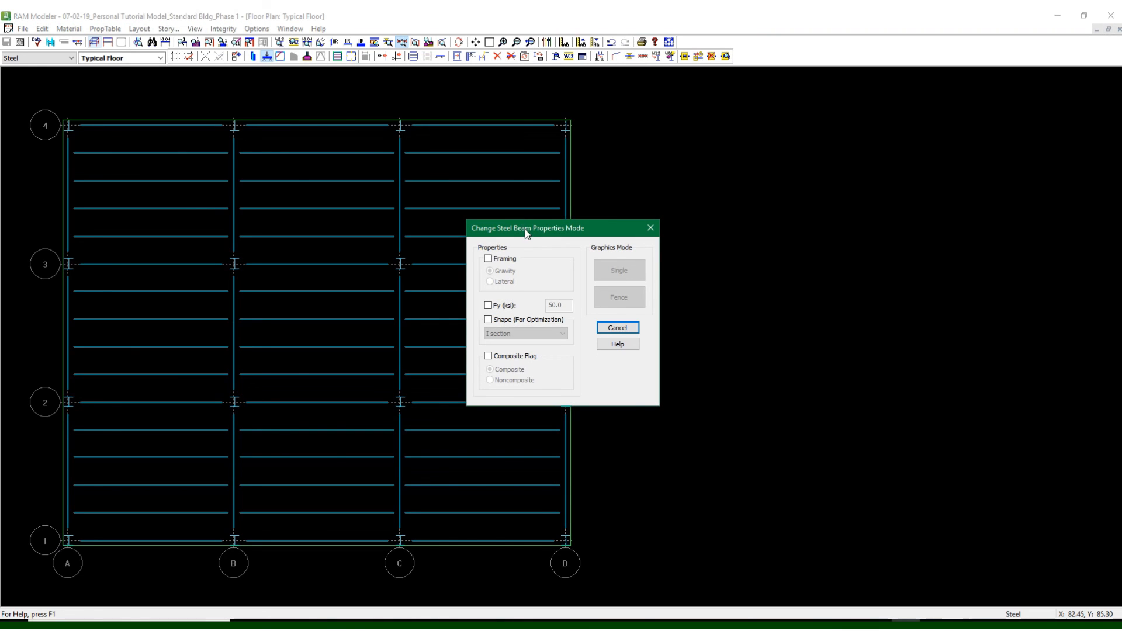
{"action": "left_click", "coordinate": [510, 259]}
{"action": "left_click", "coordinate": [500, 282]}
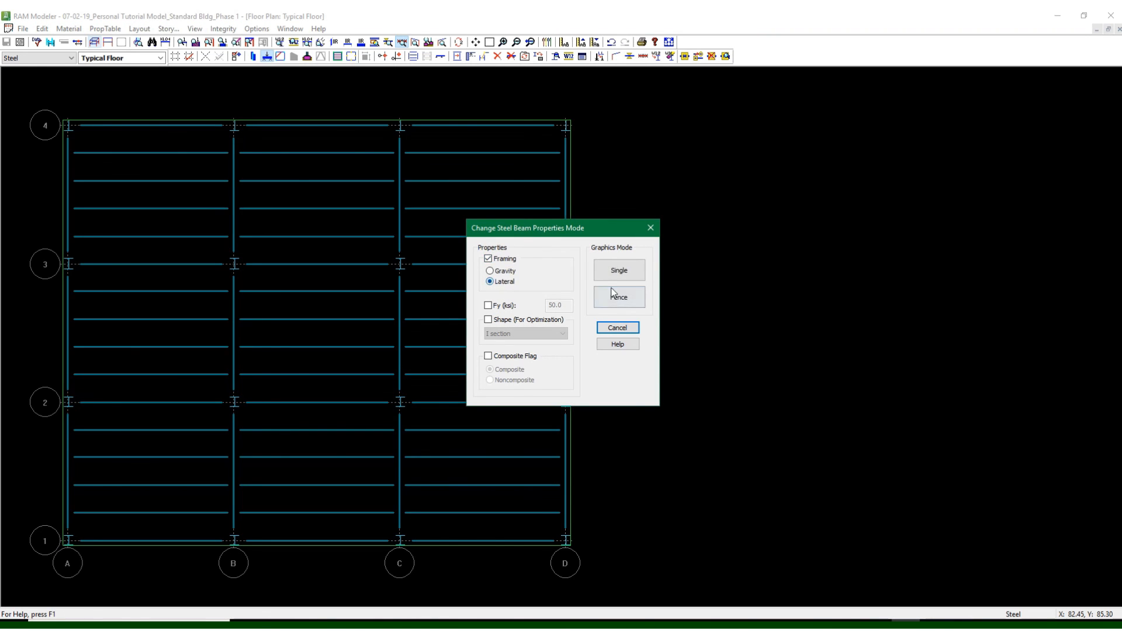
{"action": "left_click", "coordinate": [619, 271]}
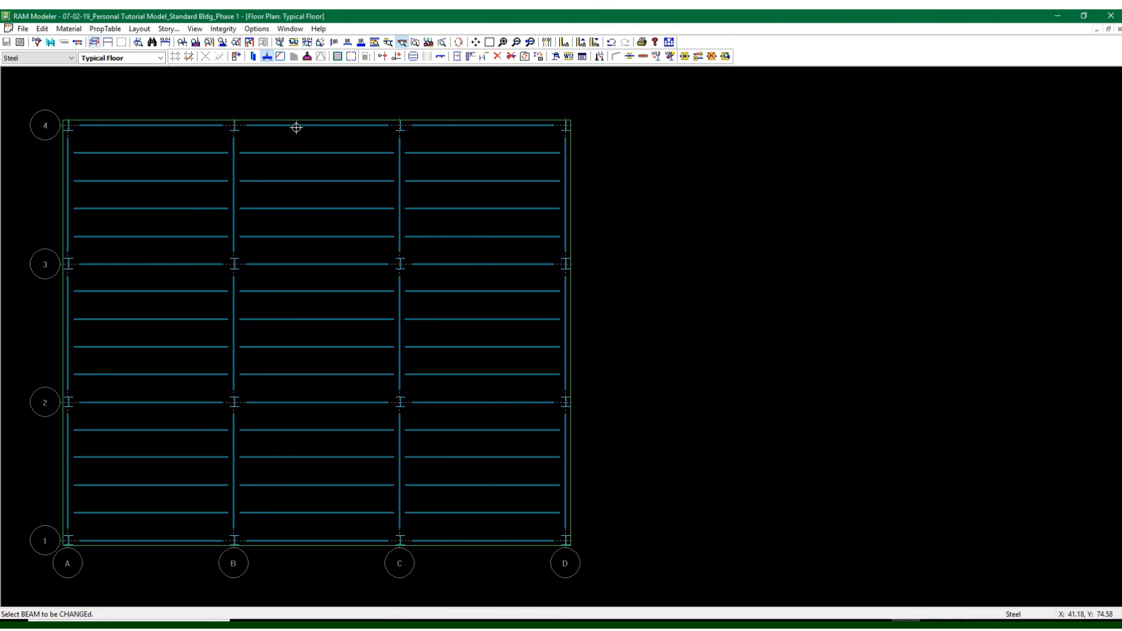
{"action": "left_click", "coordinate": [69, 333]}
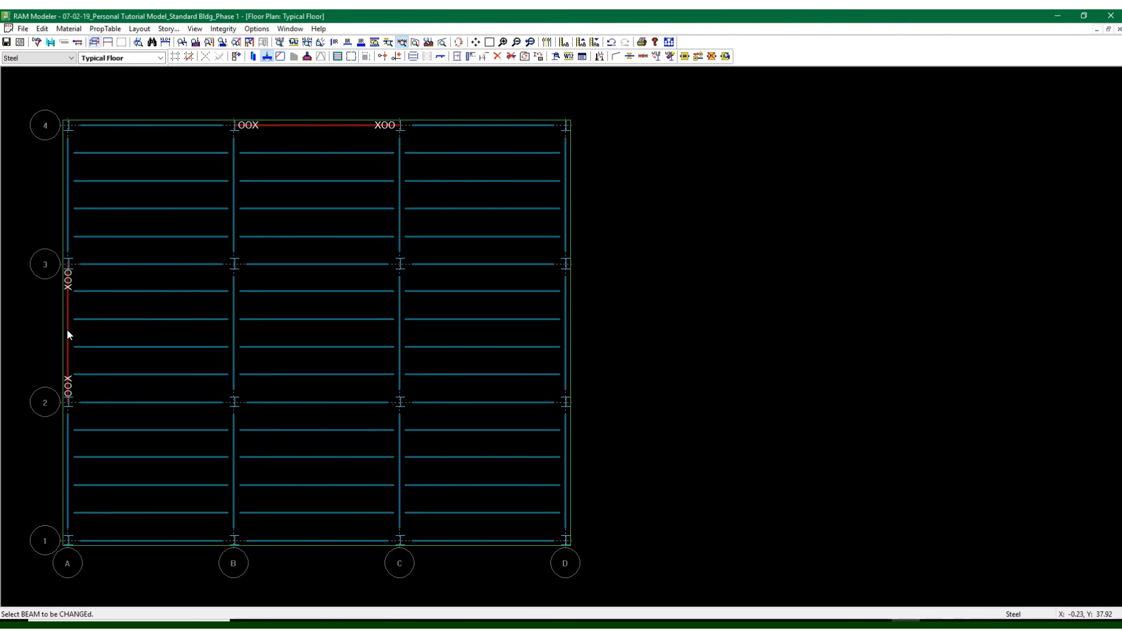
{"action": "left_click", "coordinate": [322, 540]}
{"action": "left_click", "coordinate": [565, 322]}
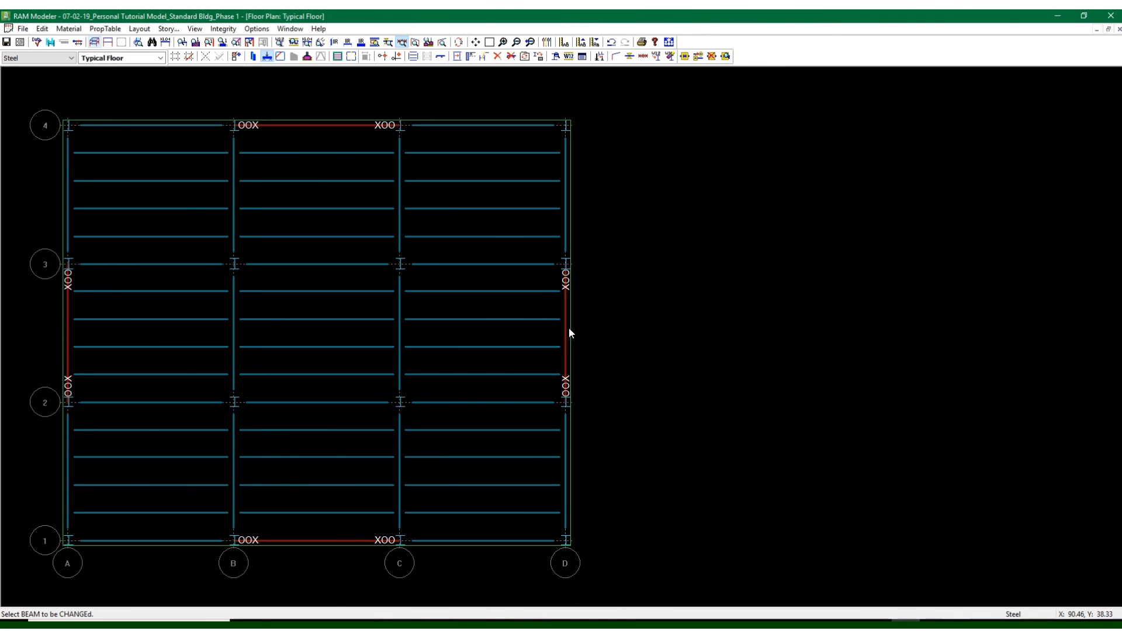
{"action": "right_click", "coordinate": [639, 246]}
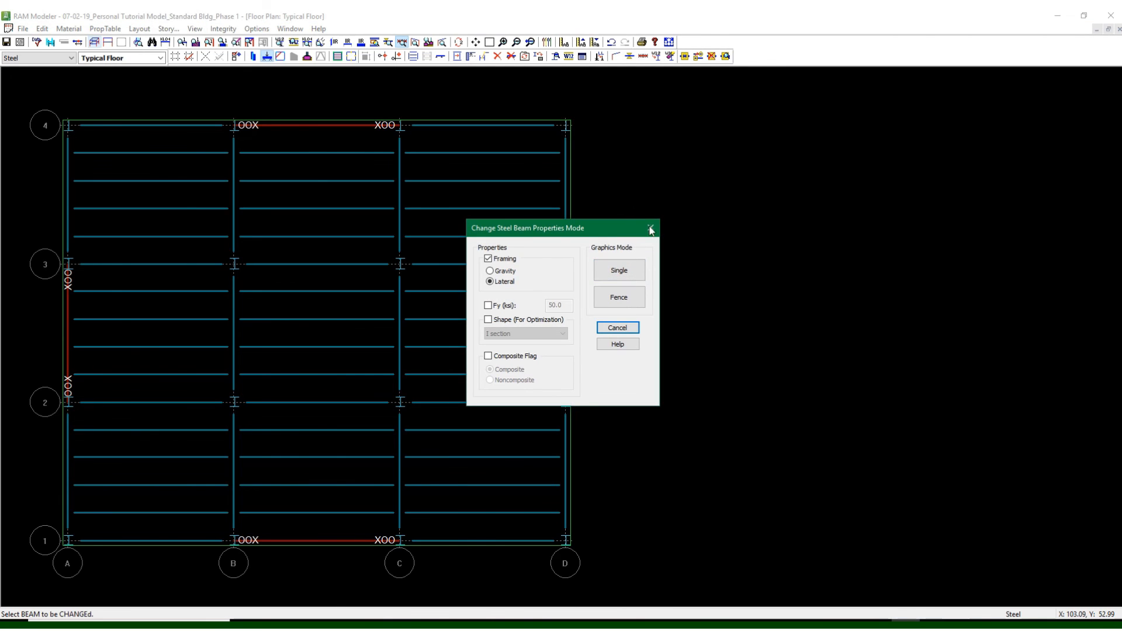
{"action": "left_click", "coordinate": [653, 230]}
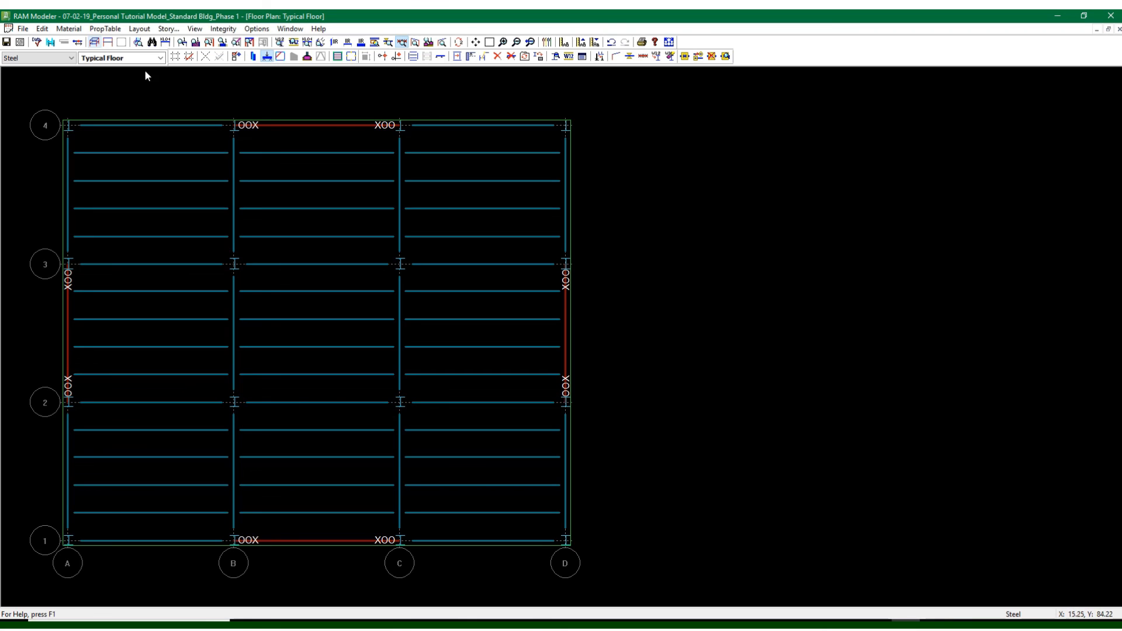
View the elevation of the lateral beam on grid 4 between B and C, and return to the plan
{"action": "left_click", "coordinate": [108, 43]}
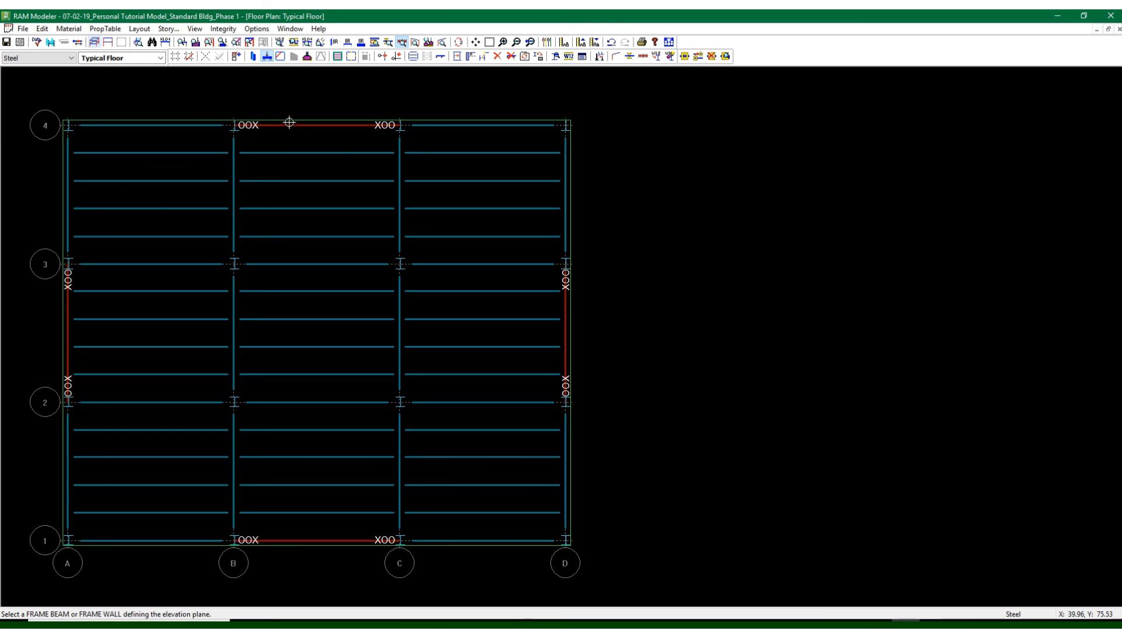
{"action": "left_click", "coordinate": [289, 124]}
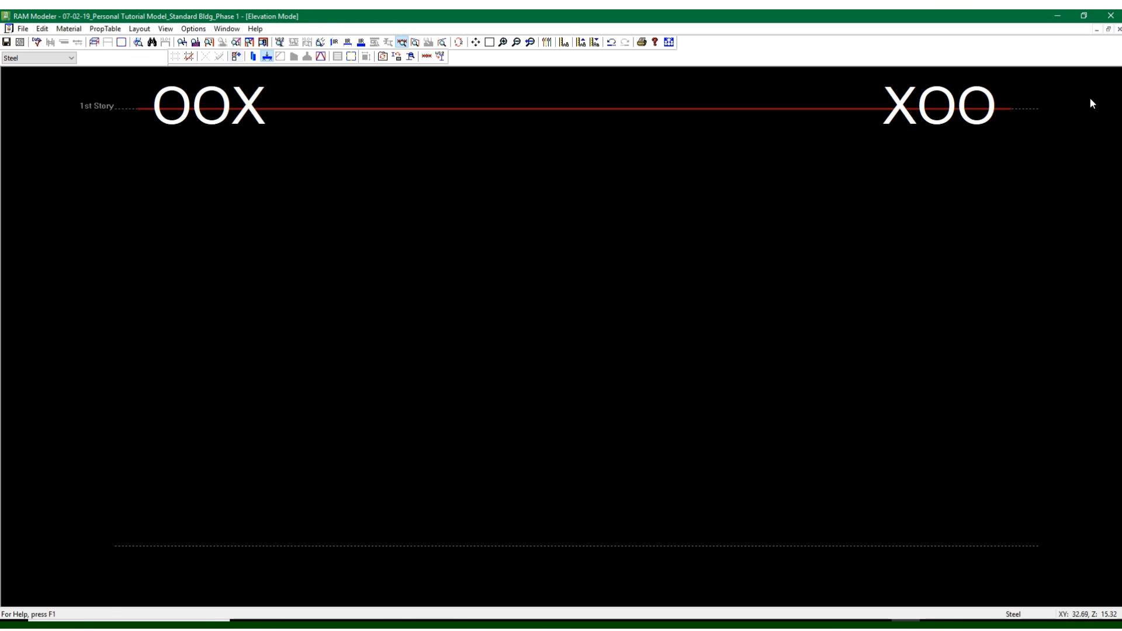
{"action": "left_click", "coordinate": [1119, 29]}
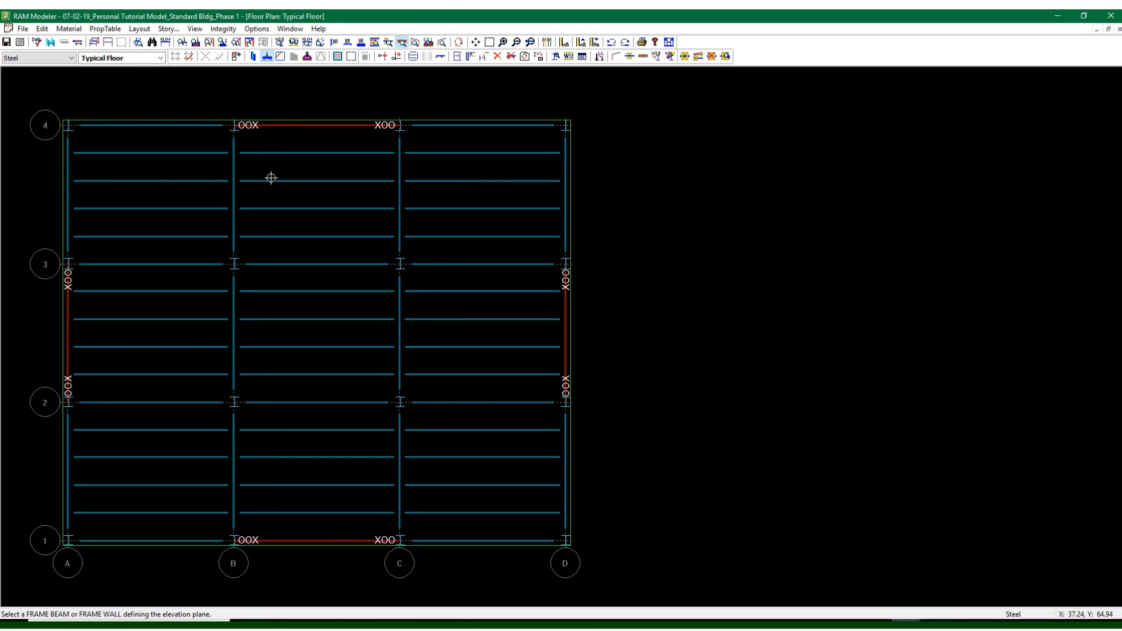
Change columns B4, C4, D3, D2, A3, A2, B1 and C1 to lateral framing and save the model
{"action": "left_click", "coordinate": [255, 56]}
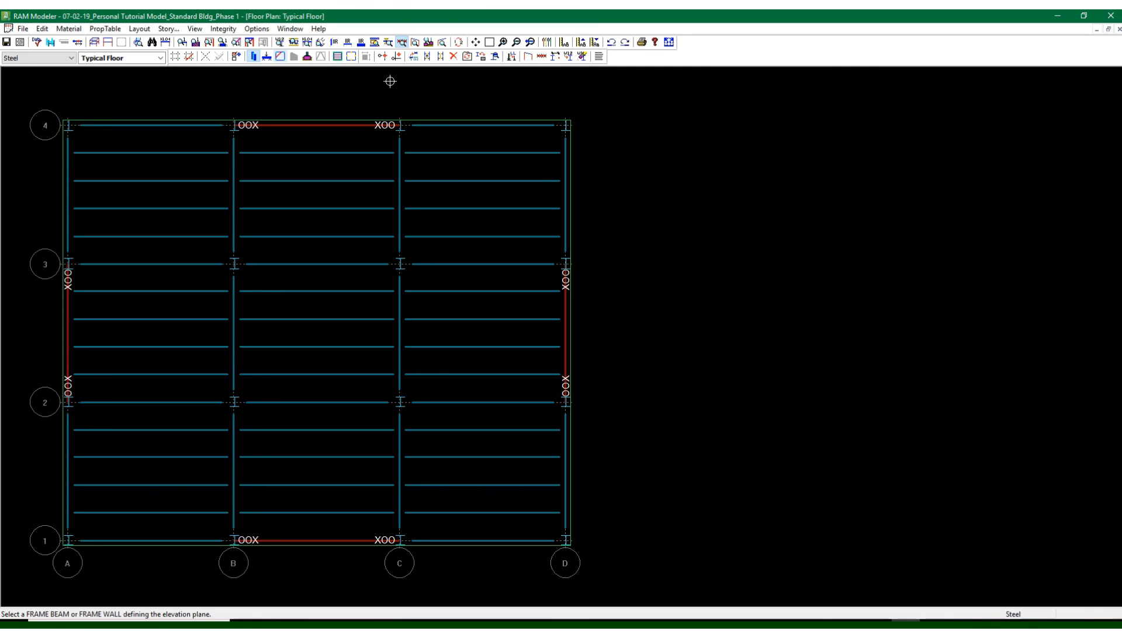
{"action": "left_click", "coordinate": [467, 56]}
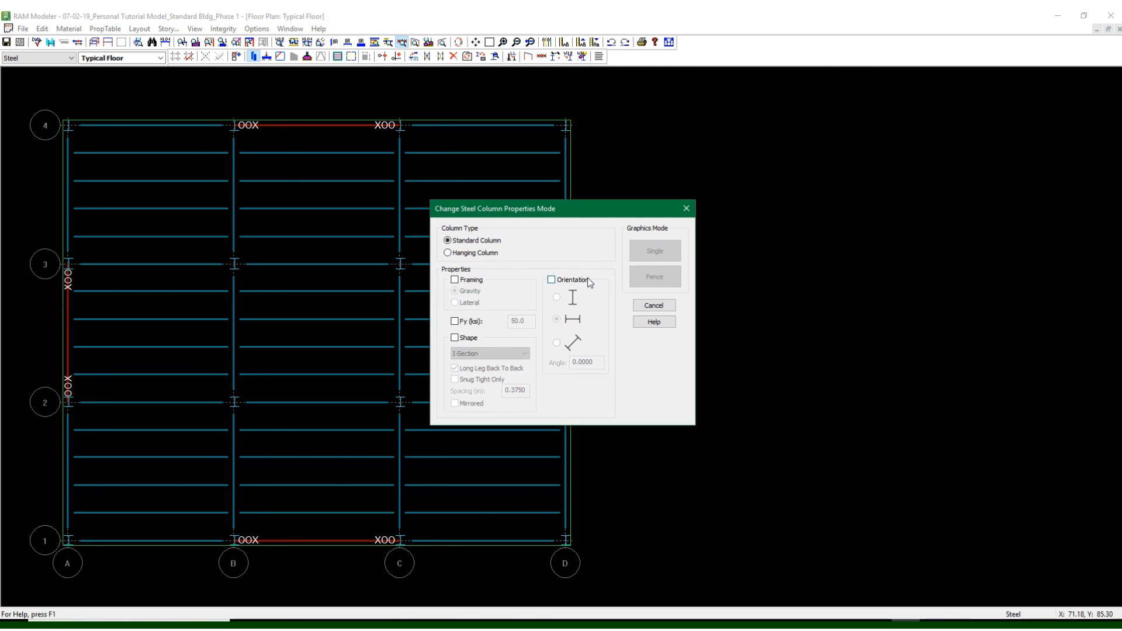
{"action": "left_click", "coordinate": [456, 280]}
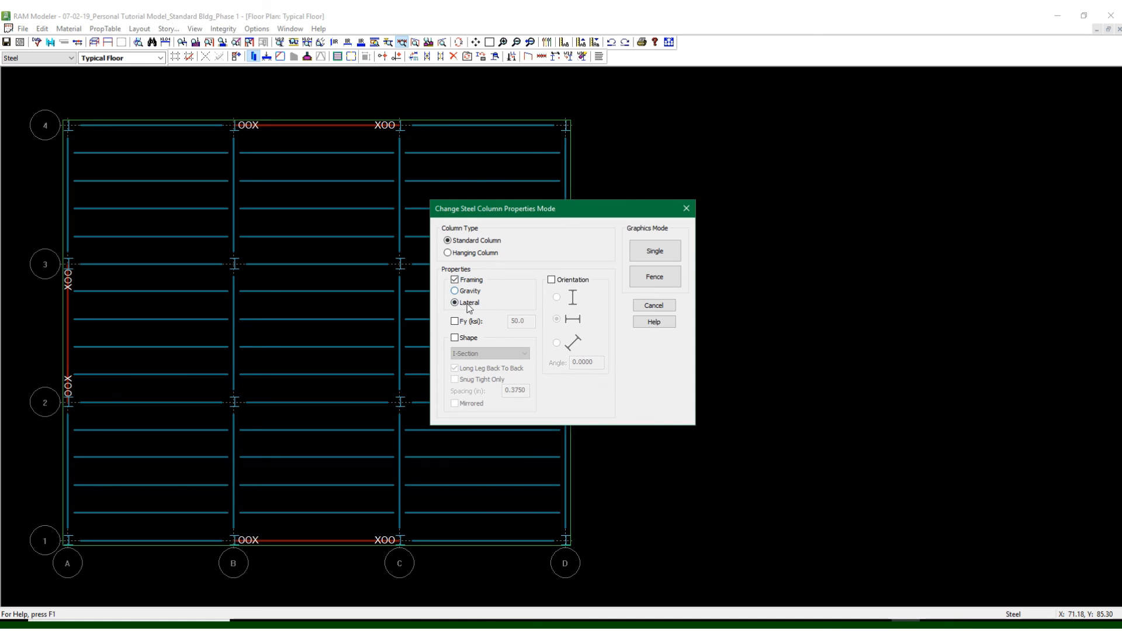
{"action": "left_click", "coordinate": [654, 286]}
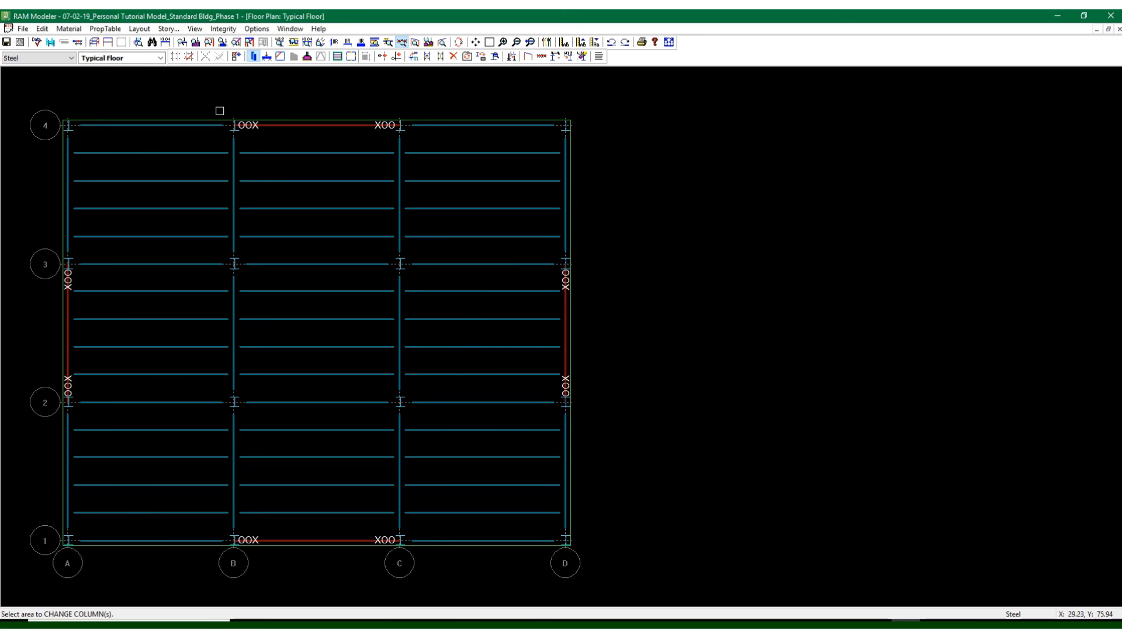
{"action": "left_click_drag", "start_coordinate": [218, 111], "coordinate": [415, 146]}
{"action": "left_click_drag", "start_coordinate": [535, 245], "coordinate": [627, 411]}
{"action": "left_click_drag", "start_coordinate": [39, 243], "coordinate": [89, 417]}
{"action": "left_click_drag", "start_coordinate": [211, 532], "coordinate": [386, 558]}
{"action": "right_click", "coordinate": [125, 91]}
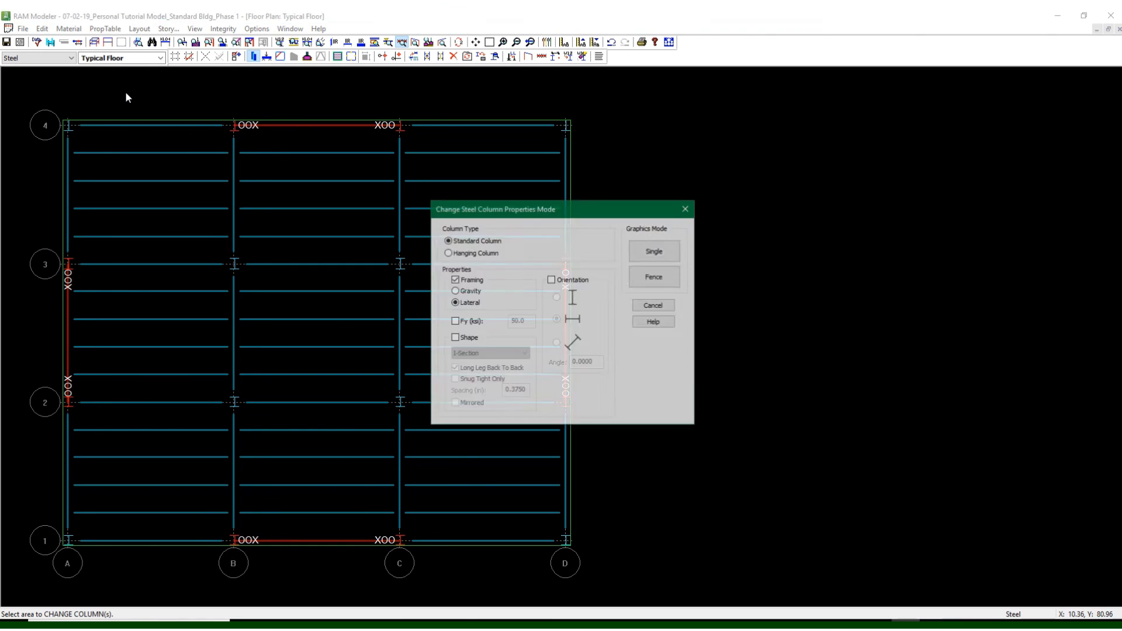
{"action": "left_click", "coordinate": [652, 280]}
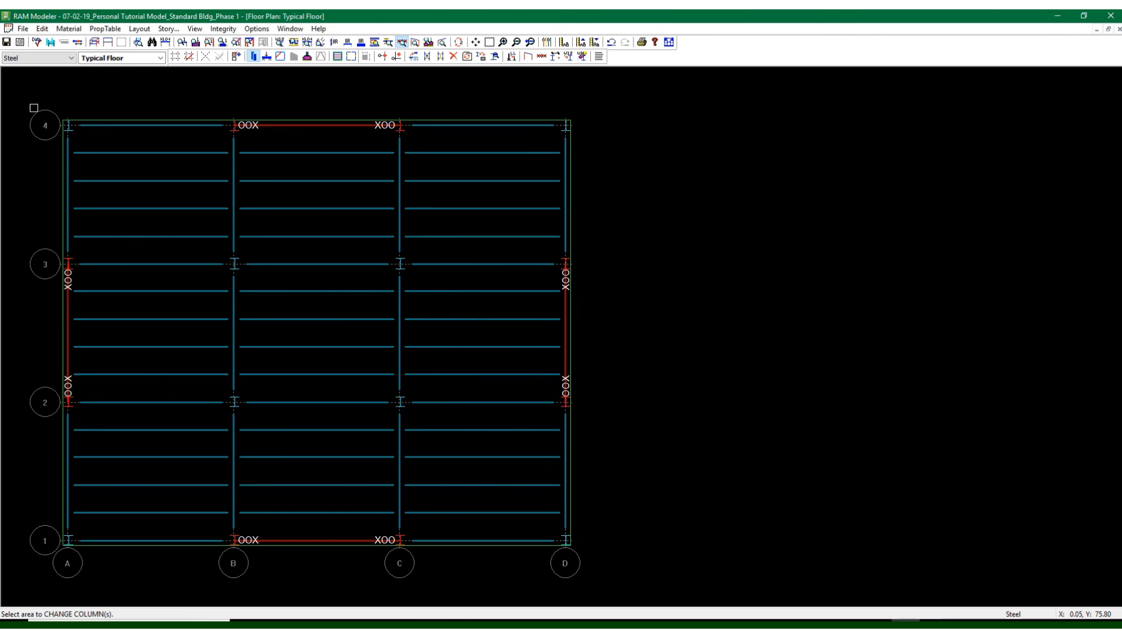
{"action": "left_click", "coordinate": [7, 41]}
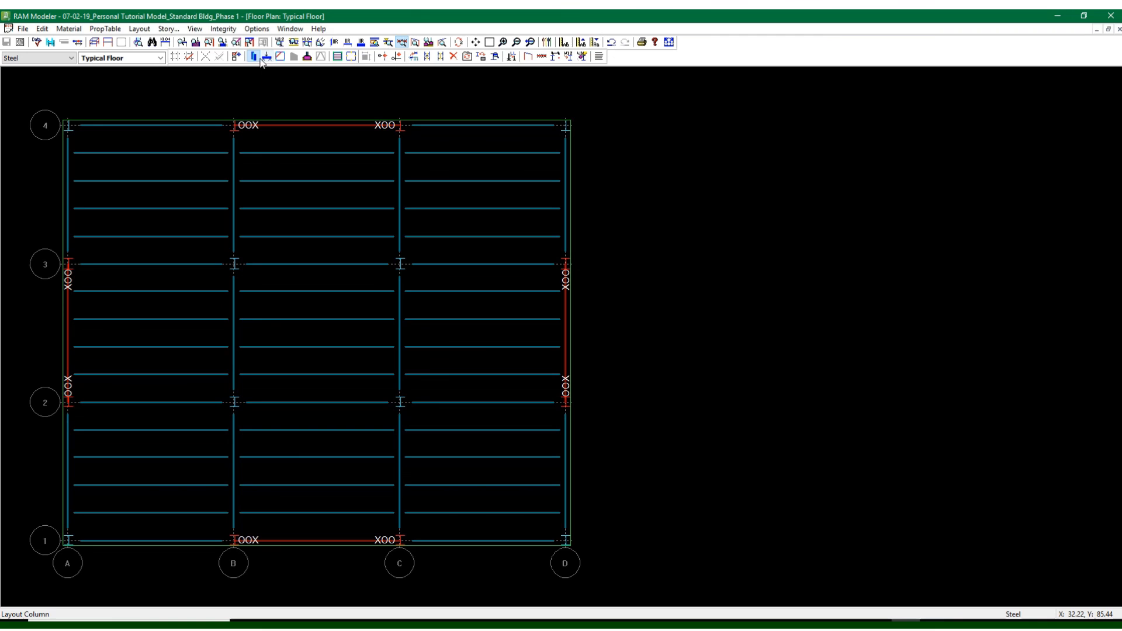
Check the grid 4 frame between B and C in elevation with its lateral columns, and return to the floor plan
{"action": "left_click", "coordinate": [104, 44]}
{"action": "left_click", "coordinate": [284, 125]}
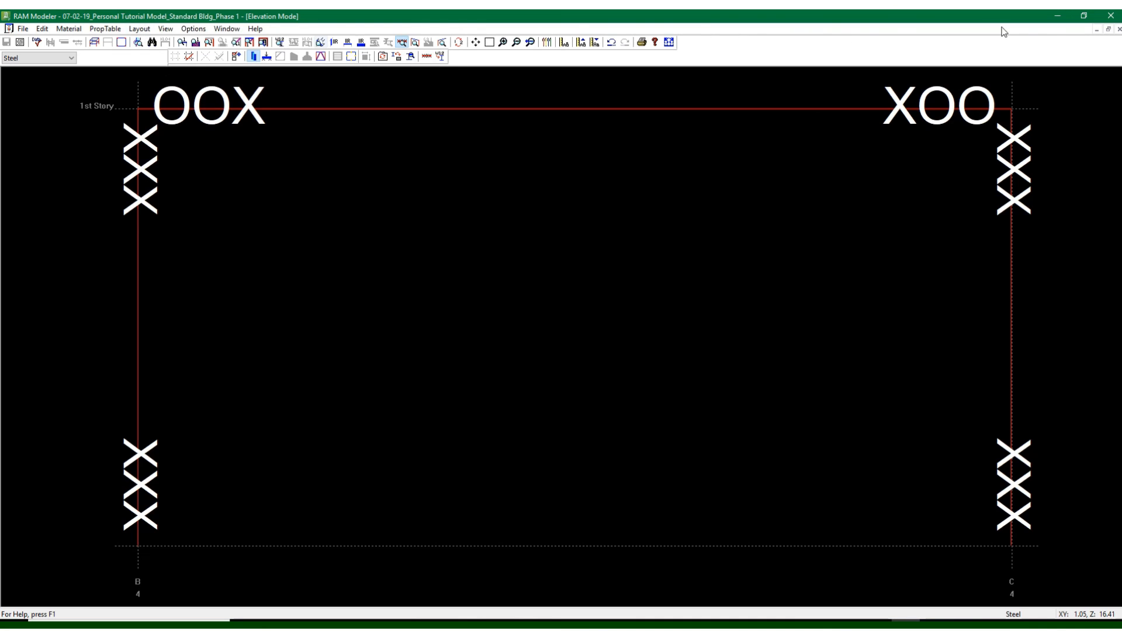
{"action": "left_click", "coordinate": [1120, 29]}
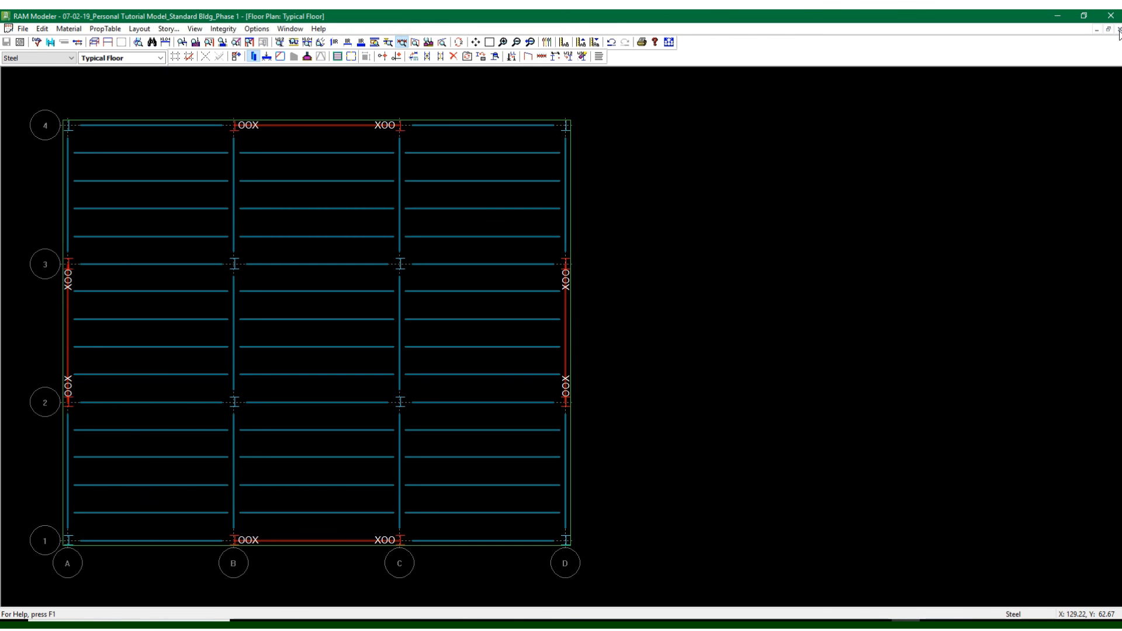
Run a Gravity Only data check on the model and close its status report
{"action": "left_click", "coordinate": [37, 42]}
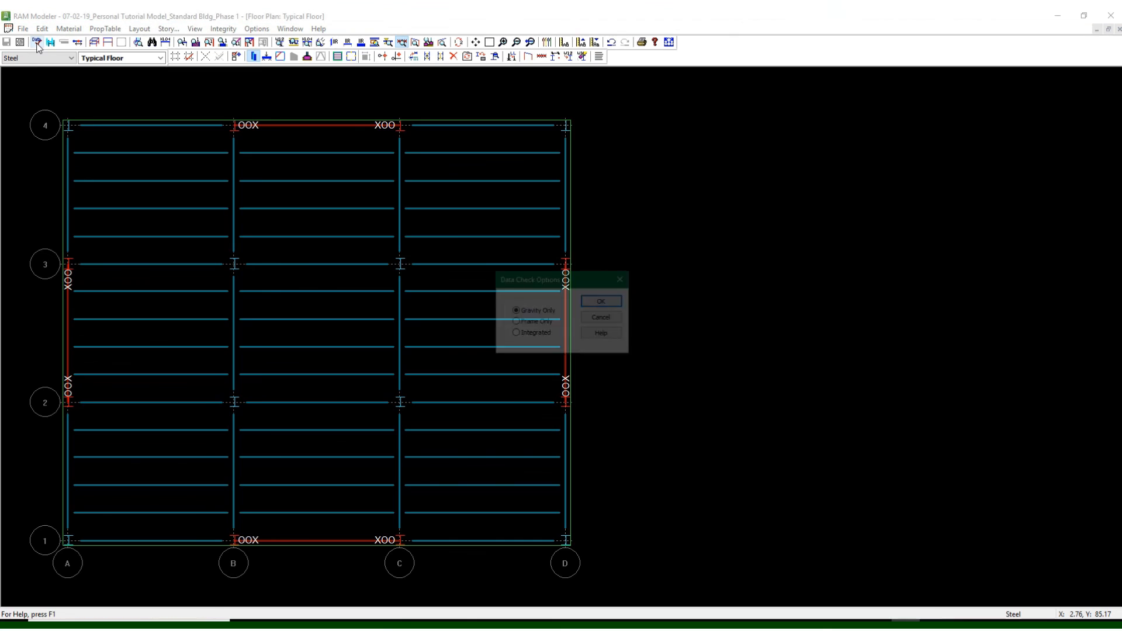
{"action": "left_click", "coordinate": [603, 301]}
{"action": "left_click", "coordinate": [562, 405]}
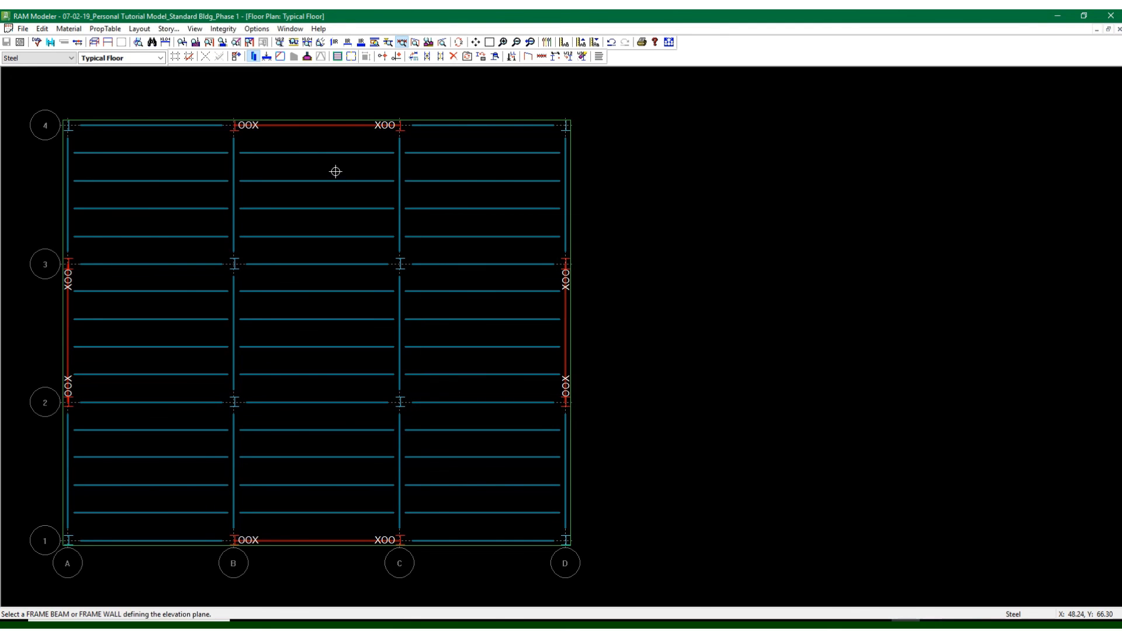
Run a Frame Only data check, review the error list, and return to the floor plan
{"action": "left_click", "coordinate": [36, 42]}
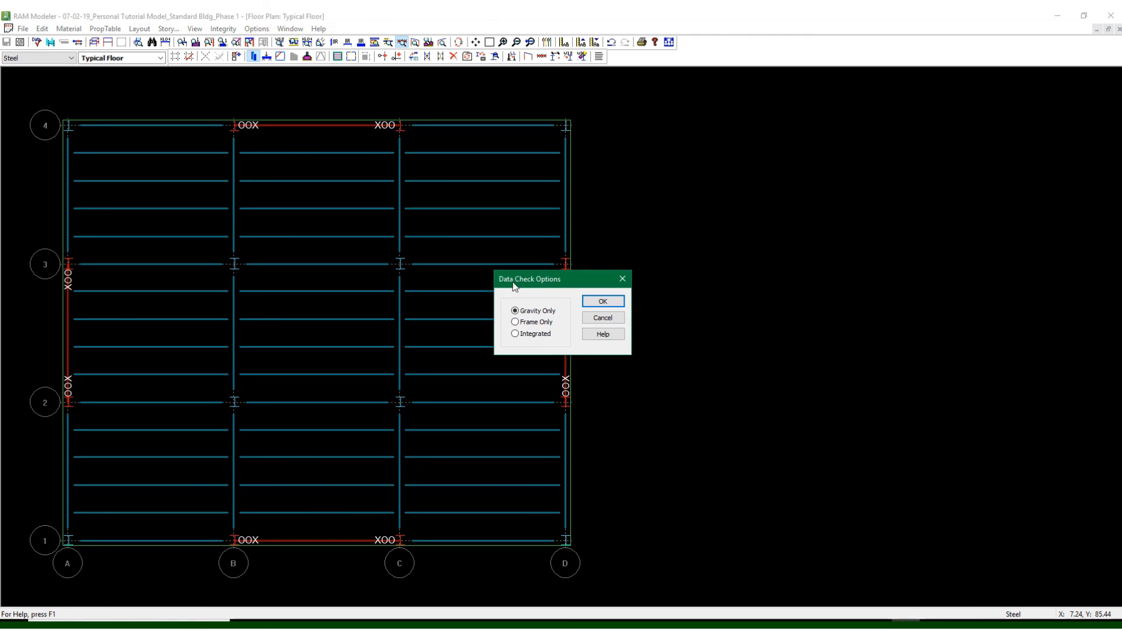
{"action": "left_click", "coordinate": [531, 323]}
{"action": "left_click_drag", "start_coordinate": [535, 285], "coordinate": [699, 217]}
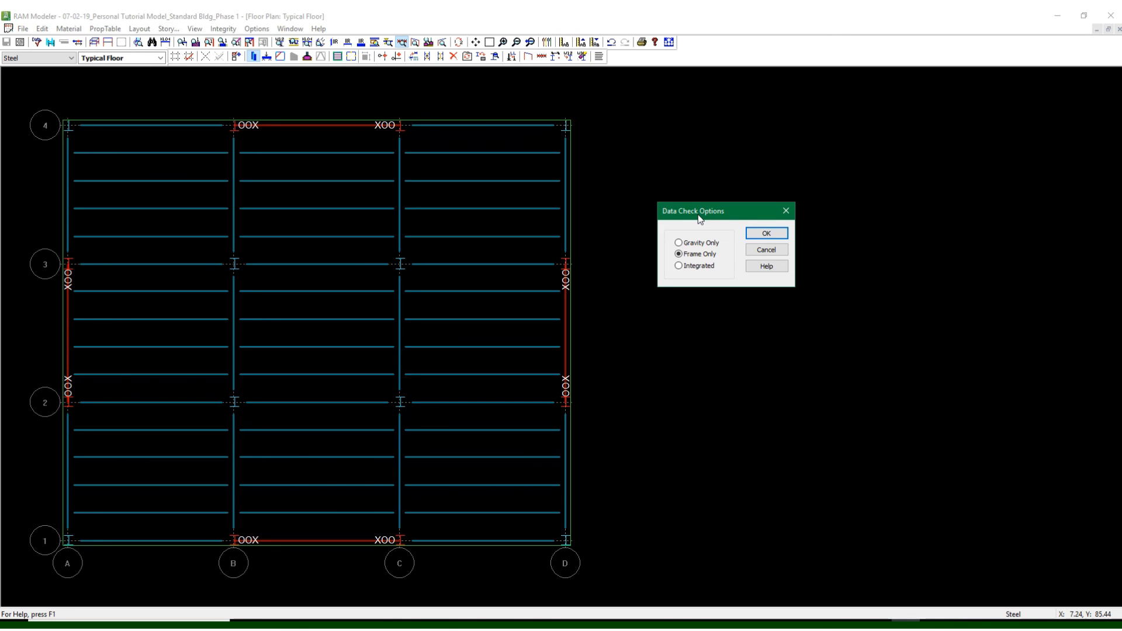
{"action": "left_click_drag", "start_coordinate": [700, 220], "coordinate": [724, 167]}
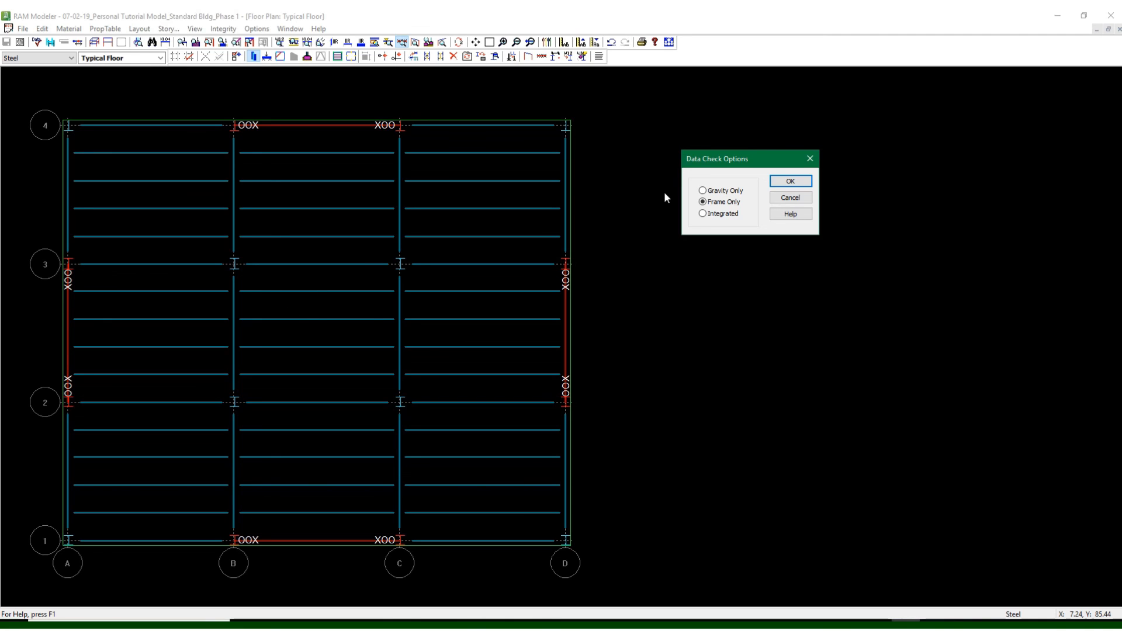
{"action": "left_click_drag", "start_coordinate": [702, 159], "coordinate": [732, 97]}
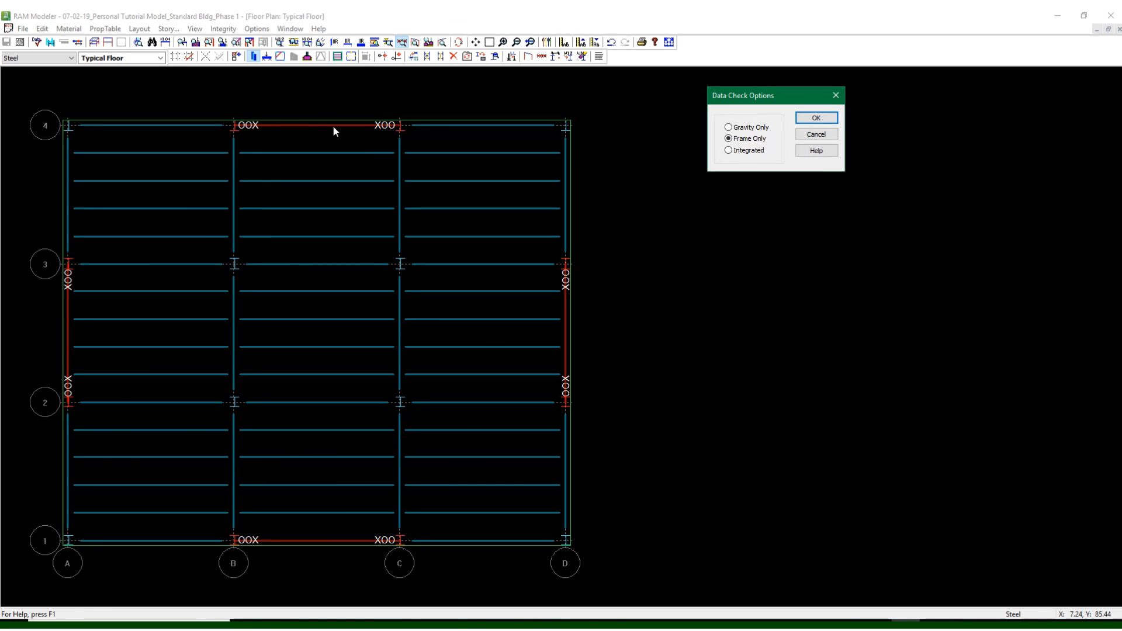
{"action": "left_click", "coordinate": [817, 119]}
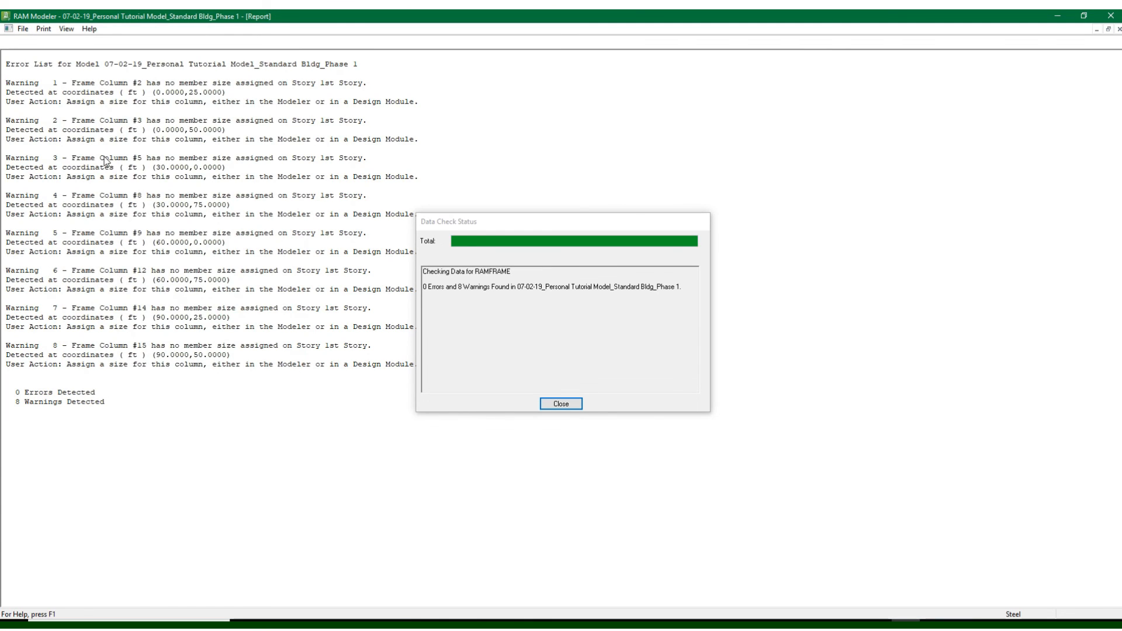
{"action": "left_click", "coordinate": [572, 408]}
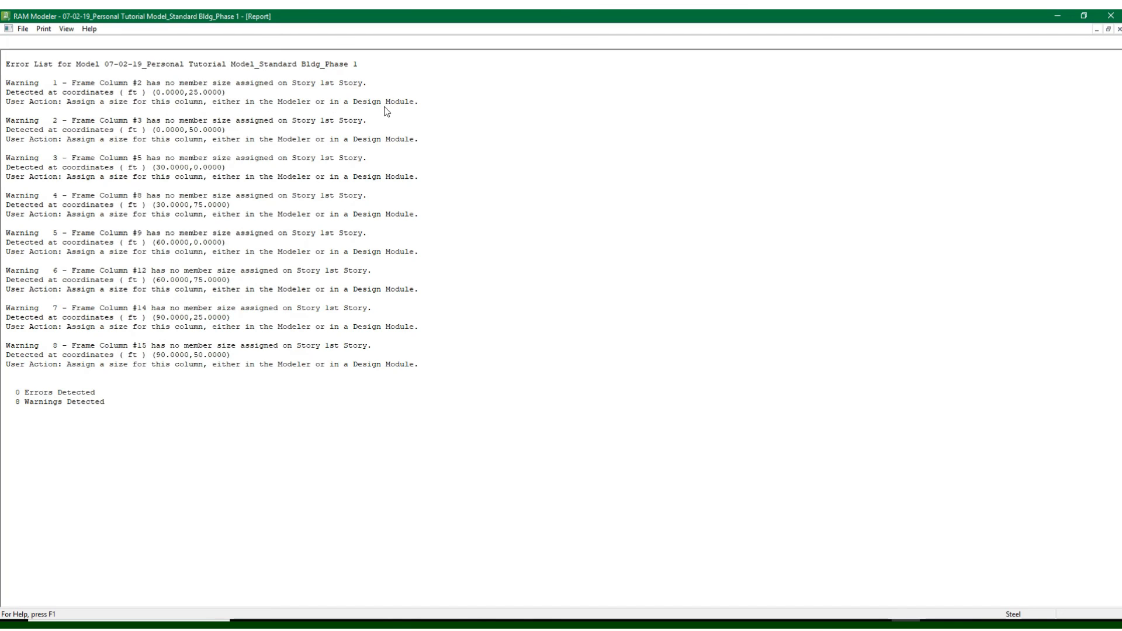
{"action": "left_click", "coordinate": [1120, 29]}
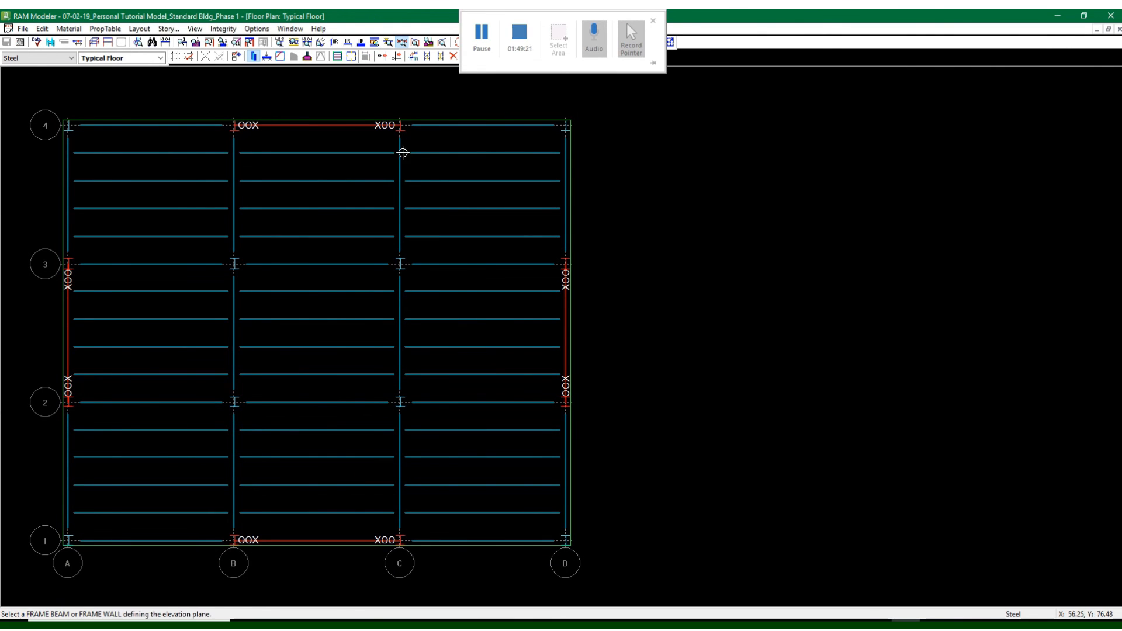
Display the assigned member sizes on the typical floor plan
{"action": "left_click", "coordinate": [759, 268]}
{"action": "left_click", "coordinate": [616, 344]}
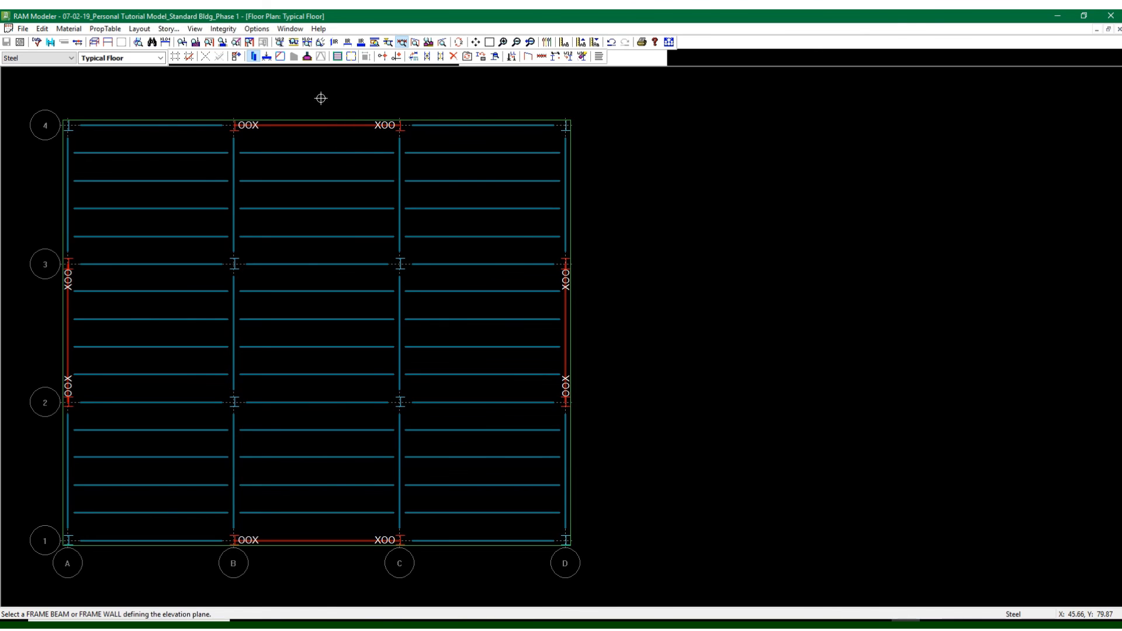
{"action": "left_click", "coordinate": [280, 42]}
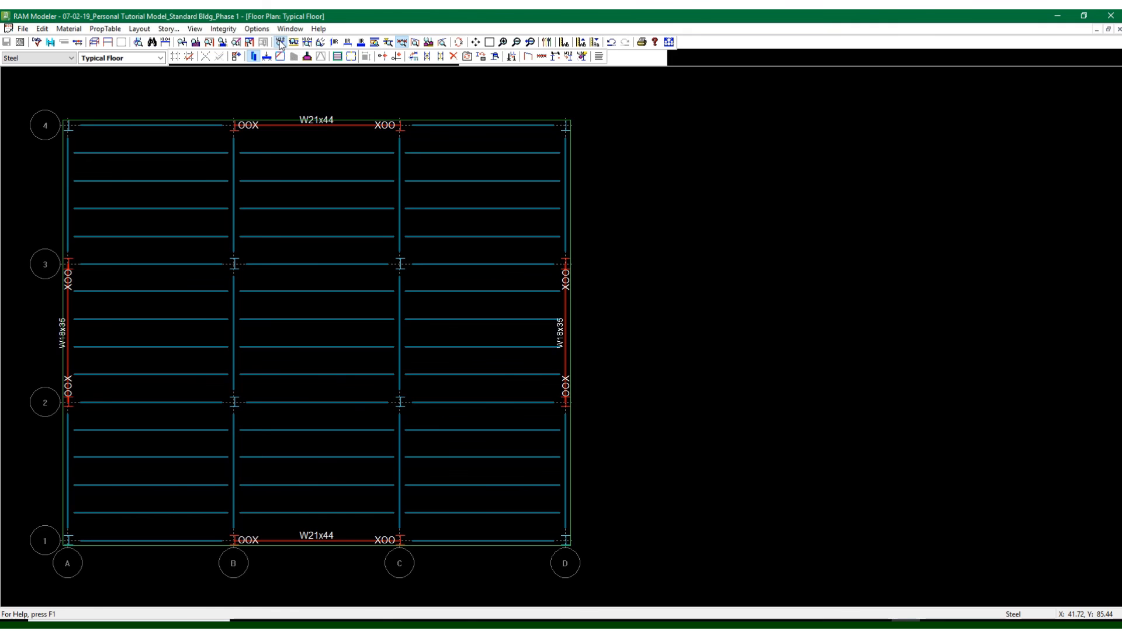
{"action": "left_click", "coordinate": [280, 42]}
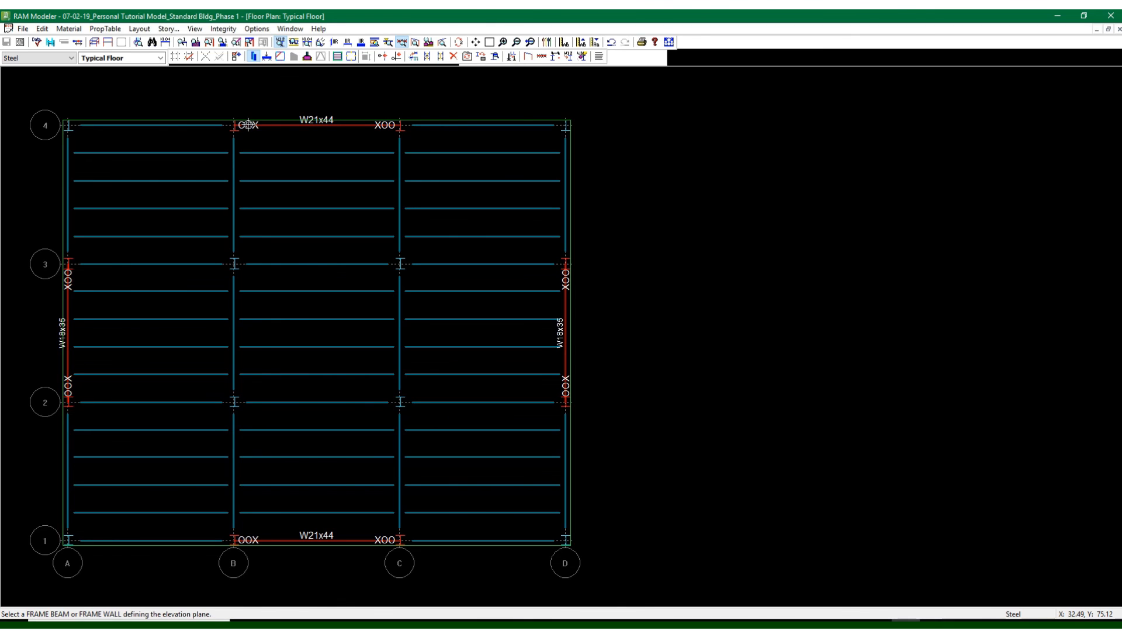
Set up a column size assignment for standard steel columns using the I-section W14X90
{"action": "left_click", "coordinate": [251, 61]}
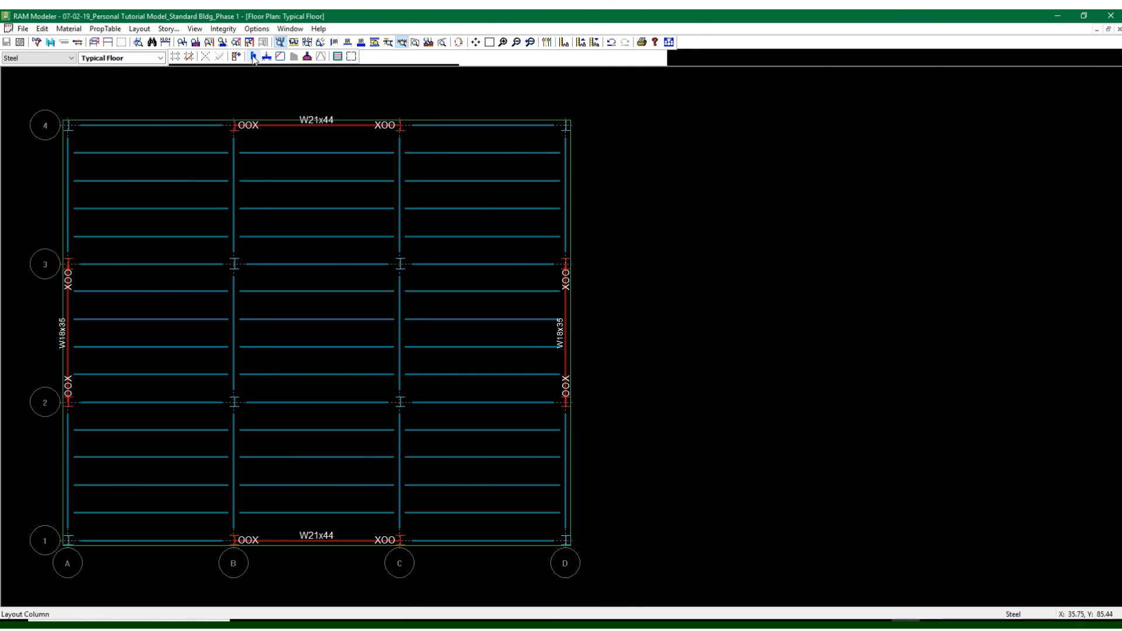
{"action": "left_click", "coordinate": [253, 59]}
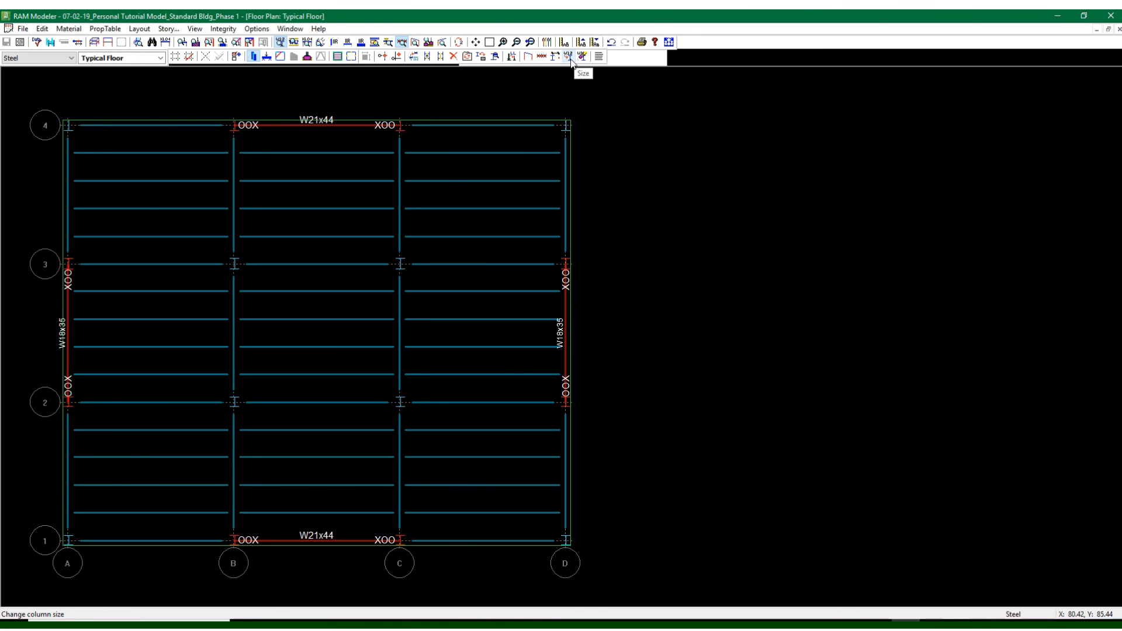
{"action": "left_click", "coordinate": [144, 29]}
{"action": "mouse_move", "coordinate": [157, 78]}
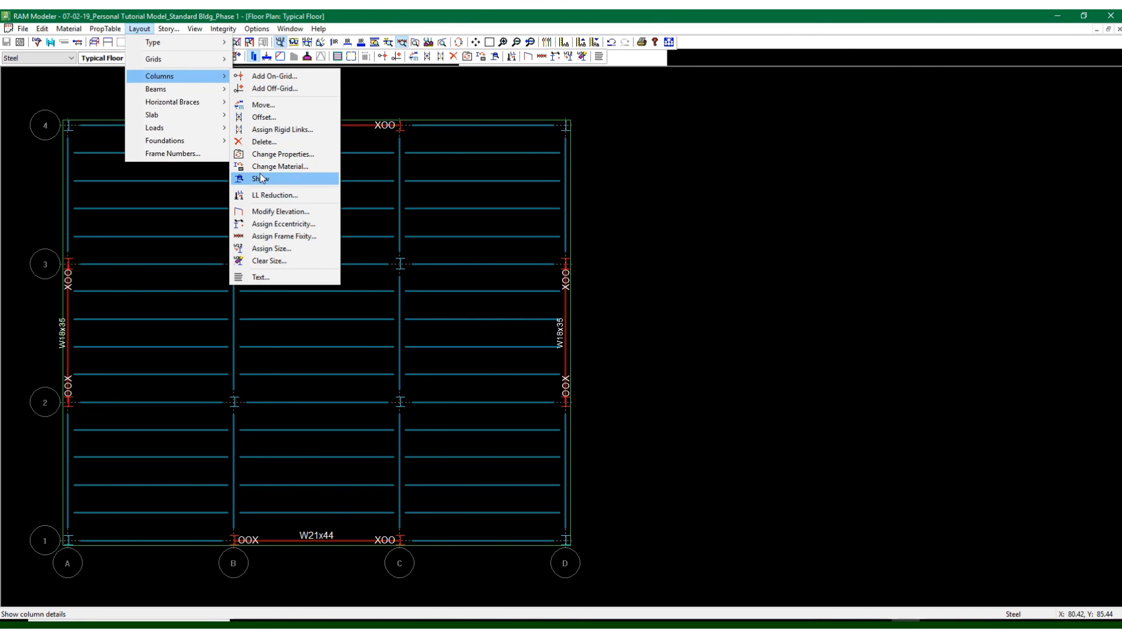
{"action": "left_click", "coordinate": [266, 249]}
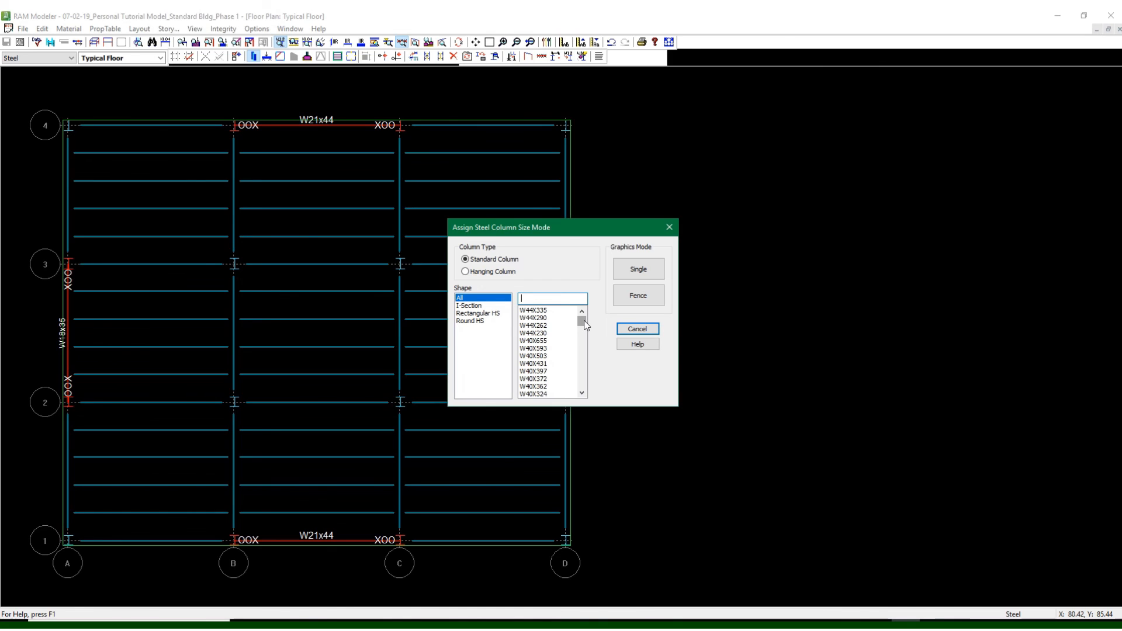
{"action": "left_click", "coordinate": [477, 310]}
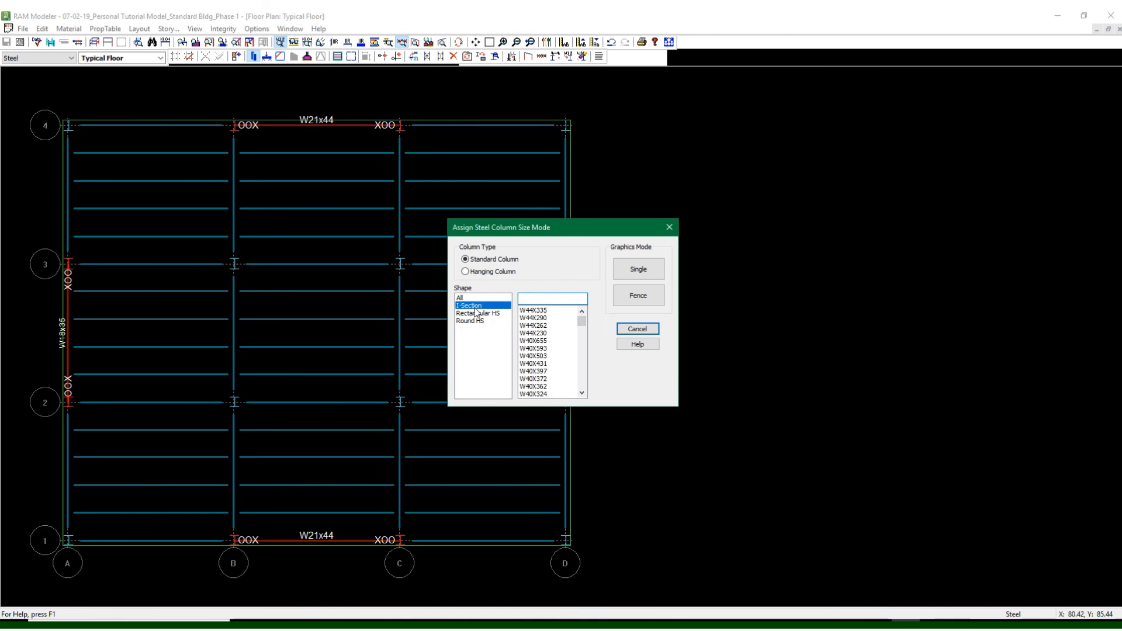
{"action": "left_click", "coordinate": [533, 299]}
{"action": "type", "text": "w14"}
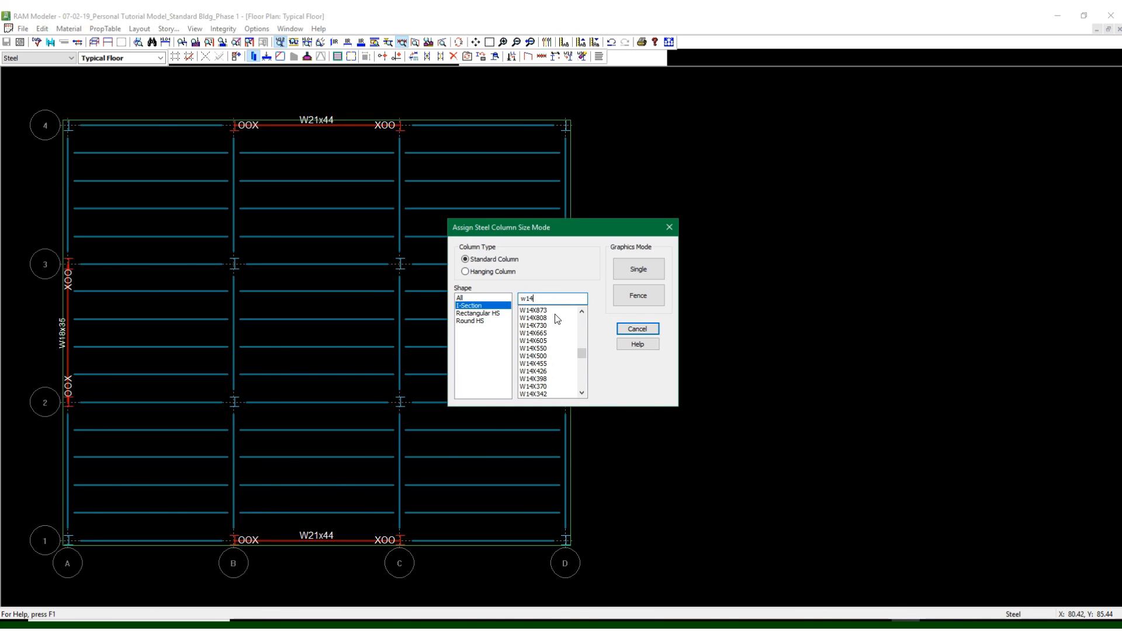
{"action": "scroll", "coordinate": [566, 345], "scroll_direction": "down", "scroll_amount": 5}
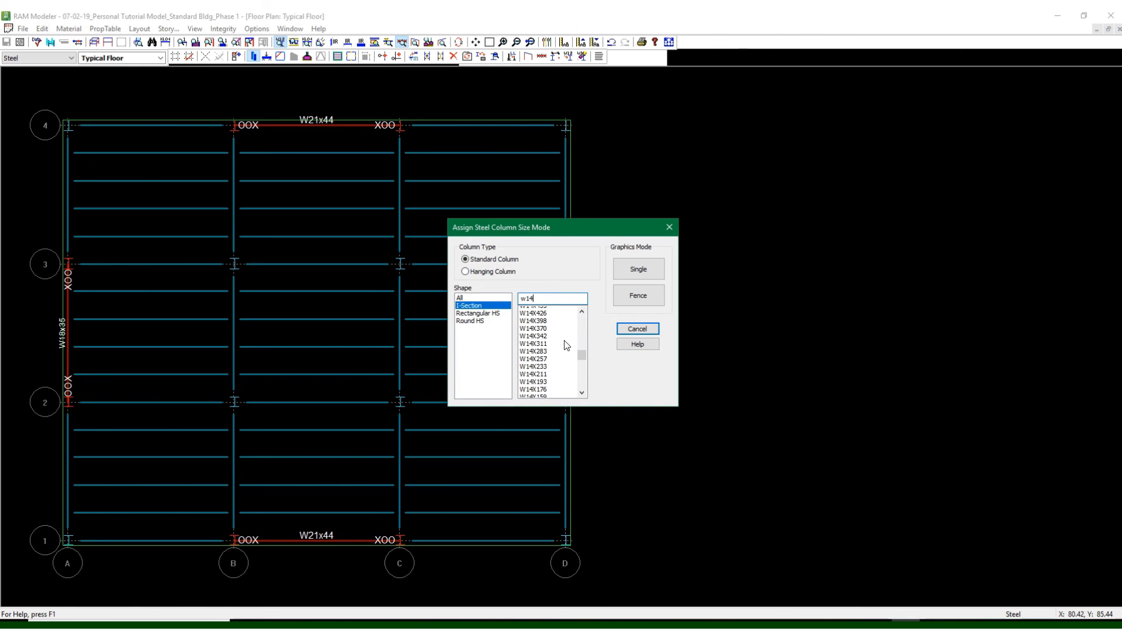
{"action": "scroll", "coordinate": [566, 345], "scroll_direction": "down", "scroll_amount": 4}
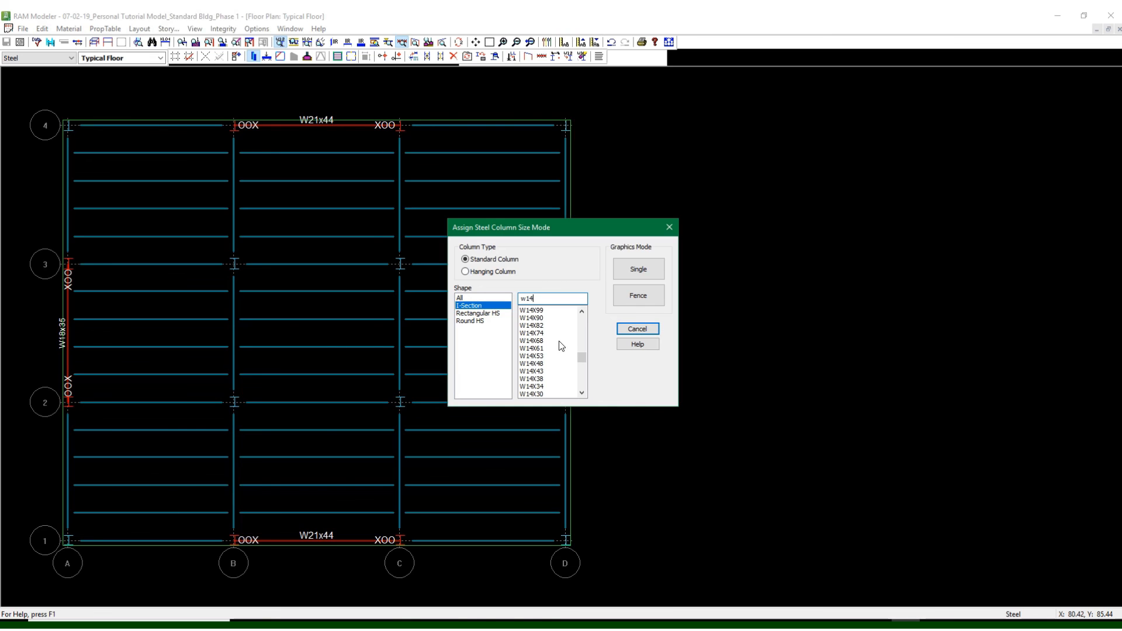
{"action": "left_click", "coordinate": [539, 318]}
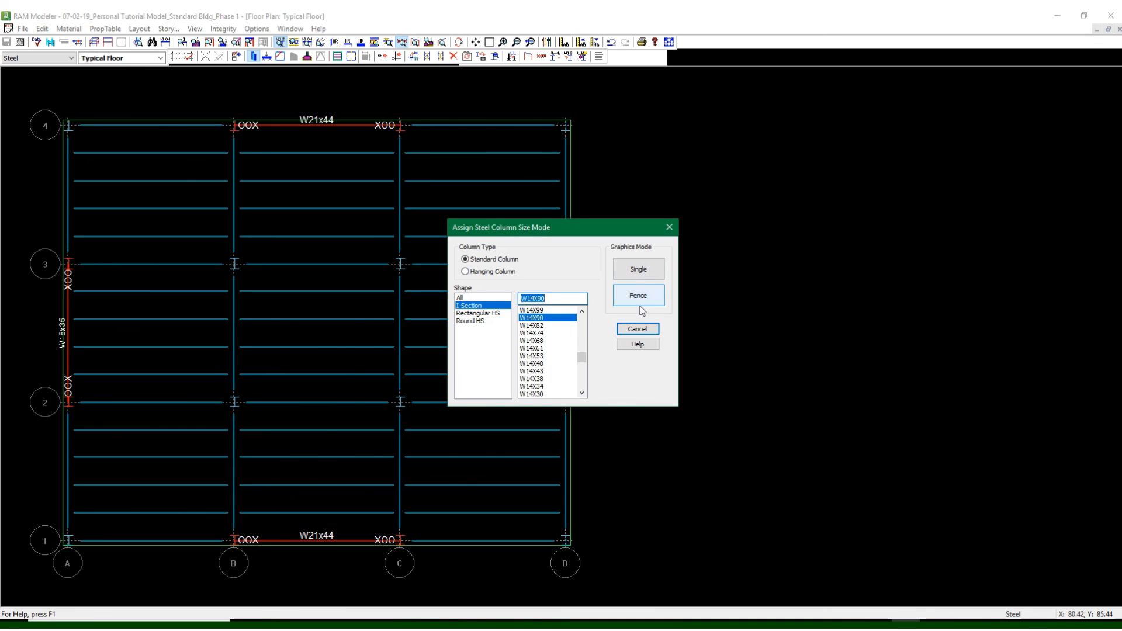
{"action": "left_click", "coordinate": [641, 332]}
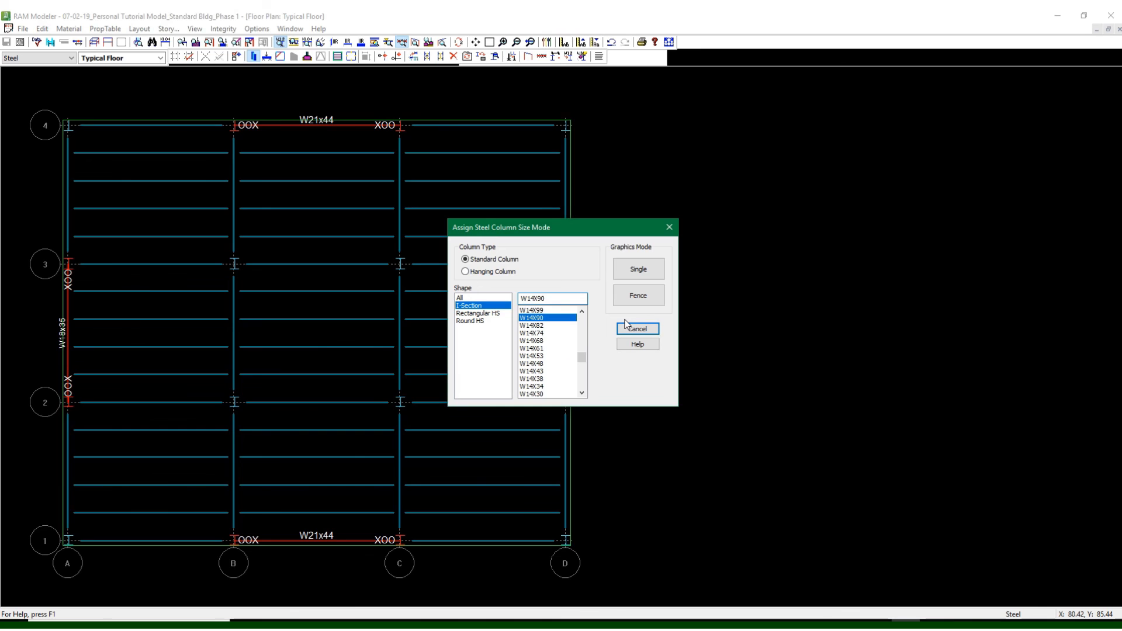
{"action": "left_click_drag", "start_coordinate": [581, 228], "coordinate": [739, 109]}
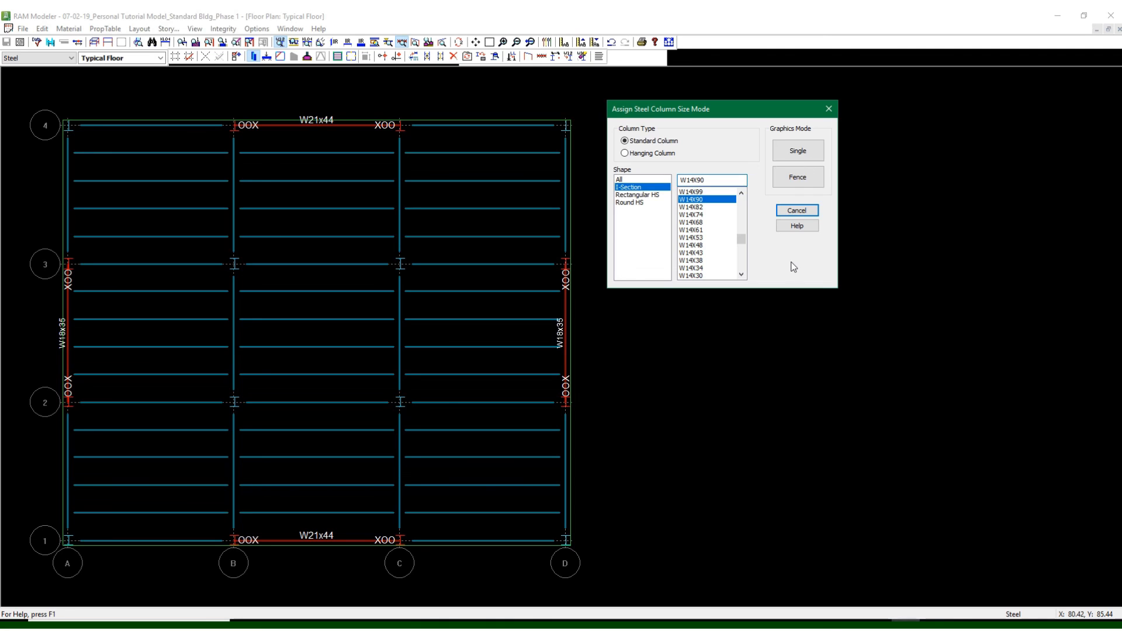
Assign the W14X90 size to all columns on the typical floor with a fence, and save the model
{"action": "left_click", "coordinate": [798, 177]}
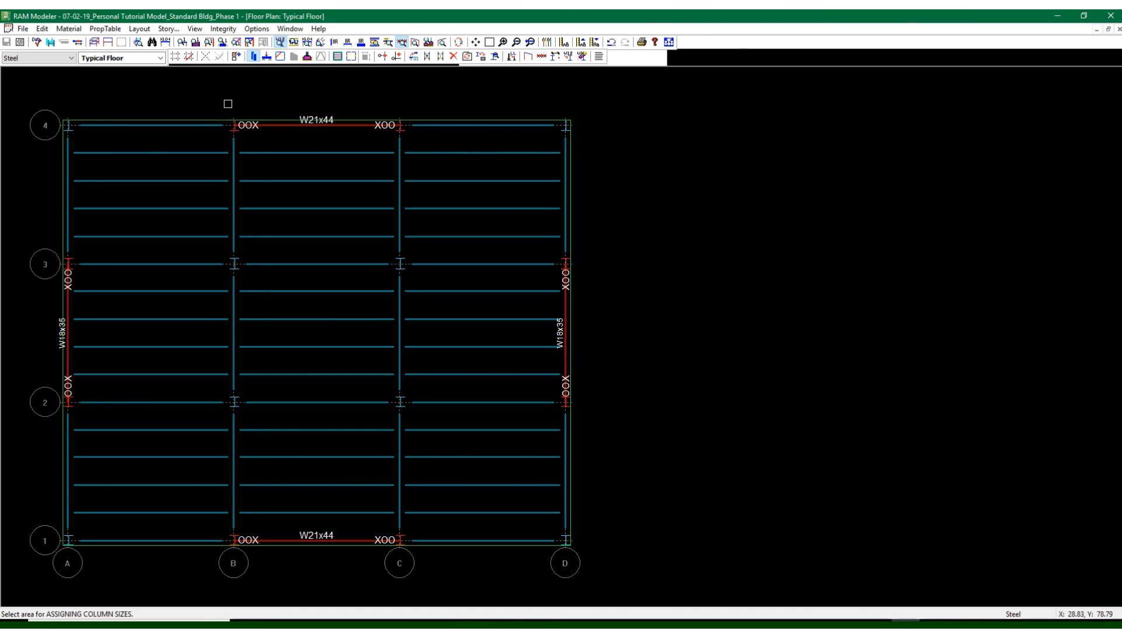
{"action": "left_click_drag", "start_coordinate": [209, 99], "coordinate": [459, 150]}
{"action": "left_click_drag", "start_coordinate": [526, 242], "coordinate": [679, 448]}
{"action": "left_click_drag", "start_coordinate": [33, 95], "coordinate": [668, 615]}
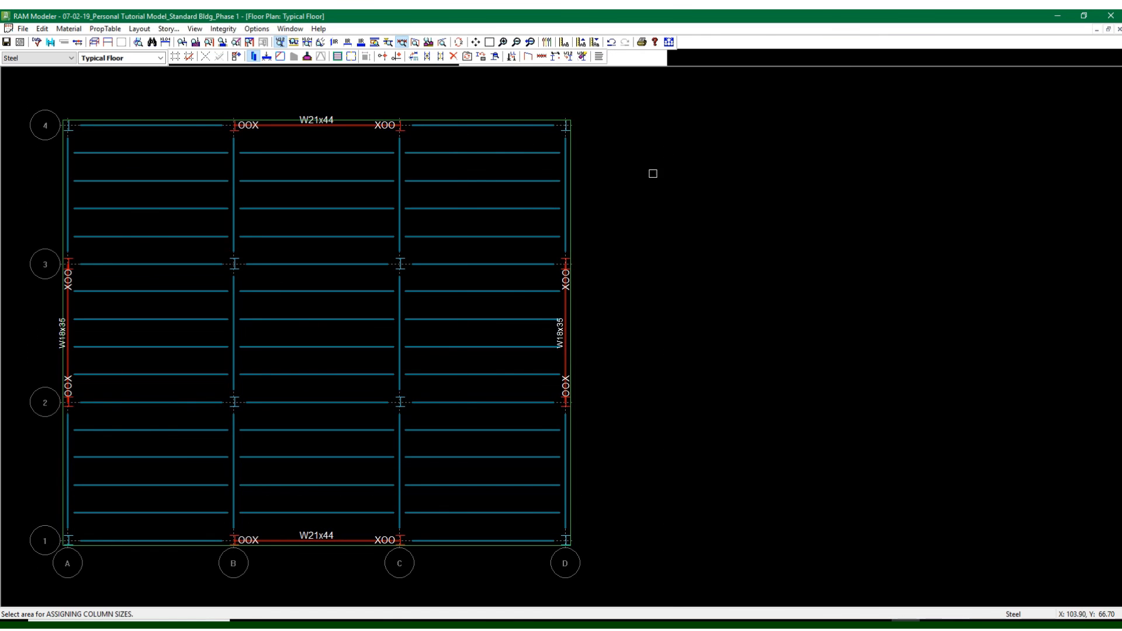
{"action": "right_click", "coordinate": [655, 175]}
{"action": "left_click", "coordinate": [638, 329]}
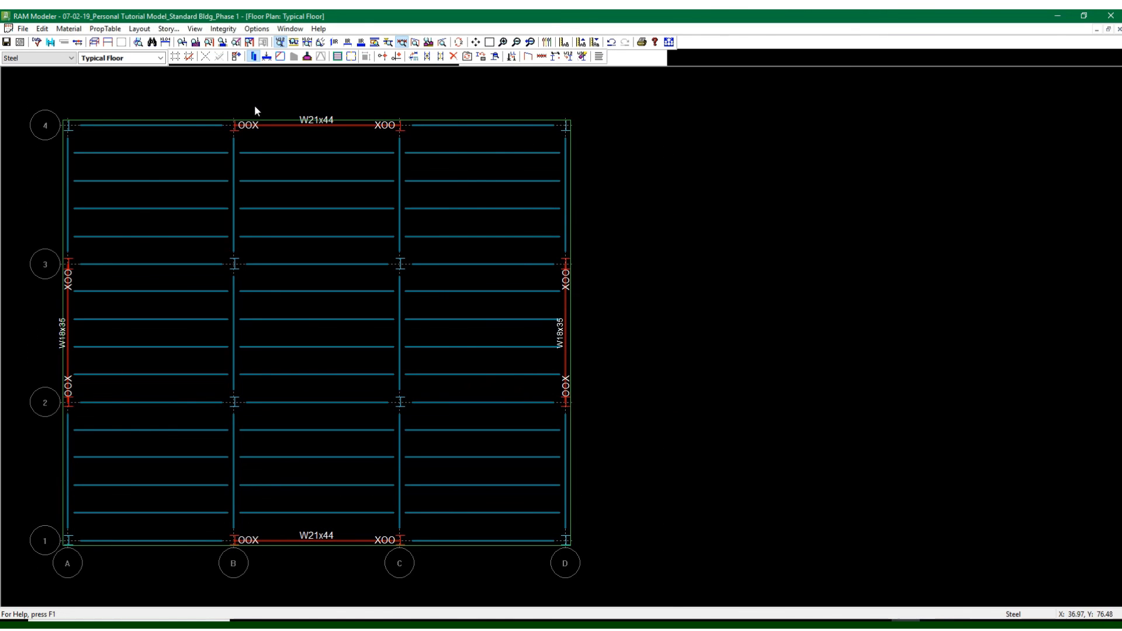
{"action": "left_click", "coordinate": [7, 42]}
View the grid 4 frame between B and C in elevation and reduce the label text size
{"action": "left_click", "coordinate": [108, 43]}
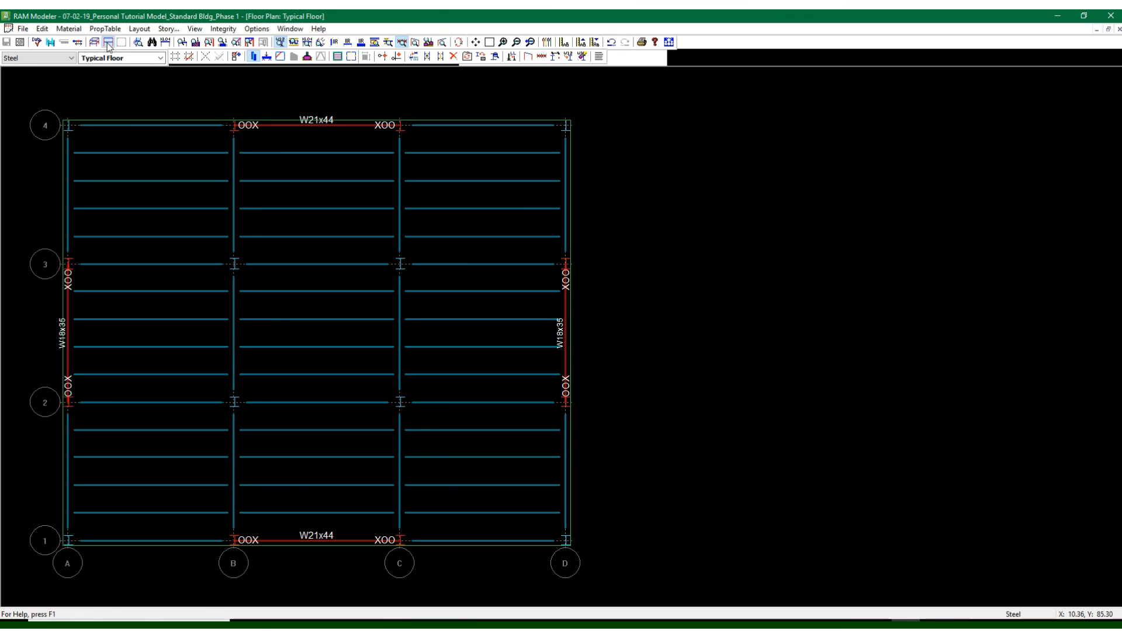
{"action": "left_click", "coordinate": [281, 124]}
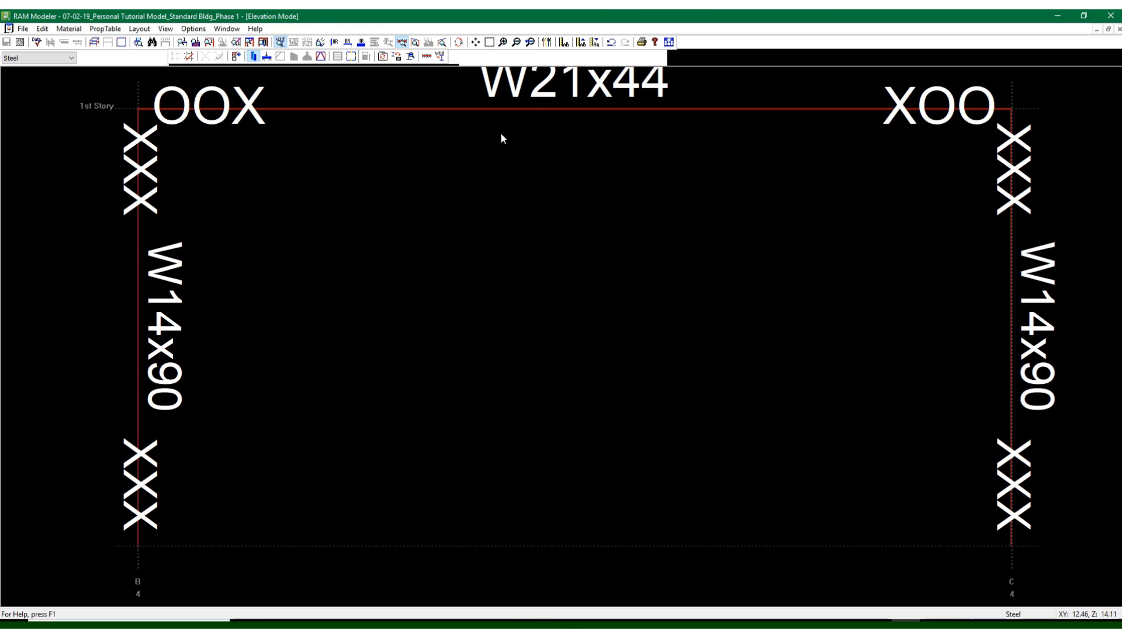
{"action": "left_click", "coordinate": [595, 42]}
{"action": "left_click", "coordinate": [594, 42]}
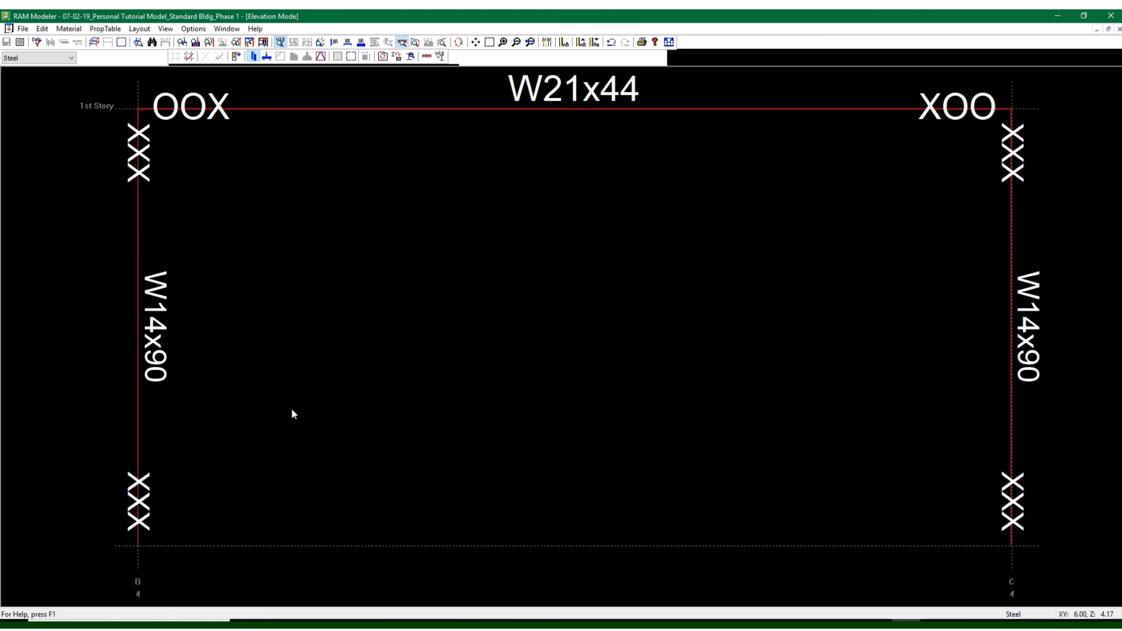
Adjust the elevation's text size so the member size and fixity labels are legible without overlapping
{"action": "left_click", "coordinate": [602, 45]}
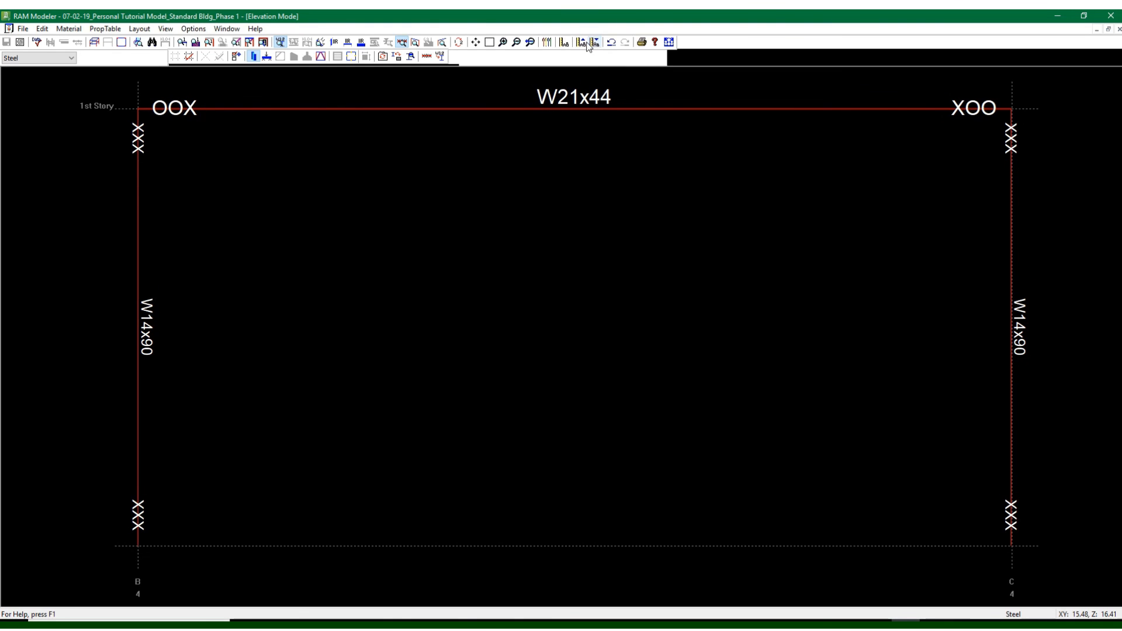
{"action": "left_click", "coordinate": [589, 47]}
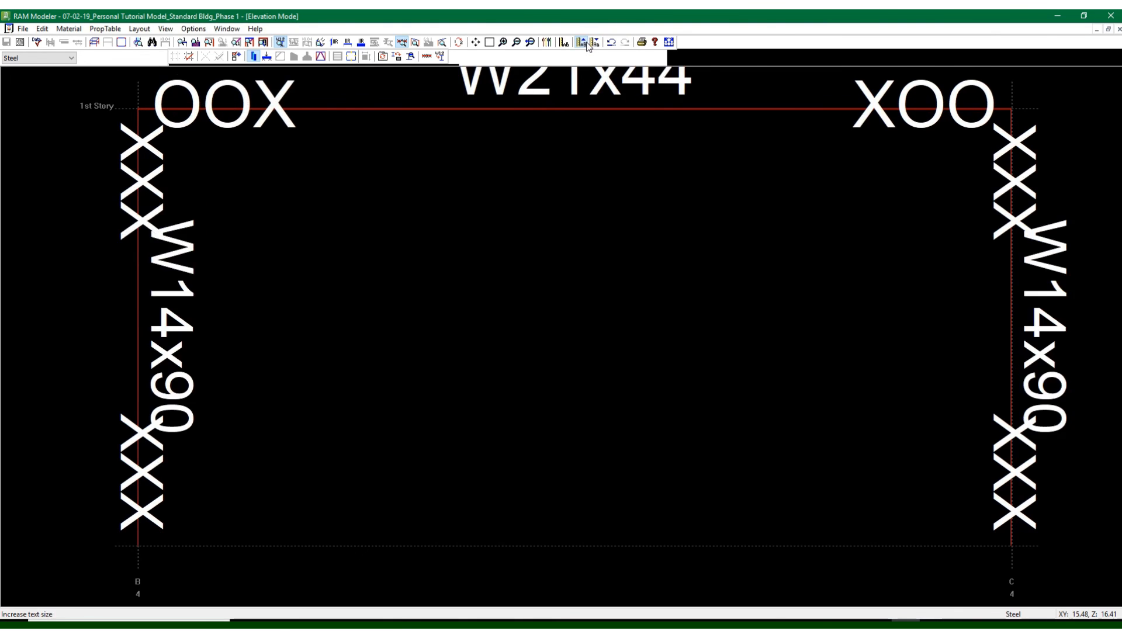
{"action": "left_click", "coordinate": [588, 47]}
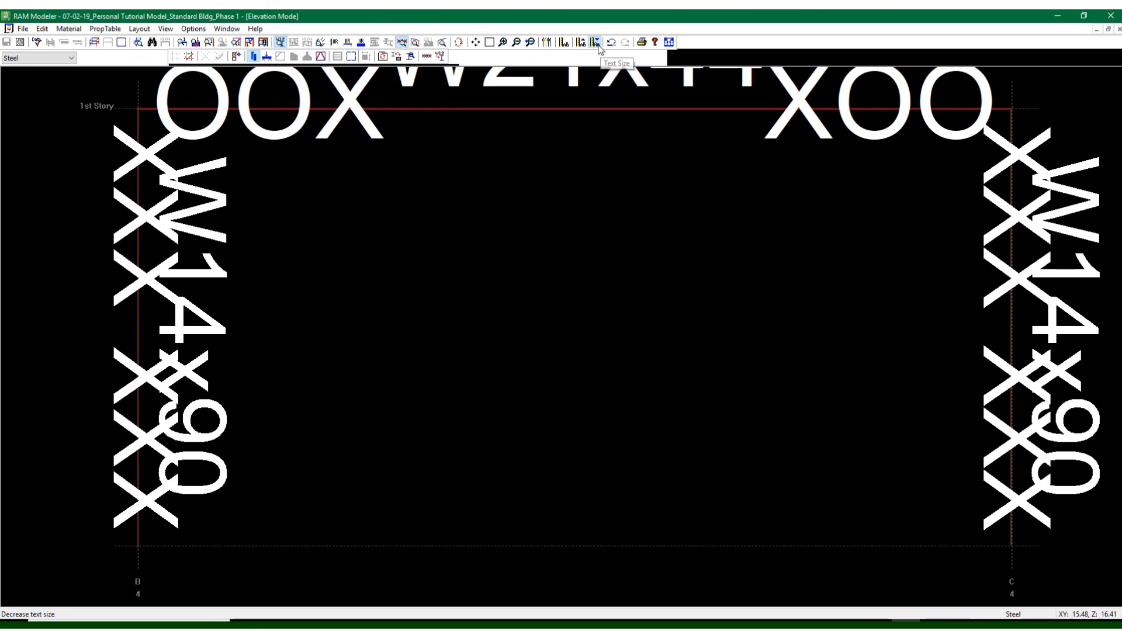
{"action": "left_click", "coordinate": [598, 46]}
{"action": "left_click", "coordinate": [596, 46]}
{"action": "left_click", "coordinate": [595, 46]}
{"action": "left_click", "coordinate": [594, 46]}
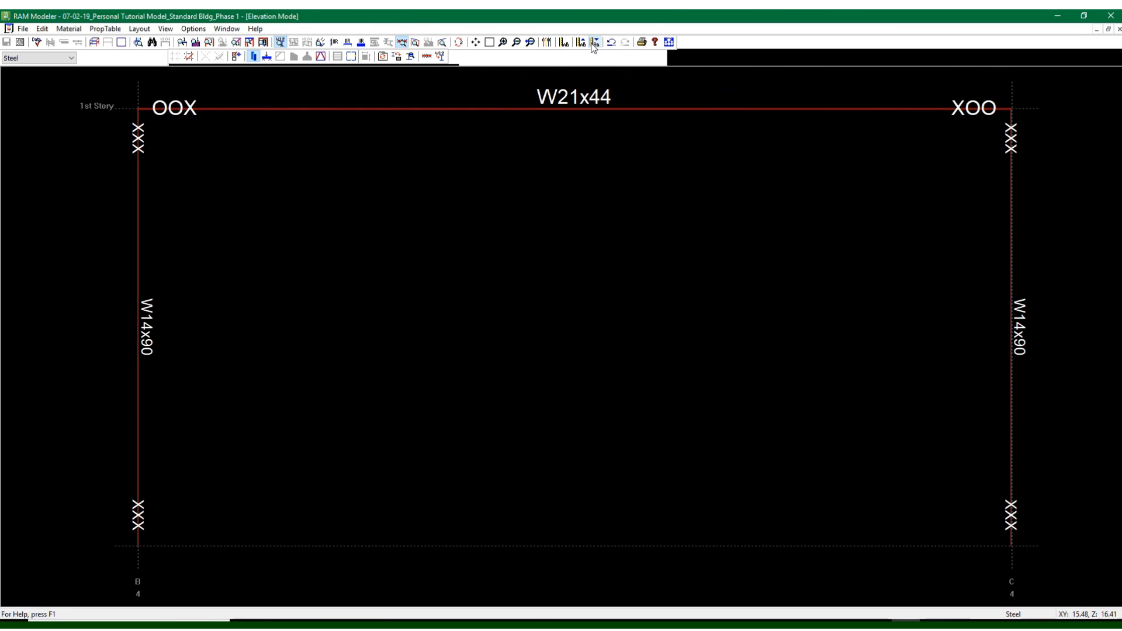
{"action": "left_click", "coordinate": [587, 45]}
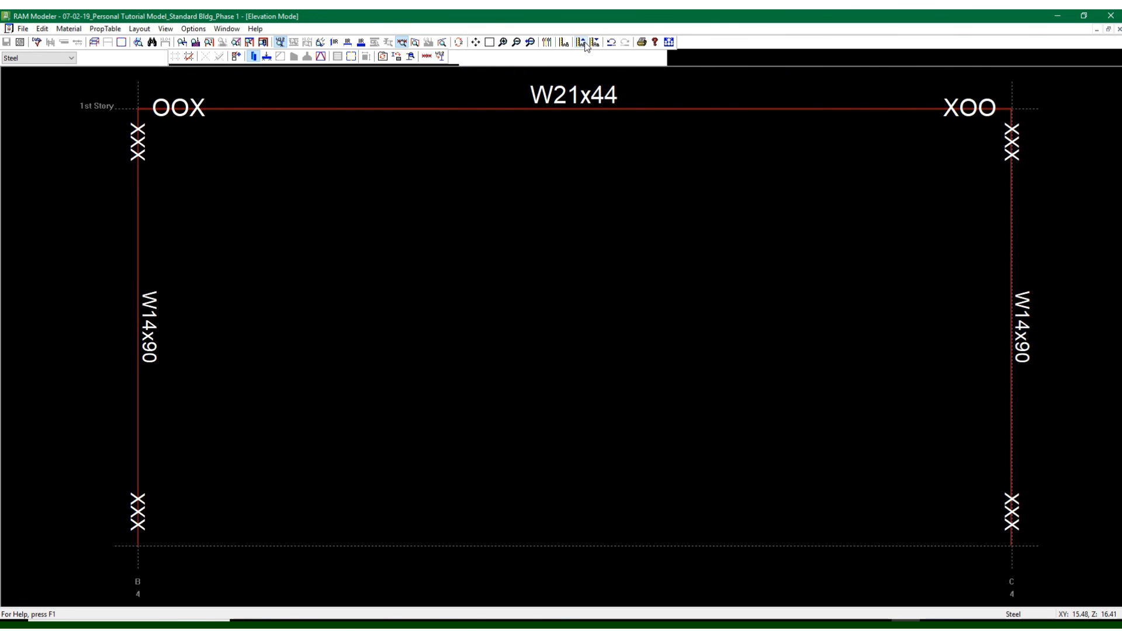
{"action": "left_click", "coordinate": [587, 46]}
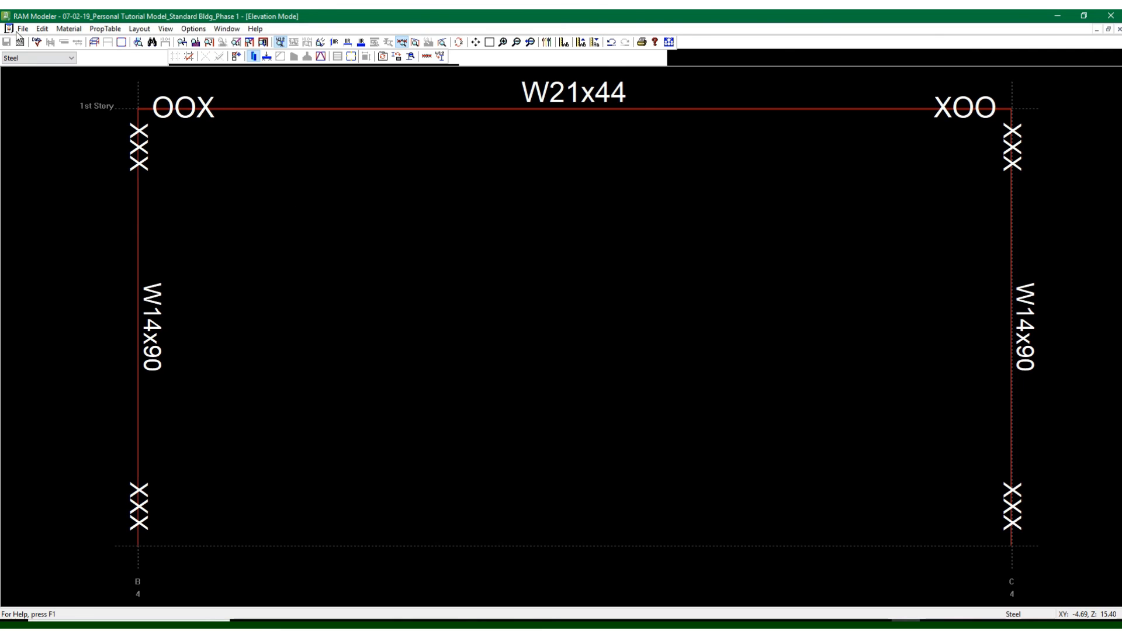
Leave the elevation for the typical floor plan and run the data check on the frames only
{"action": "left_click", "coordinate": [1119, 30]}
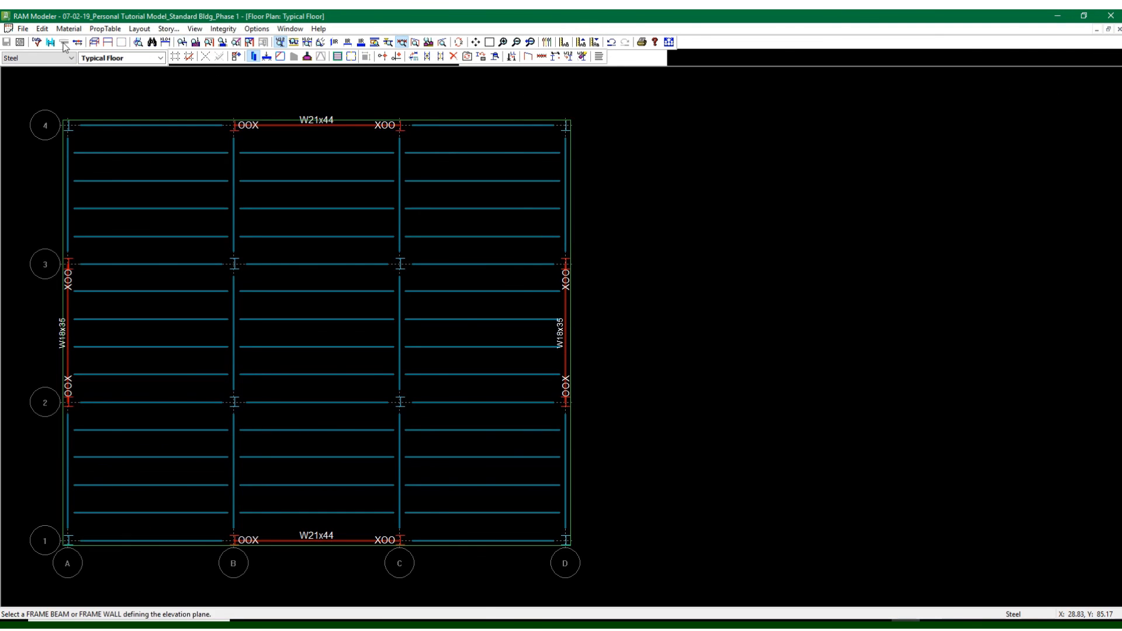
{"action": "left_click", "coordinate": [36, 42]}
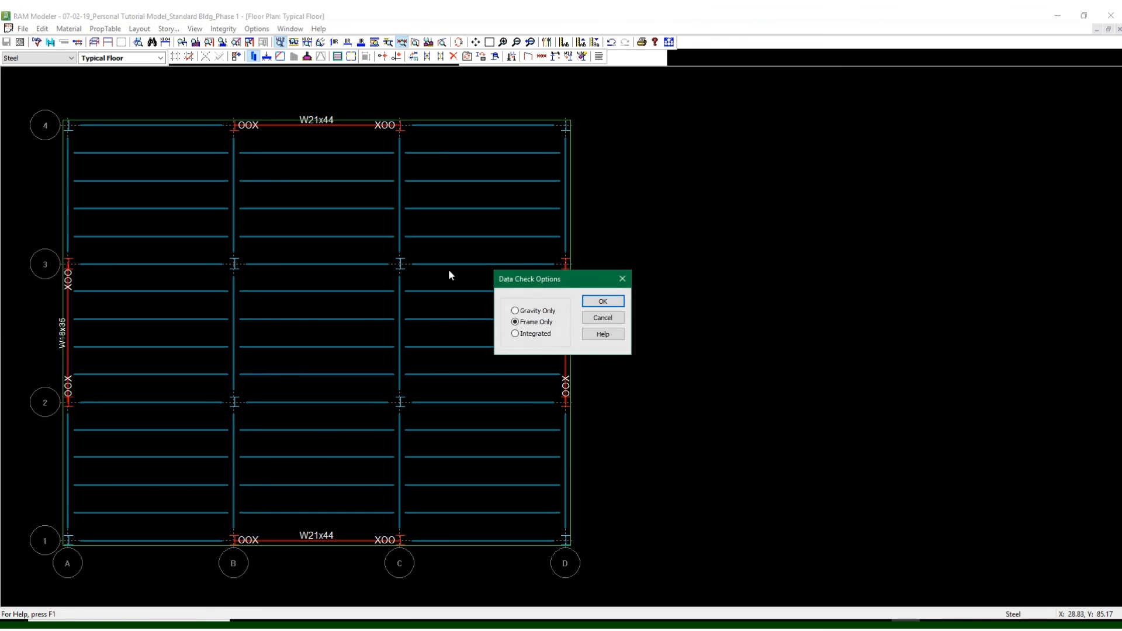
{"action": "left_click", "coordinate": [609, 305]}
{"action": "left_click", "coordinate": [576, 404]}
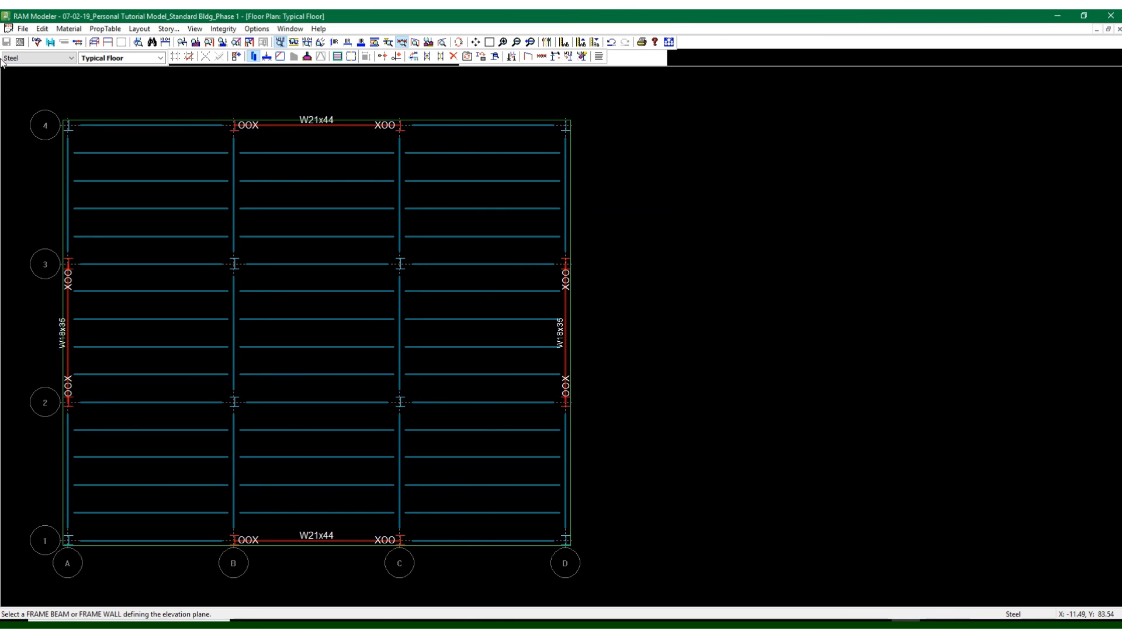
{"action": "left_click", "coordinate": [36, 42]}
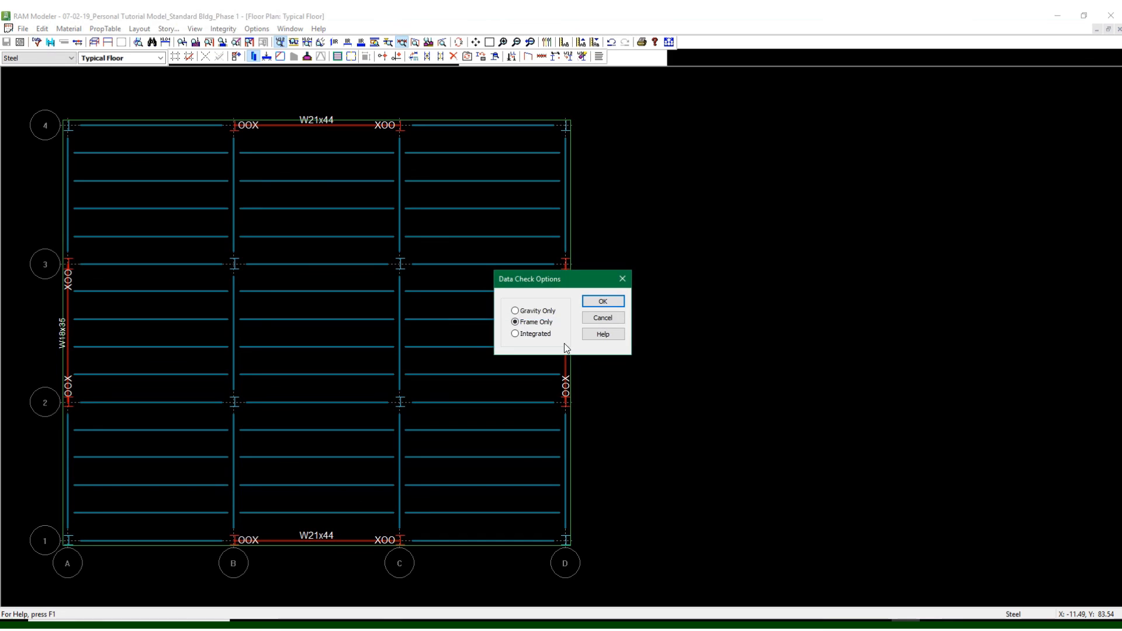
{"action": "left_click", "coordinate": [603, 302]}
{"action": "left_click", "coordinate": [561, 403]}
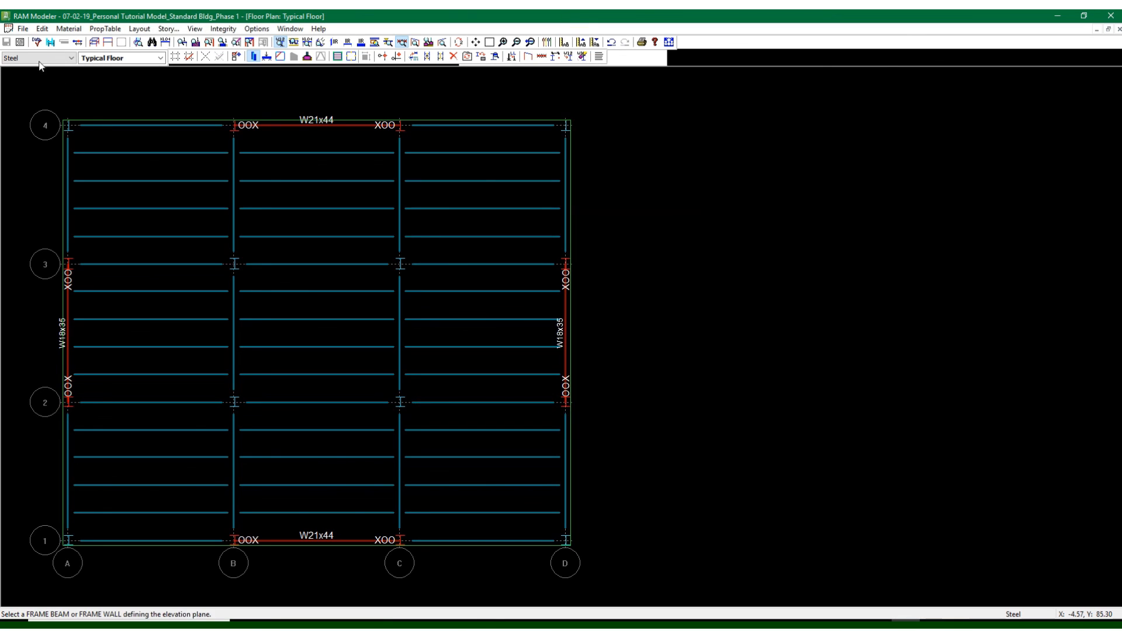
Exit the modeler and open the RAM Steel Beam module, generating the framing tables without automatically running Design All
{"action": "left_click", "coordinate": [23, 28]}
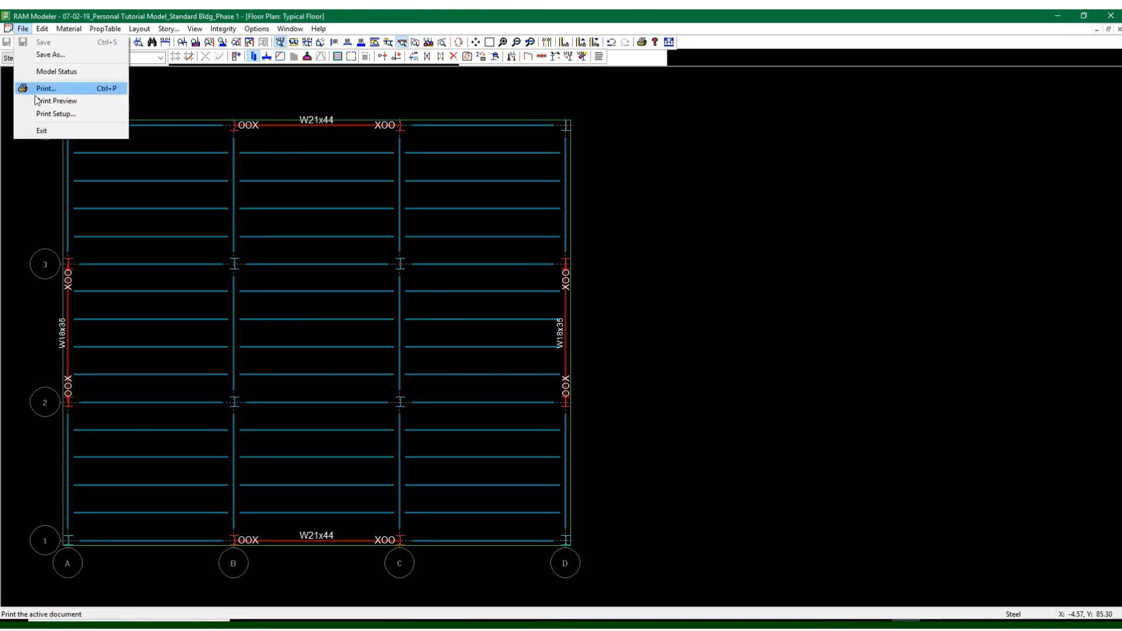
{"action": "left_click", "coordinate": [45, 132]}
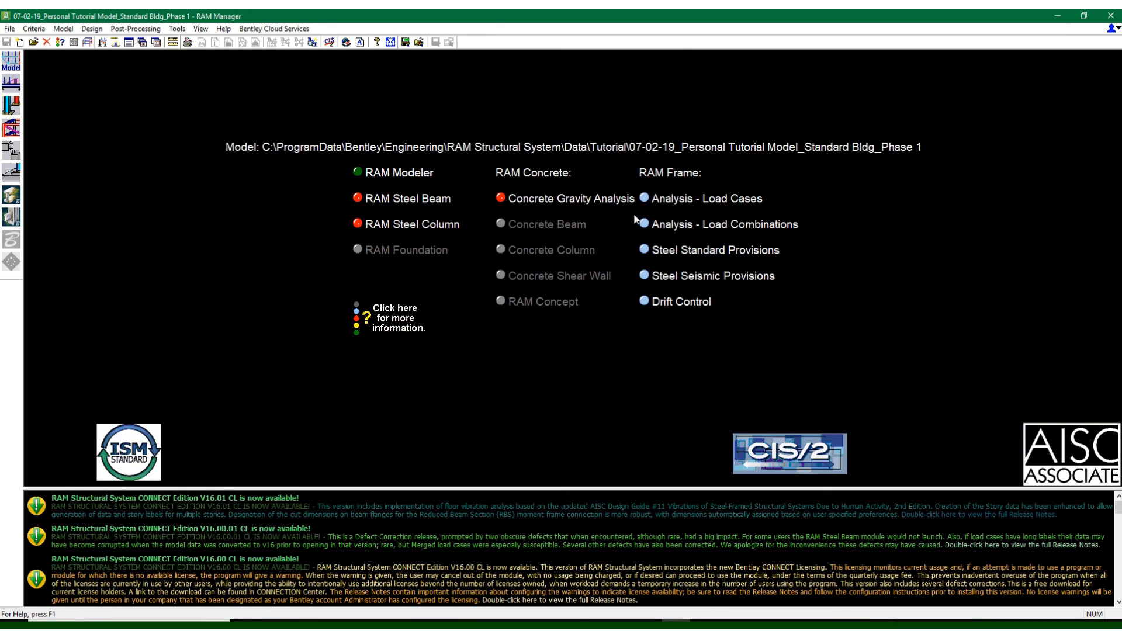
{"action": "left_click", "coordinate": [10, 83]}
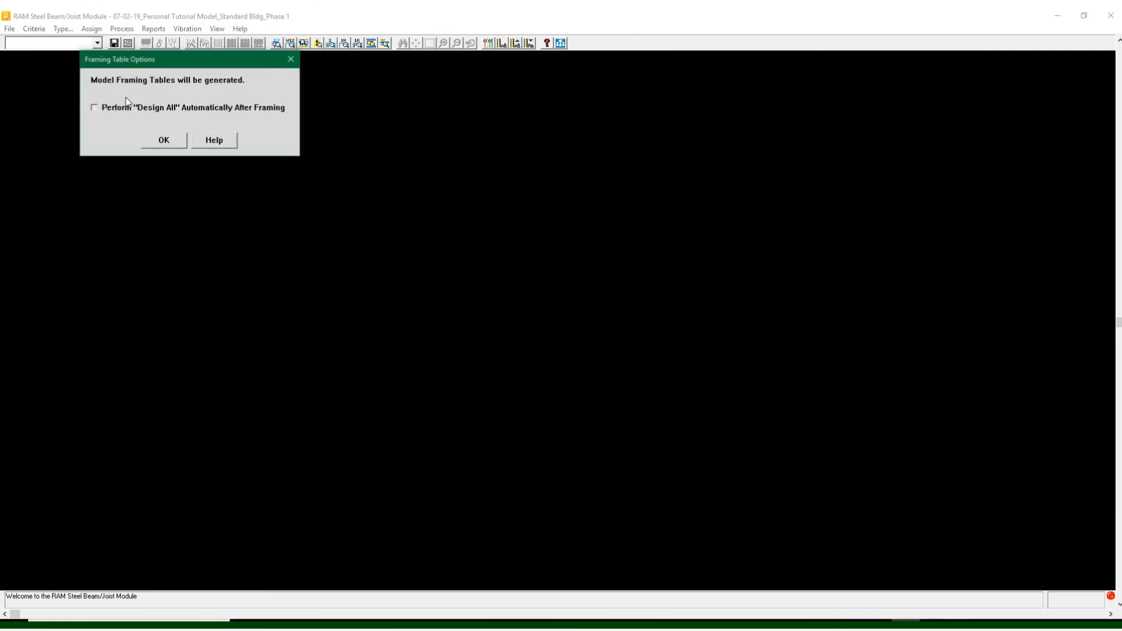
{"action": "left_click", "coordinate": [161, 140]}
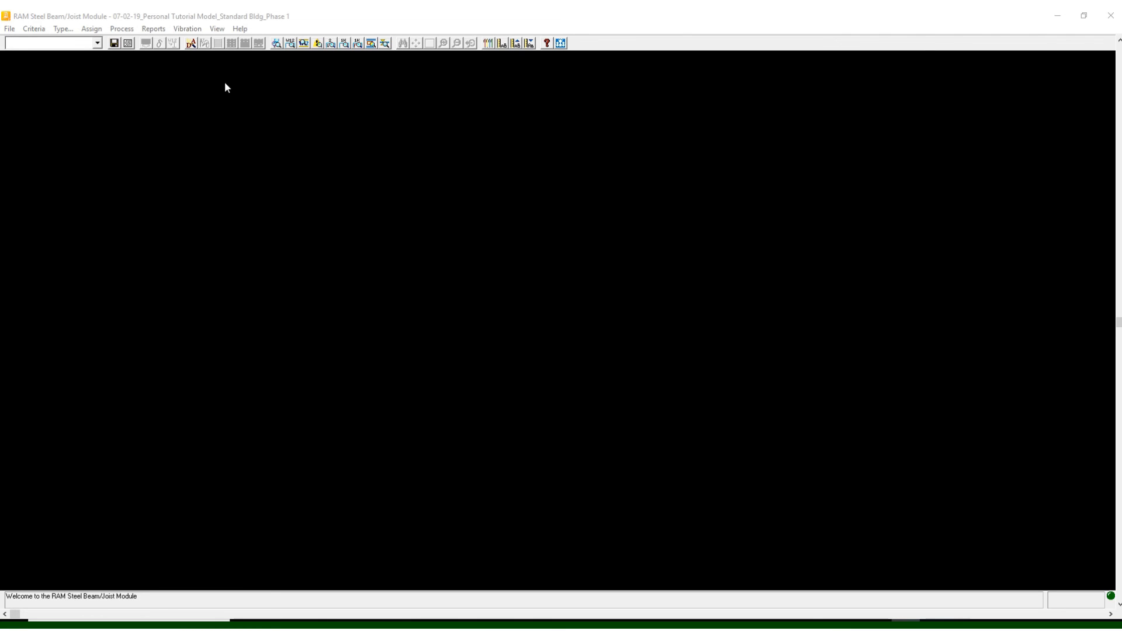
Display the Typical Floor framing plan with the beam size labels
{"action": "left_click", "coordinate": [97, 43]}
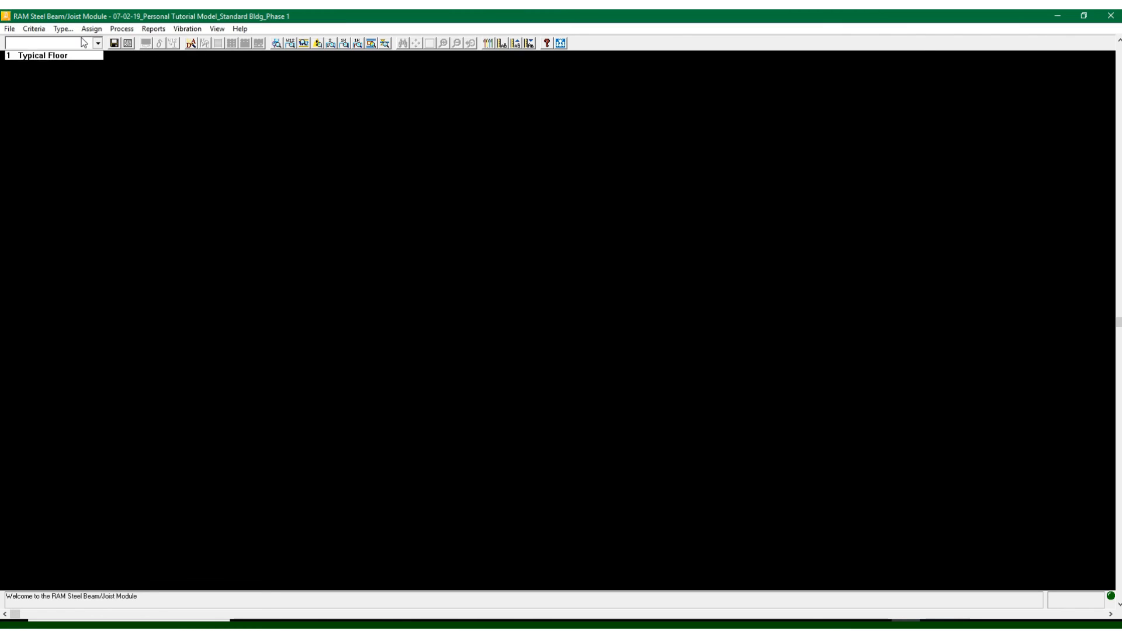
{"action": "left_click", "coordinate": [73, 54]}
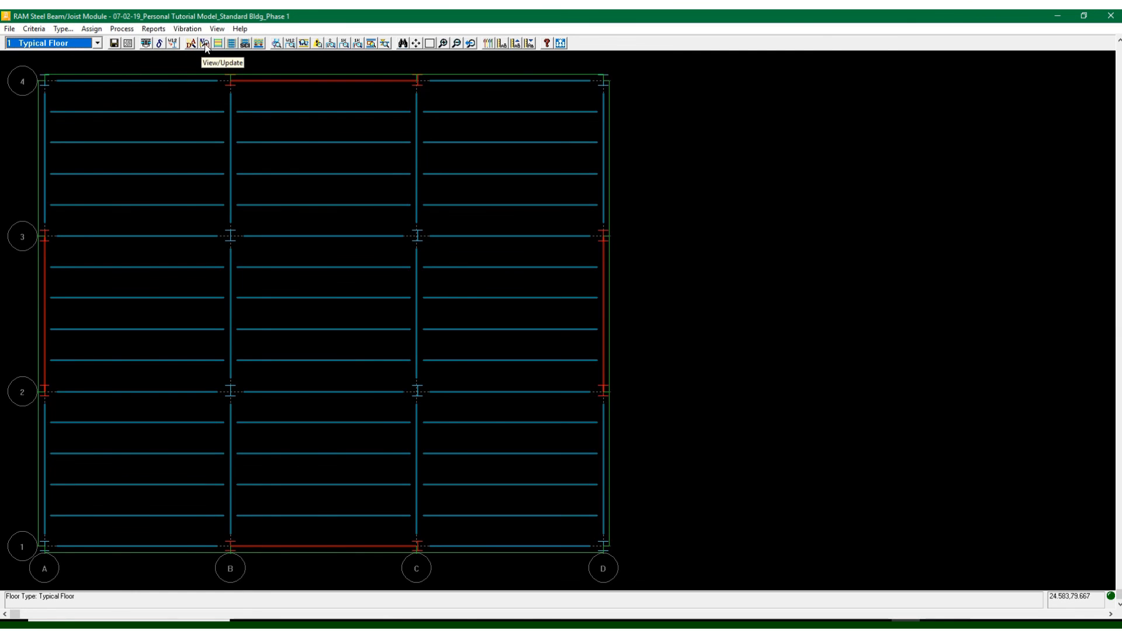
{"action": "left_click", "coordinate": [294, 46]}
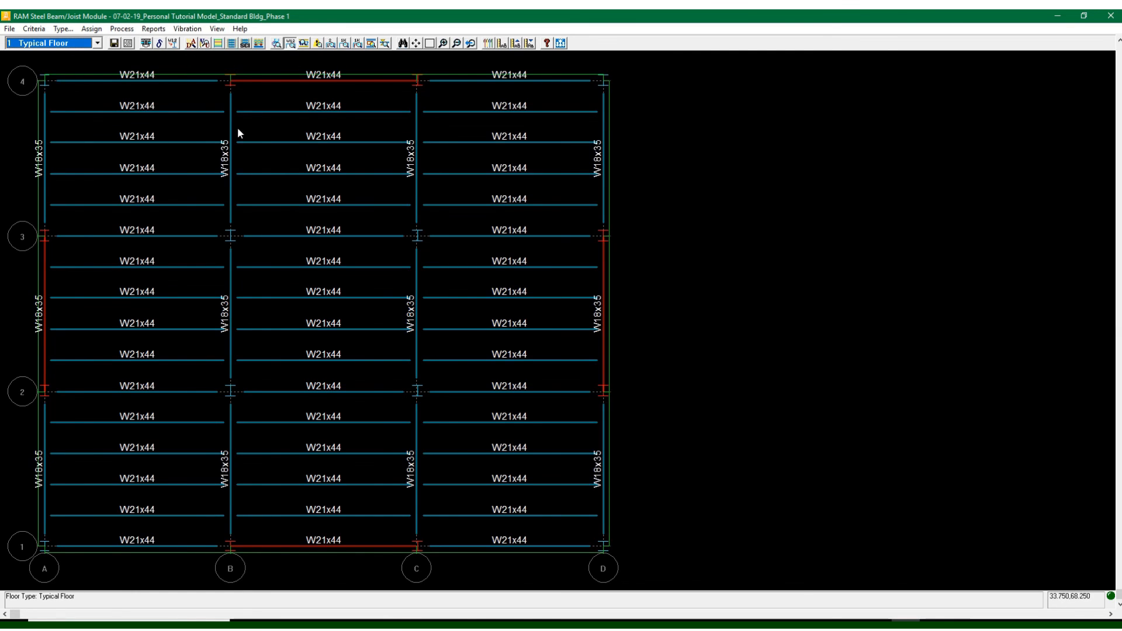
Review the color-coded controlling design ratios of the typical floor beams with their values shown, and close the color scale
{"action": "left_click", "coordinate": [217, 28]}
{"action": "left_click", "coordinate": [279, 13]}
{"action": "left_click", "coordinate": [220, 45]}
{"action": "left_click_drag", "start_coordinate": [42, 44], "coordinate": [783, 167]}
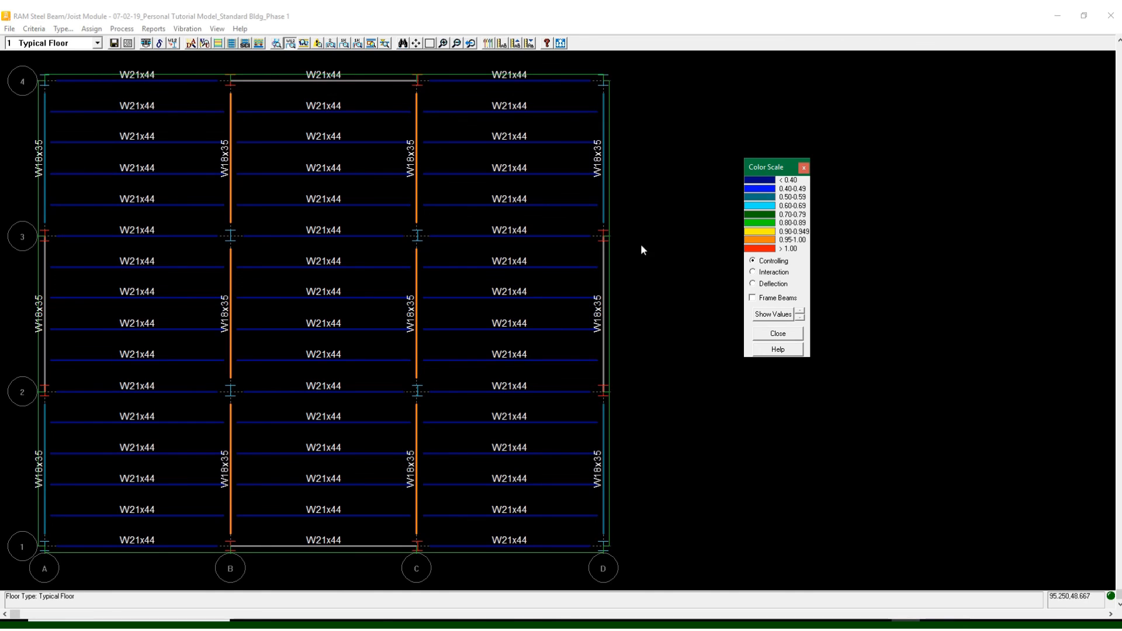
{"action": "left_click", "coordinate": [772, 314]}
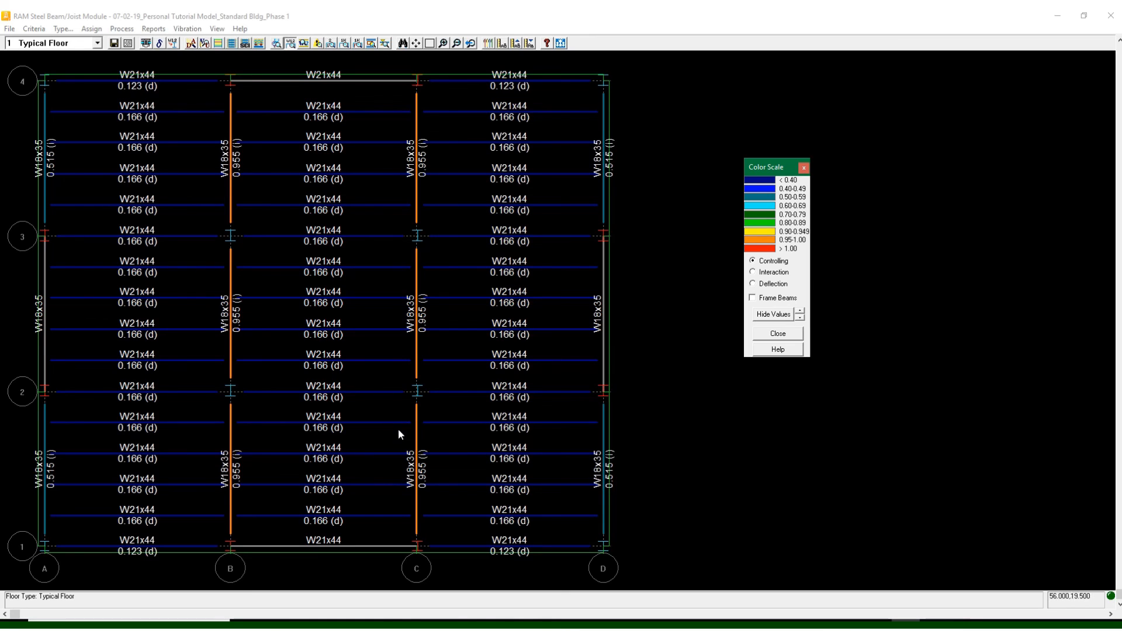
{"action": "left_click", "coordinate": [804, 169]}
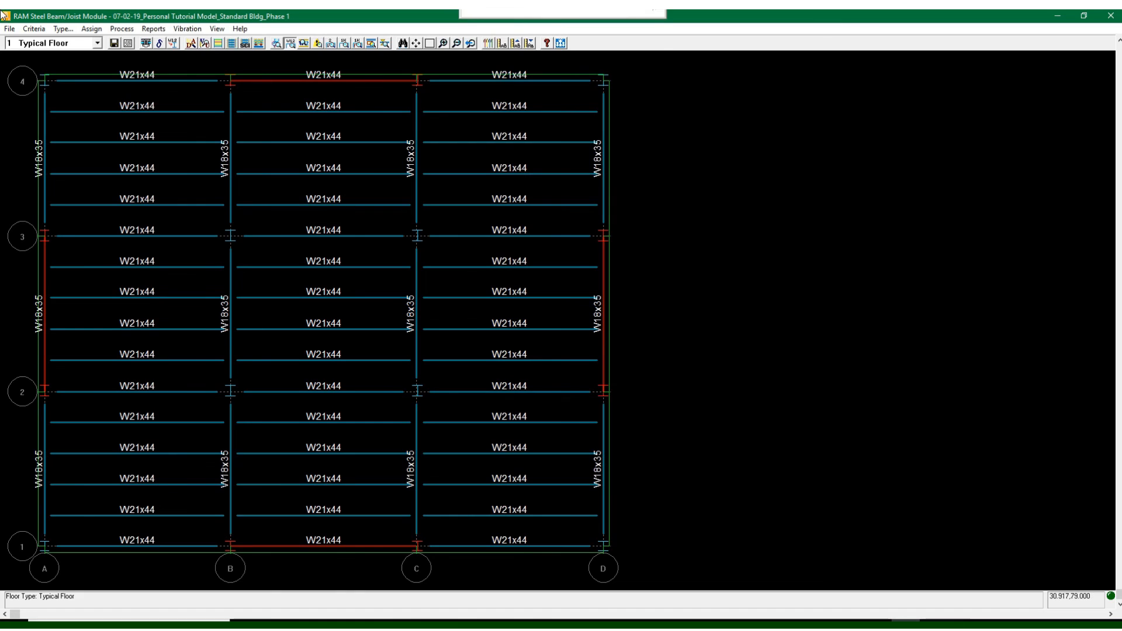
Exit the beam module and open the model in the RAM Steel Column module
{"action": "left_click", "coordinate": [8, 29]}
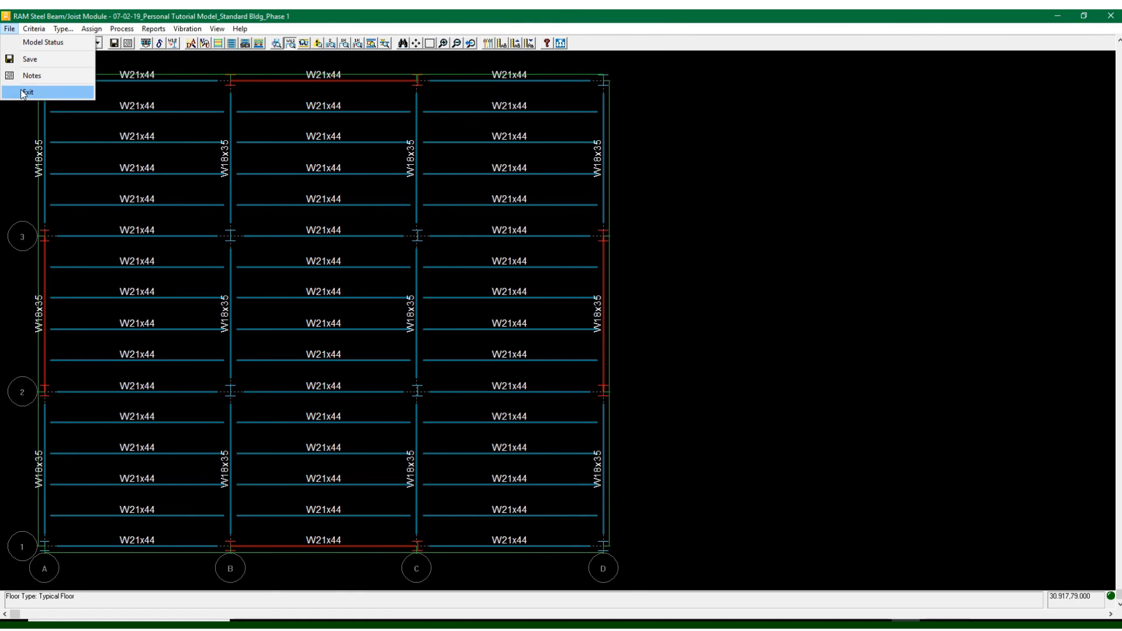
{"action": "left_click", "coordinate": [26, 93]}
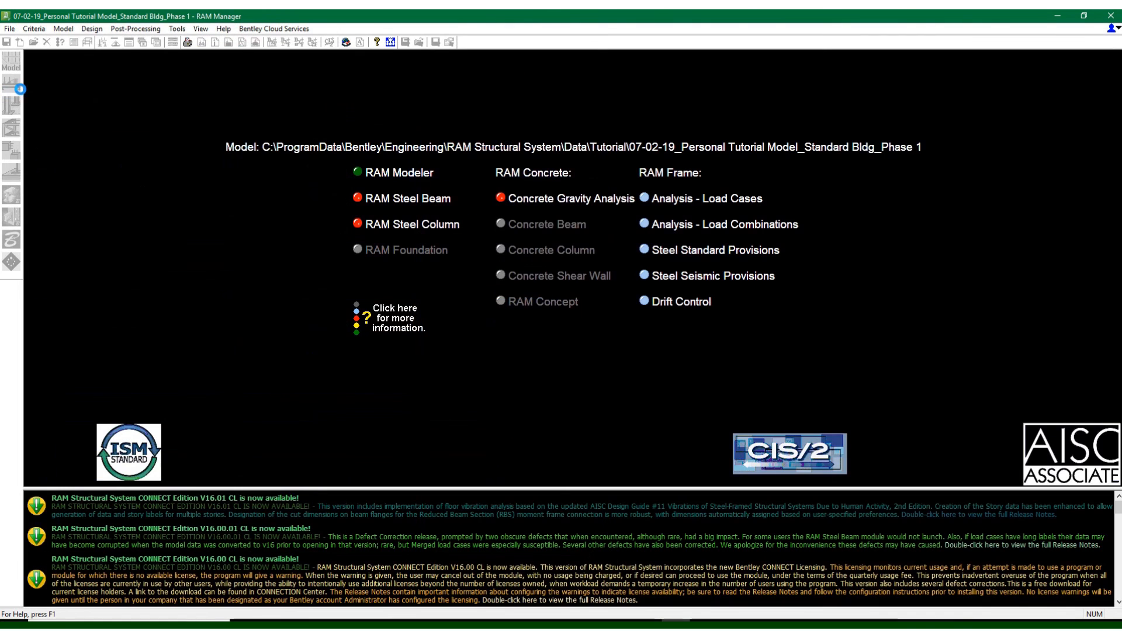
{"action": "left_click", "coordinate": [11, 106]}
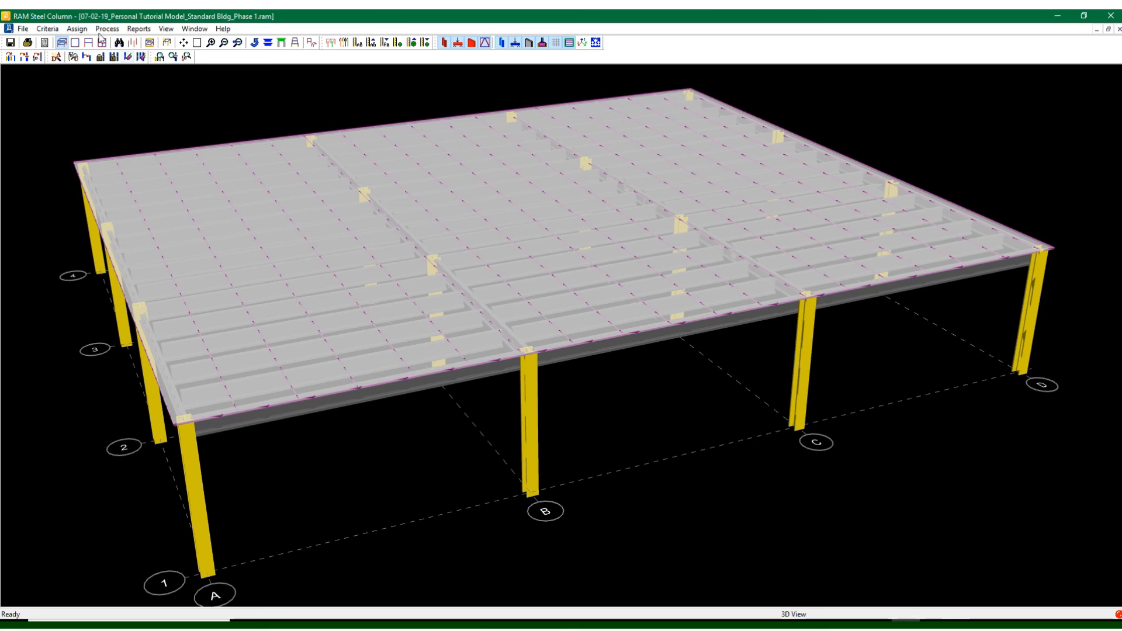
Set both the column and base plate steel codes to AISC 360-10 ASD, accepting that optimized column designs are cleared
{"action": "left_click", "coordinate": [48, 28]}
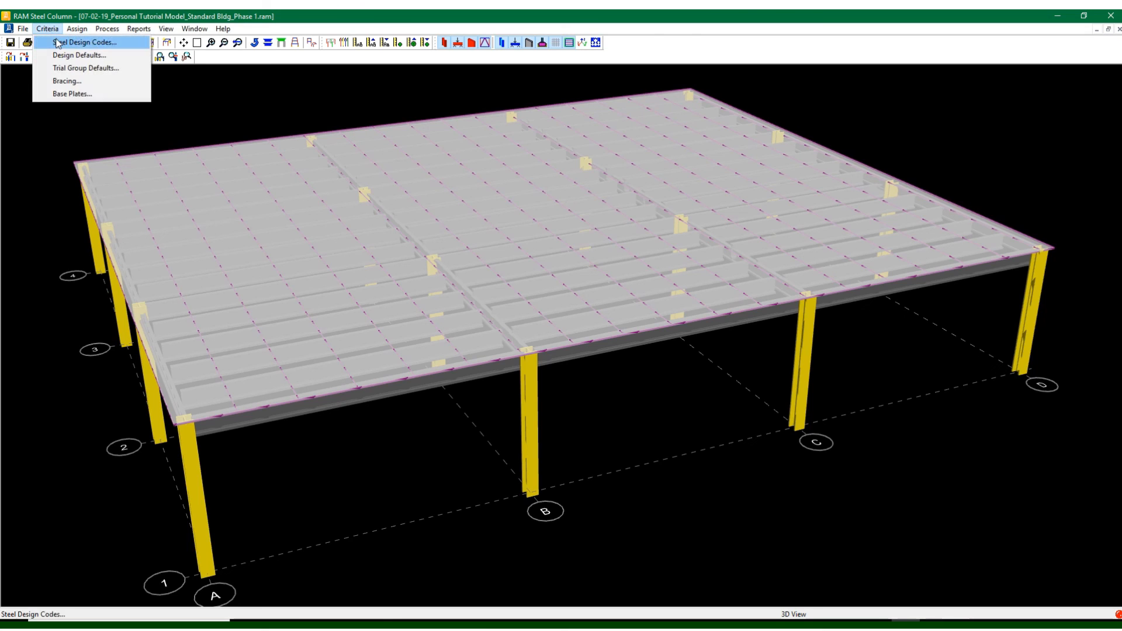
{"action": "left_click", "coordinate": [56, 42]}
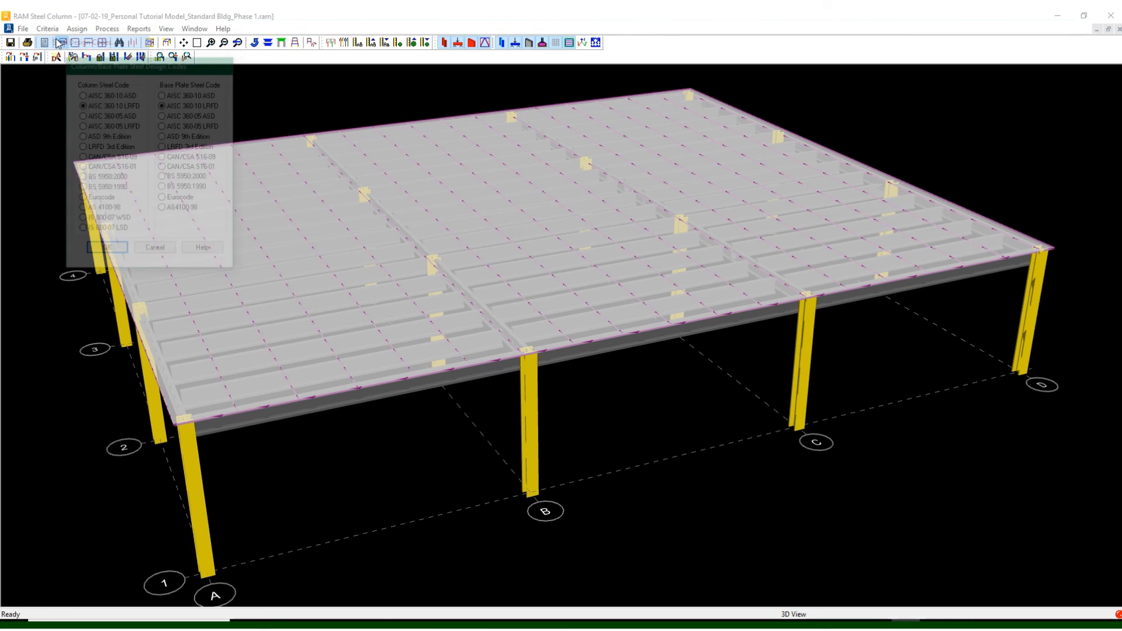
{"action": "left_click", "coordinate": [105, 95]}
{"action": "left_click", "coordinate": [185, 95]}
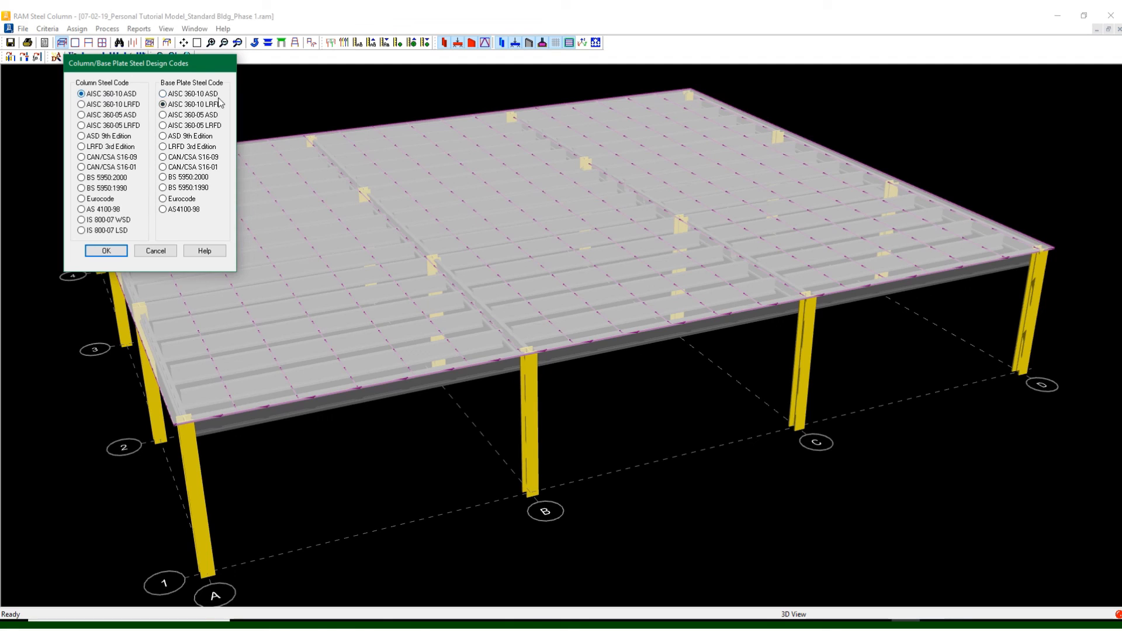
{"action": "left_click", "coordinate": [113, 253]}
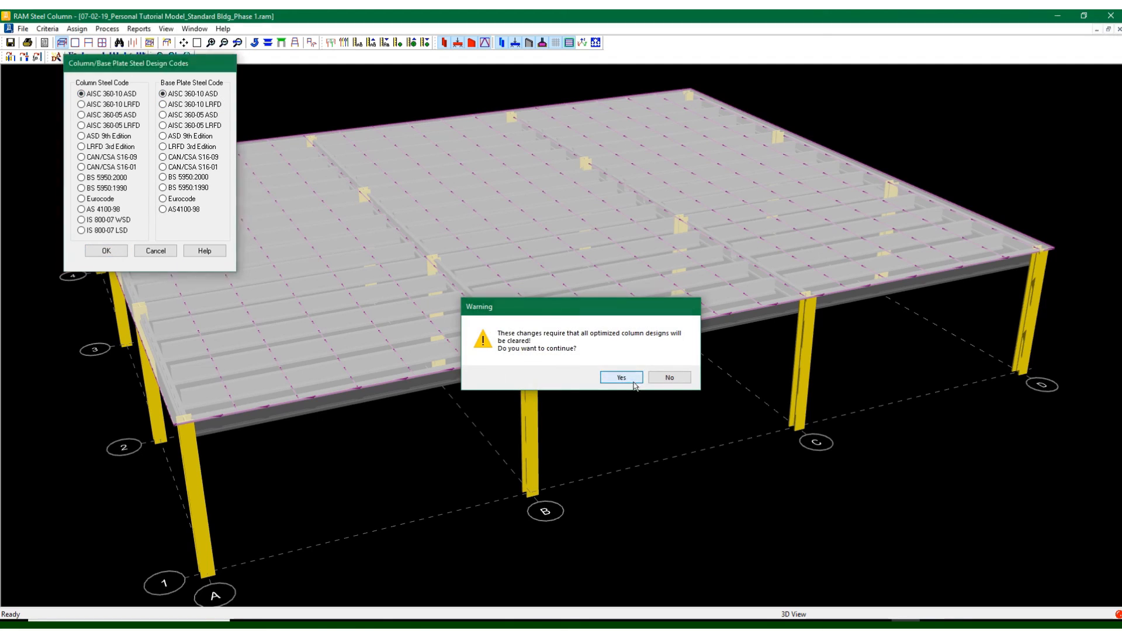
{"action": "left_click", "coordinate": [635, 383]}
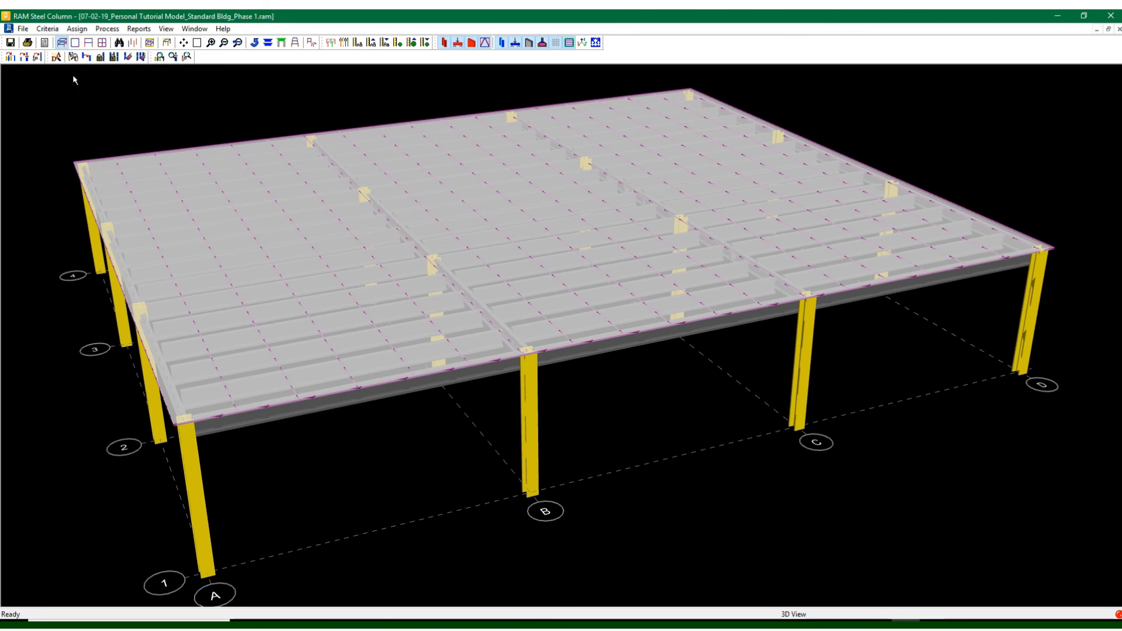
Run Design All on the steel columns and show the interaction values beside them in the 3D view
{"action": "left_click", "coordinate": [56, 57]}
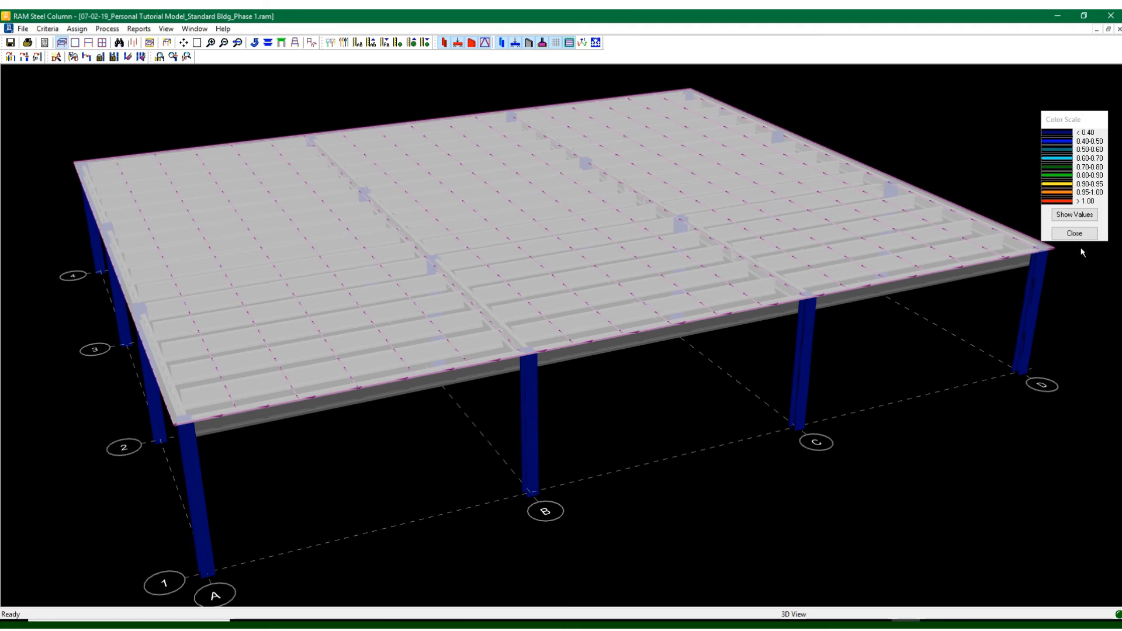
{"action": "left_click", "coordinate": [1074, 215]}
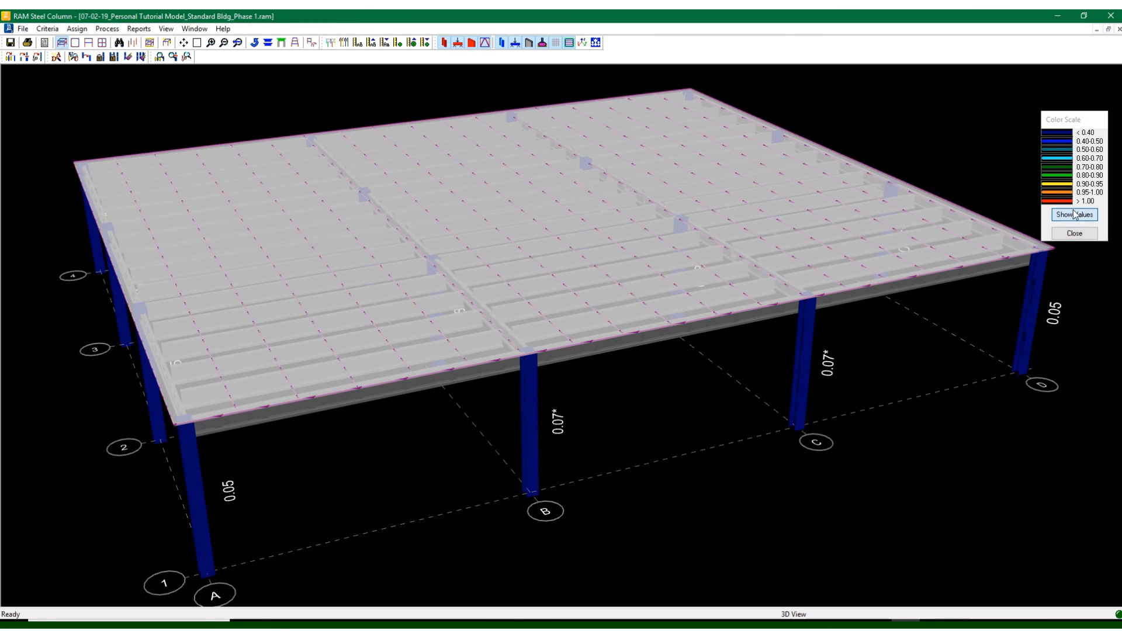
{"action": "left_click", "coordinate": [1075, 216]}
{"action": "left_click", "coordinate": [1074, 215]}
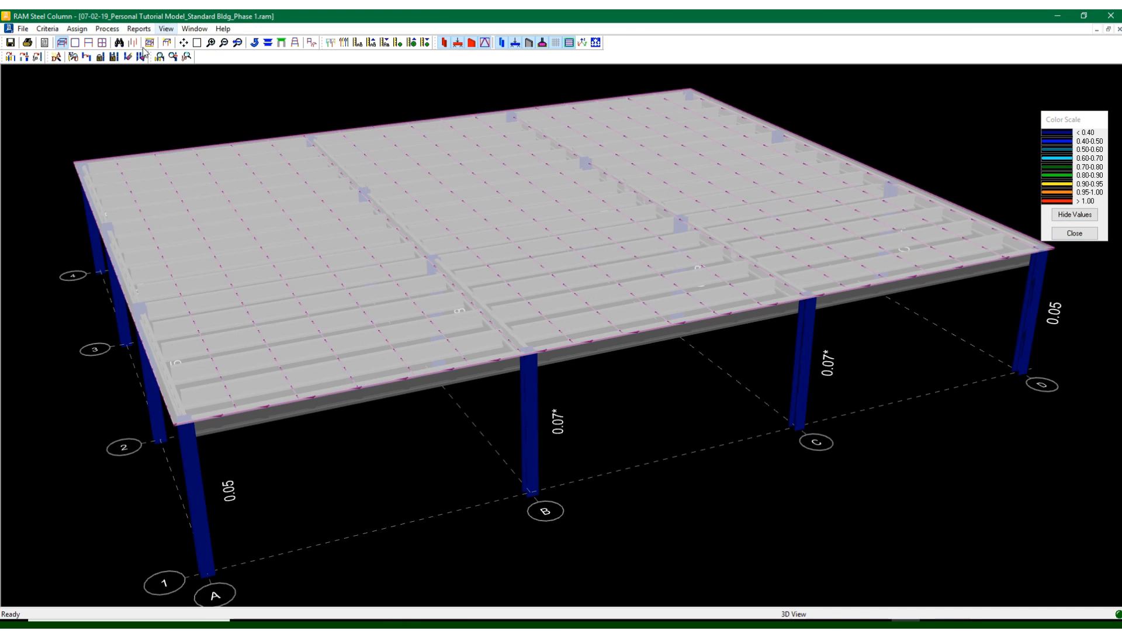
{"action": "left_click", "coordinate": [108, 29]}
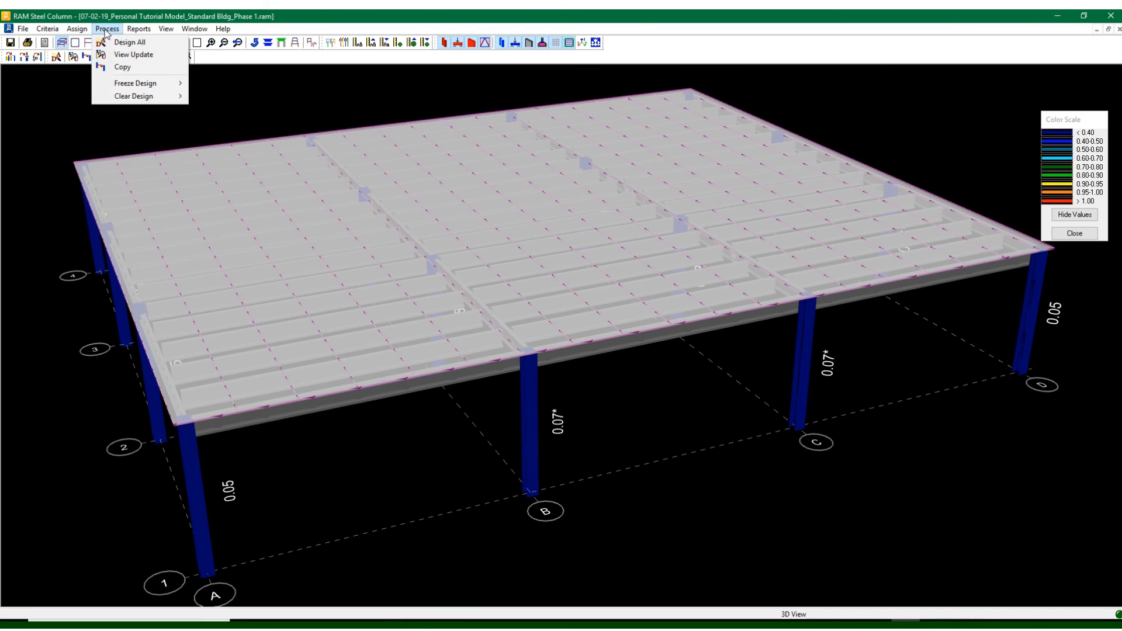
{"action": "mouse_move", "coordinate": [170, 28]}
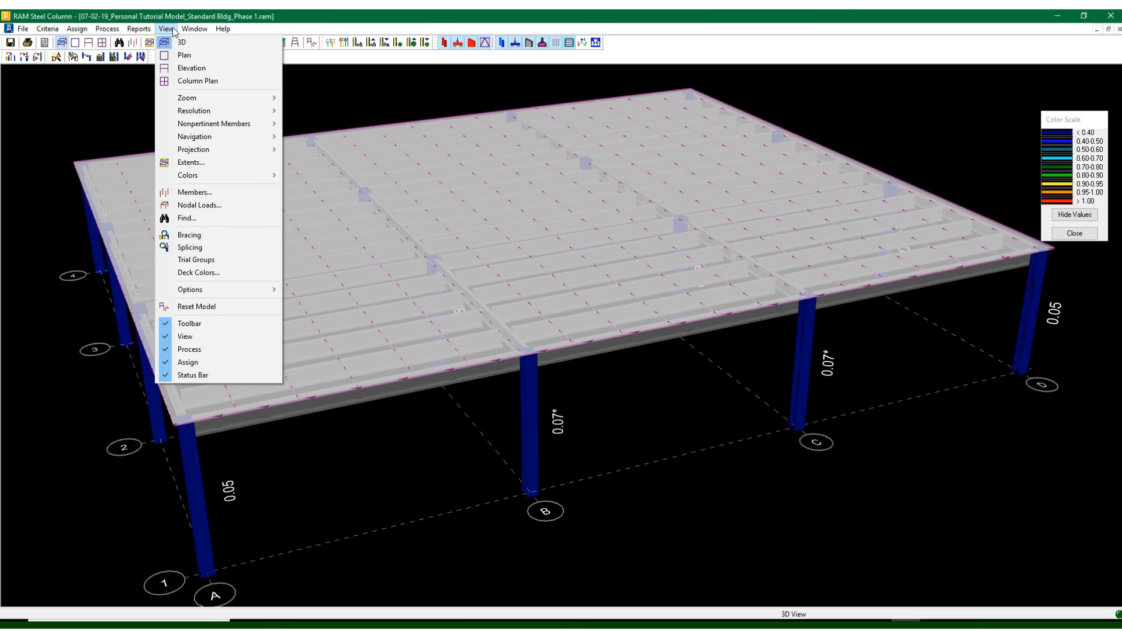
{"action": "mouse_move", "coordinate": [213, 289]}
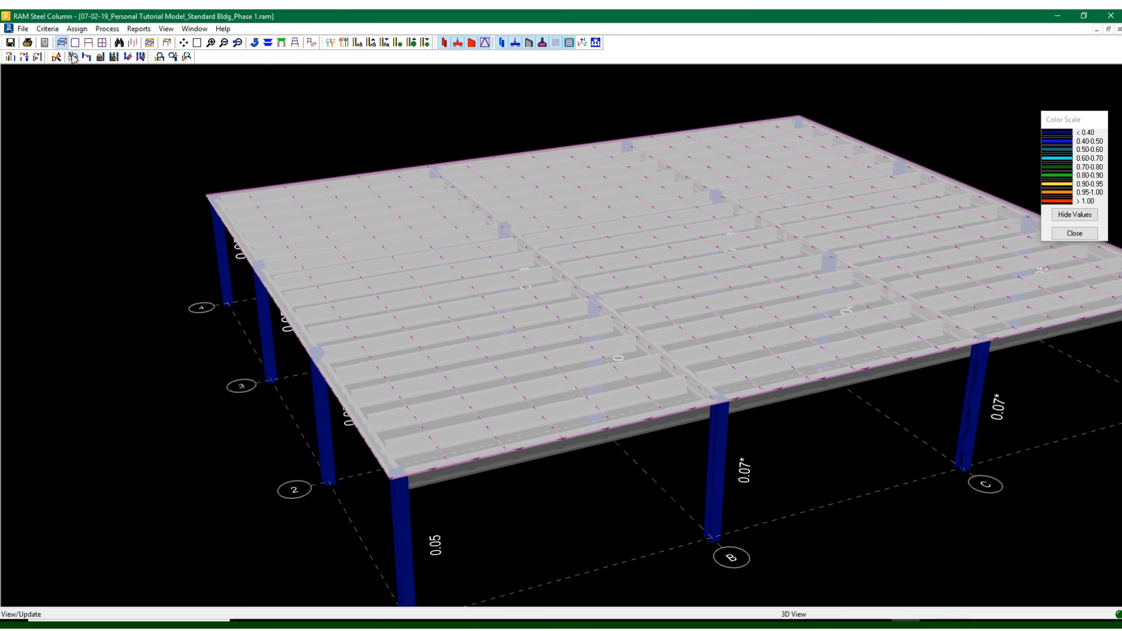
Open the View/Update design results for the column at grid A-3
{"action": "left_click", "coordinate": [107, 29]}
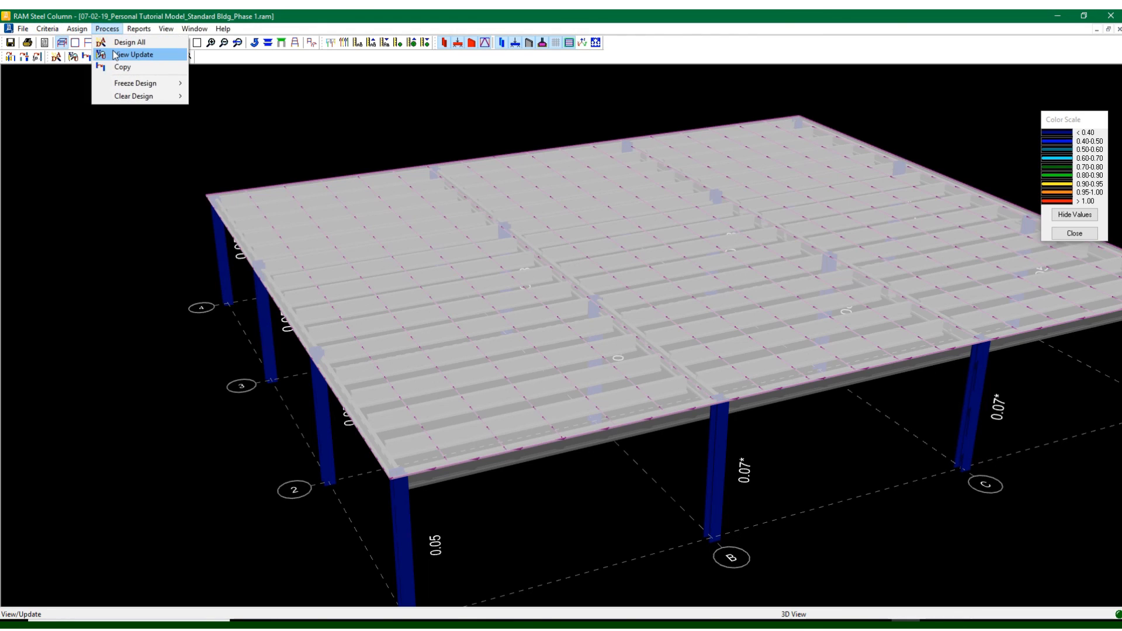
{"action": "left_click", "coordinate": [116, 55]}
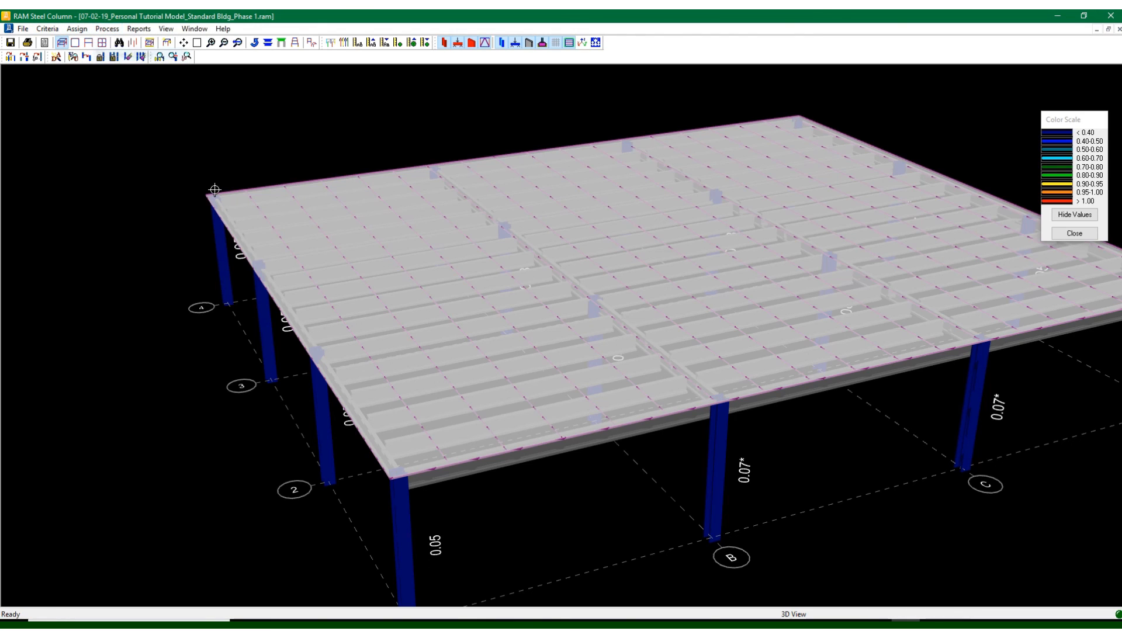
{"action": "left_click", "coordinate": [273, 349]}
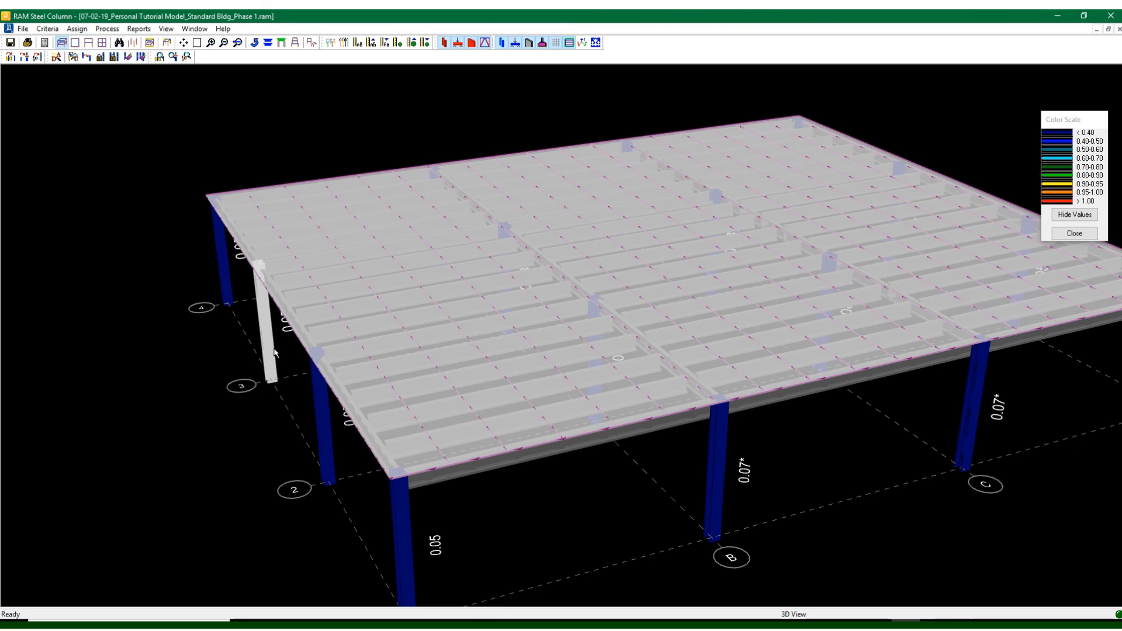
{"action": "left_click_drag", "start_coordinate": [413, 131], "coordinate": [284, 78]}
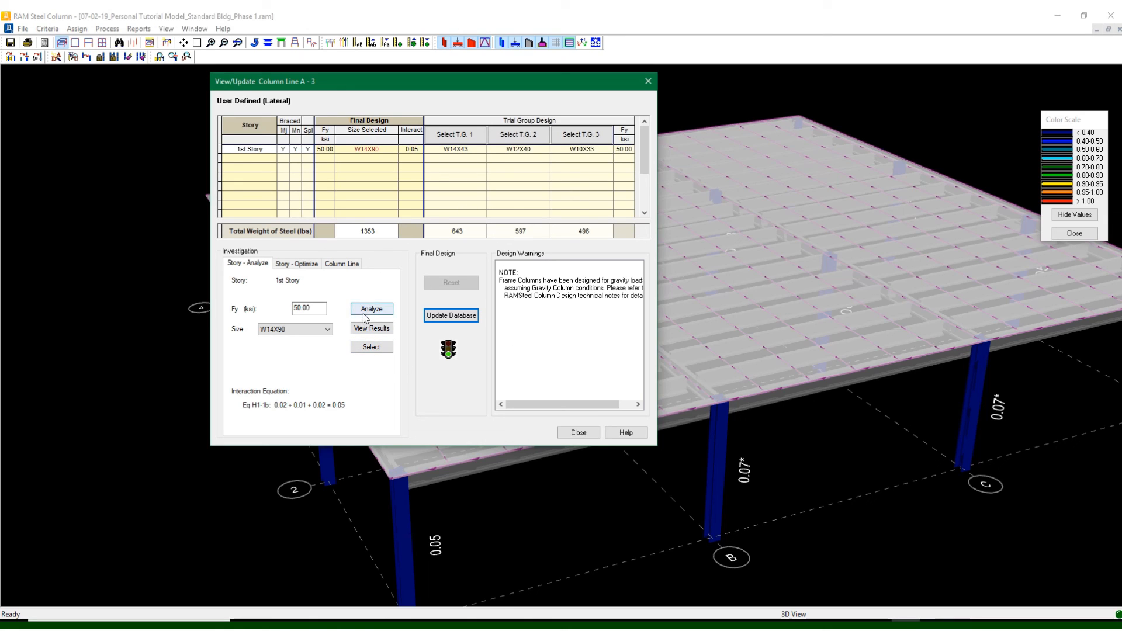
Review the Gravity Column Design report for the W14X90 column at A-3 and check the available trial sizes
{"action": "left_click", "coordinate": [366, 330]}
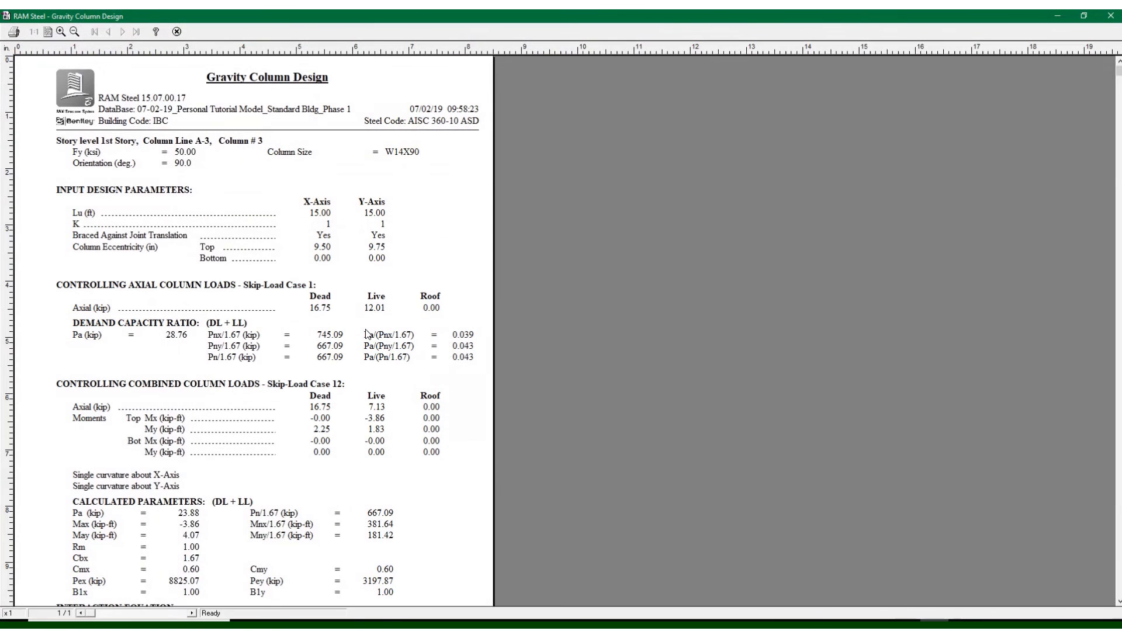
{"action": "scroll", "coordinate": [346, 333], "scroll_direction": "down", "scroll_amount": 3}
{"action": "scroll", "coordinate": [346, 333], "scroll_direction": "up", "scroll_amount": 3}
{"action": "left_click", "coordinate": [176, 32]}
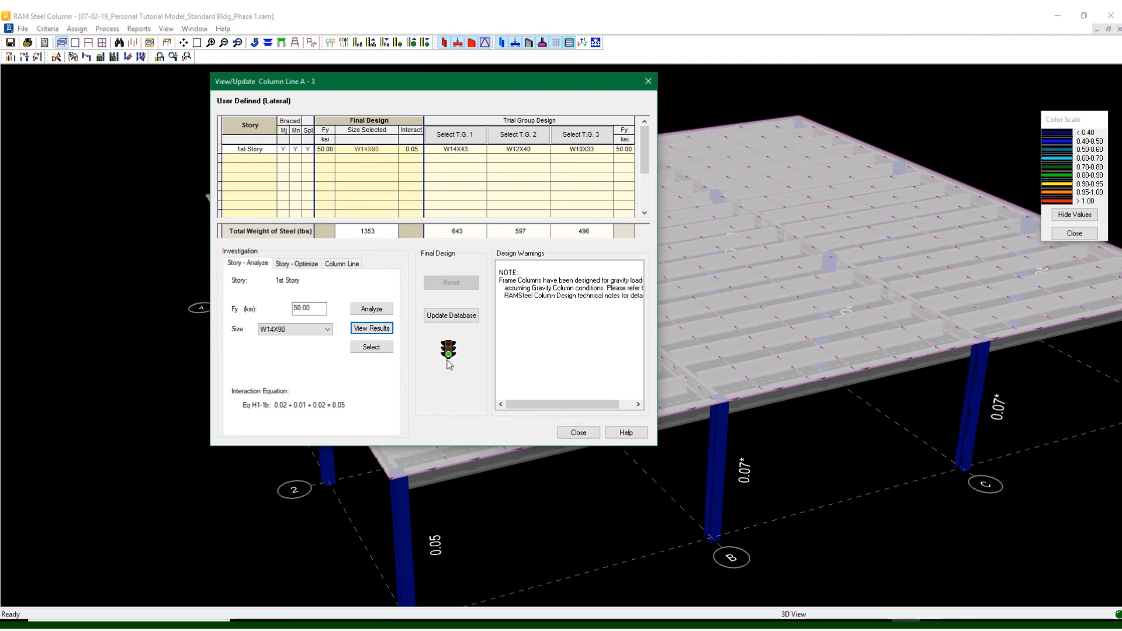
{"action": "left_click", "coordinate": [328, 330]}
{"action": "left_click", "coordinate": [328, 330]}
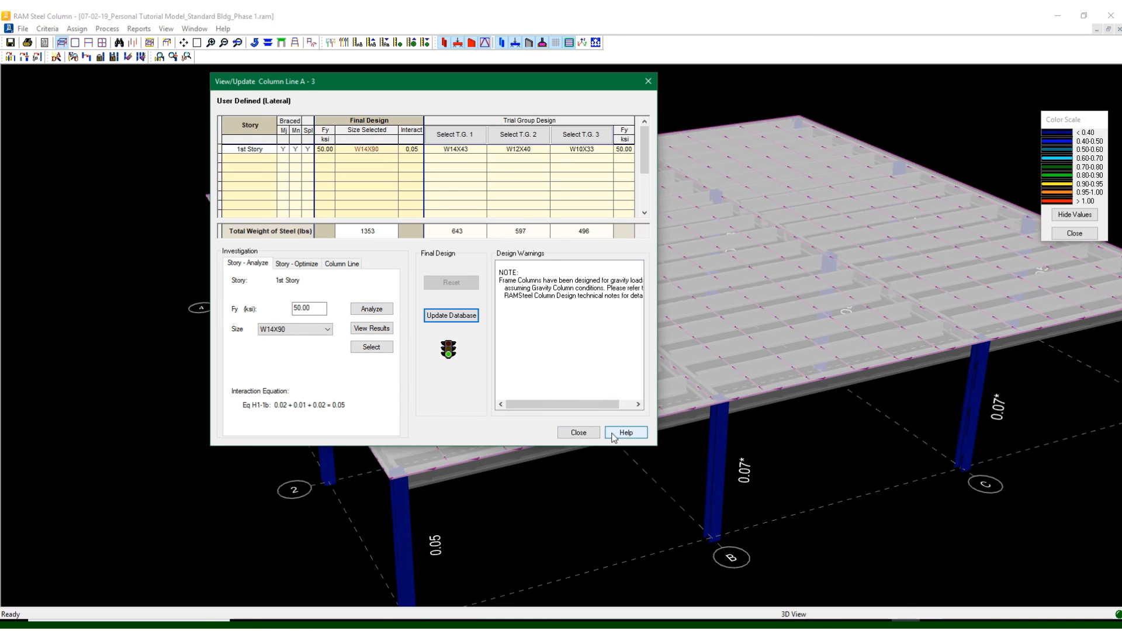
Close the A-3 column results and exit the Steel Column module to return to RAM Manager
{"action": "left_click", "coordinate": [588, 437]}
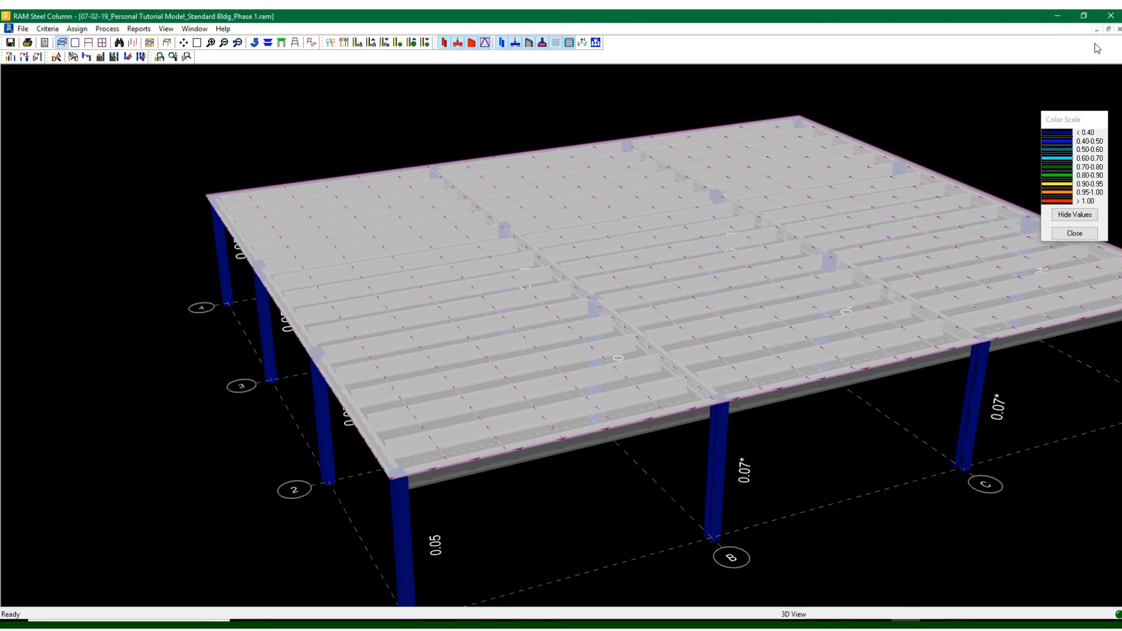
{"action": "left_click", "coordinate": [23, 29]}
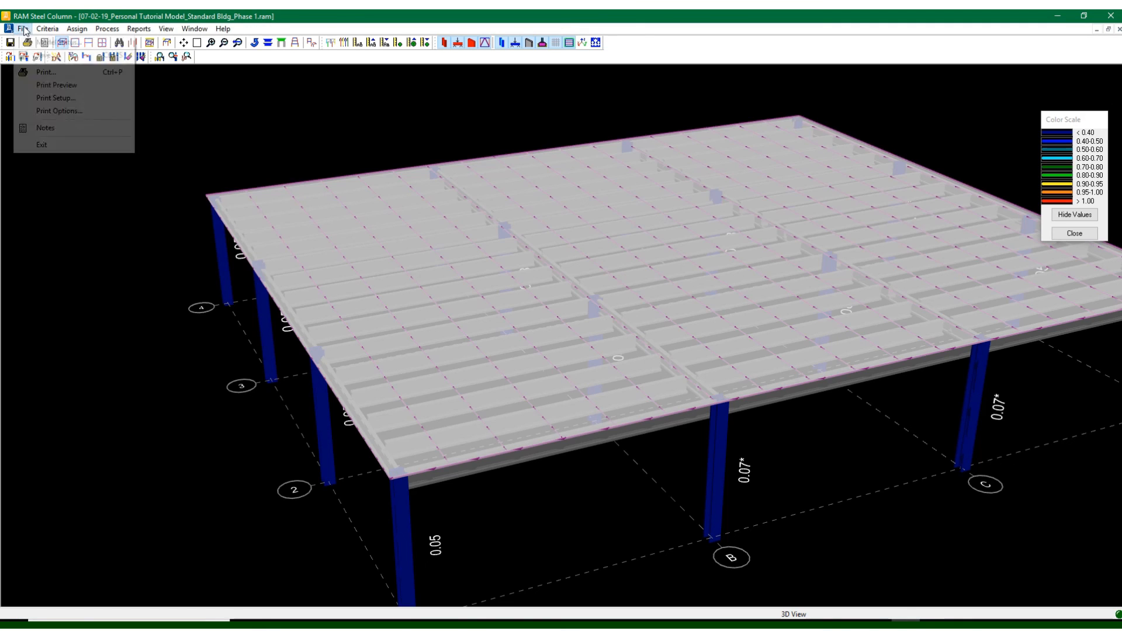
{"action": "left_click", "coordinate": [40, 144]}
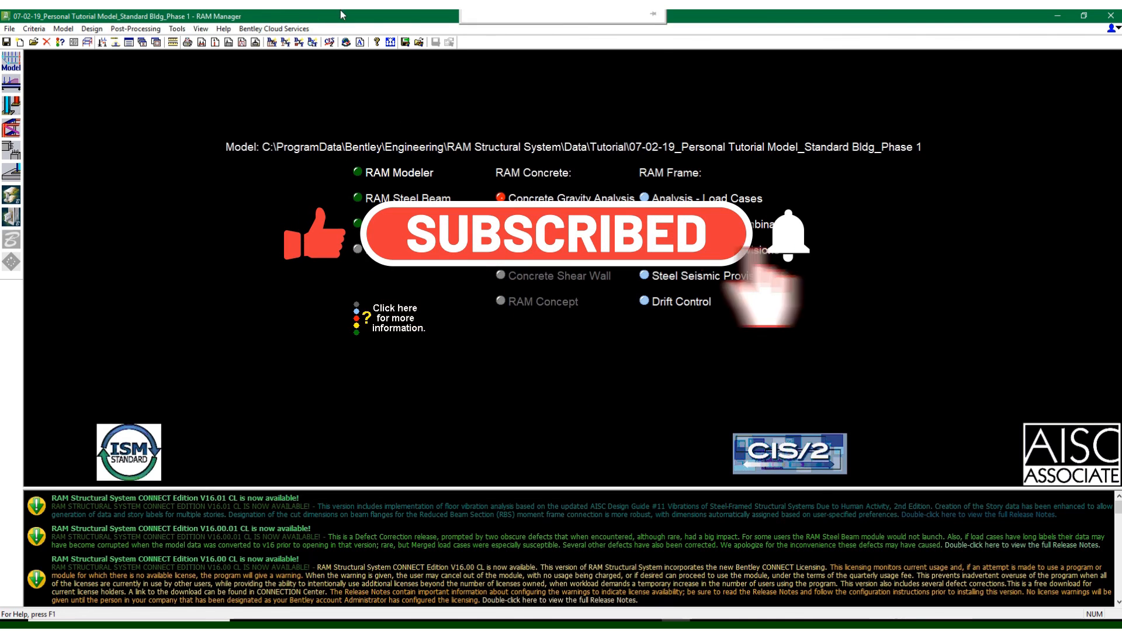
{"action": "mouse_move", "coordinate": [626, 23]}
{"action": "left_click", "coordinate": [522, 38]}
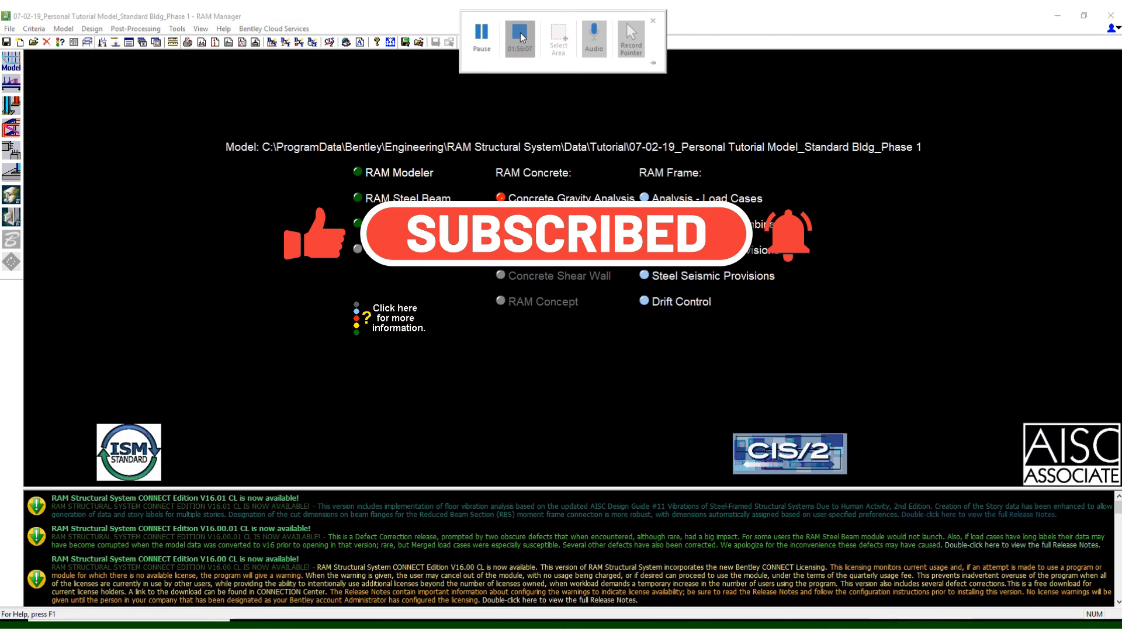